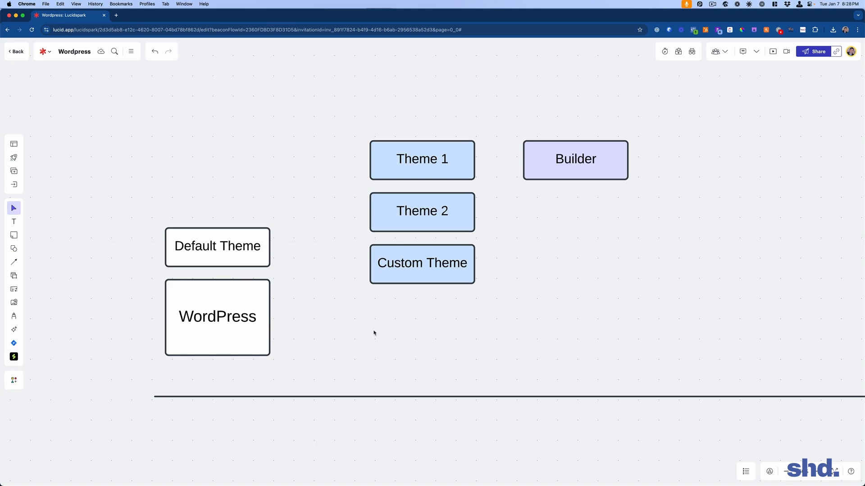
Try removing the Default Theme box from above the WordPress box, and undo the deletion.
{"action": "key", "text": "super+equal"}
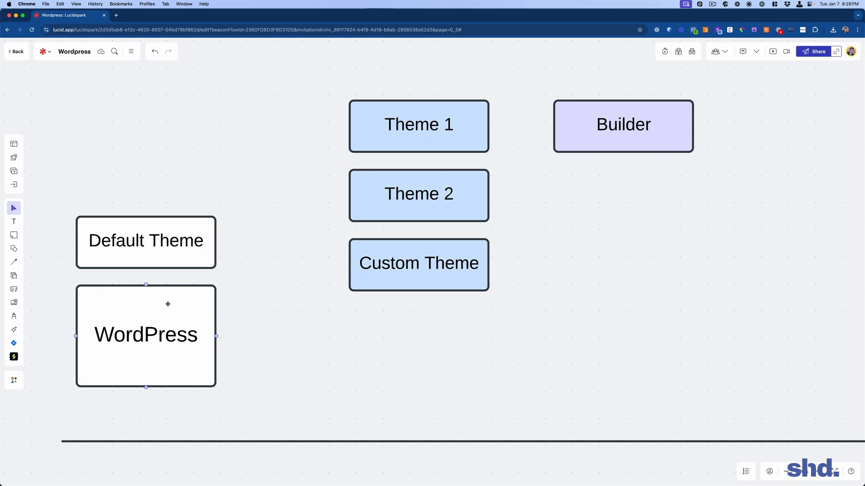
{"action": "left_click", "coordinate": [195, 238]}
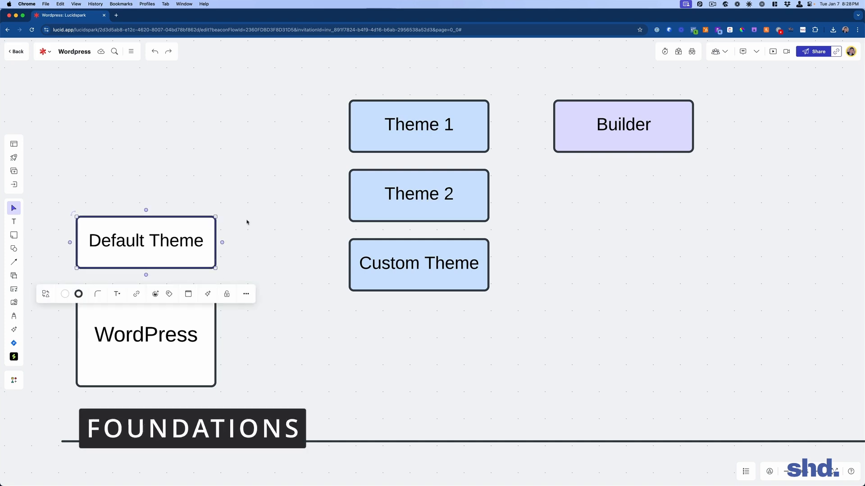
{"action": "left_click", "coordinate": [241, 188]}
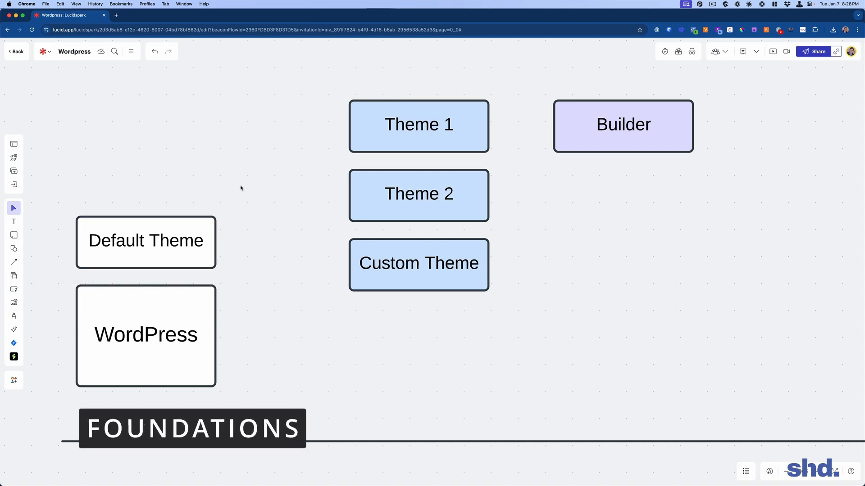
{"action": "left_click", "coordinate": [205, 225]}
{"action": "key", "text": "Delete"}
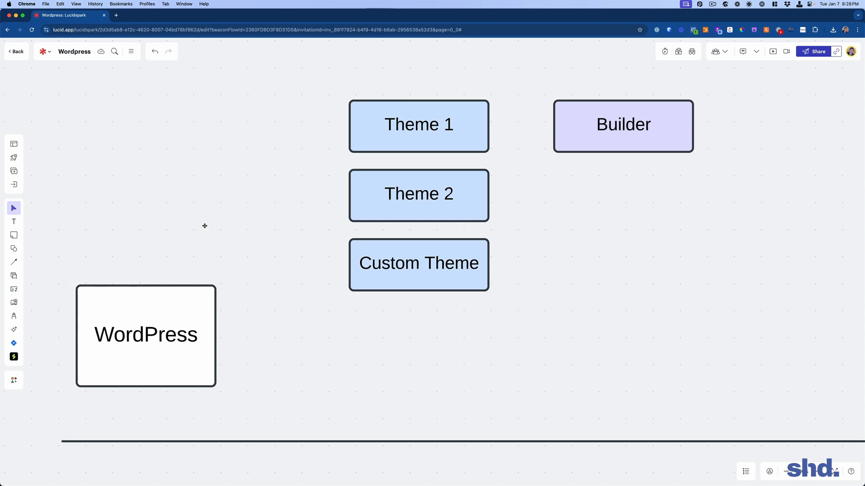
{"action": "key", "text": "super+z"}
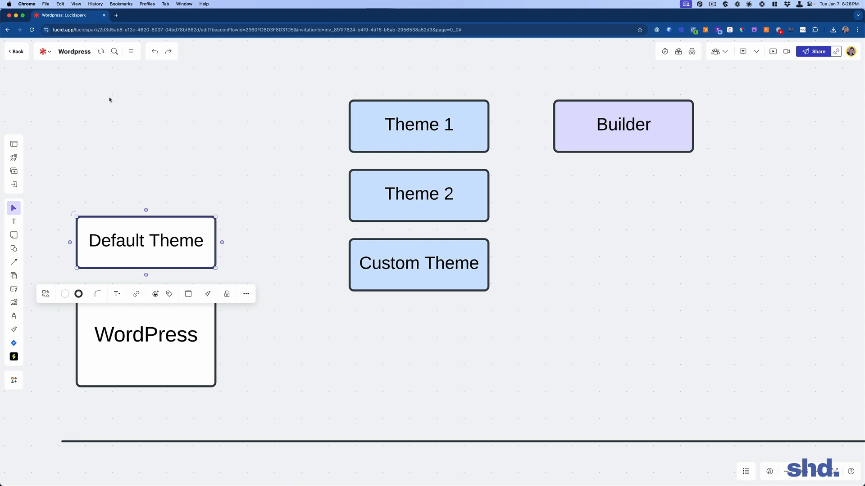
{"action": "left_click", "coordinate": [133, 122]}
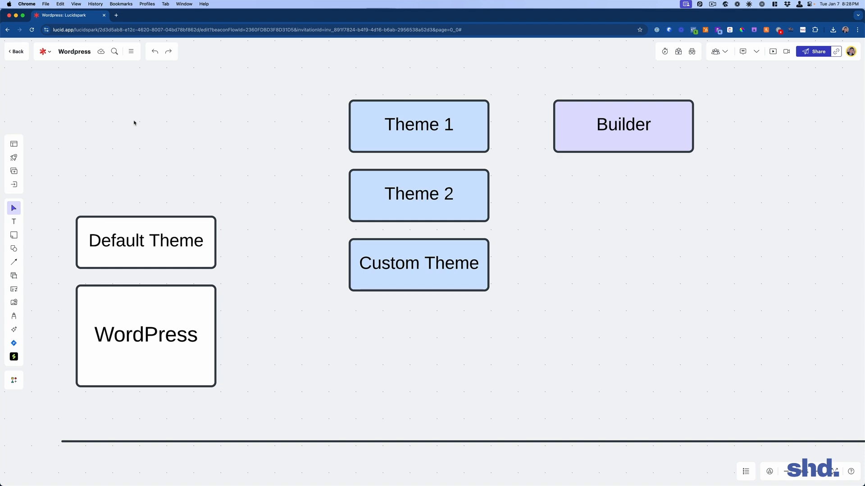
Replace the Default Theme box with Theme 1 by deleting it and moving Theme 1 directly above WordPress.
{"action": "left_click", "coordinate": [154, 224]}
{"action": "key", "text": "Delete"}
{"action": "left_click_drag", "start_coordinate": [365, 141], "coordinate": [95, 257]}
{"action": "left_click", "coordinate": [108, 178]}
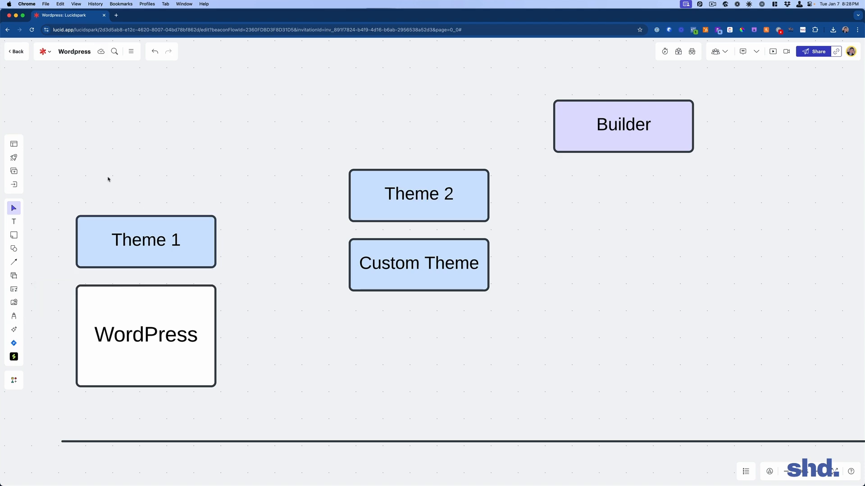
Try deleting Theme 1 and moving Theme 2 above WordPress, and undo both changes.
{"action": "left_click", "coordinate": [208, 248]}
{"action": "key", "text": "Delete"}
{"action": "left_click_drag", "start_coordinate": [392, 203], "coordinate": [116, 257]}
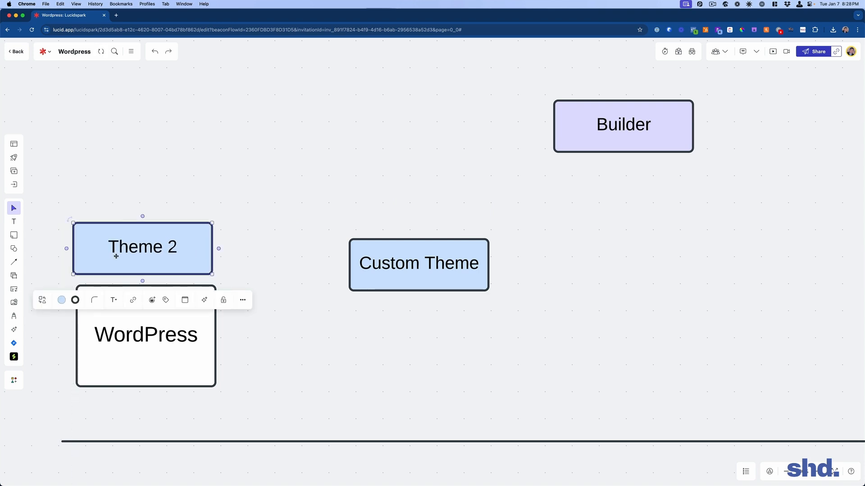
{"action": "key", "text": "super+z"}
{"action": "key", "text": "super+z"}
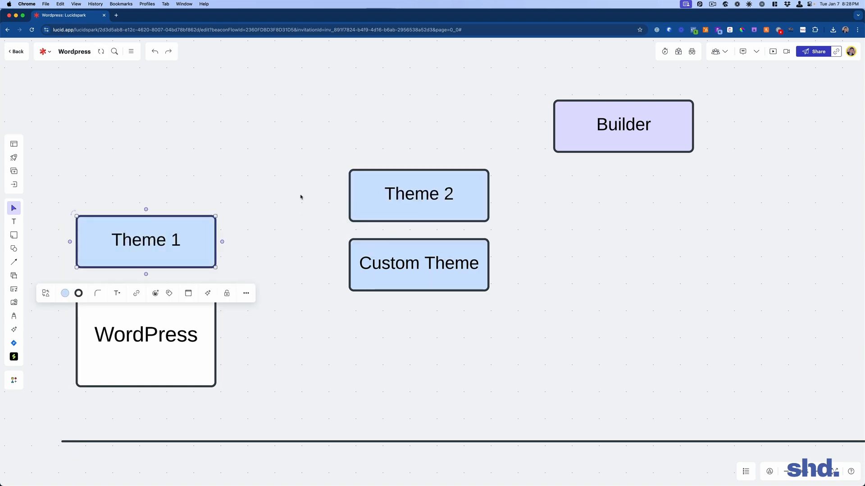
{"action": "left_click", "coordinate": [295, 201]}
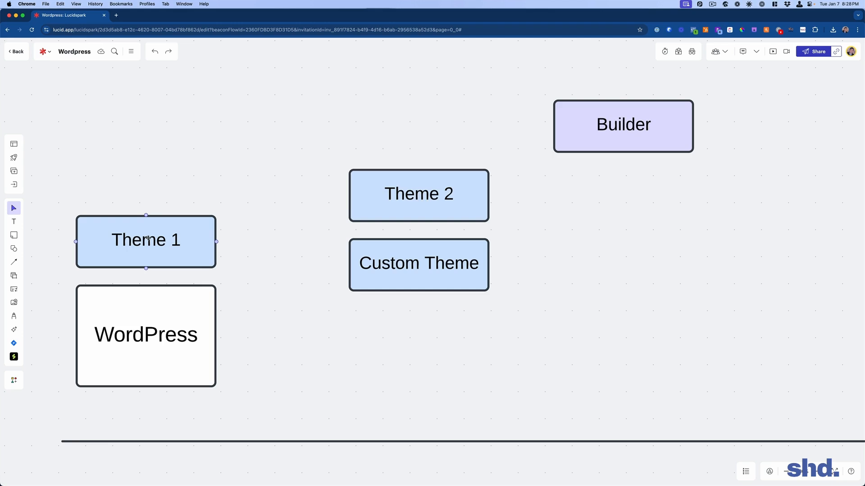
Try shifting Theme 1 slightly and replacing it with Theme 2 above WordPress, and undo the replacement.
{"action": "mouse_move", "coordinate": [157, 238]}
{"action": "left_mouse_down"}
{"action": "mouse_move", "coordinate": [157, 155]}
{"action": "mouse_move", "coordinate": [150, 240]}
{"action": "left_mouse_up"}
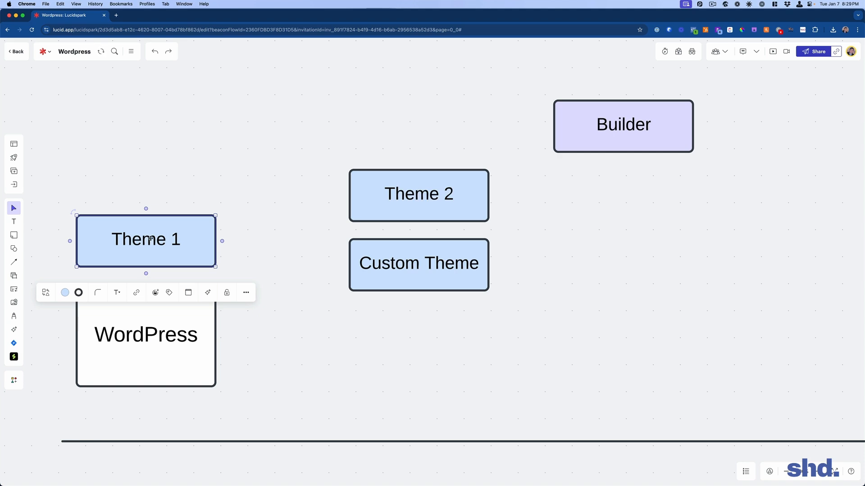
{"action": "left_click_drag", "start_coordinate": [118, 247], "coordinate": [151, 227]}
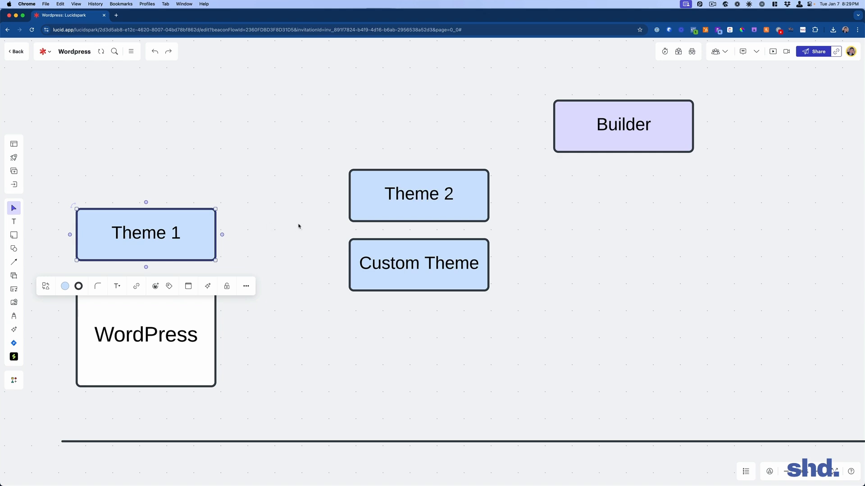
{"action": "key", "text": "BackSpace"}
{"action": "left_click_drag", "start_coordinate": [358, 199], "coordinate": [101, 246]}
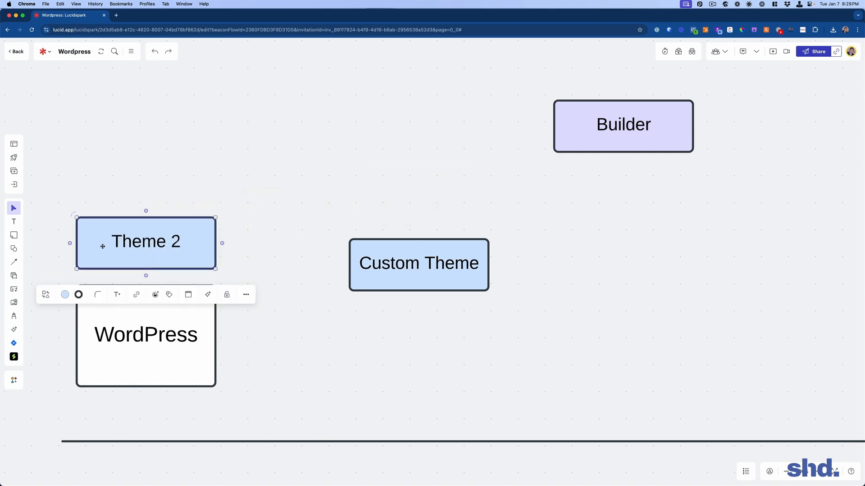
{"action": "key", "text": "super+z"}
{"action": "key", "text": "super+z"}
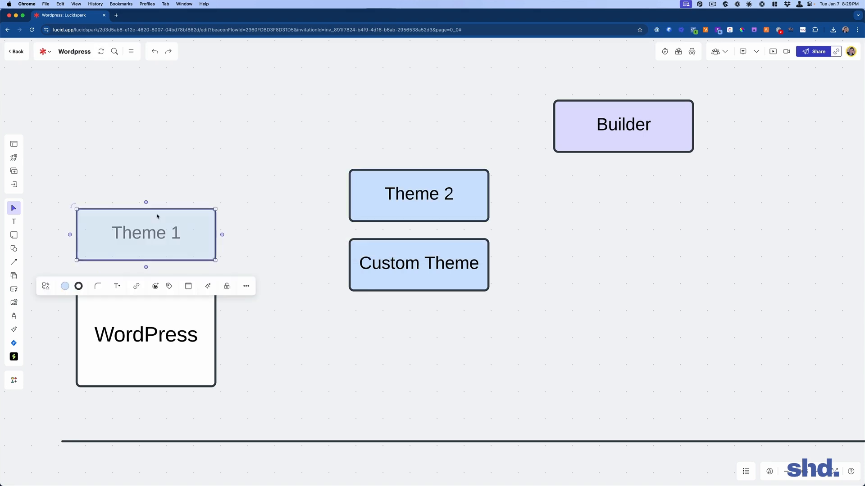
{"action": "left_click", "coordinate": [173, 376]}
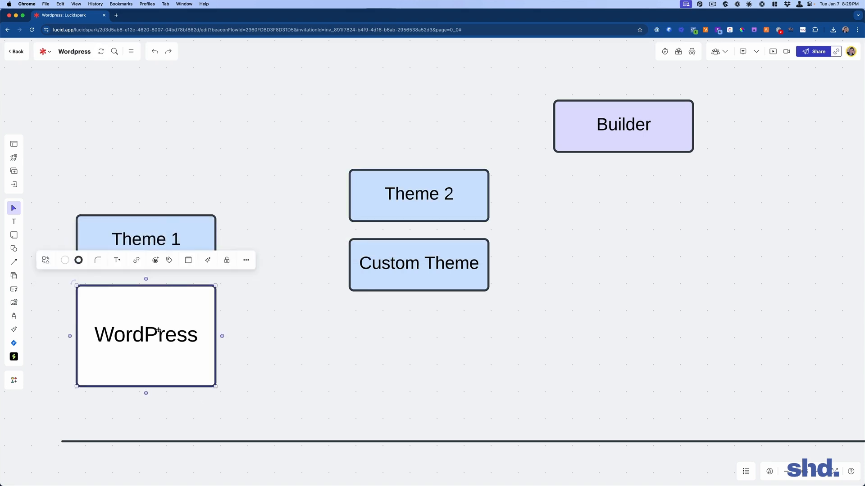
{"action": "left_click", "coordinate": [244, 328]}
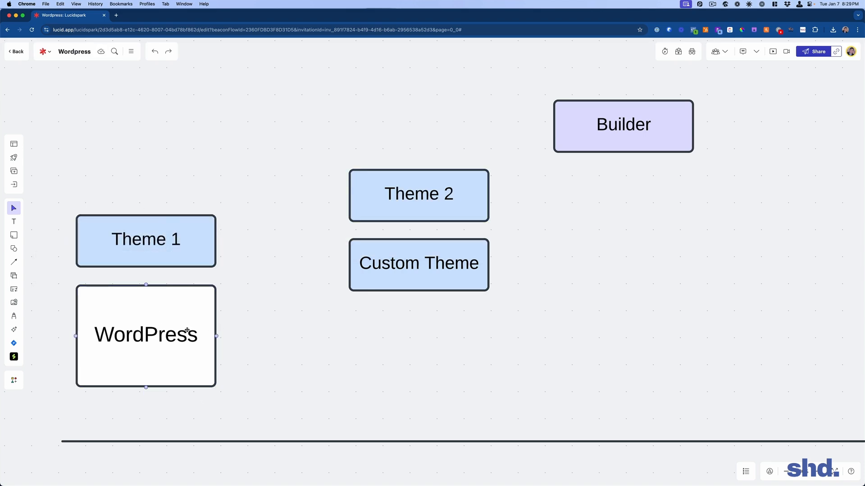
{"action": "left_click", "coordinate": [187, 330]}
{"action": "left_click", "coordinate": [285, 333]}
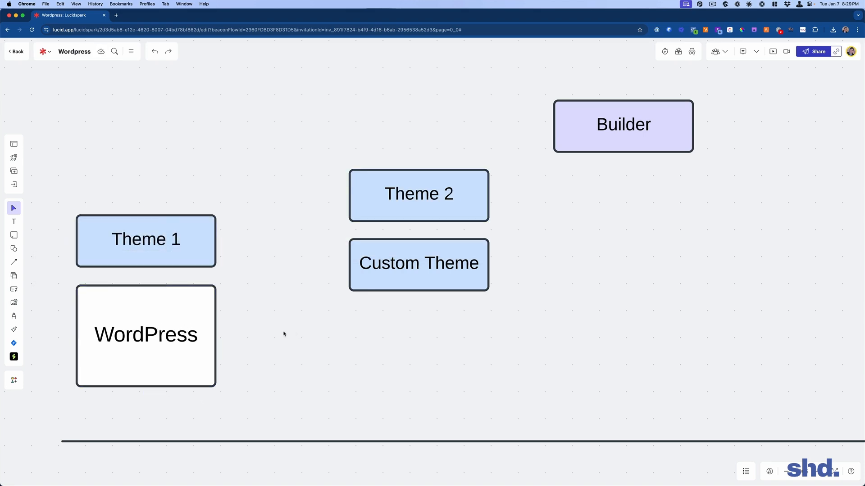
{"action": "left_click", "coordinate": [140, 316]}
{"action": "left_click", "coordinate": [246, 336]}
{"action": "left_click", "coordinate": [167, 243]}
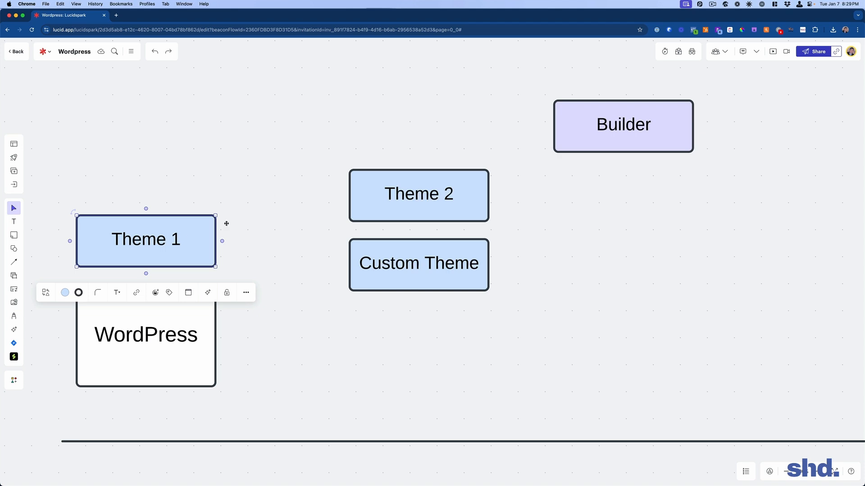
{"action": "left_click", "coordinate": [429, 190]}
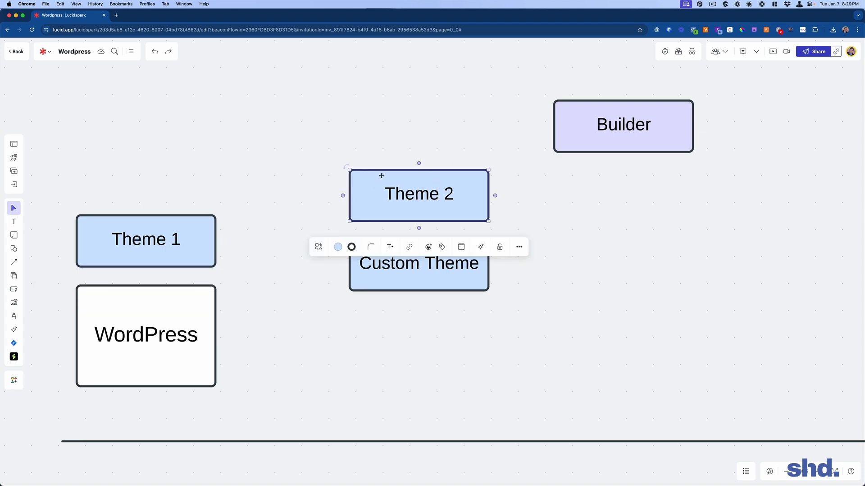
{"action": "left_click", "coordinate": [311, 152]}
{"action": "left_click", "coordinate": [160, 228]}
{"action": "mouse_move", "coordinate": [159, 229]}
{"action": "left_mouse_down"}
{"action": "mouse_move", "coordinate": [261, 149]}
{"action": "mouse_move", "coordinate": [156, 221]}
{"action": "mouse_move", "coordinate": [158, 233]}
{"action": "mouse_move", "coordinate": [160, 226]}
{"action": "left_mouse_up"}
{"action": "left_click", "coordinate": [309, 184]}
{"action": "left_click", "coordinate": [183, 311]}
{"action": "left_click", "coordinate": [307, 309]}
Swap the theme above WordPress by moving Theme 1 below Theme 2 and placing Custom Theme directly above WordPress.
{"action": "left_click_drag", "start_coordinate": [446, 257], "coordinate": [169, 173]}
{"action": "left_click", "coordinate": [242, 212]}
{"action": "left_click_drag", "start_coordinate": [163, 213], "coordinate": [435, 233]}
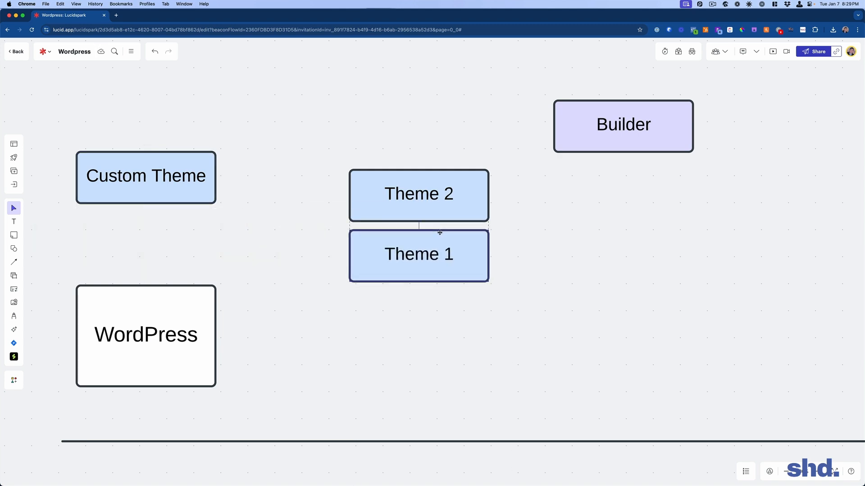
{"action": "left_click_drag", "start_coordinate": [129, 167], "coordinate": [130, 233]}
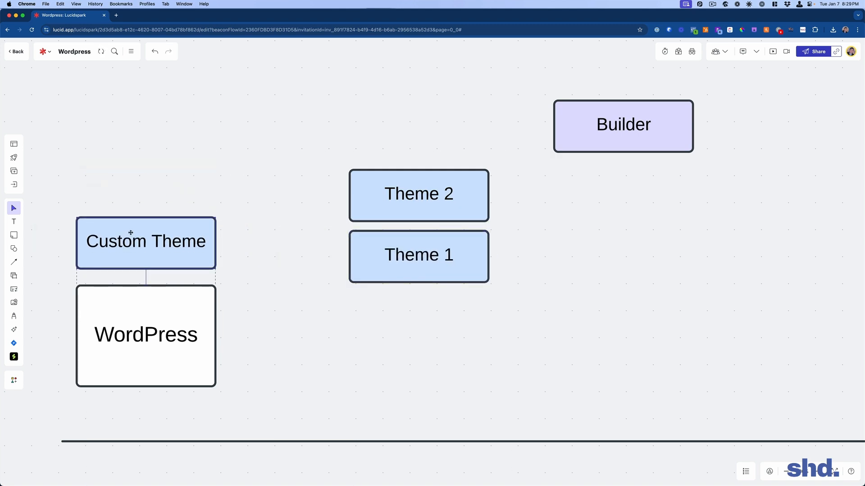
{"action": "left_click", "coordinate": [184, 155]}
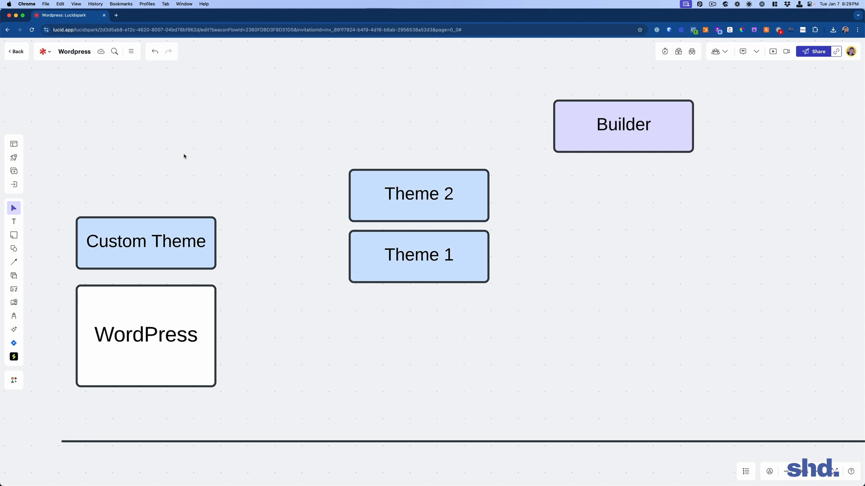
Move Custom Theme below Theme 1 and place Builder above WordPress, level with Theme 2, leaving a gap for a theme box.
{"action": "left_click_drag", "start_coordinate": [175, 232], "coordinate": [450, 303]}
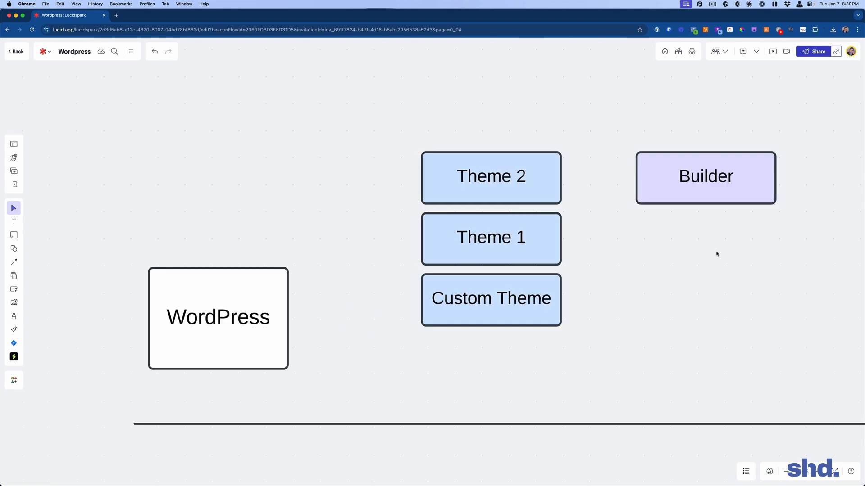
{"action": "left_click", "coordinate": [711, 193]}
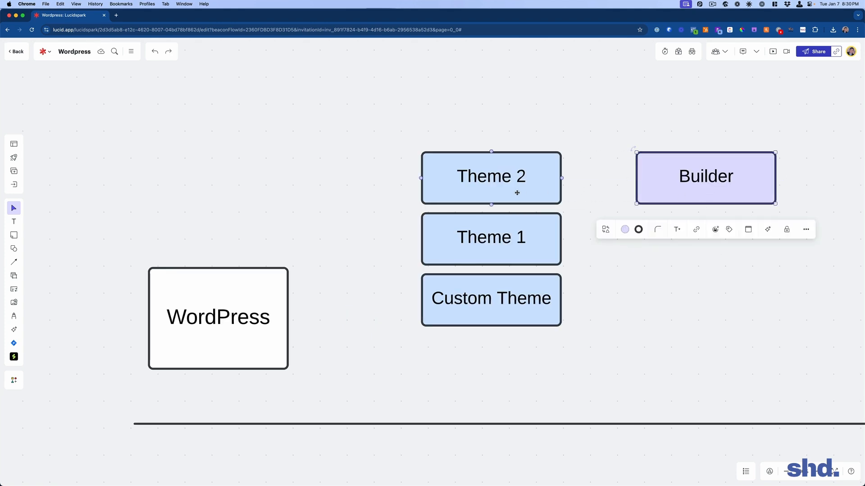
{"action": "left_click_drag", "start_coordinate": [671, 176], "coordinate": [187, 176]}
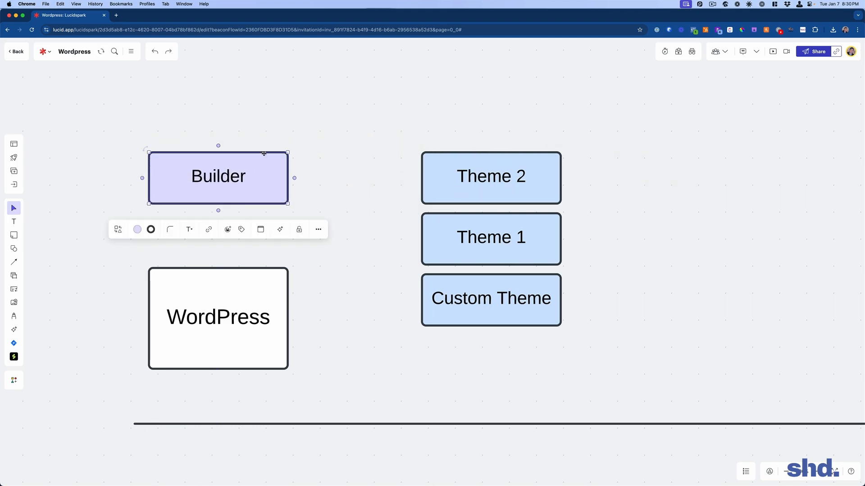
{"action": "left_click", "coordinate": [343, 110]}
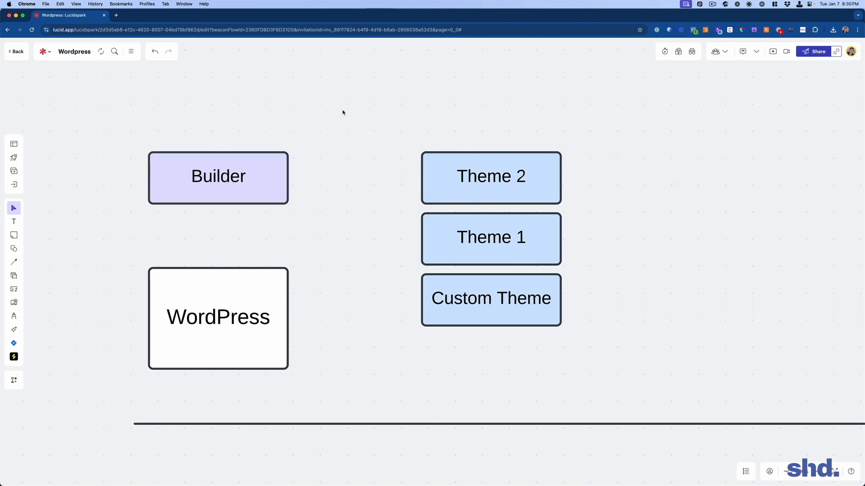
{"action": "left_click", "coordinate": [243, 192]}
{"action": "left_click", "coordinate": [410, 152]}
{"action": "left_click", "coordinate": [229, 182]}
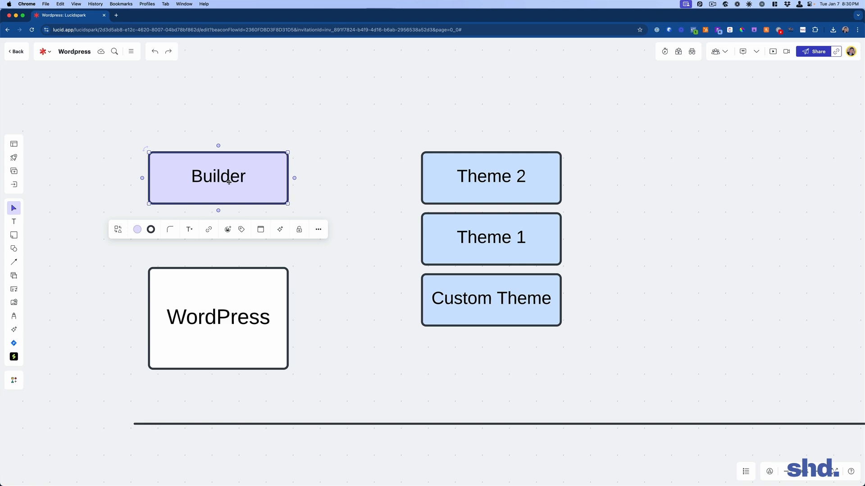
{"action": "left_click", "coordinate": [329, 149]}
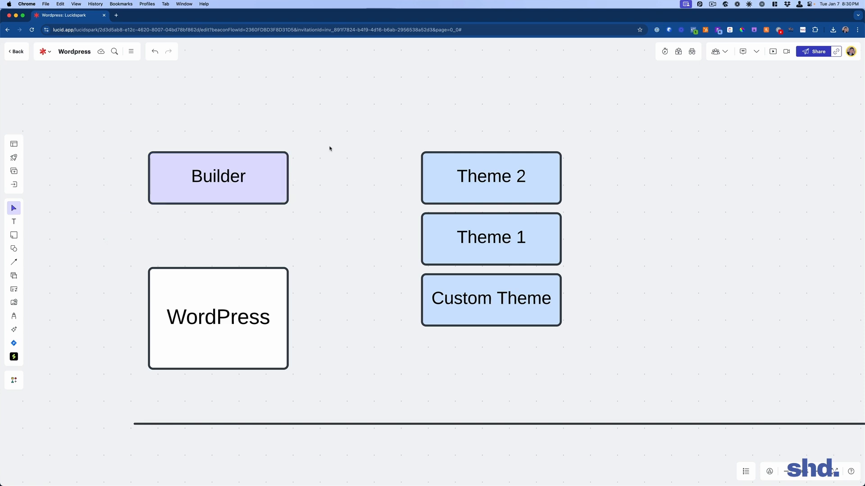
{"action": "left_click", "coordinate": [469, 166]}
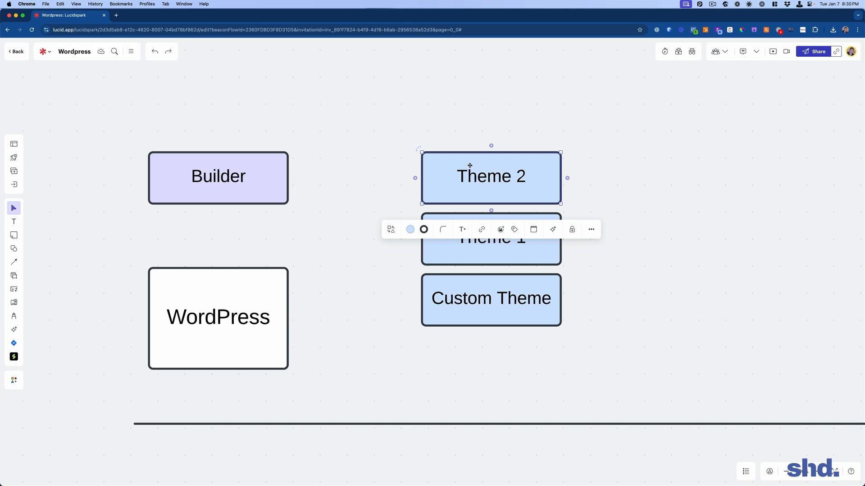
{"action": "left_click", "coordinate": [649, 197]}
{"action": "left_click", "coordinate": [548, 182]}
{"action": "left_click", "coordinate": [588, 179]}
{"action": "left_click", "coordinate": [534, 188]}
{"action": "left_click", "coordinate": [626, 192]}
{"action": "left_click", "coordinate": [505, 184]}
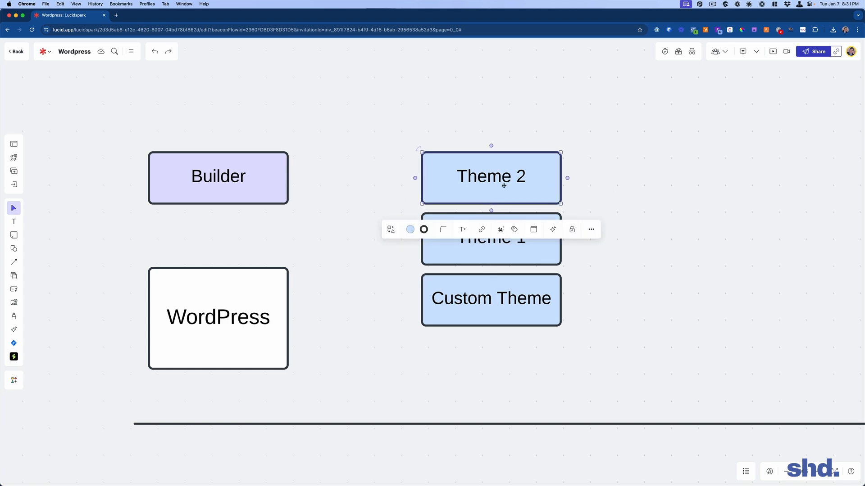
{"action": "left_click", "coordinate": [190, 168]}
{"action": "left_click", "coordinate": [184, 133]}
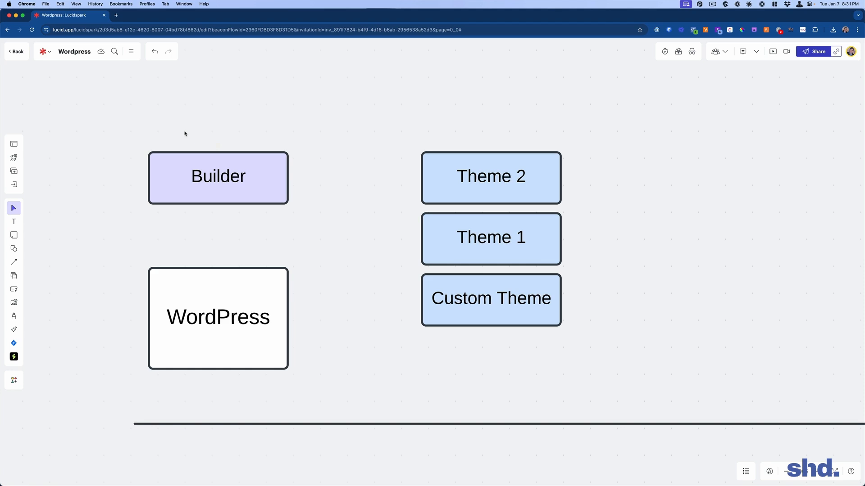
{"action": "left_click", "coordinate": [215, 190]}
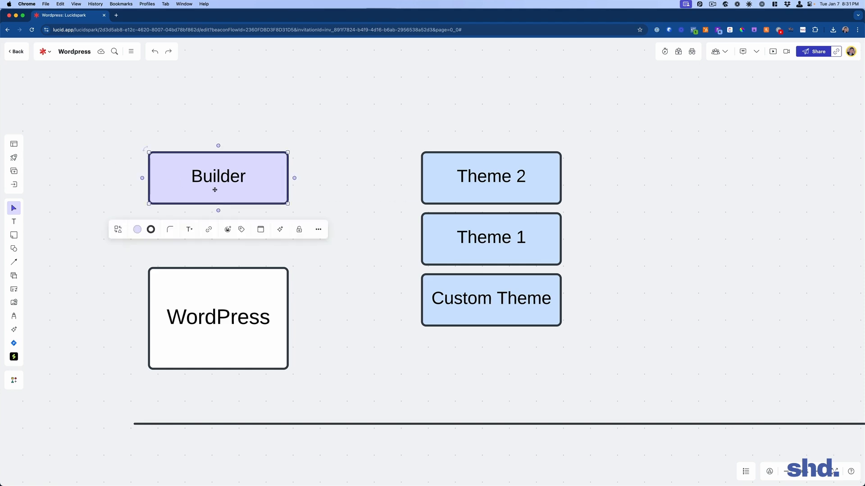
{"action": "left_click", "coordinate": [325, 151]}
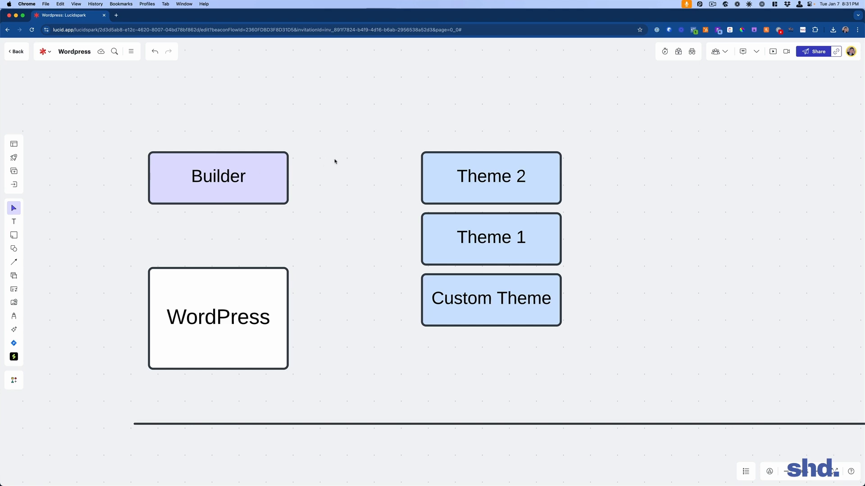
{"action": "left_click", "coordinate": [206, 186]}
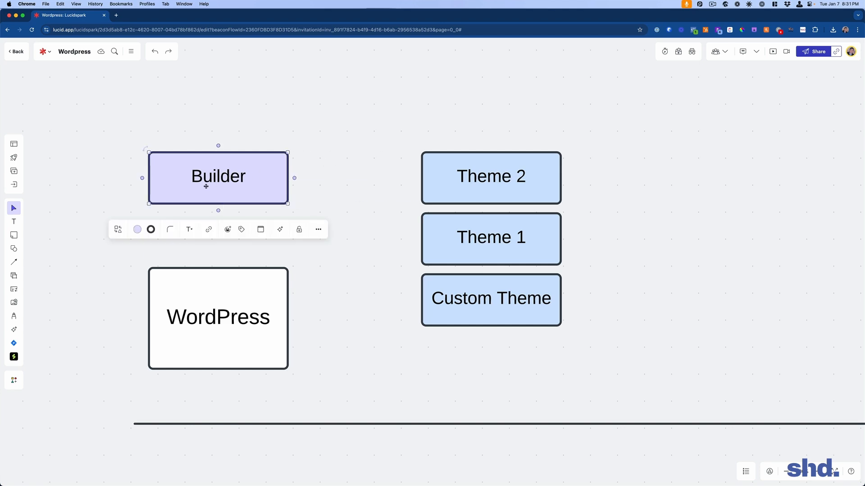
{"action": "left_click", "coordinate": [308, 145]}
Rearrange the boxes so Theme 1 sits directly above WordPress, Custom Theme directly below Theme 2, and Builder beside Theme 2.
{"action": "left_click_drag", "start_coordinate": [245, 168], "coordinate": [751, 149]}
{"action": "left_click_drag", "start_coordinate": [501, 245], "coordinate": [227, 229]}
{"action": "left_click_drag", "start_coordinate": [477, 279], "coordinate": [477, 222]}
{"action": "left_click_drag", "start_coordinate": [674, 163], "coordinate": [602, 186]}
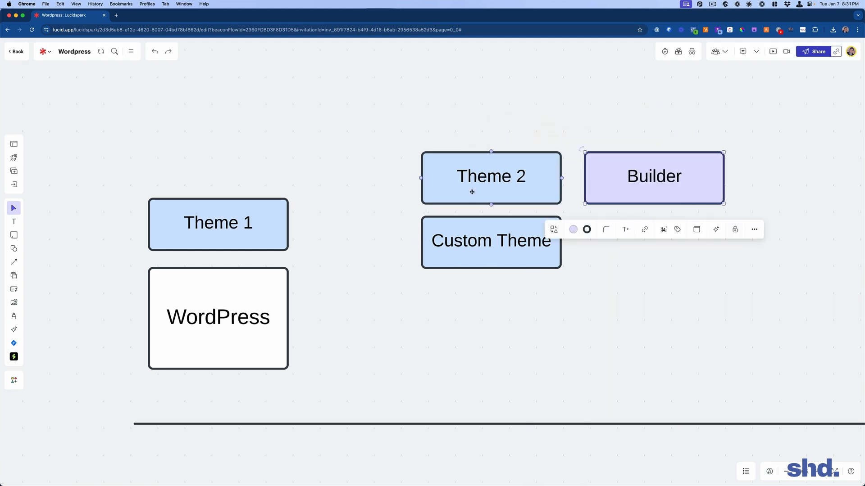
Relabel the Theme 1 box above WordPress as "Default theme".
{"action": "left_click", "coordinate": [193, 223]}
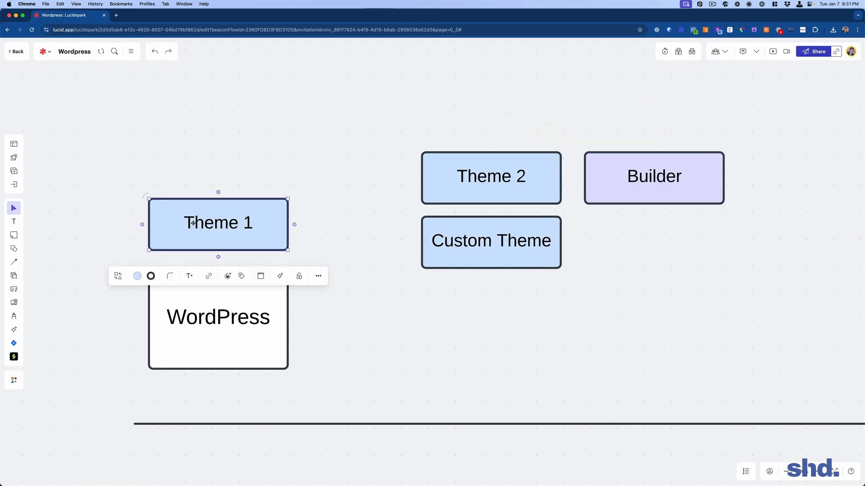
{"action": "double_click", "coordinate": [218, 217]}
{"action": "left_click", "coordinate": [217, 217]}
{"action": "left_click_drag", "start_coordinate": [215, 214], "coordinate": [215, 213]}
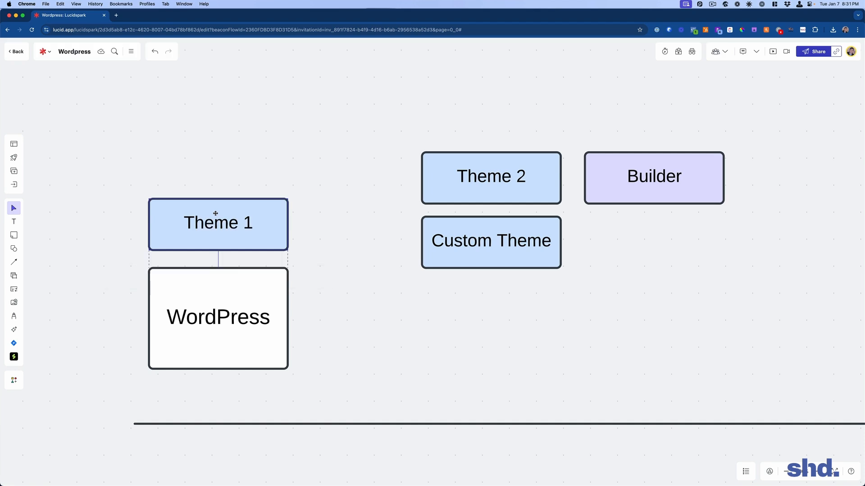
{"action": "double_click", "coordinate": [215, 214]}
{"action": "type", "text": "DEfault"}
{"action": "key", "text": "BackSpace"}
{"action": "key", "text": "BackSpace"}
{"action": "key", "text": "BackSpace"}
{"action": "key", "text": "BackSpace"}
{"action": "key", "text": "BackSpace"}
{"action": "key", "text": "BackSpace"}
{"action": "type", "text": "efault th"}
{"action": "key", "text": "BackSpace"}
{"action": "type", "text": "heme"}
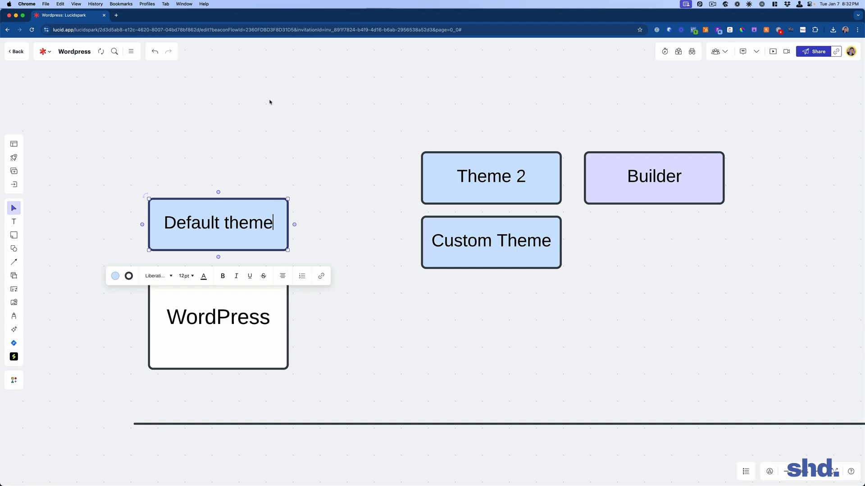
{"action": "left_click", "coordinate": [270, 101]}
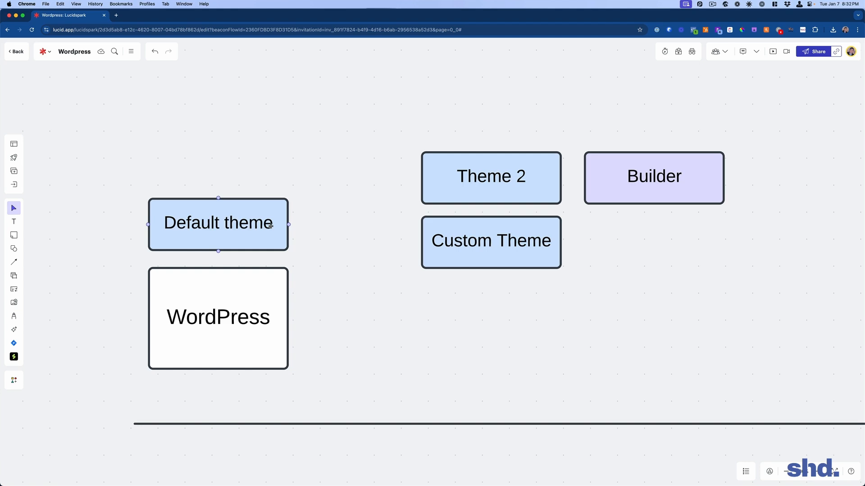
{"action": "left_click", "coordinate": [507, 159]}
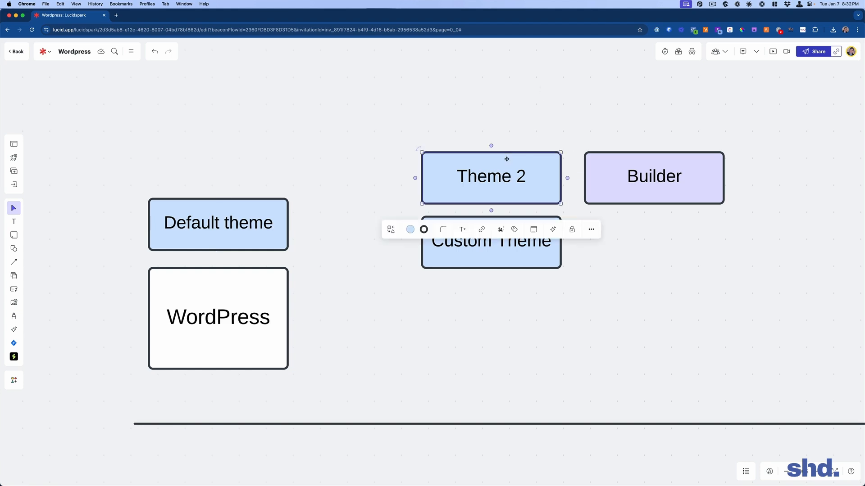
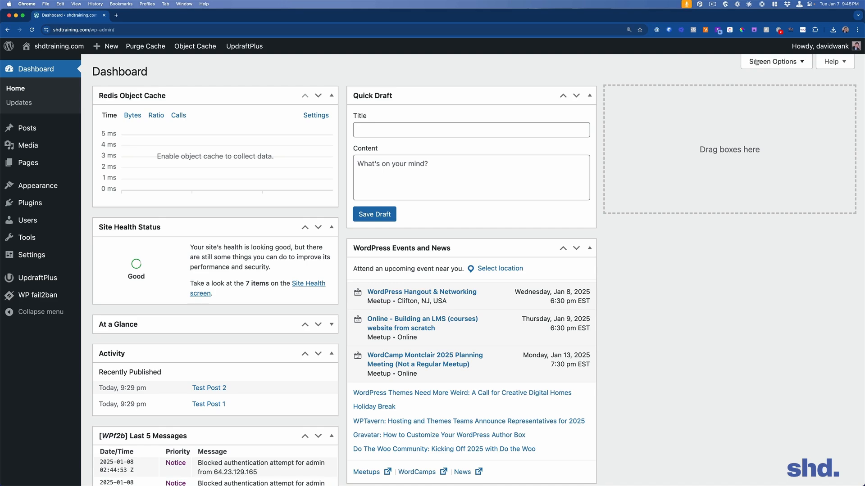
In the WordPress admin, hide every dashboard widget, from Redis Object Cache and Site Health Status to WordPress Events and News.
{"action": "left_click", "coordinate": [774, 61]}
{"action": "left_click", "coordinate": [184, 106]}
{"action": "left_click", "coordinate": [258, 106]}
{"action": "left_click", "coordinate": [311, 107]}
{"action": "left_click", "coordinate": [450, 106]}
{"action": "left_click", "coordinate": [352, 107]}
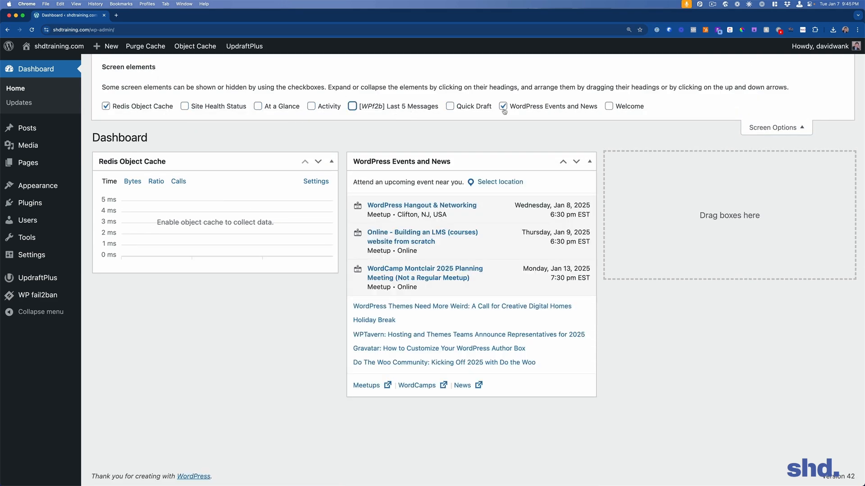
{"action": "left_click", "coordinate": [502, 107]}
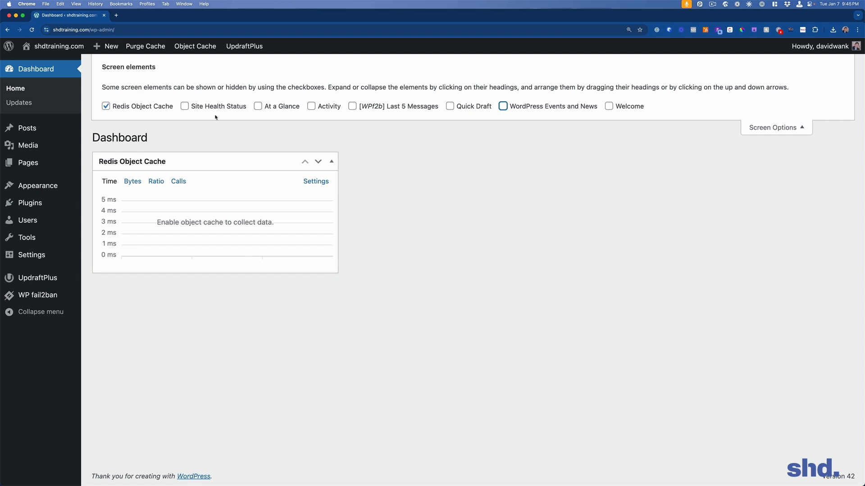
{"action": "left_click", "coordinate": [106, 106]}
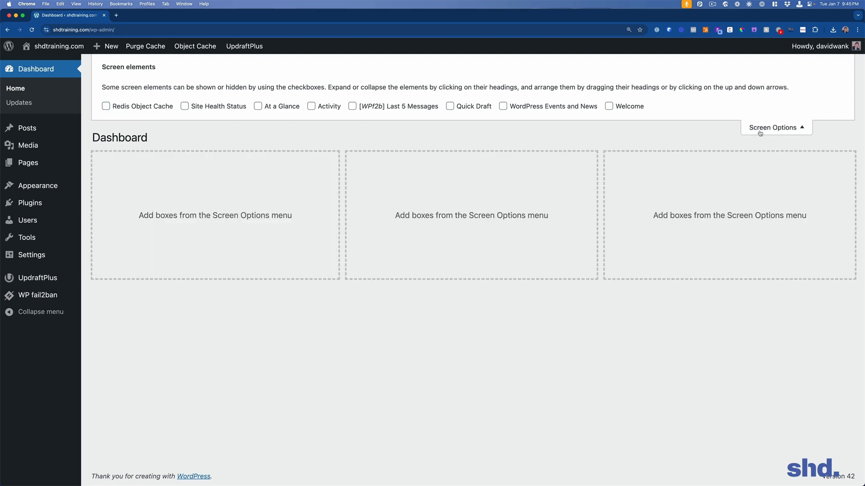
{"action": "left_click", "coordinate": [760, 129]}
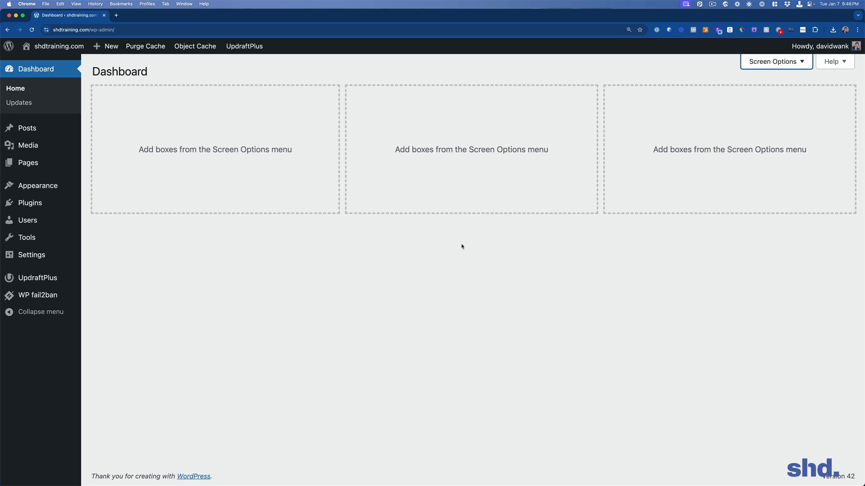
Open the About Page from the site's pages for editing, with no block selected.
{"action": "left_click", "coordinate": [28, 163]}
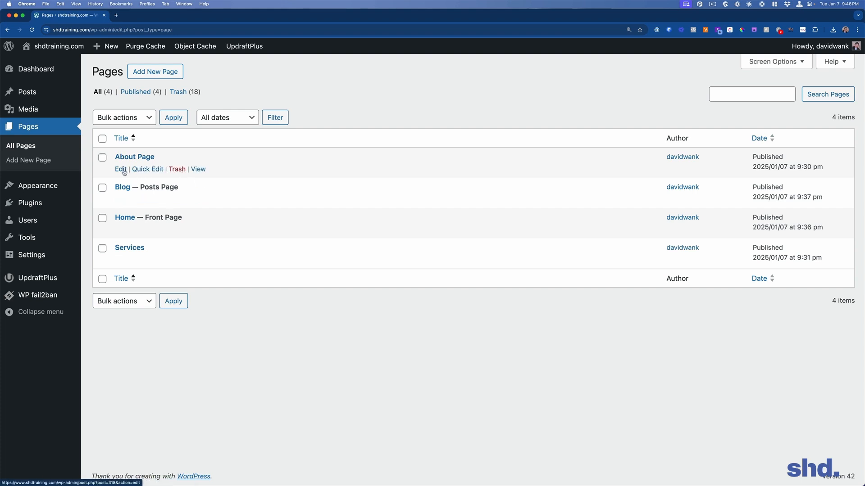
{"action": "left_click", "coordinate": [121, 171]}
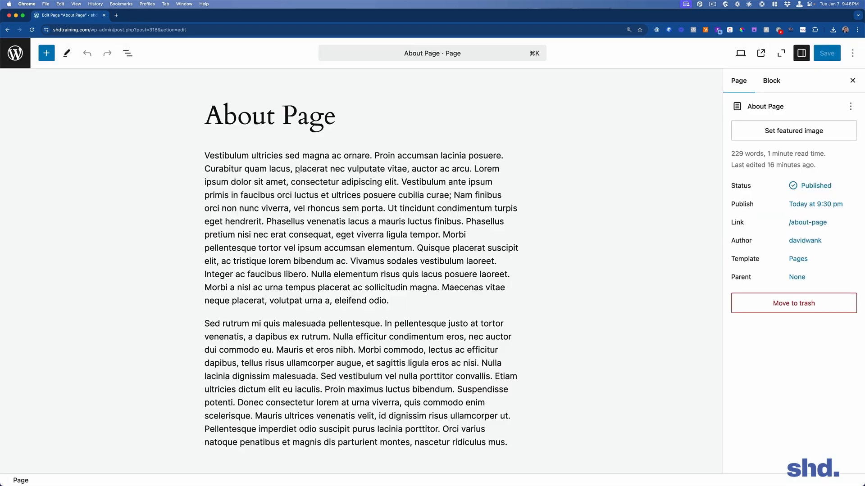
{"action": "left_click", "coordinate": [297, 170]}
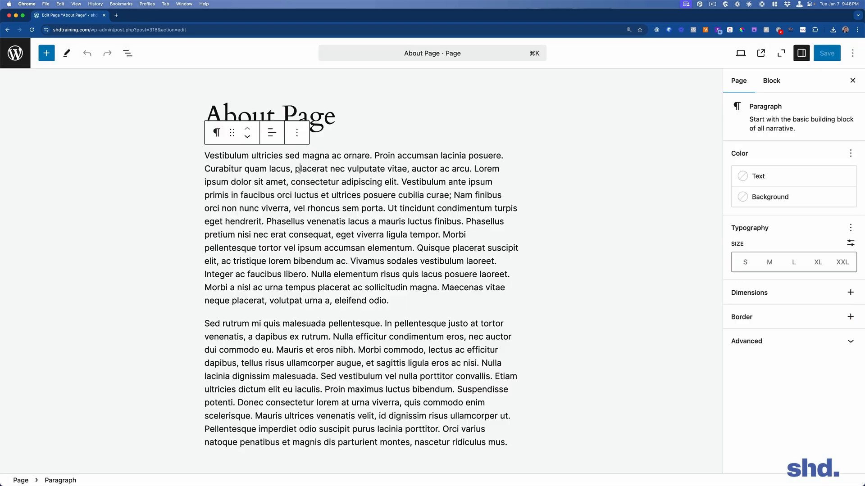
{"action": "left_click", "coordinate": [550, 180]}
{"action": "key", "text": "super+equal"}
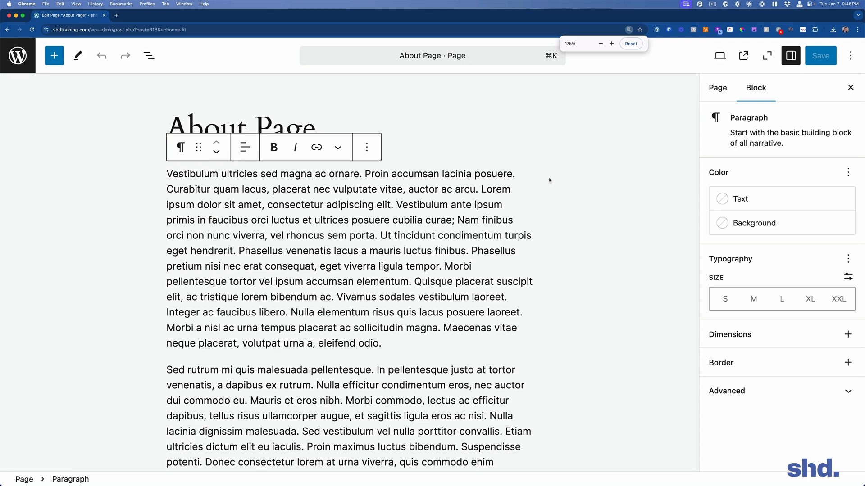
{"action": "key", "text": "super+minus"}
{"action": "left_click", "coordinate": [549, 180]}
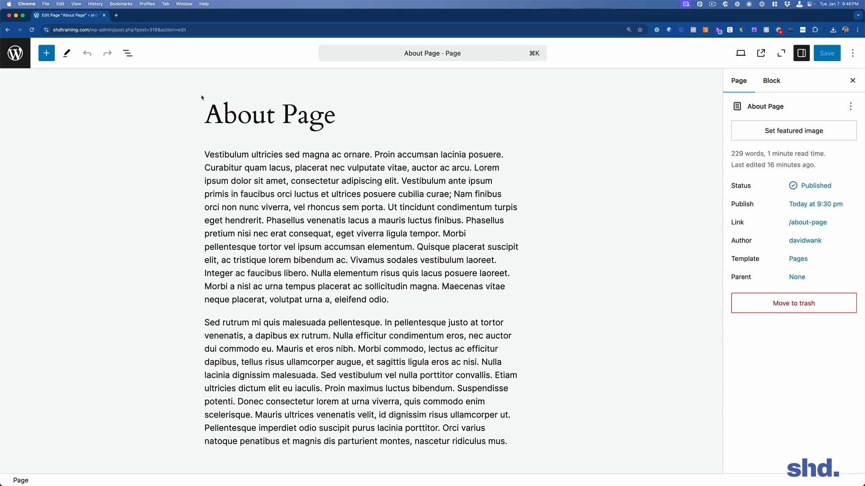
Split the first paragraph after "eget hendrerit." and the last one before "Sed vestibulum", and save the page.
{"action": "left_click", "coordinate": [268, 220]}
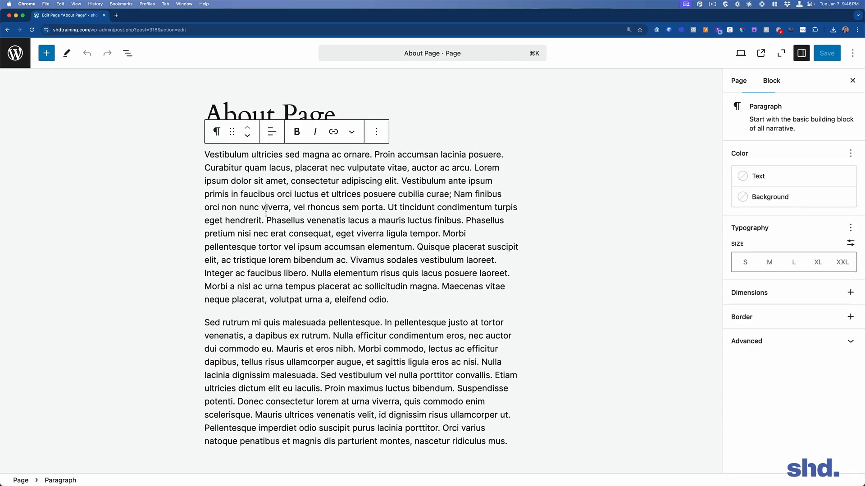
{"action": "key", "text": "Return"}
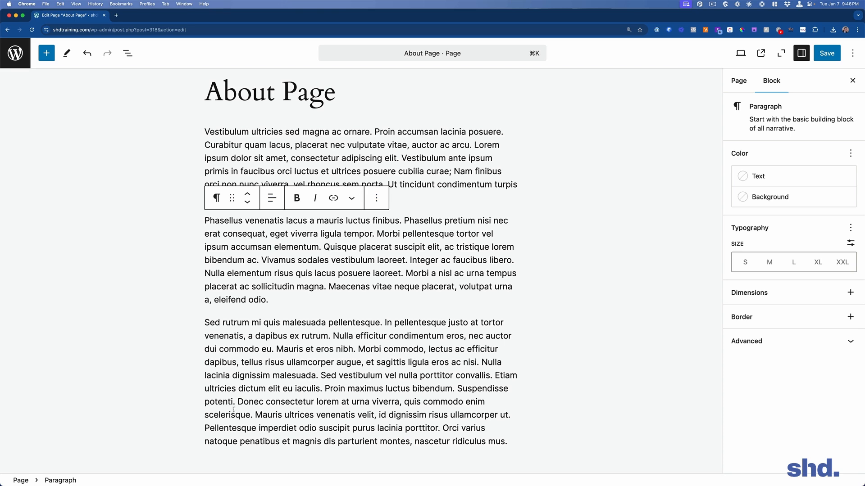
{"action": "left_click", "coordinate": [321, 373]}
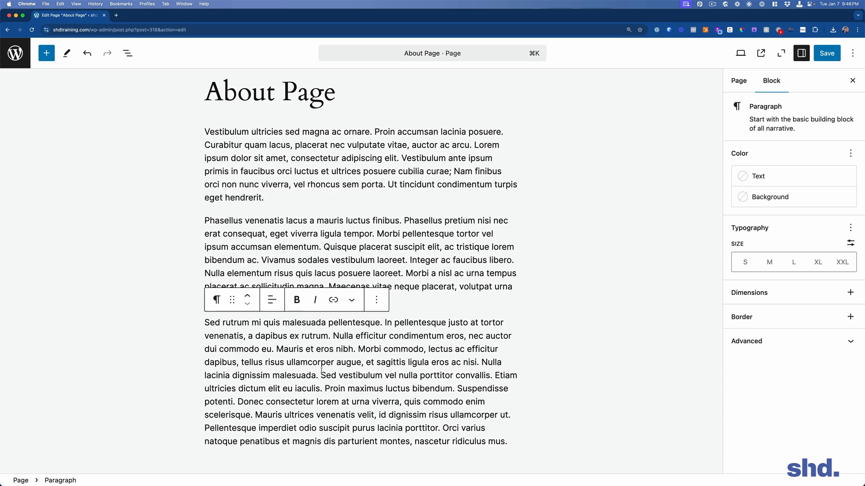
{"action": "key", "text": "Return"}
{"action": "left_click", "coordinate": [512, 271]}
{"action": "scroll", "coordinate": [626, 108], "scroll_direction": "up", "scroll_amount": 2}
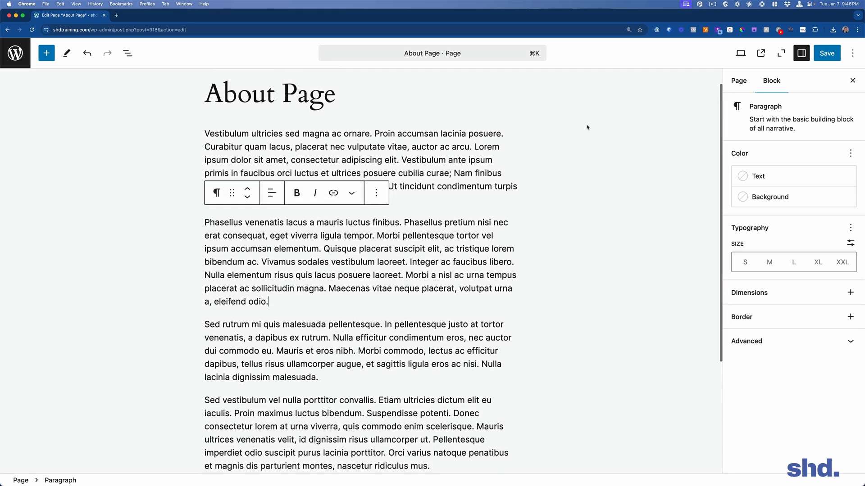
{"action": "key", "text": "super+s"}
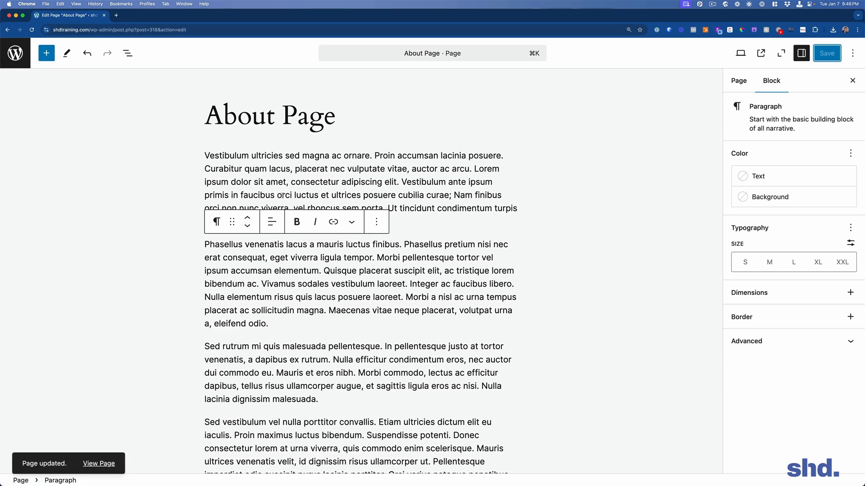
{"action": "left_click", "coordinate": [33, 198]}
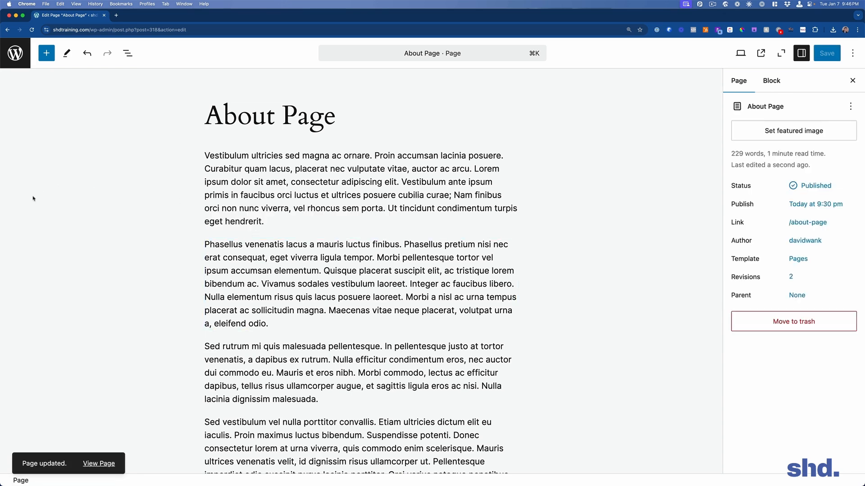
View the published About Page on the site and return to its editor.
{"action": "left_click", "coordinate": [105, 461]}
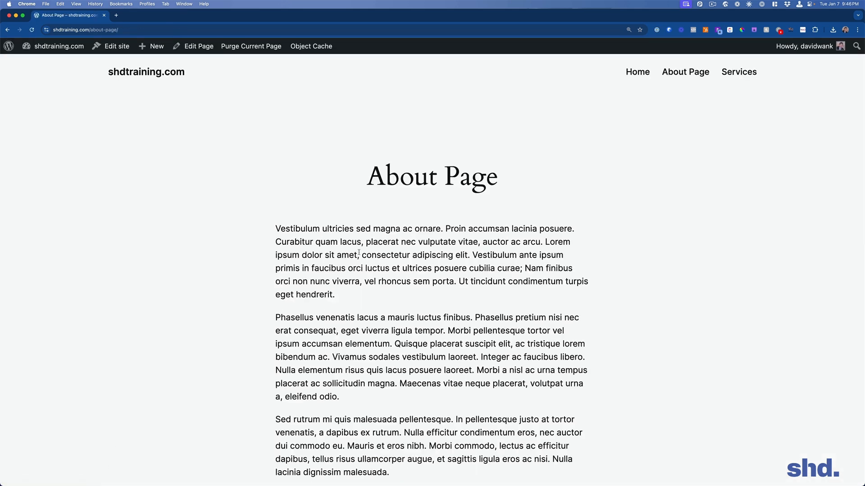
{"action": "left_click", "coordinate": [7, 30]}
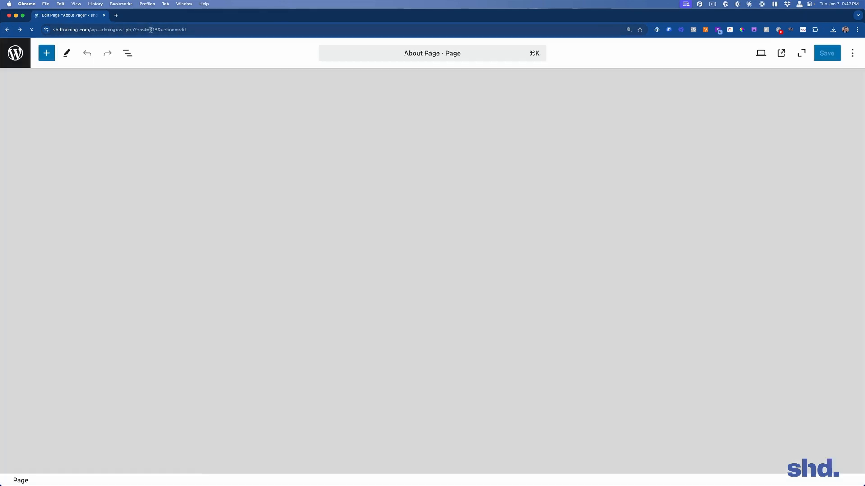
{"action": "left_click", "coordinate": [151, 29]}
{"action": "left_click", "coordinate": [561, 128]}
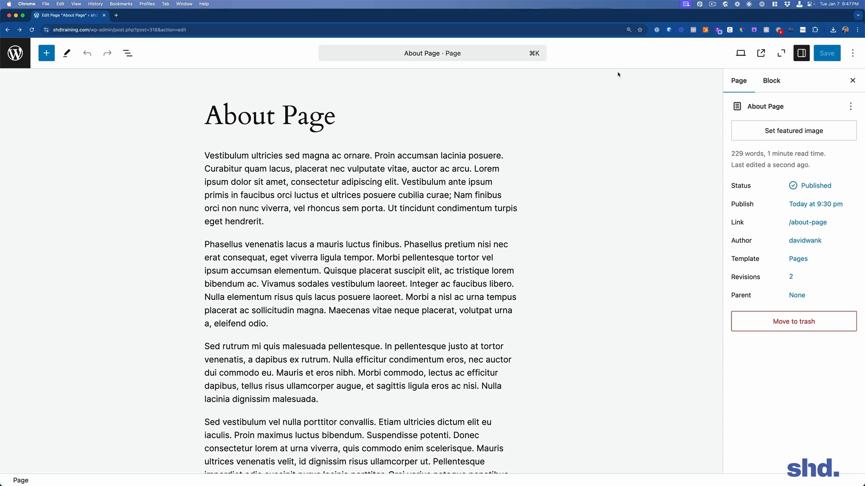
View the live About Page in a separate browser tab and examine its title, paragraphs and footer.
{"action": "left_click", "coordinate": [761, 54]}
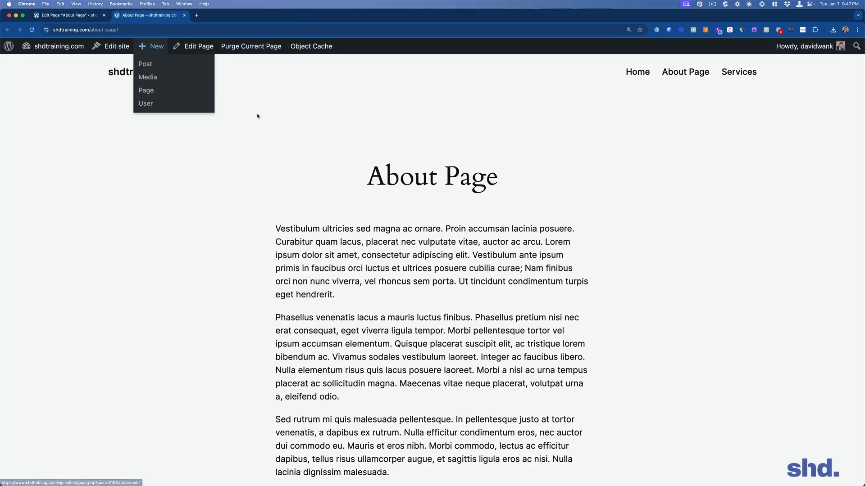
{"action": "scroll", "coordinate": [307, 135], "scroll_direction": "down", "scroll_amount": 5}
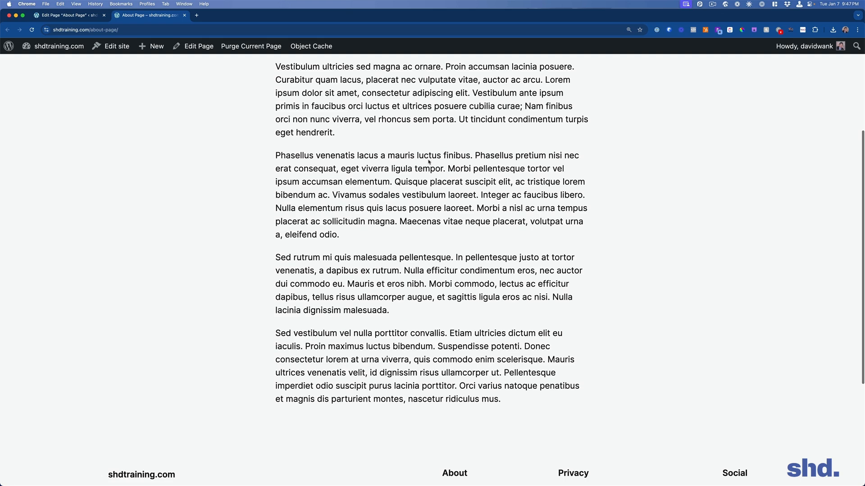
{"action": "scroll", "coordinate": [435, 261], "scroll_direction": "down", "scroll_amount": 2}
{"action": "scroll", "coordinate": [439, 214], "scroll_direction": "up", "scroll_amount": 6}
{"action": "scroll", "coordinate": [438, 257], "scroll_direction": "down", "scroll_amount": 5}
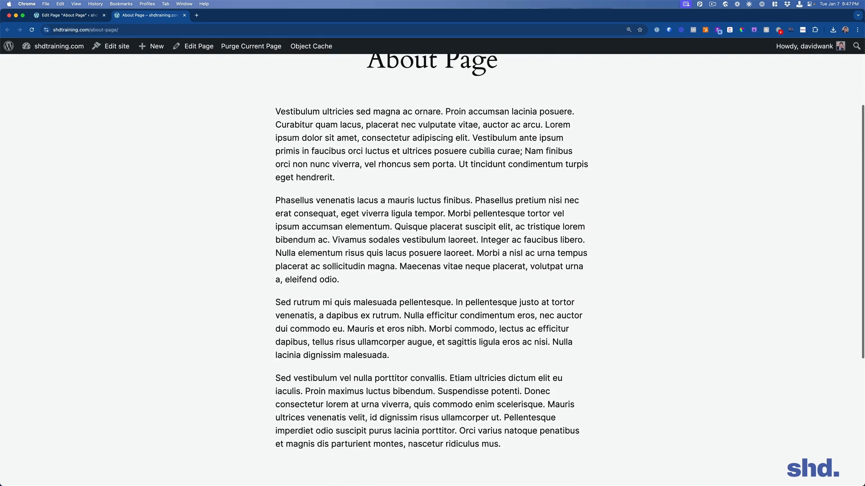
{"action": "scroll", "coordinate": [437, 256], "scroll_direction": "up", "scroll_amount": 5}
{"action": "triple_click", "coordinate": [436, 133]}
{"action": "left_click", "coordinate": [436, 132]}
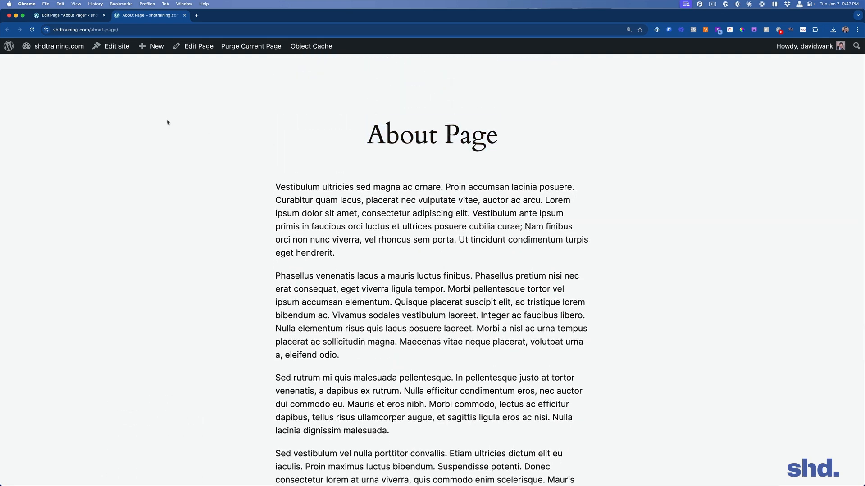
Back in the page editor, shorten the page title to "About" and save the page.
{"action": "left_click", "coordinate": [56, 16]}
{"action": "left_click_drag", "start_coordinate": [281, 115], "coordinate": [351, 115]}
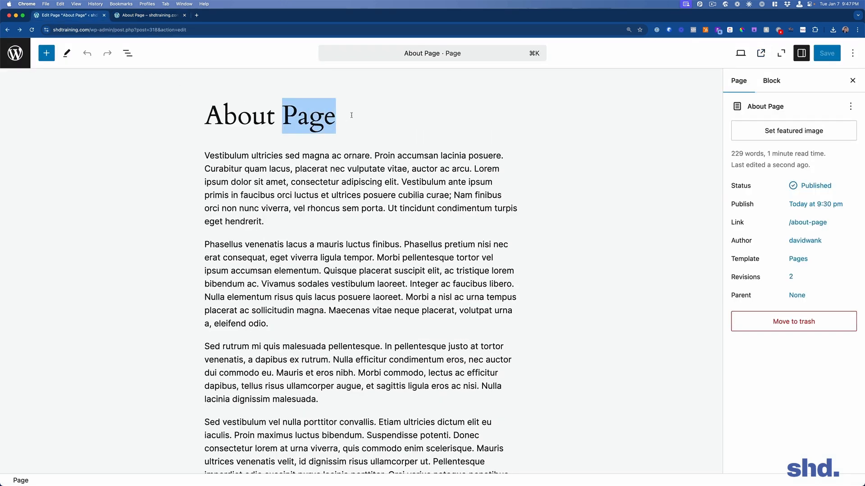
{"action": "key", "text": "BackSpace"}
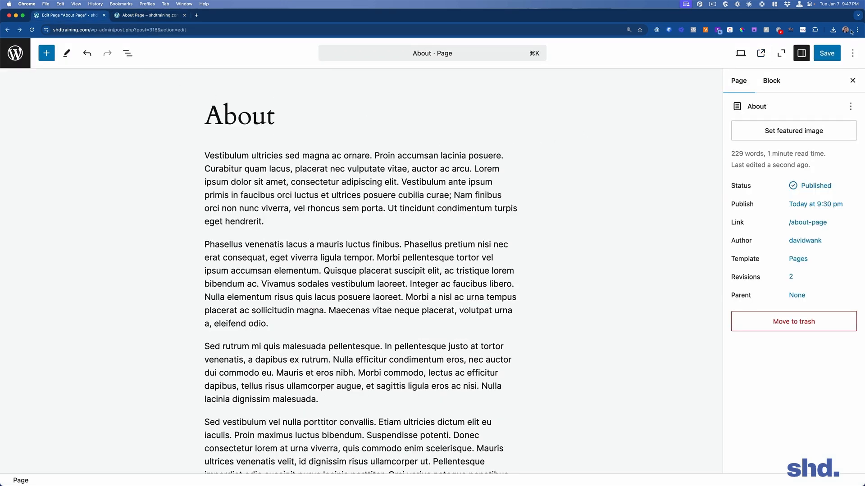
{"action": "left_click", "coordinate": [827, 53]}
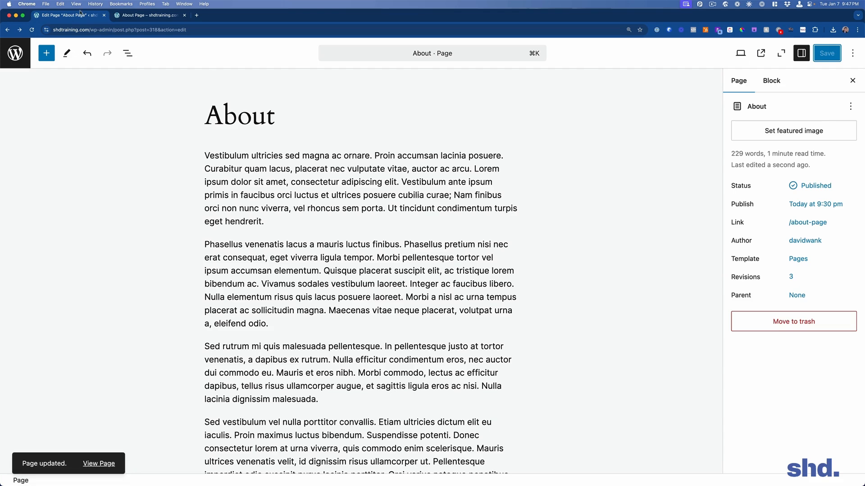
Reload the live page to check its title, and return to the page editor.
{"action": "left_click", "coordinate": [160, 17]}
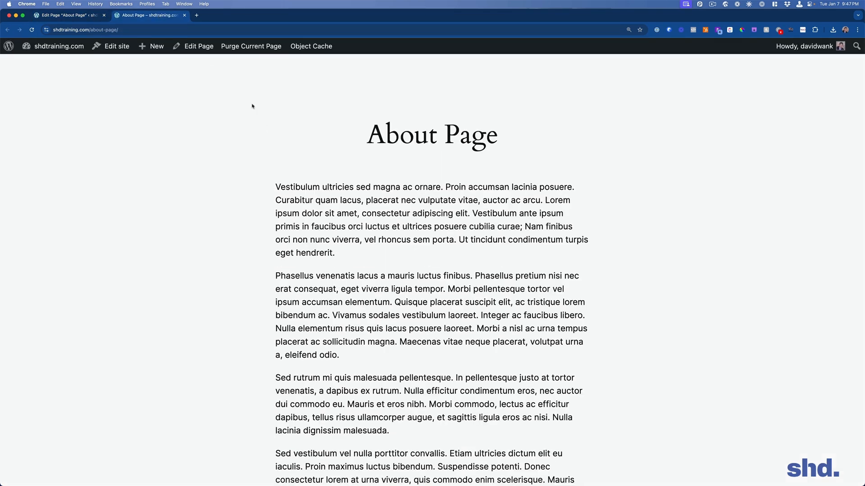
{"action": "left_click", "coordinate": [31, 30]}
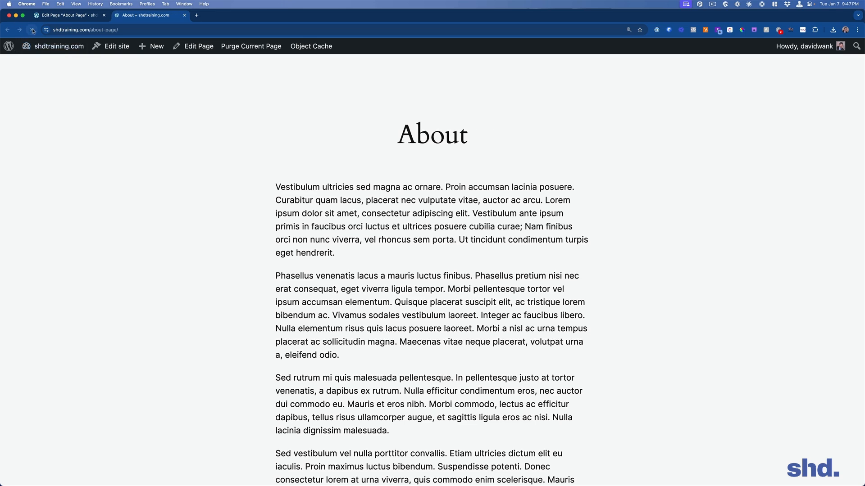
{"action": "key", "text": "super+r"}
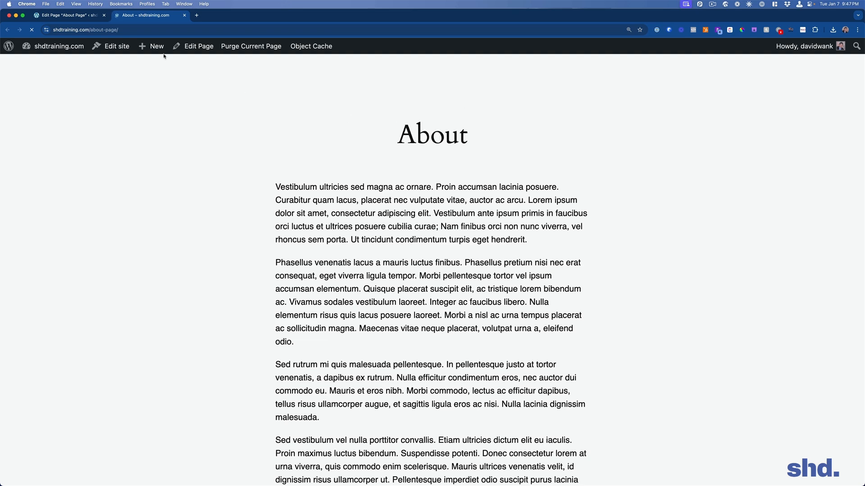
{"action": "left_click", "coordinate": [89, 18]}
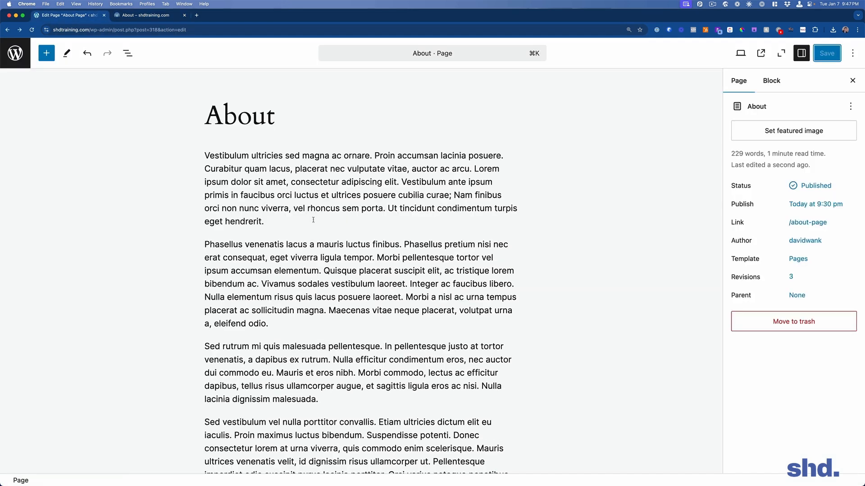
Insert the sentence "This was a typo that we now fixed." after "consectetur adipiscing elit." in the first paragraph and save the page.
{"action": "left_click", "coordinate": [400, 182]}
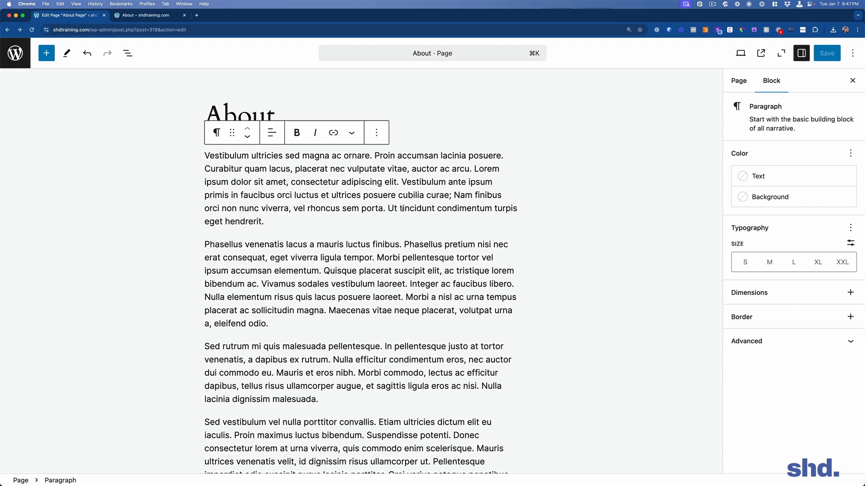
{"action": "type", "text": "This was a typop tha"}
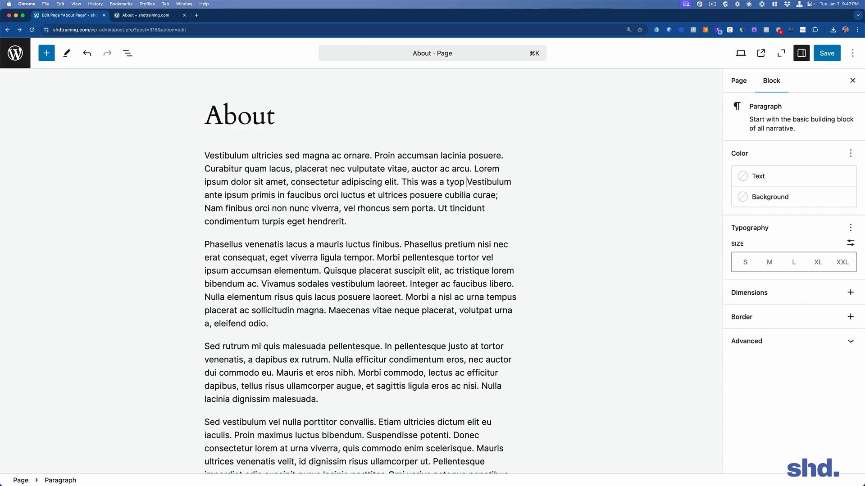
{"action": "type", "text": "at w"}
{"action": "key", "text": "BackSpace"}
{"action": "key", "text": "BackSpace"}
{"action": "key", "text": "BackSpace"}
{"action": "key", "text": "BackSpace"}
{"action": "key", "text": "BackSpace"}
{"action": "key", "text": "BackSpace"}
{"action": "type", "text": "ha"}
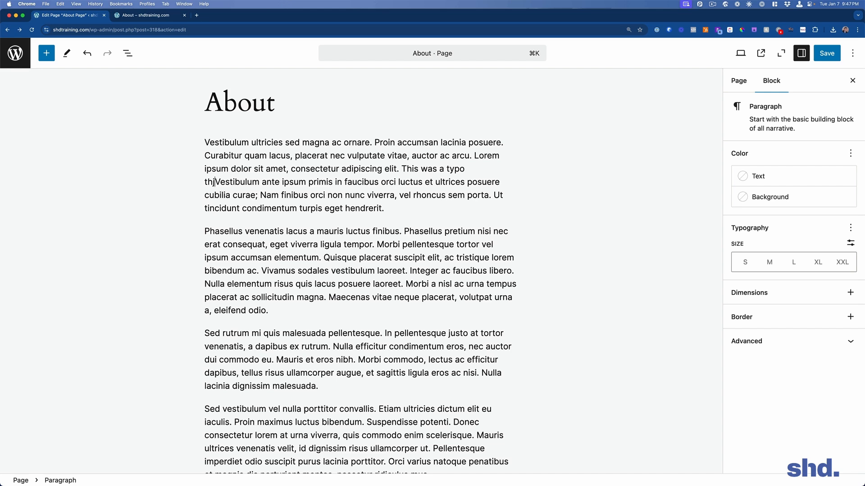
{"action": "type", "text": "t ew now"}
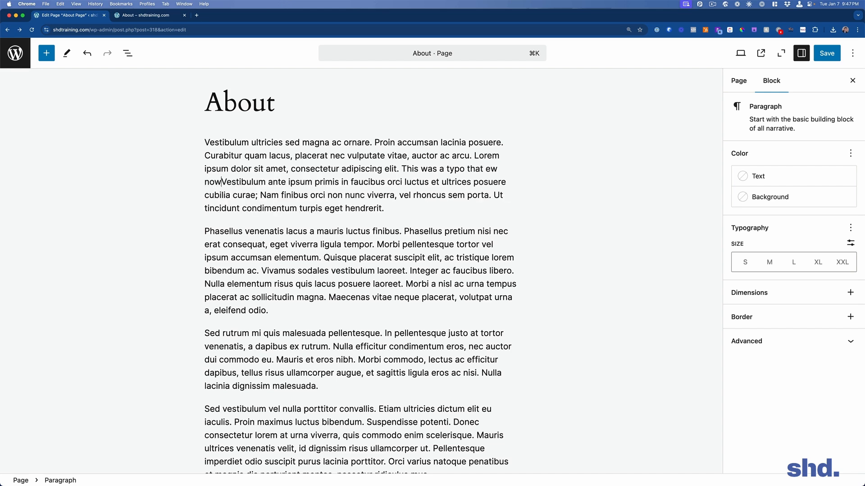
{"action": "key", "text": "BackSpace"}
{"action": "key", "text": "BackSpace"}
{"action": "key", "text": "BackSpace"}
{"action": "key", "text": "BackSpace"}
{"action": "key", "text": "BackSpace"}
{"action": "key", "text": "BackSpace"}
{"action": "key", "text": "BackSpace"}
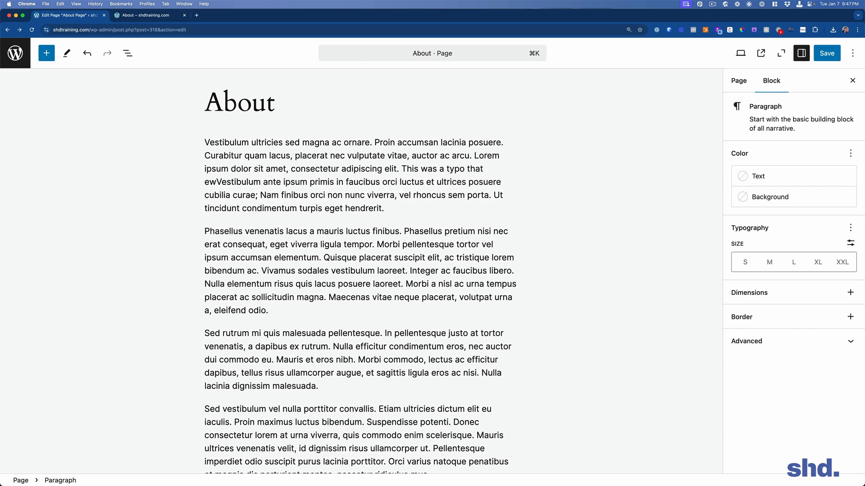
{"action": "type", "text": "we n"}
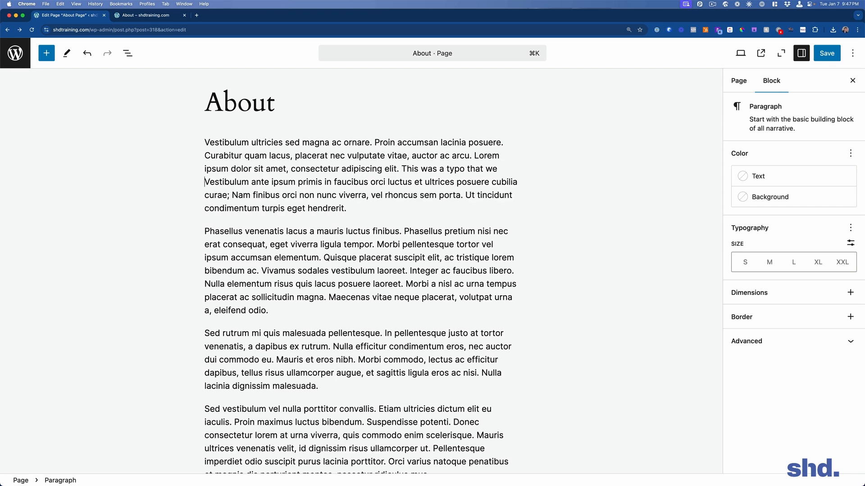
{"action": "type", "text": "ow fixed."}
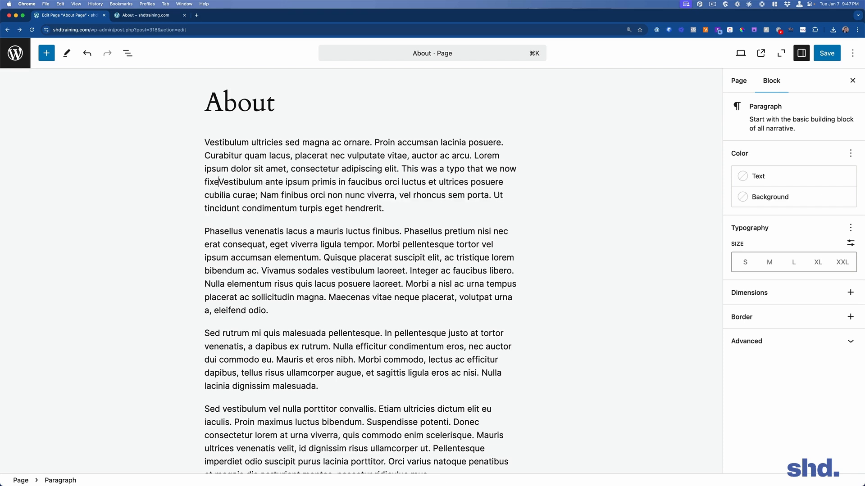
{"action": "key", "text": "super+s"}
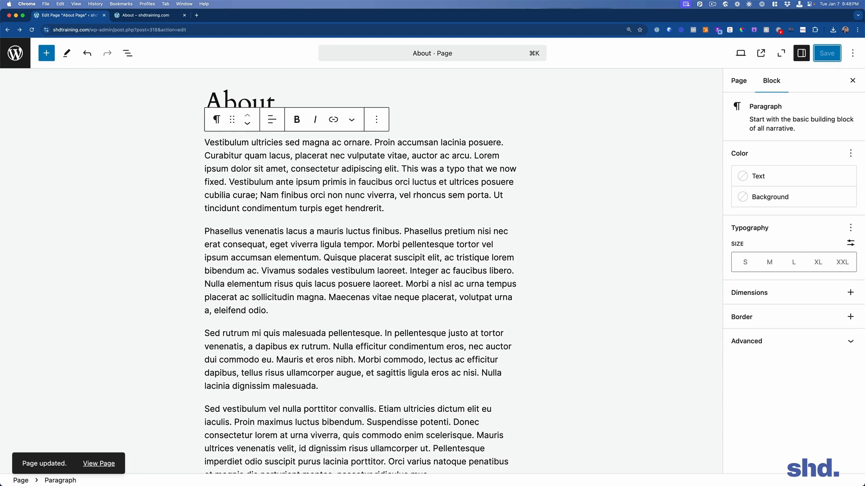
Reload the live About page, check its first paragraph for the added sentence, and return to the page editor.
{"action": "left_click", "coordinate": [126, 14]}
{"action": "key", "text": "super+r"}
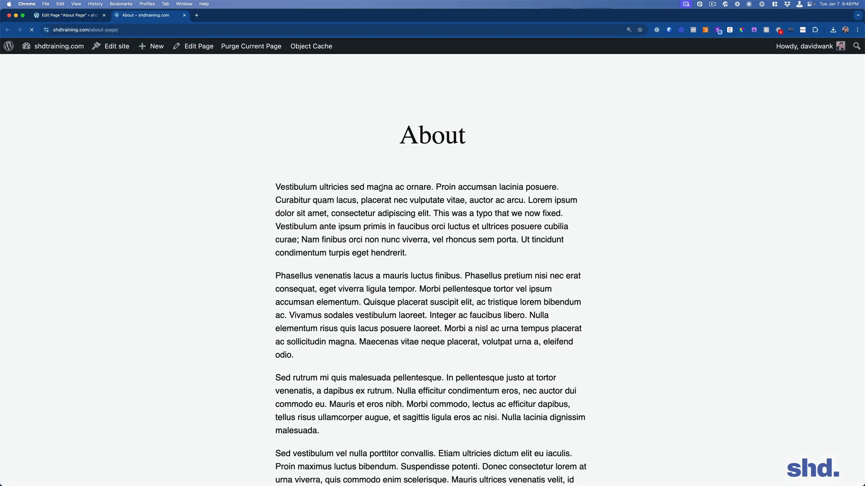
{"action": "scroll", "coordinate": [433, 188], "scroll_direction": "down", "scroll_amount": 2}
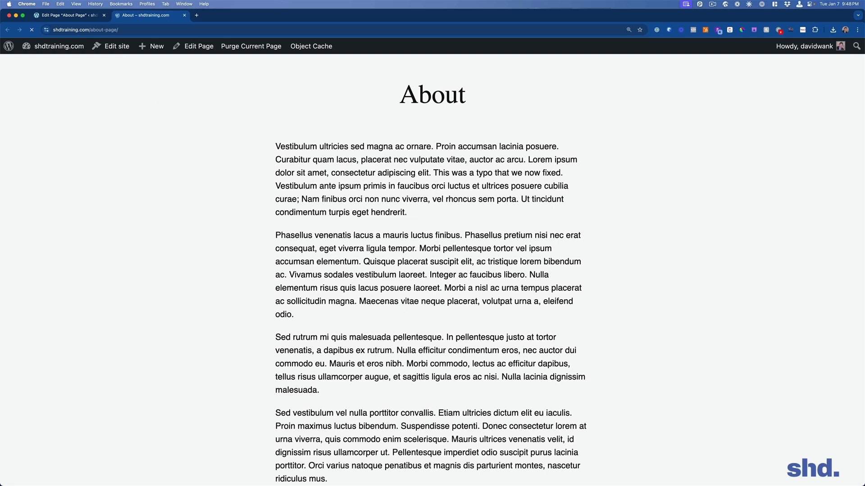
{"action": "left_click", "coordinate": [71, 15]}
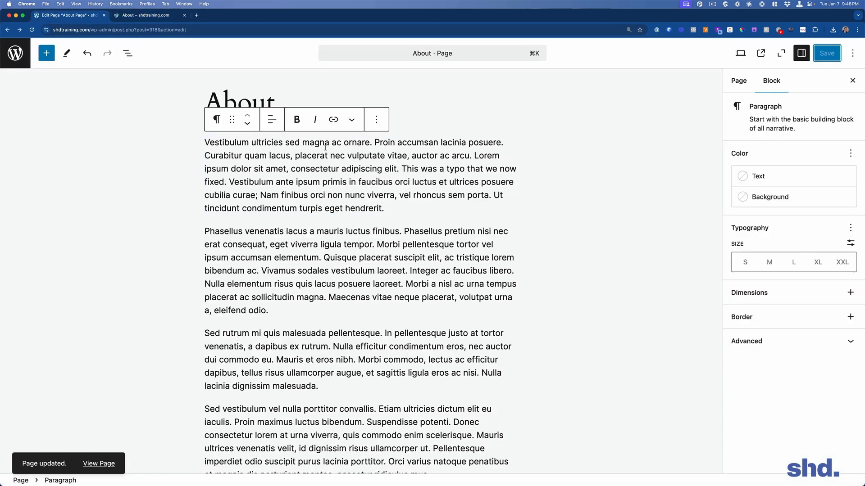
{"action": "left_click", "coordinate": [528, 137]}
{"action": "left_click", "coordinate": [407, 169]}
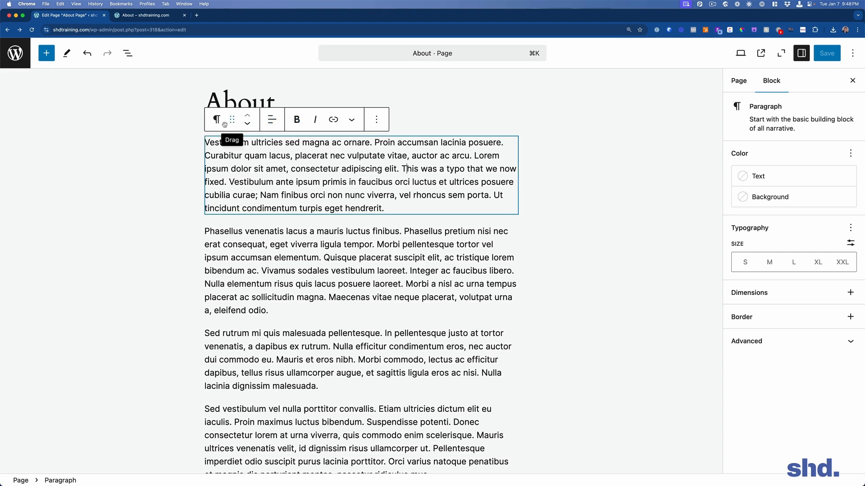
{"action": "left_click", "coordinate": [536, 188]}
{"action": "scroll", "coordinate": [201, 142], "scroll_direction": "down", "scroll_amount": 4}
{"action": "scroll", "coordinate": [315, 157], "scroll_direction": "up", "scroll_amount": 4}
{"action": "scroll", "coordinate": [417, 167], "scroll_direction": "up", "scroll_amount": 1}
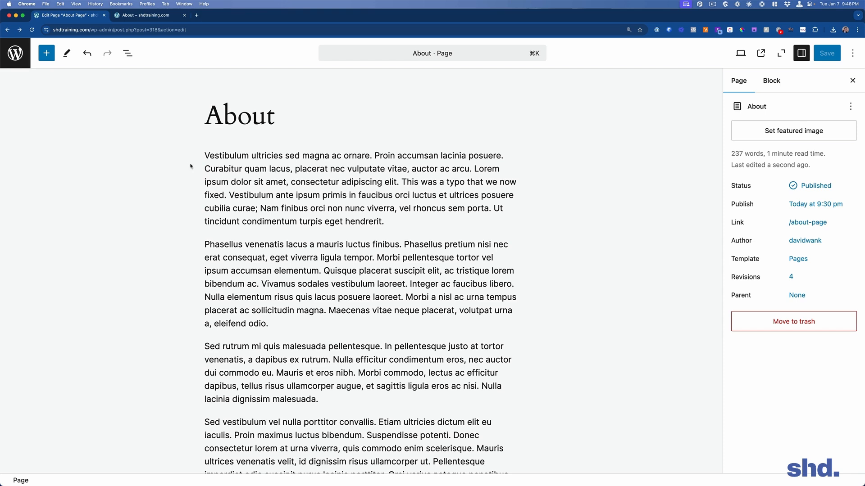
Add an empty paragraph block between the page title and the first paragraph.
{"action": "left_click", "coordinate": [206, 155]}
{"action": "left_click", "coordinate": [563, 145]}
{"action": "left_click", "coordinate": [206, 154]}
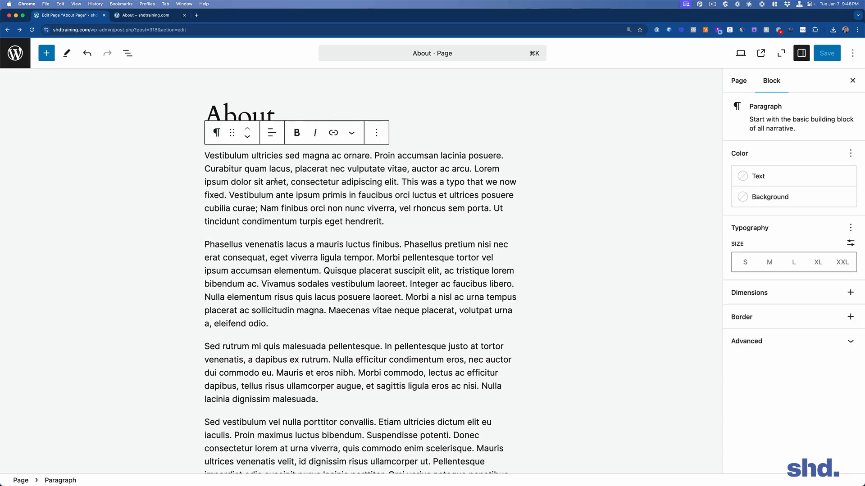
{"action": "key", "text": "Return"}
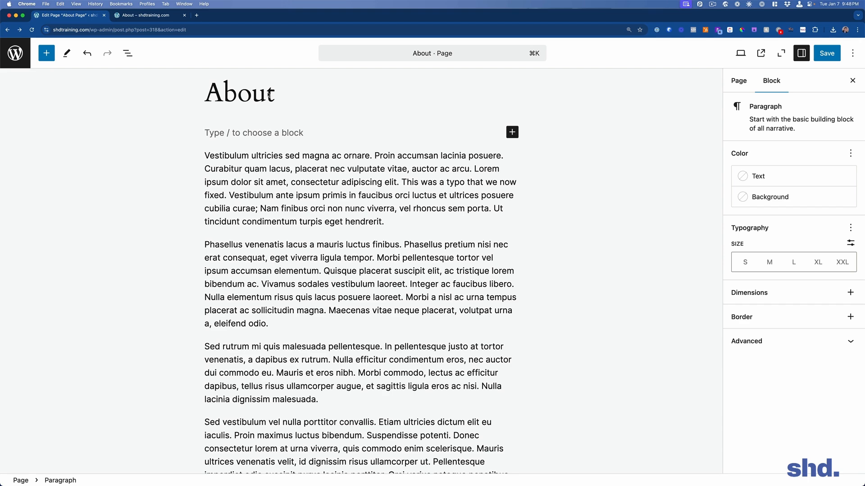
Compare the title and paragraphs on the live page with the editor, and return to the empty block under the title.
{"action": "left_click", "coordinate": [215, 92]}
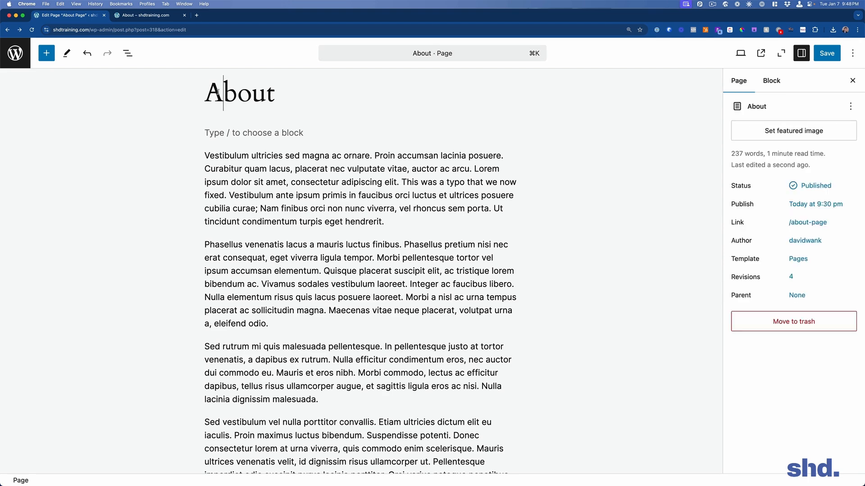
{"action": "left_click", "coordinate": [169, 18]}
{"action": "left_click_drag", "start_coordinate": [399, 95], "coordinate": [466, 95]}
{"action": "left_click", "coordinate": [243, 153]}
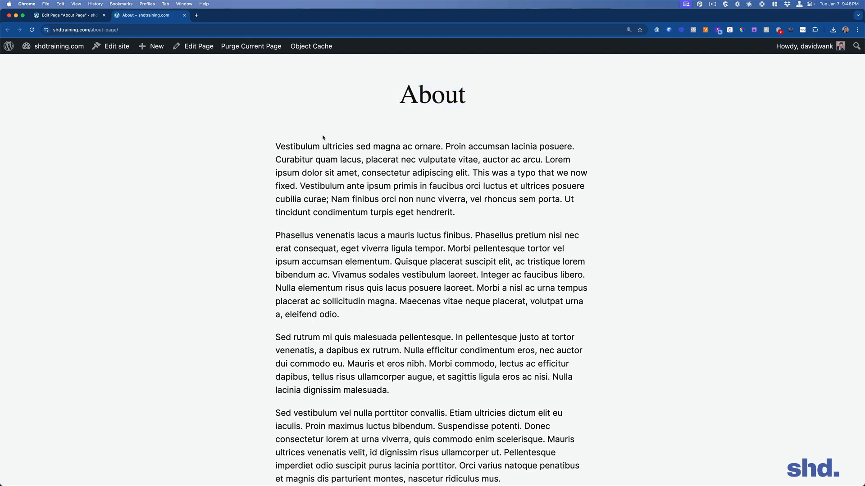
{"action": "left_click_drag", "start_coordinate": [276, 336], "coordinate": [340, 338]}
{"action": "left_click_drag", "start_coordinate": [303, 390], "coordinate": [323, 390]}
{"action": "left_click", "coordinate": [324, 390]}
{"action": "left_click", "coordinate": [40, 21]}
{"action": "left_click", "coordinate": [282, 208]}
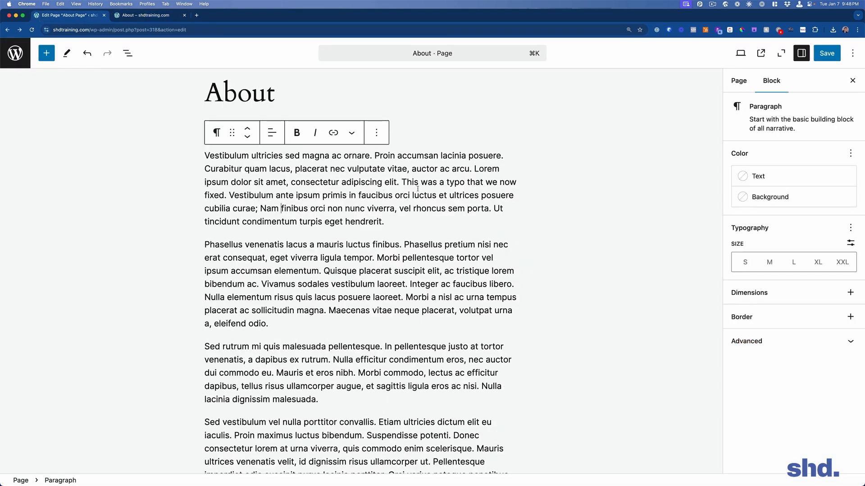
{"action": "left_click", "coordinate": [525, 144]}
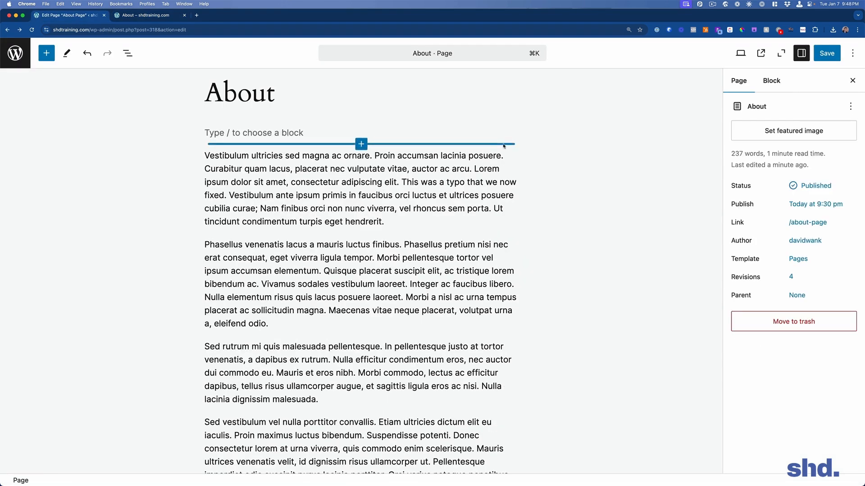
{"action": "left_click", "coordinate": [296, 131]}
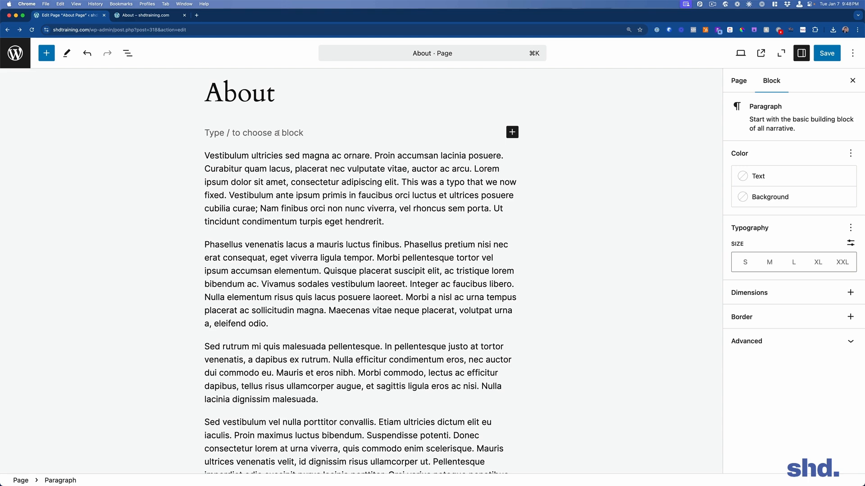
Examine the start of the live page's text and its remaining paragraphs down to the footer, and return to the editor.
{"action": "left_click", "coordinate": [142, 17]}
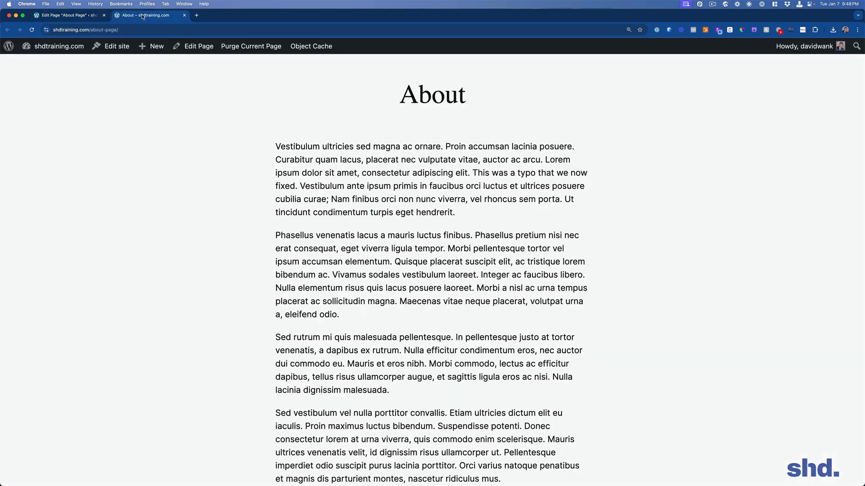
{"action": "left_click_drag", "start_coordinate": [279, 144], "coordinate": [336, 144]}
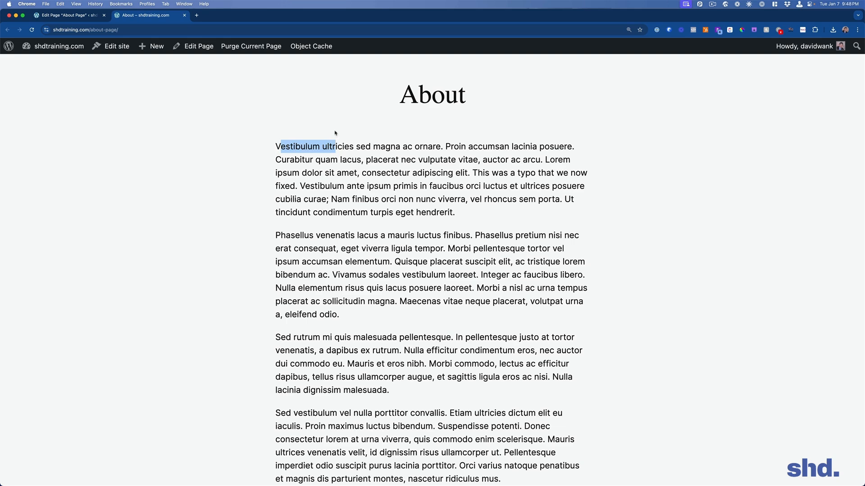
{"action": "left_click", "coordinate": [285, 140]}
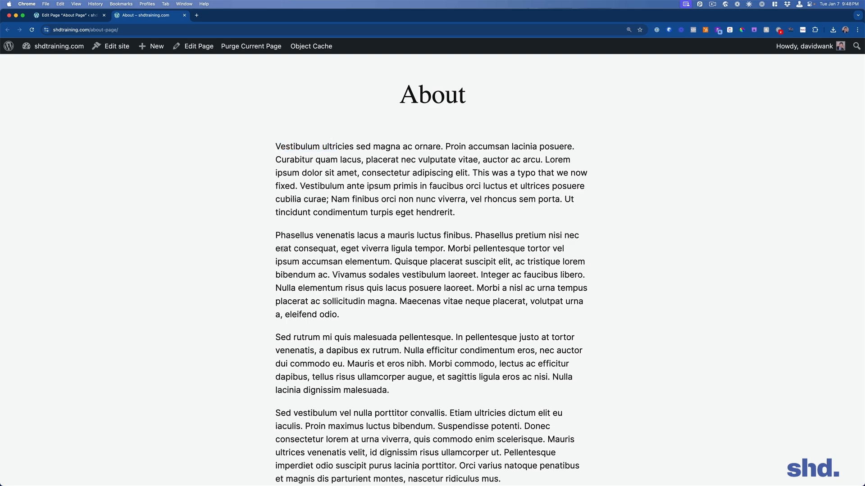
{"action": "scroll", "coordinate": [293, 377], "scroll_direction": "down", "scroll_amount": 4}
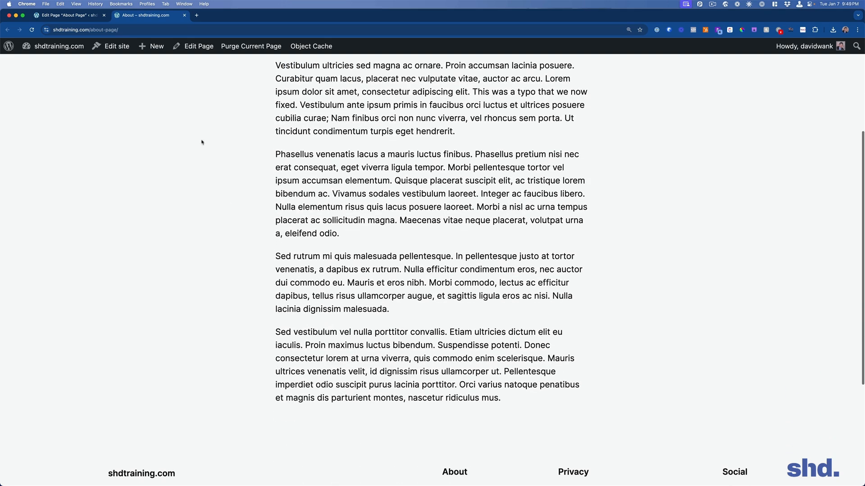
{"action": "left_click", "coordinate": [54, 15]}
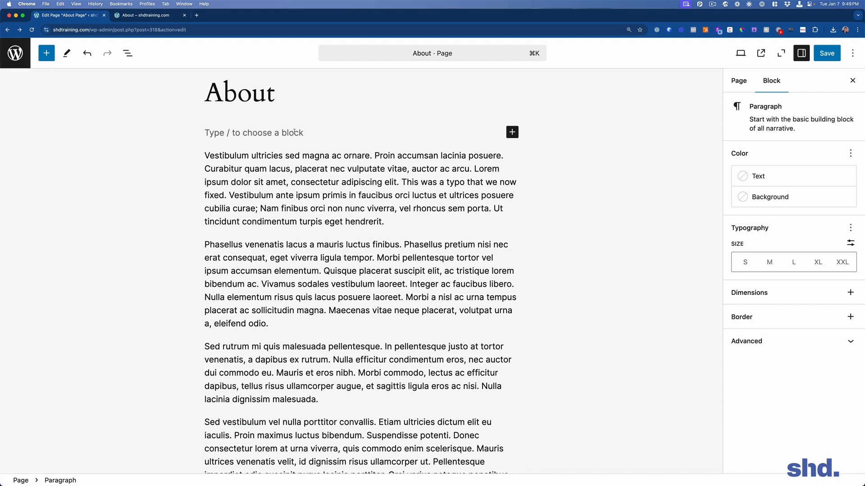
Enter "Our History" in the empty block under the page title and convert it to a Heading block.
{"action": "scroll", "coordinate": [294, 132], "scroll_direction": "up", "scroll_amount": 1}
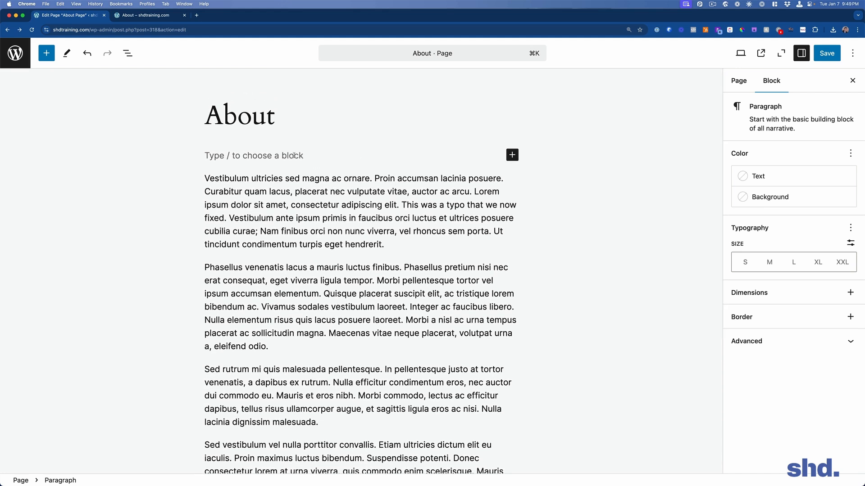
{"action": "type", "text": "Our History"}
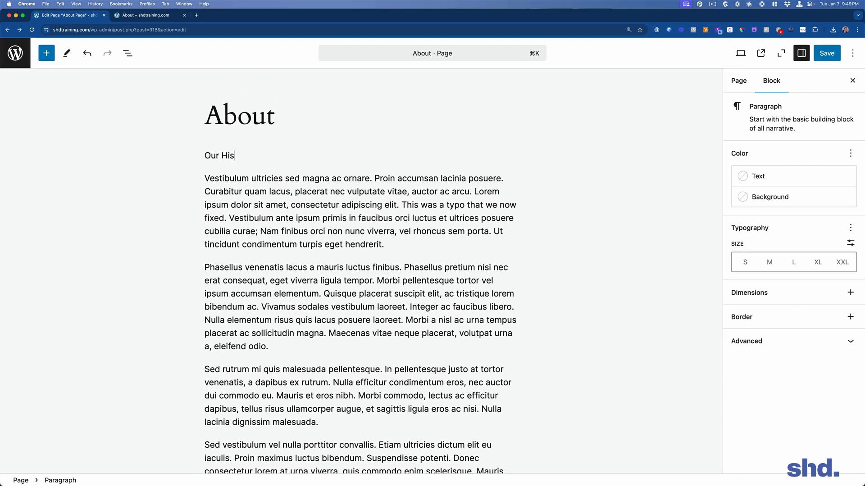
{"action": "triple_click", "coordinate": [217, 155]}
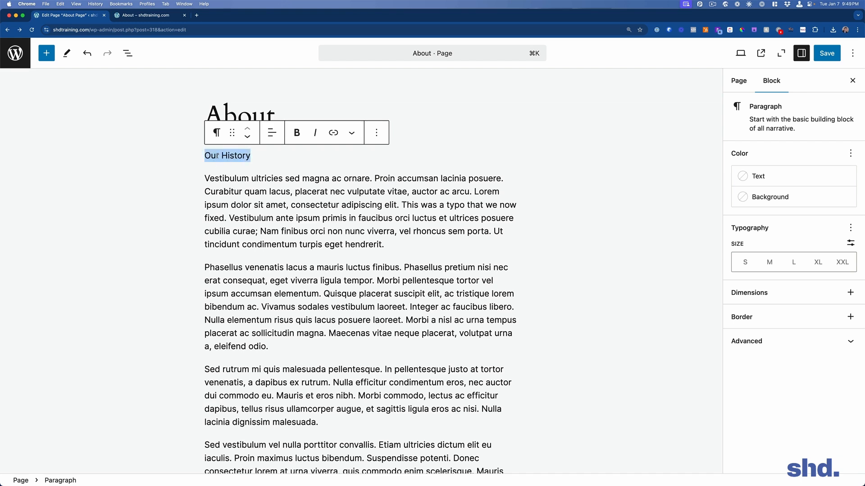
{"action": "left_click", "coordinate": [217, 133]}
{"action": "left_click", "coordinate": [243, 181]}
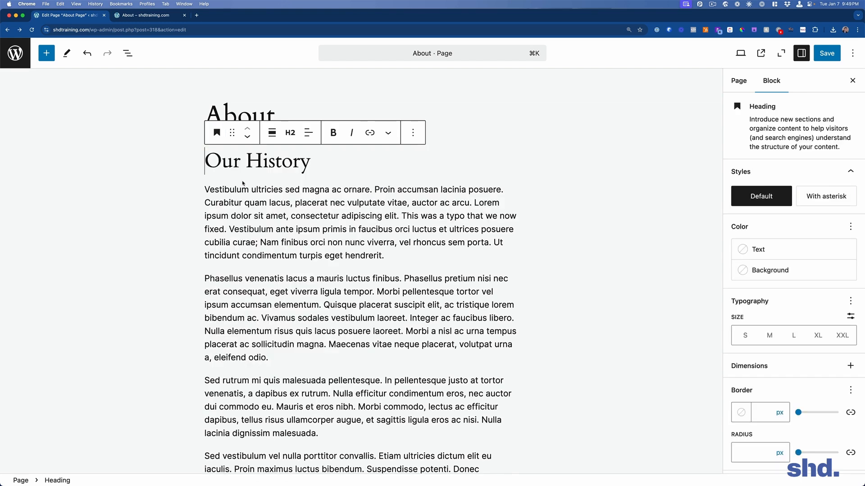
{"action": "left_click", "coordinate": [447, 257]}
{"action": "left_click", "coordinate": [520, 187]}
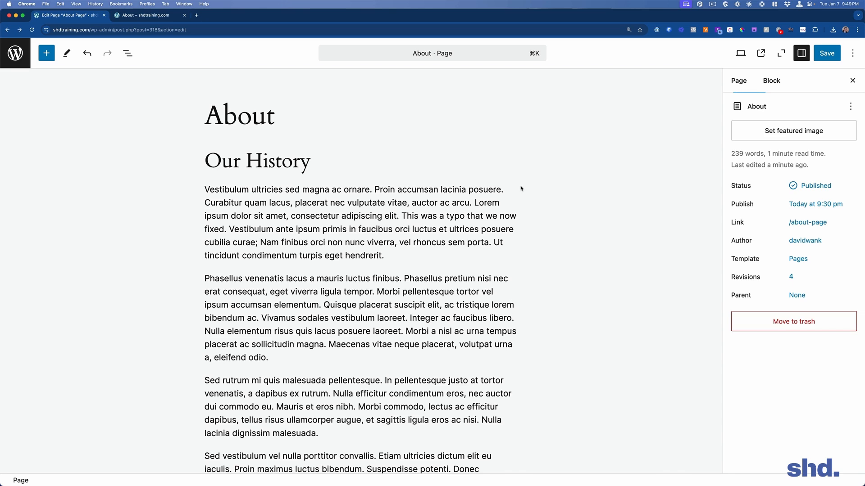
{"action": "left_click", "coordinate": [213, 163]}
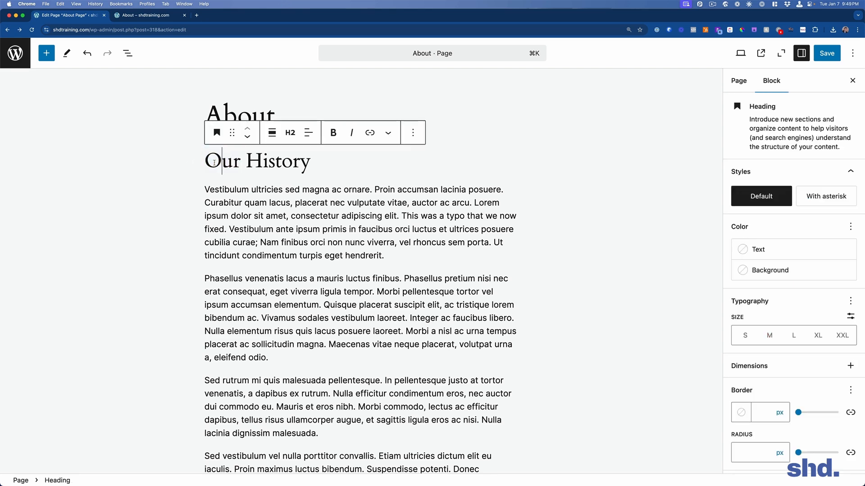
{"action": "left_click_drag", "start_coordinate": [213, 163], "coordinate": [311, 165]}
{"action": "left_click", "coordinate": [336, 133]}
{"action": "left_click", "coordinate": [336, 133]}
{"action": "left_click", "coordinate": [338, 170]}
{"action": "left_click", "coordinate": [302, 192]}
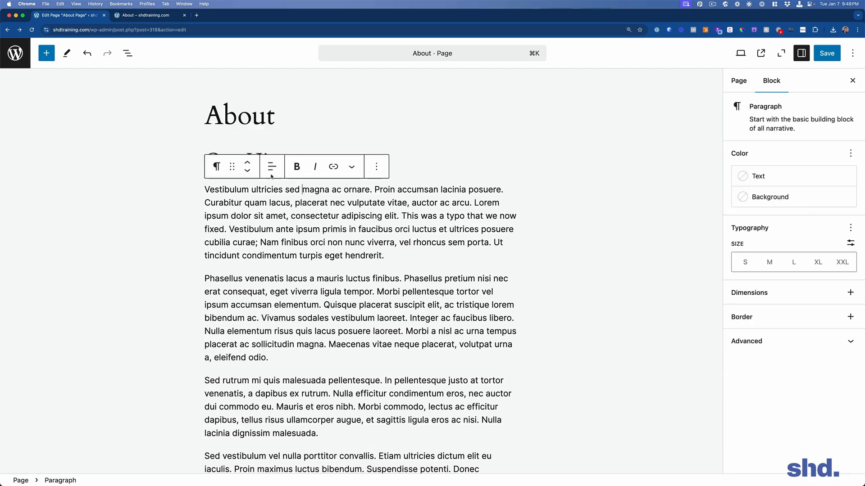
{"action": "left_click", "coordinate": [204, 155]}
{"action": "left_click", "coordinate": [286, 202]}
{"action": "left_click", "coordinate": [567, 177]}
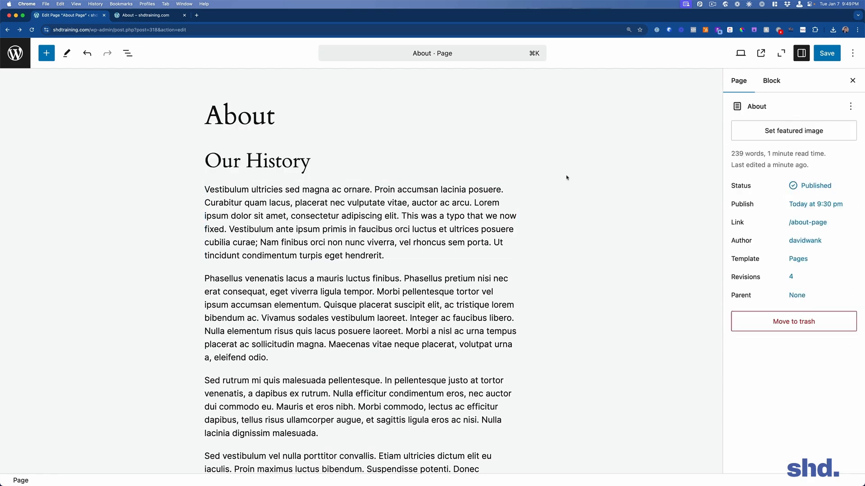
Make the whole "Our History" heading bold and deselect it.
{"action": "left_click", "coordinate": [307, 169]}
{"action": "left_click_drag", "start_coordinate": [310, 163], "coordinate": [205, 162]}
{"action": "left_click", "coordinate": [334, 133]}
{"action": "left_click", "coordinate": [402, 209]}
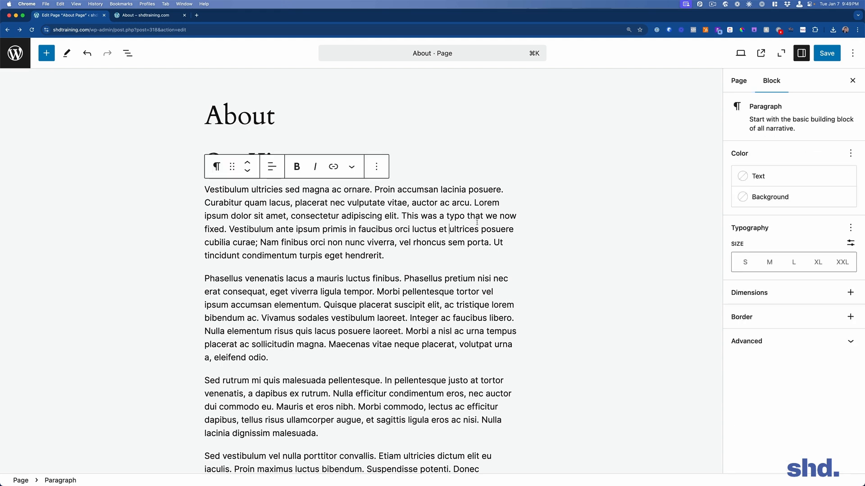
{"action": "left_click", "coordinate": [140, 140]}
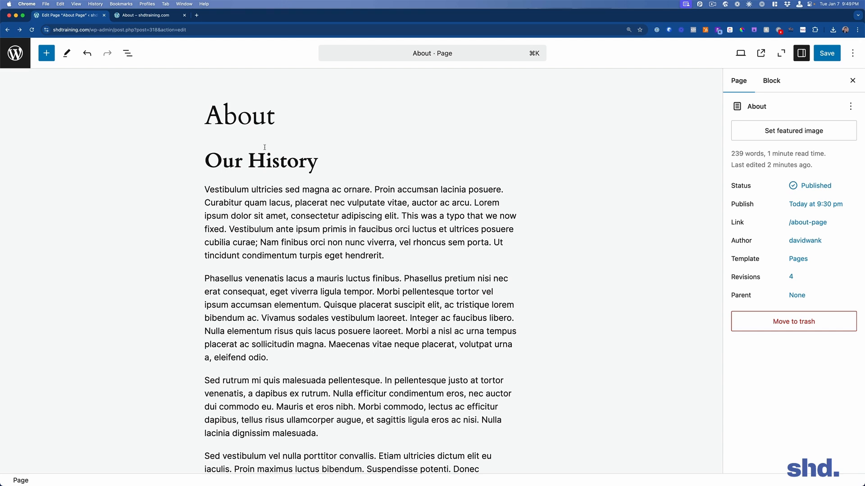
Remove the bold formatting from the "Our History" heading and save the page.
{"action": "triple_click", "coordinate": [287, 158]}
{"action": "key", "text": "super+b"}
{"action": "left_click", "coordinate": [361, 222]}
{"action": "left_click", "coordinate": [537, 190]}
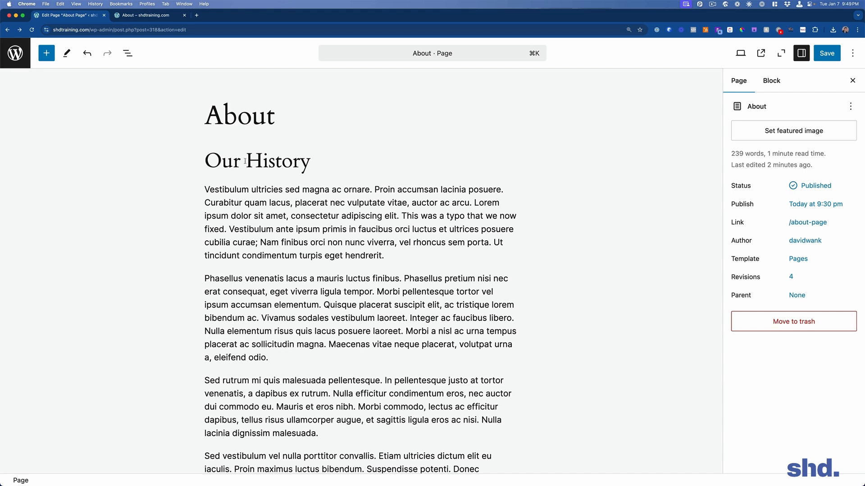
{"action": "left_click", "coordinate": [827, 53]}
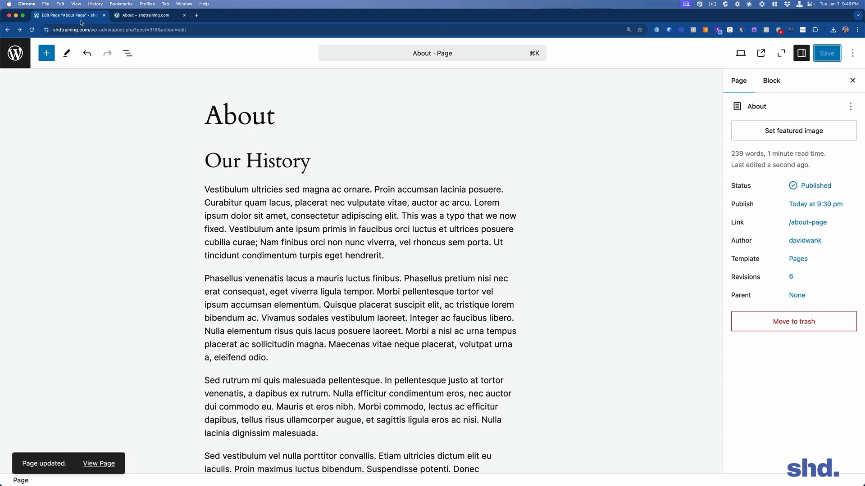
Reload the live About page and examine how the "Our History" heading is displayed.
{"action": "left_click", "coordinate": [131, 17]}
{"action": "key", "text": "super+r"}
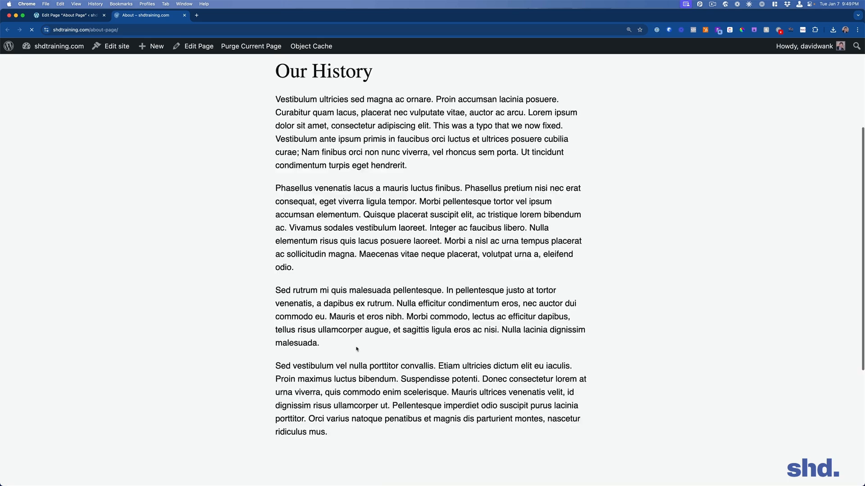
{"action": "left_click_drag", "start_coordinate": [268, 234], "coordinate": [390, 237]}
{"action": "left_click", "coordinate": [344, 236]}
{"action": "triple_click", "coordinate": [345, 236]}
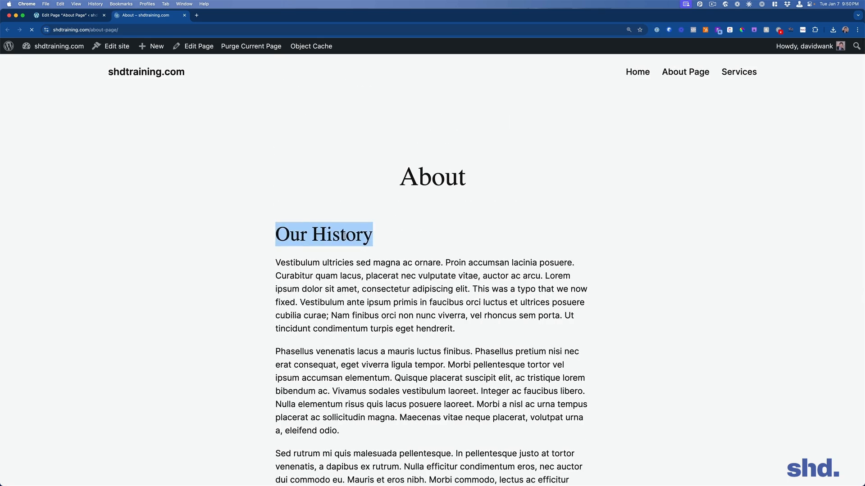
{"action": "double_click", "coordinate": [339, 232]}
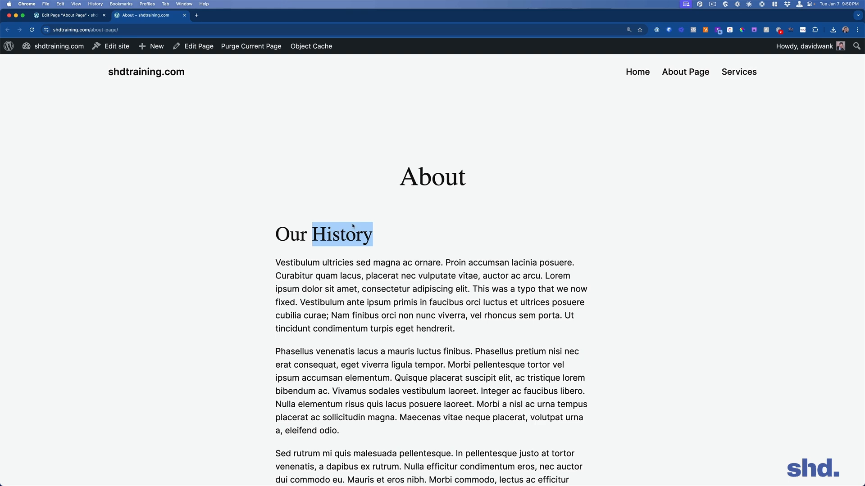
{"action": "left_click", "coordinate": [385, 211]}
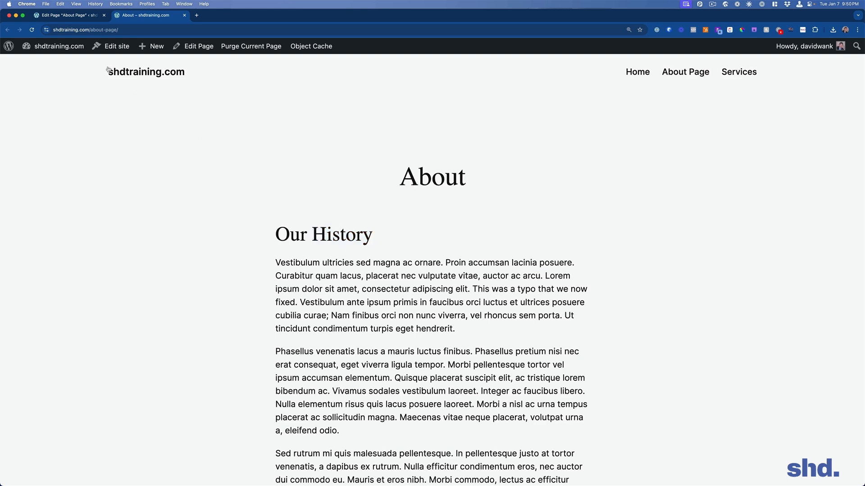
Bold the "Our History" heading again in the editor, save the page and check it on the reloaded live page.
{"action": "left_click", "coordinate": [77, 17]}
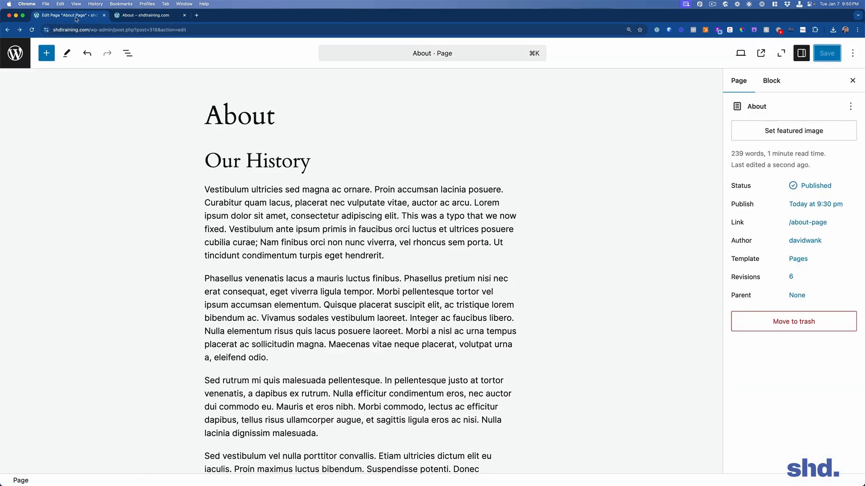
{"action": "triple_click", "coordinate": [209, 163]}
{"action": "key", "text": "super+b"}
{"action": "key", "text": "super+s"}
{"action": "left_click", "coordinate": [118, 15]}
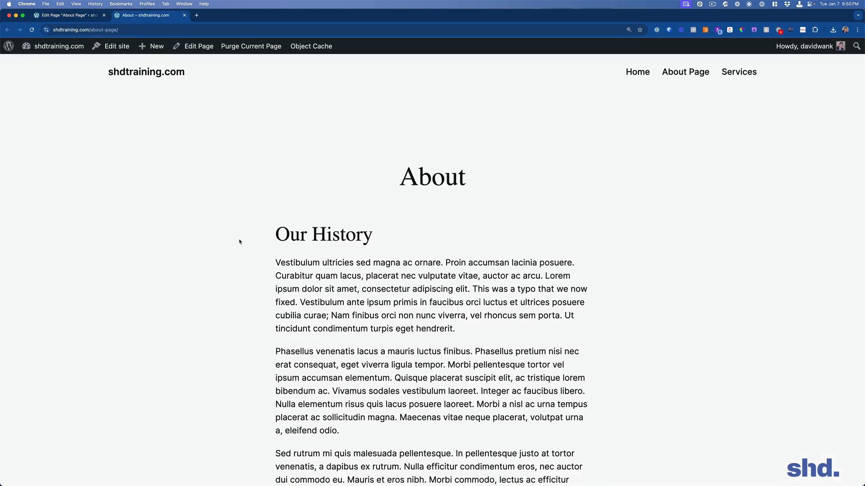
{"action": "key", "text": "super+r"}
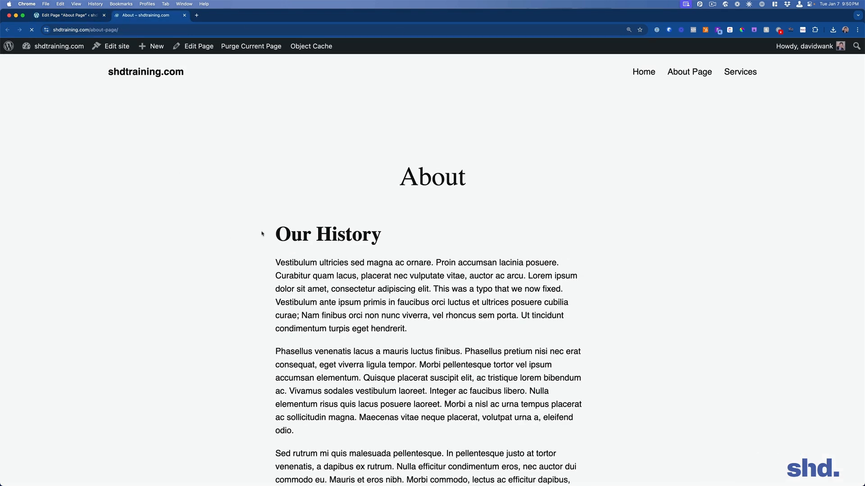
Return to the editor, remove the bold from the "Our History" heading and save the page.
{"action": "left_click", "coordinate": [35, 15]}
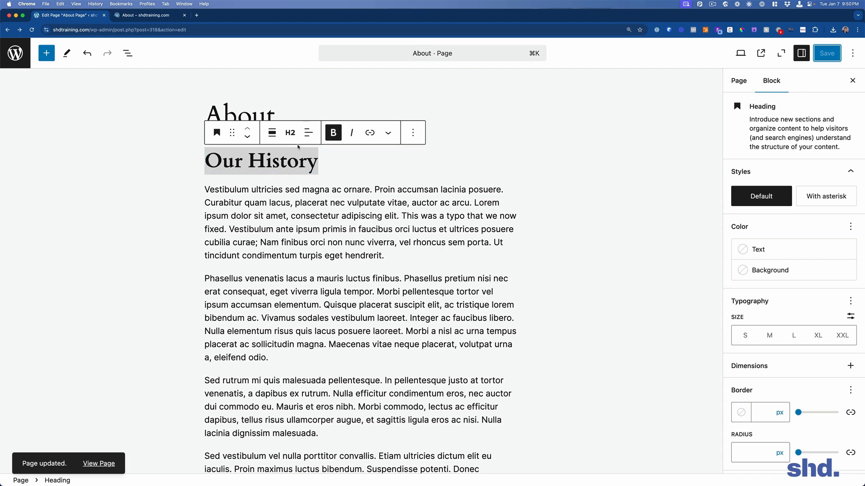
{"action": "left_click", "coordinate": [327, 204]}
{"action": "key", "text": "super+s"}
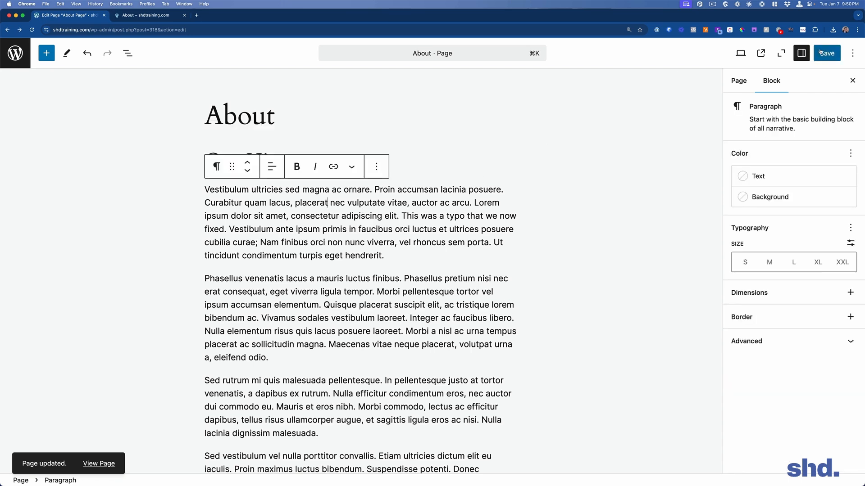
Add a new paragraph reading "Learn about what we do" after the first body paragraph.
{"action": "left_click", "coordinate": [401, 261]}
{"action": "key", "text": "Return"}
{"action": "type", "text": "Leanr"}
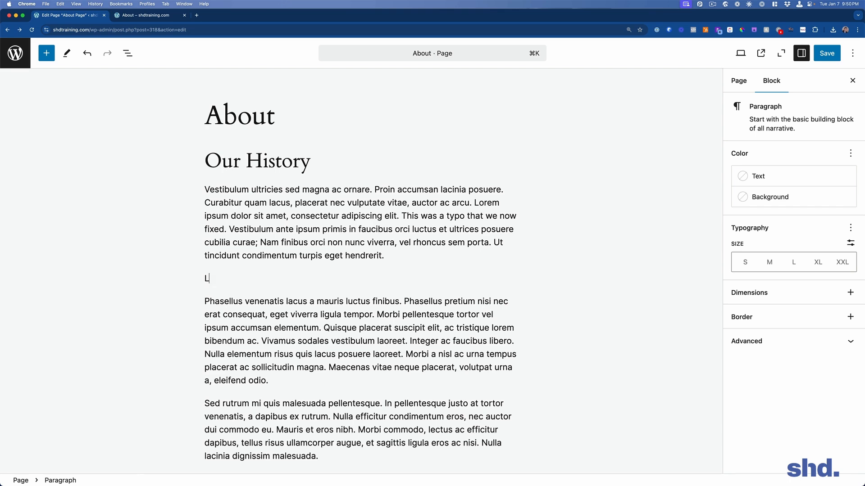
{"action": "key", "text": "BackSpace"}
{"action": "key", "text": "BackSpace"}
{"action": "type", "text": "rn about what we do"}
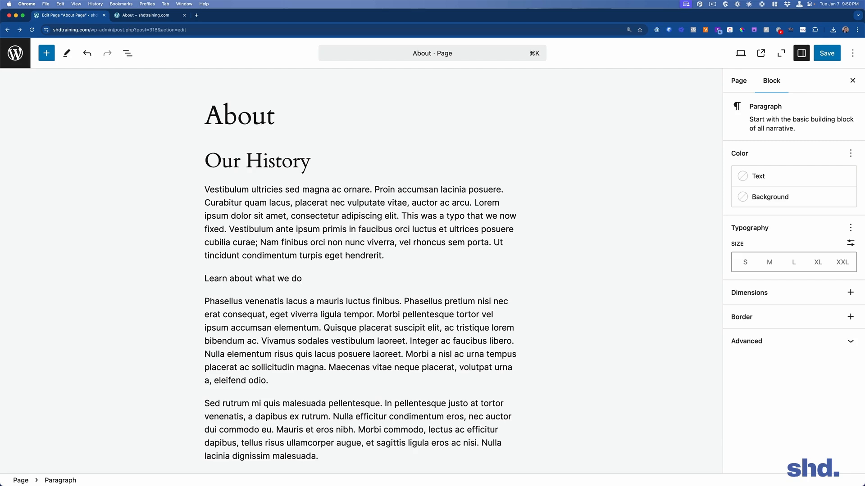
Replace the new line's text with the title-cased "Learn About What We Do Here".
{"action": "triple_click", "coordinate": [275, 280]}
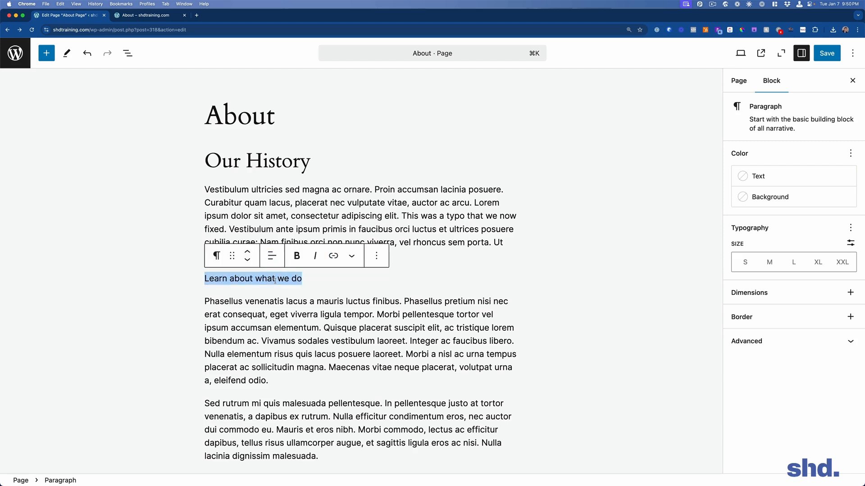
{"action": "type", "text": "Laern"}
{"action": "key", "text": "BackSpace"}
{"action": "key", "text": "BackSpace"}
{"action": "key", "text": "BackSpace"}
{"action": "key", "text": "BackSpace"}
{"action": "key", "text": "BackSpace"}
{"action": "type", "text": "earn About What "}
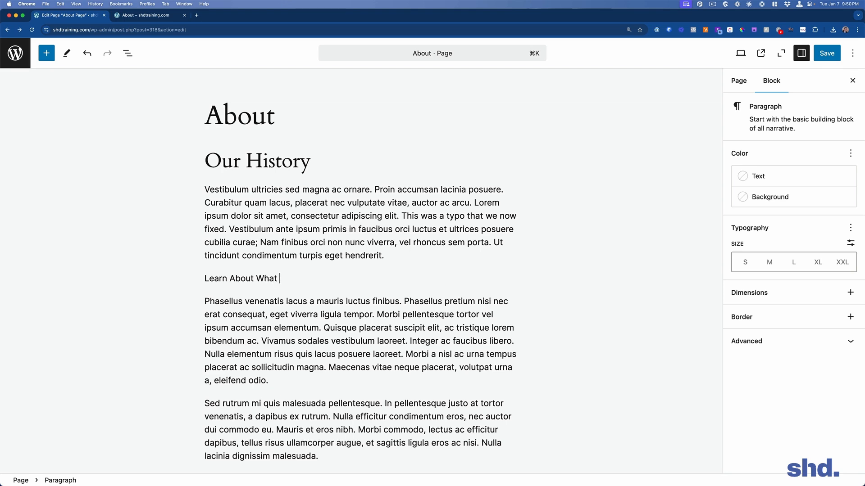
{"action": "type", "text": "We Do HEre"}
{"action": "key", "text": "BackSpace"}
{"action": "key", "text": "BackSpace"}
{"action": "type", "text": "ee"}
{"action": "key", "text": "BackSpace"}
{"action": "type", "text": "re"}
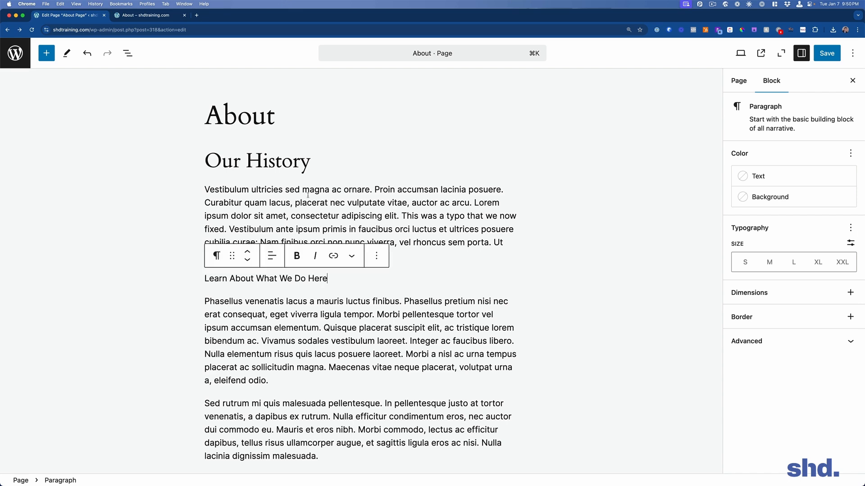
Transform the "Learn About What We Do Here" paragraph into a Heading block and set it to level H3.
{"action": "left_click", "coordinate": [231, 116]}
{"action": "left_click", "coordinate": [221, 161]}
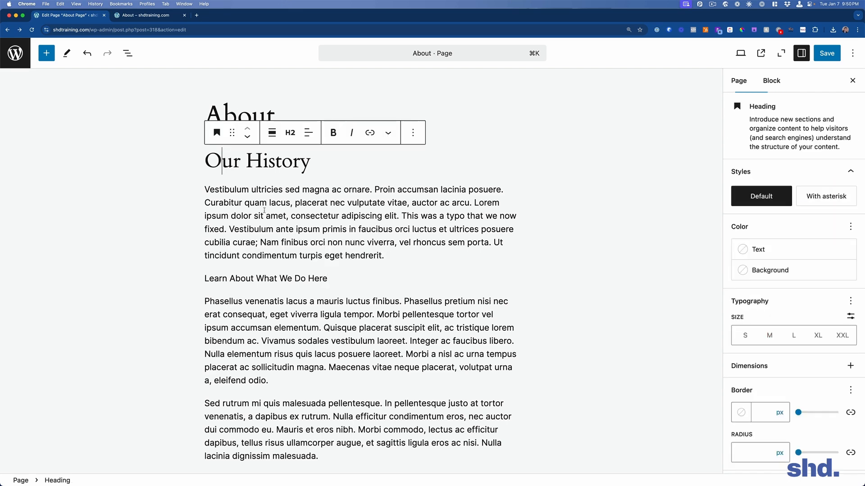
{"action": "triple_click", "coordinate": [262, 280]}
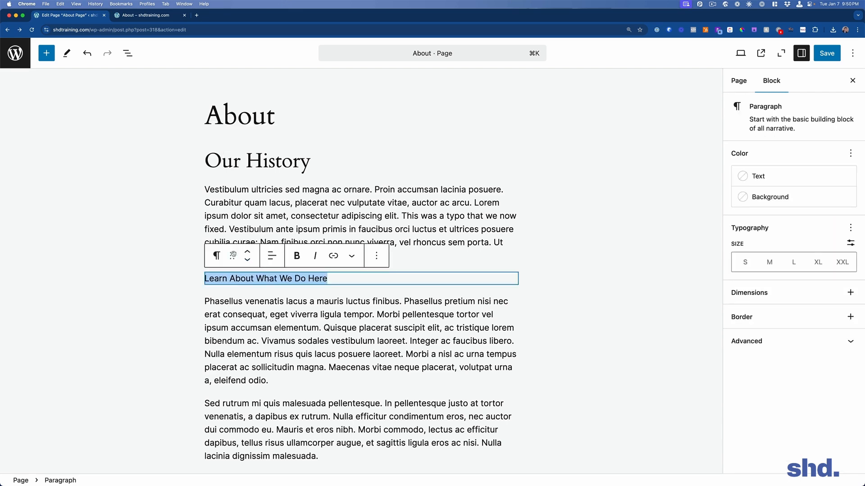
{"action": "left_click", "coordinate": [217, 258]}
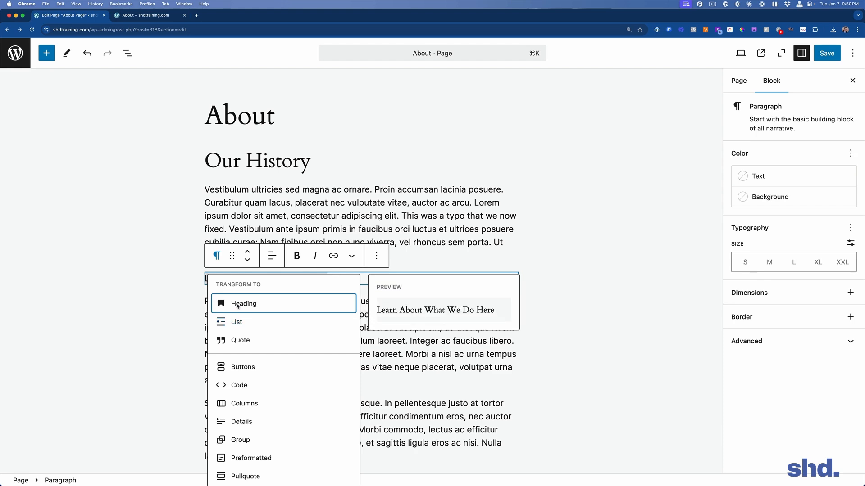
{"action": "left_click", "coordinate": [239, 303]}
{"action": "left_click", "coordinate": [291, 256]}
{"action": "left_click", "coordinate": [303, 303]}
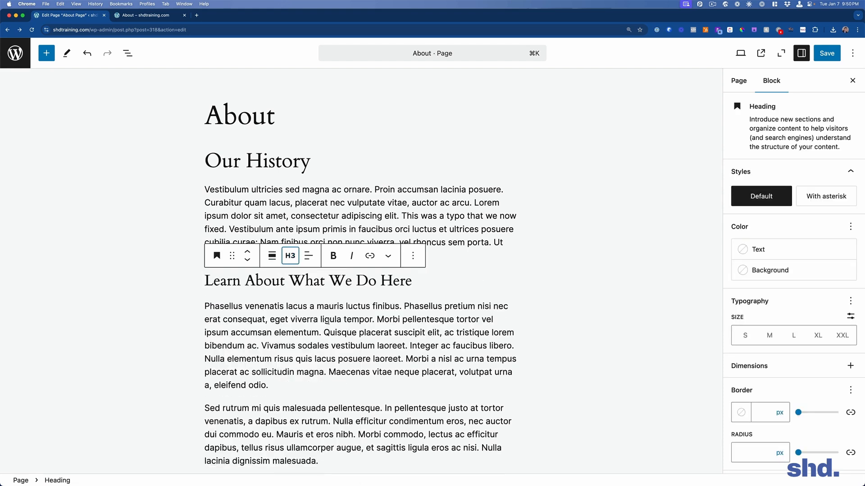
Review the page's heading hierarchy, from the title through "Our History" to "Learn About What We Do Here".
{"action": "left_click", "coordinate": [349, 319]}
{"action": "scroll", "coordinate": [434, 253], "scroll_direction": "down", "scroll_amount": 2}
{"action": "left_click", "coordinate": [271, 162]}
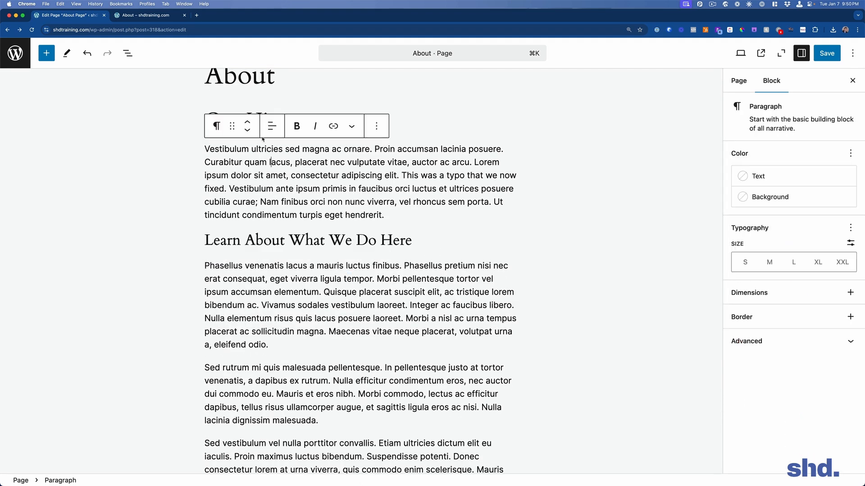
{"action": "left_click", "coordinate": [197, 121]}
{"action": "scroll", "coordinate": [200, 122], "scroll_direction": "up", "scroll_amount": 2}
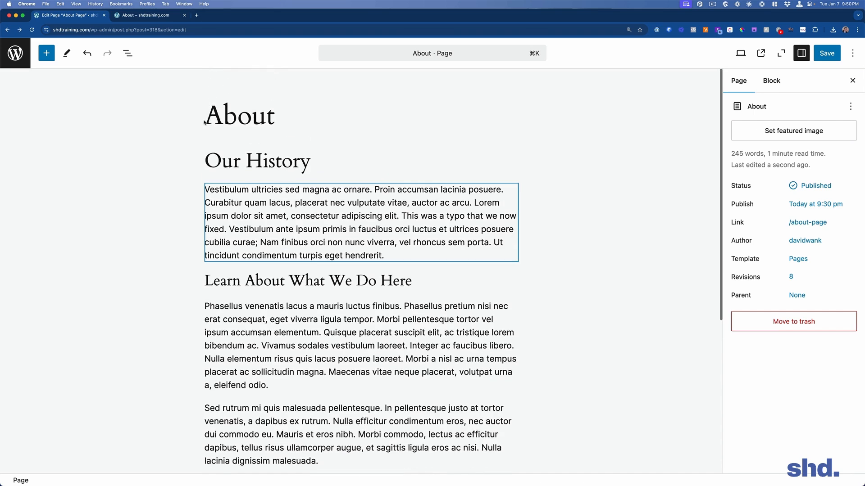
{"action": "left_click", "coordinate": [261, 386]}
{"action": "left_click", "coordinate": [179, 259]}
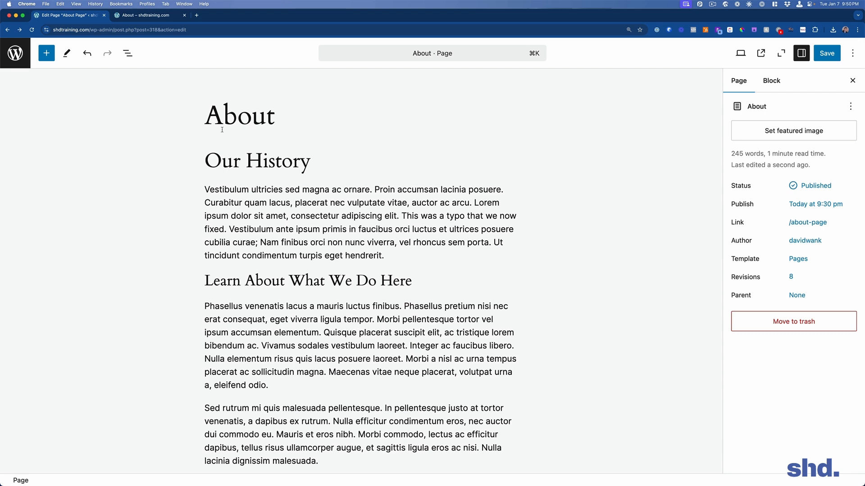
{"action": "left_click", "coordinate": [216, 163]}
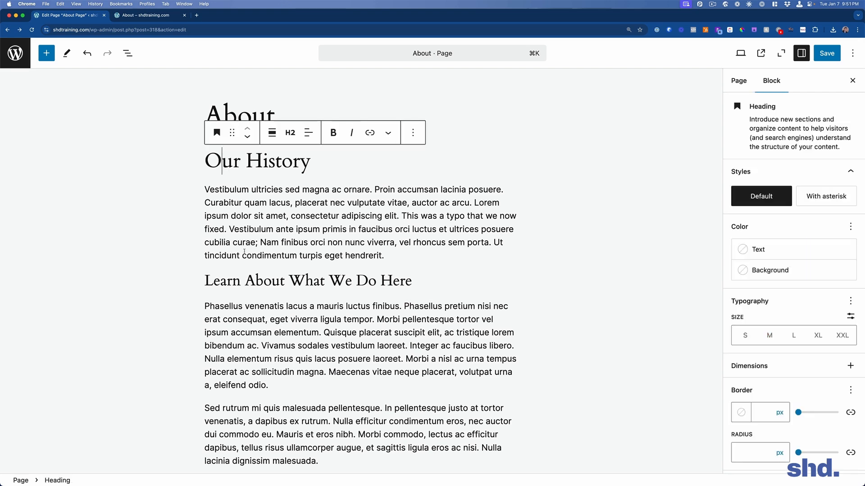
Add a paragraph reading "Subitem to know about" after the paragraph under the "Learn About What We Do Here" heading.
{"action": "left_click", "coordinate": [271, 374]}
{"action": "scroll", "coordinate": [290, 395], "scroll_direction": "down", "scroll_amount": 2}
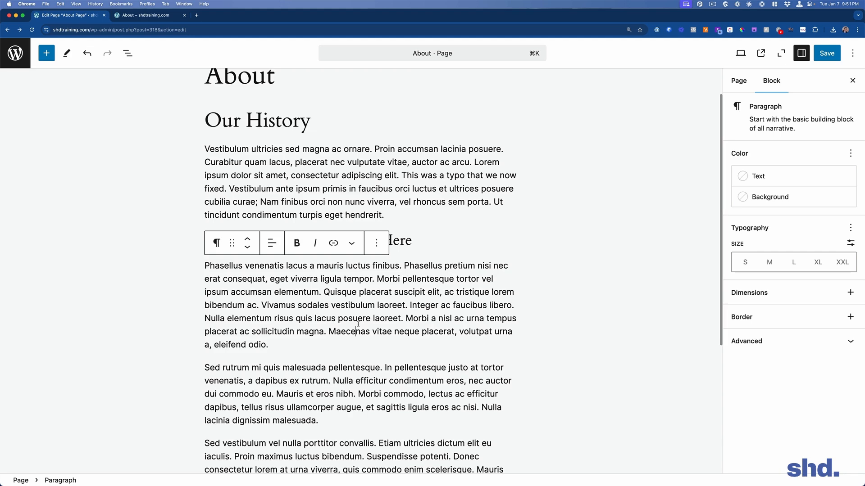
{"action": "scroll", "coordinate": [290, 395], "scroll_direction": "down", "scroll_amount": 2}
{"action": "scroll", "coordinate": [292, 360], "scroll_direction": "down", "scroll_amount": 4}
{"action": "scroll", "coordinate": [270, 297], "scroll_direction": "up", "scroll_amount": 3}
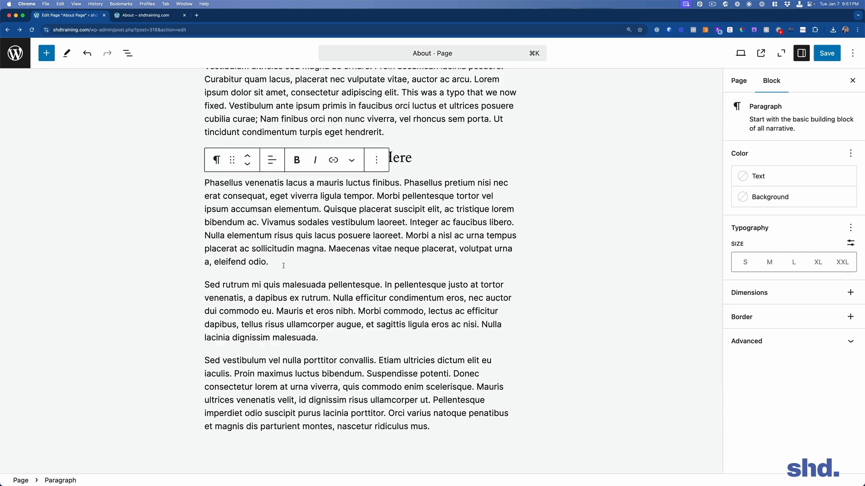
{"action": "key", "text": "Return"}
{"action": "type", "text": "Sub"}
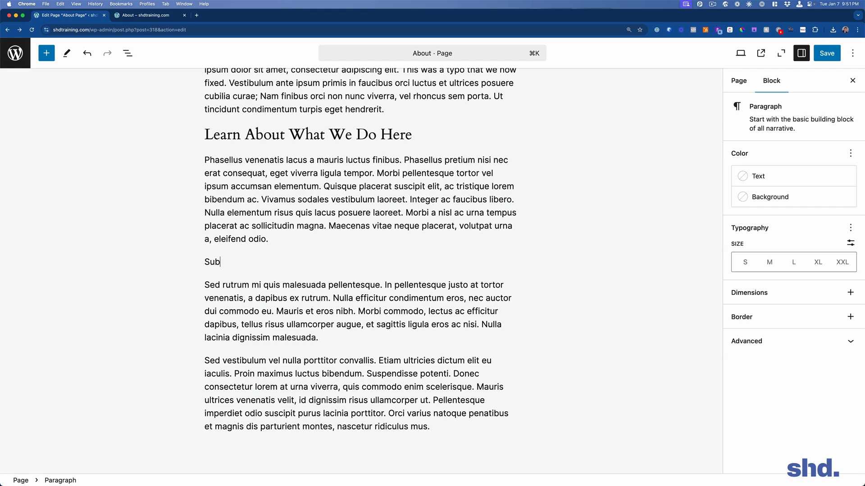
{"action": "type", "text": "item to know about"}
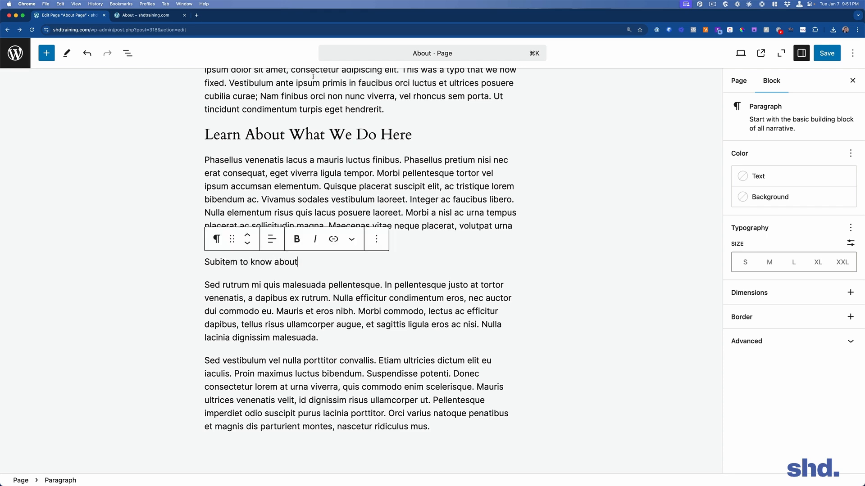
Make the "Subitem to know about" line bold and replace its text with "In the City".
{"action": "triple_click", "coordinate": [245, 263]}
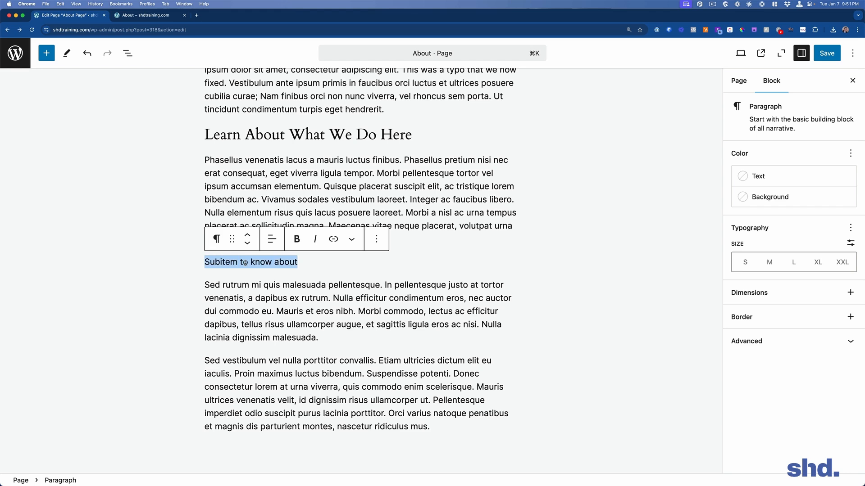
{"action": "key", "text": "cmd+b"}
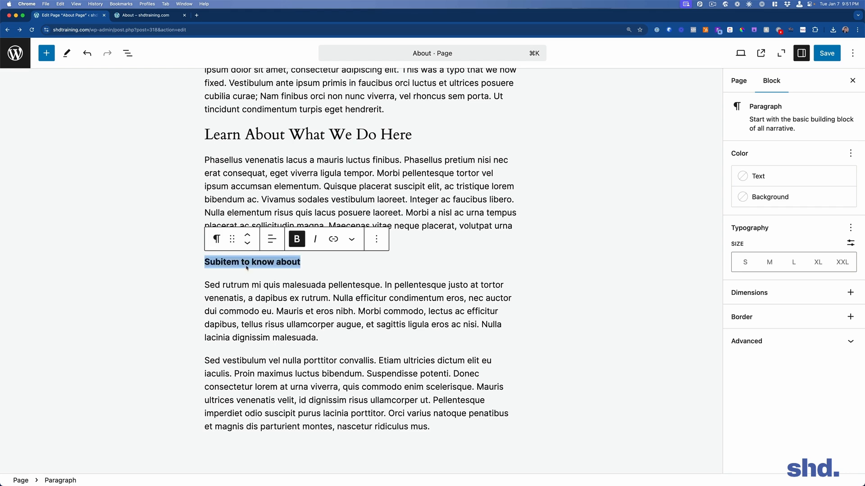
{"action": "type", "text": "In"}
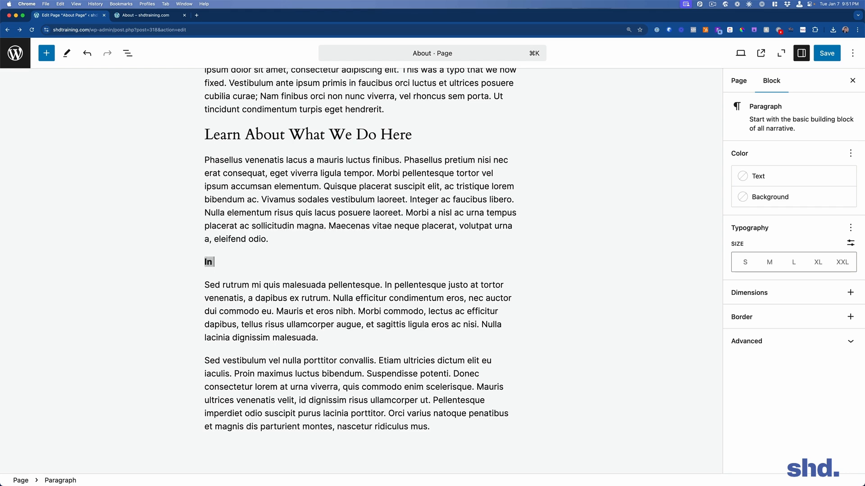
{"action": "type", "text": " the City"}
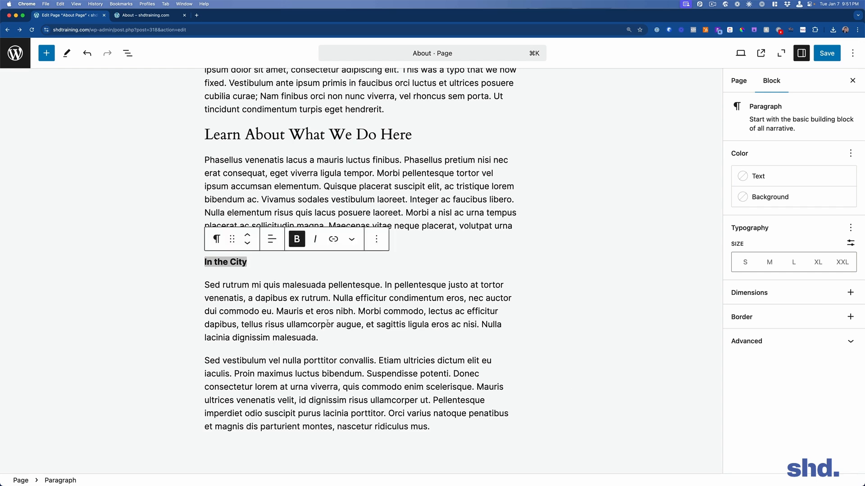
Add the line "Outside of the City" above the last paragraph and make it bold.
{"action": "left_click", "coordinate": [330, 338]}
{"action": "key", "text": "Return"}
{"action": "type", "text": "Outside of the City"}
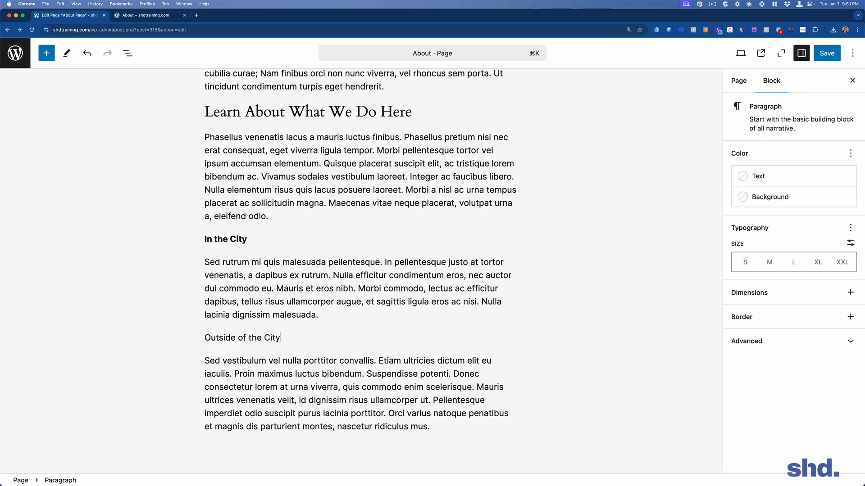
{"action": "double_click", "coordinate": [249, 338]}
{"action": "left_click", "coordinate": [249, 338]}
{"action": "triple_click", "coordinate": [250, 338]}
{"action": "key", "text": "super+b"}
{"action": "left_click", "coordinate": [287, 369]}
Examine the paragraphs under the H3 heading and the two bold subheads, highlighting the whole last paragraph.
{"action": "left_click_drag", "start_coordinate": [347, 264], "coordinate": [343, 261]}
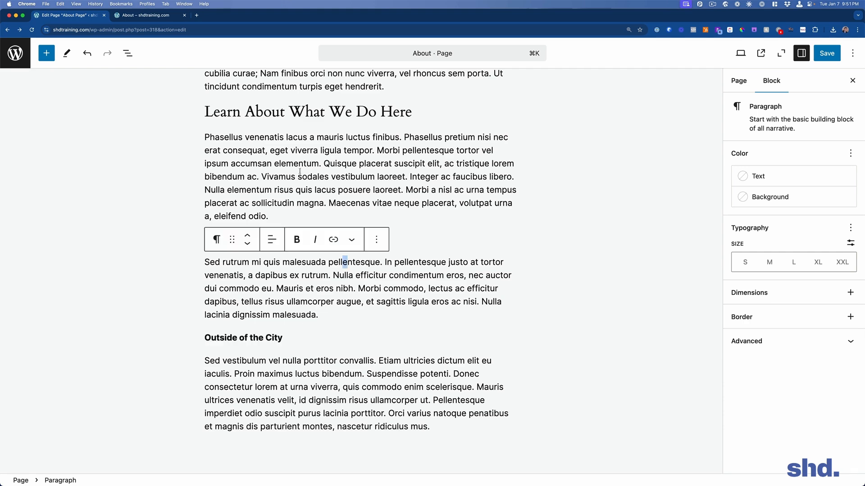
{"action": "left_click", "coordinate": [454, 190]}
{"action": "scroll", "coordinate": [445, 316], "scroll_direction": "down", "scroll_amount": 2}
{"action": "left_click_drag", "start_coordinate": [431, 387], "coordinate": [205, 324]}
{"action": "scroll", "coordinate": [204, 324], "scroll_direction": "up", "scroll_amount": 3}
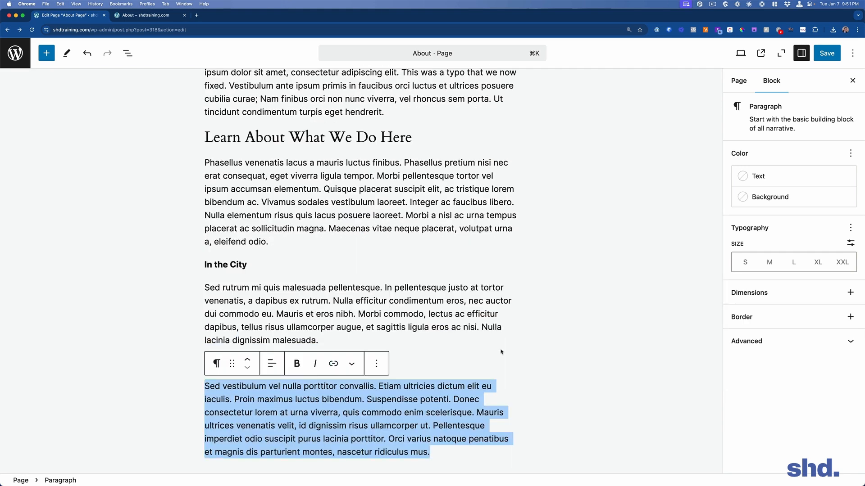
Duplicate the paragraph under the "Outside of the City" subhead directly below itself.
{"action": "left_click", "coordinate": [467, 327]}
{"action": "scroll", "coordinate": [513, 284], "scroll_direction": "down", "scroll_amount": 5}
{"action": "triple_click", "coordinate": [398, 286]}
{"action": "key", "text": "super+c"}
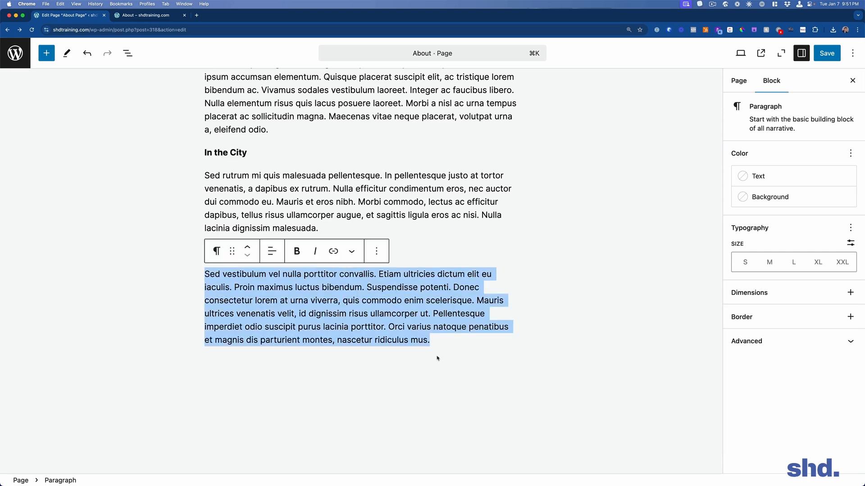
{"action": "left_click", "coordinate": [444, 340]}
{"action": "key", "text": "Return"}
{"action": "key", "text": "super+v"}
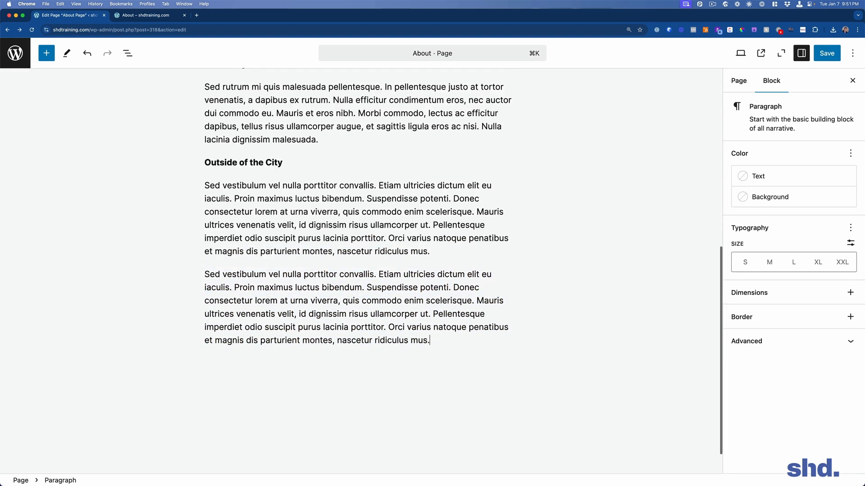
Add the line "Work with us!" between the two identical paragraphs under "Outside of the City".
{"action": "left_click", "coordinate": [446, 250]}
{"action": "scroll", "coordinate": [445, 250], "scroll_direction": "up", "scroll_amount": 5}
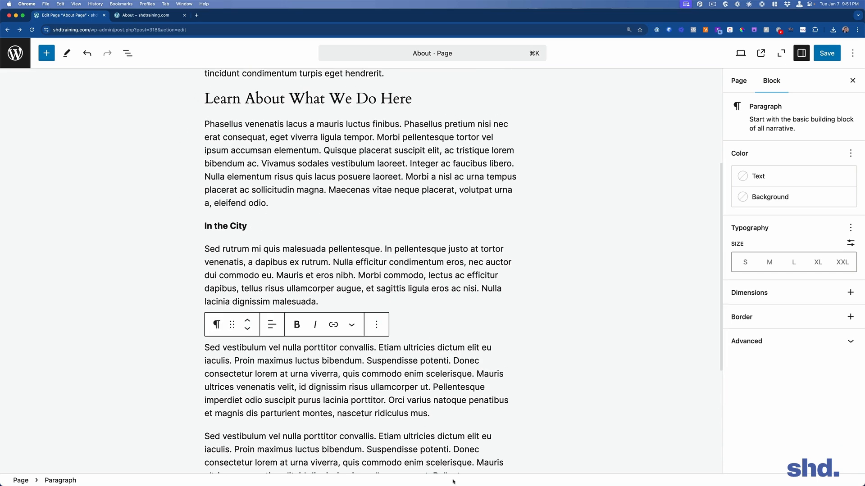
{"action": "scroll", "coordinate": [448, 341], "scroll_direction": "down", "scroll_amount": 1}
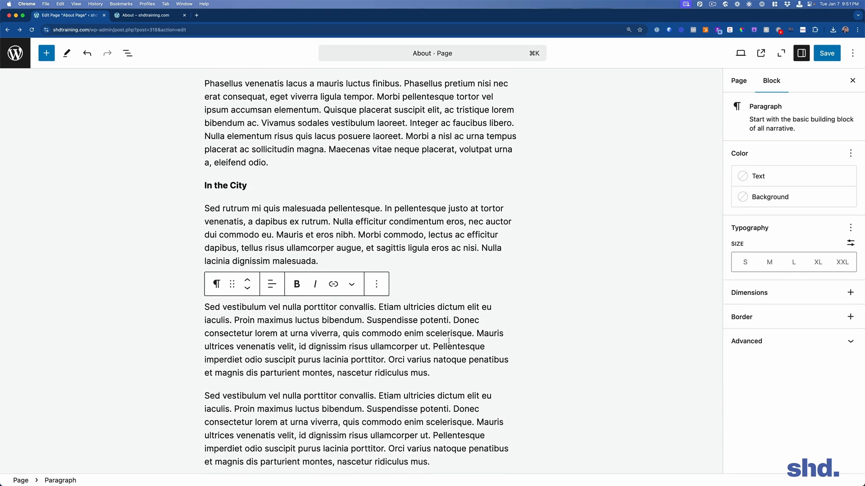
{"action": "key", "text": "Return"}
{"action": "type", "text": "GTh"}
{"action": "key", "text": "BackSpace"}
{"action": "key", "text": "BackSpace"}
{"action": "key", "text": "BackSpace"}
{"action": "type", "text": "Th"}
{"action": "key", "text": "BackSpace"}
{"action": "key", "text": "BackSpace"}
{"action": "type", "text": "Work wt"}
{"action": "type", "text": "h us"}
{"action": "key", "text": "BackSpace"}
{"action": "key", "text": "BackSpace"}
{"action": "key", "text": "BackSpace"}
{"action": "key", "text": "BackSpace"}
{"action": "key", "text": "BackSpace"}
{"action": "key", "text": "BackSpace"}
{"action": "key", "text": "BackSpace"}
{"action": "key", "text": "BackSpace"}
{"action": "key", "text": "BackSpace"}
{"action": "key", "text": "BackSpace"}
{"action": "key", "text": "BackSpace"}
{"action": "type", "text": "Work with us@"}
{"action": "key", "text": "BackSpace"}
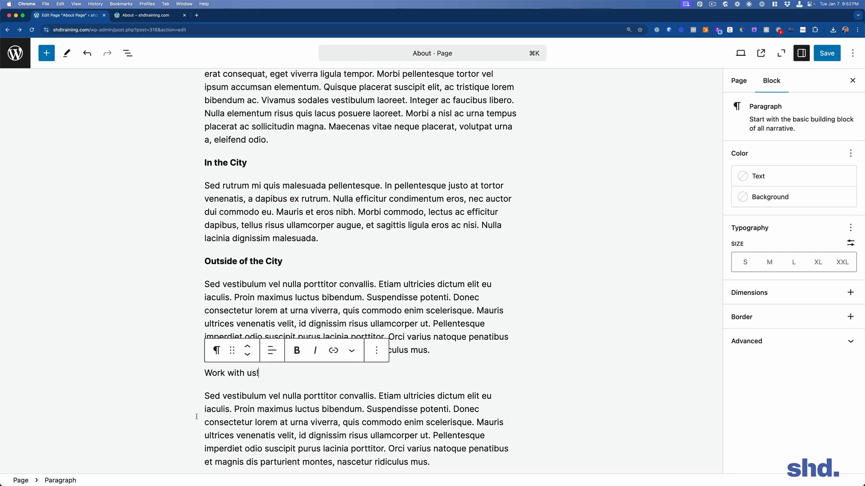
Turn the "Work with us!" line into a level 3 heading.
{"action": "triple_click", "coordinate": [233, 371]}
{"action": "left_click", "coordinate": [217, 351]}
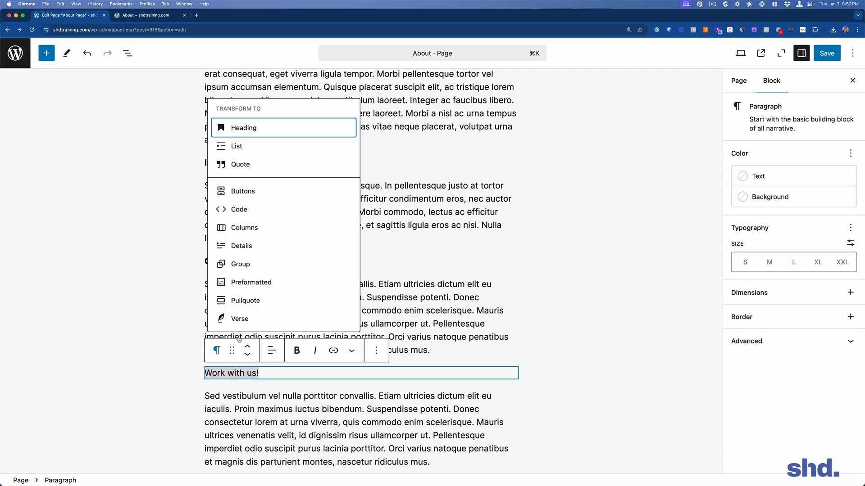
{"action": "left_click", "coordinate": [294, 137]}
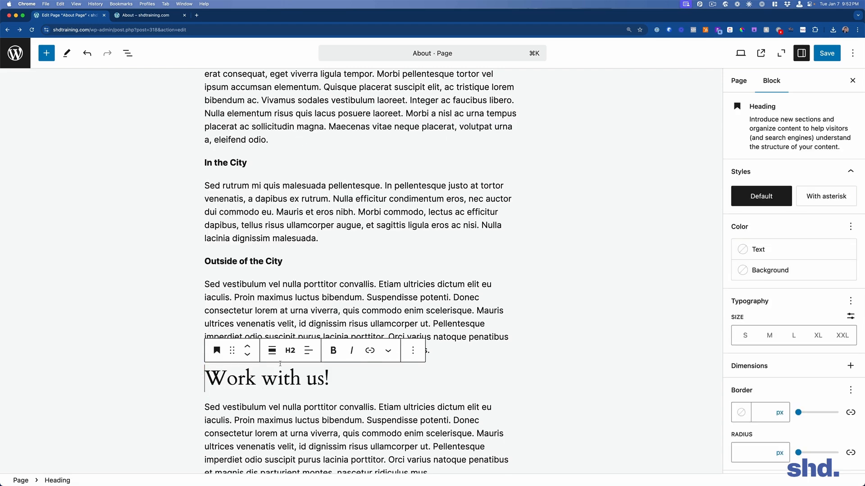
{"action": "left_click", "coordinate": [290, 350]}
{"action": "left_click", "coordinate": [313, 283]}
{"action": "left_click", "coordinate": [404, 260]}
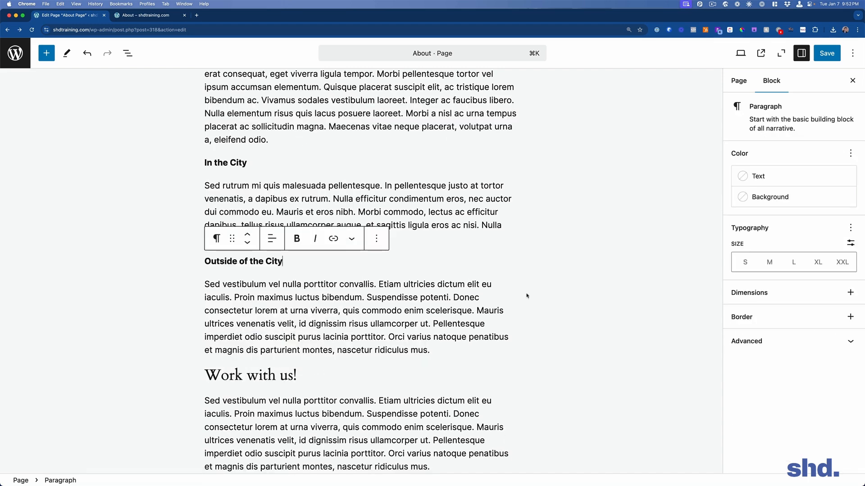
Save the page and reload the published About page to show the "Work with us!" section.
{"action": "scroll", "coordinate": [519, 291], "scroll_direction": "up", "scroll_amount": 5}
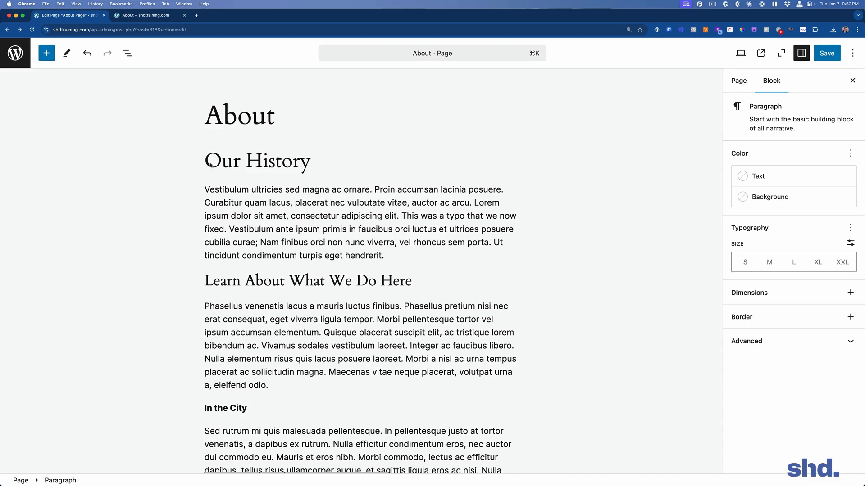
{"action": "scroll", "coordinate": [199, 165], "scroll_direction": "down", "scroll_amount": 5}
{"action": "left_click", "coordinate": [558, 226]}
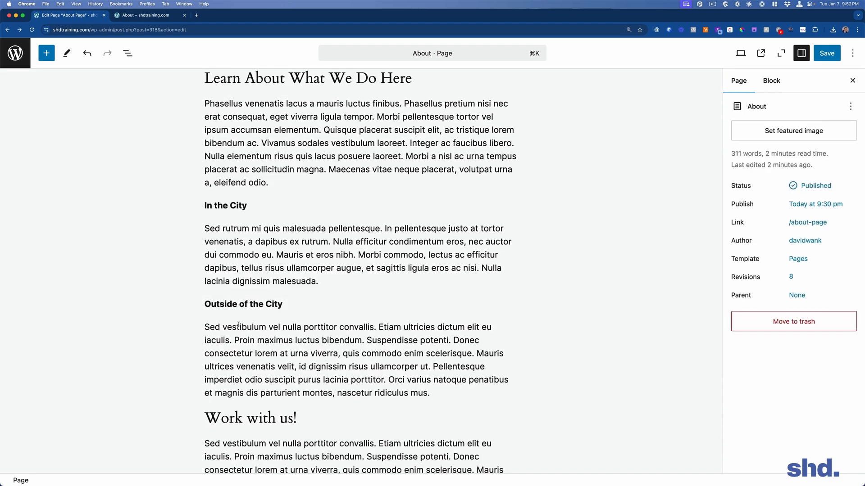
{"action": "scroll", "coordinate": [241, 433], "scroll_direction": "down", "scroll_amount": 2}
{"action": "key", "text": "ctrl+Left"}
{"action": "key", "text": "ctrl+Right"}
{"action": "left_click", "coordinate": [827, 53]}
{"action": "left_click", "coordinate": [151, 15]}
{"action": "key", "text": "super+r"}
{"action": "scroll", "coordinate": [526, 266], "scroll_direction": "down", "scroll_amount": 10}
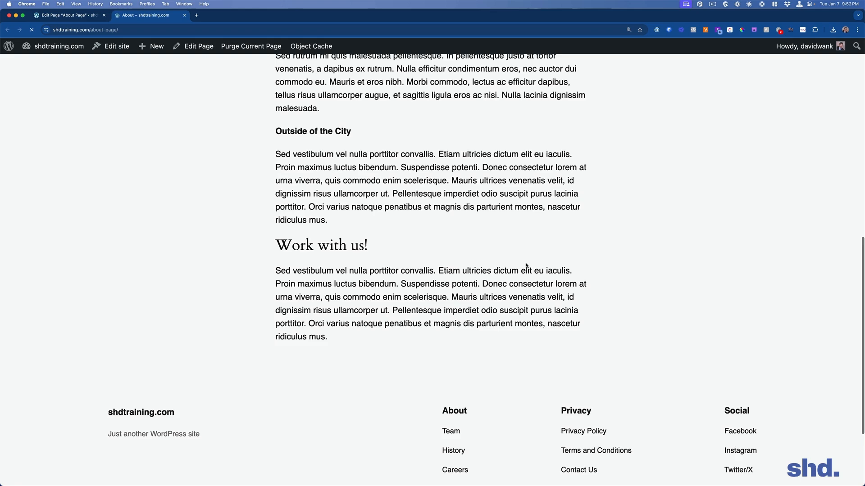
Examine the heading hierarchy and bold subheads on the published About page, highlighting "Learn About What We Do Here" and "In the City".
{"action": "scroll", "coordinate": [525, 263], "scroll_direction": "up", "scroll_amount": 3}
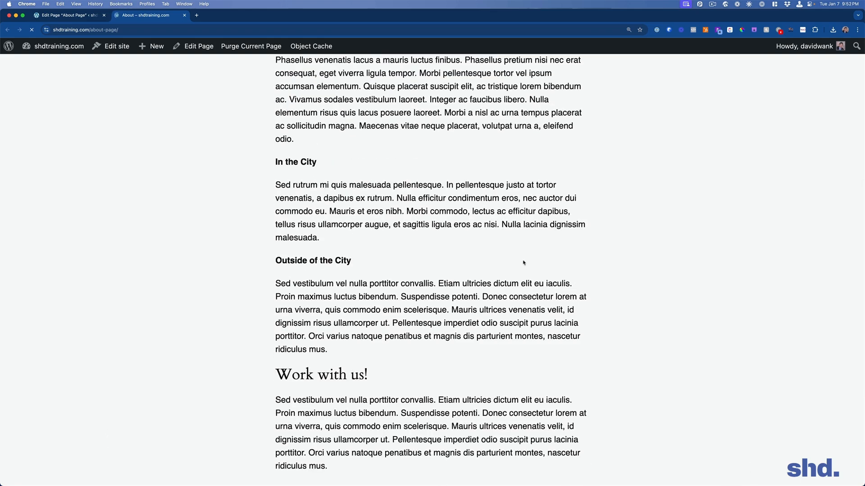
{"action": "scroll", "coordinate": [397, 197], "scroll_direction": "up", "scroll_amount": 7}
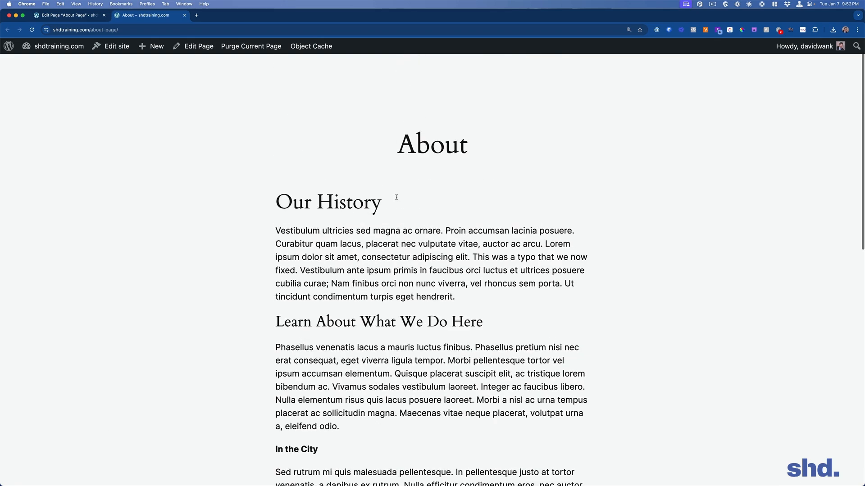
{"action": "left_click_drag", "start_coordinate": [382, 206], "coordinate": [512, 204]}
{"action": "scroll", "coordinate": [288, 214], "scroll_direction": "down", "scroll_amount": 3}
{"action": "left_click", "coordinate": [327, 191]}
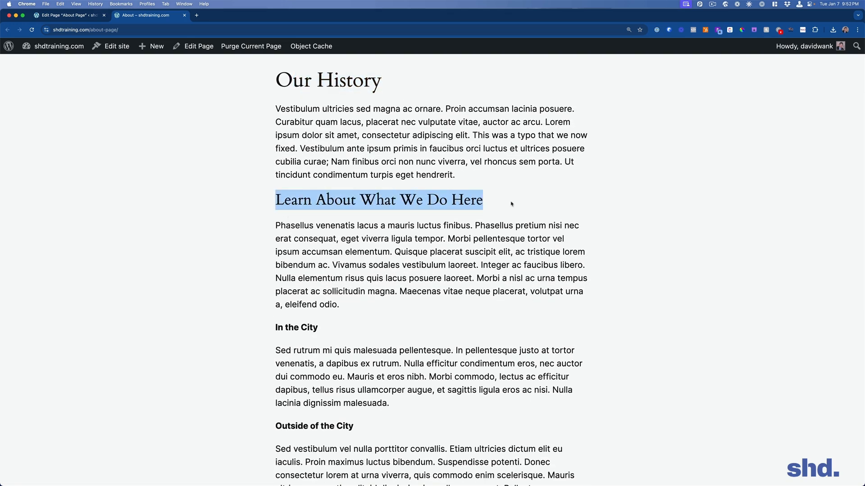
{"action": "left_click", "coordinate": [390, 306]}
{"action": "scroll", "coordinate": [390, 306], "scroll_direction": "down", "scroll_amount": 2}
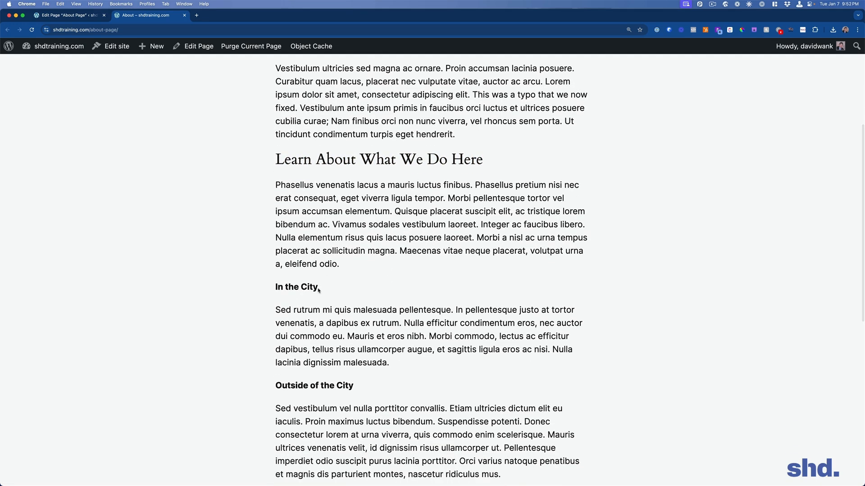
{"action": "left_click_drag", "start_coordinate": [320, 288], "coordinate": [269, 285]}
{"action": "left_click_drag", "start_coordinate": [274, 159], "coordinate": [480, 156]}
{"action": "left_click", "coordinate": [478, 157]}
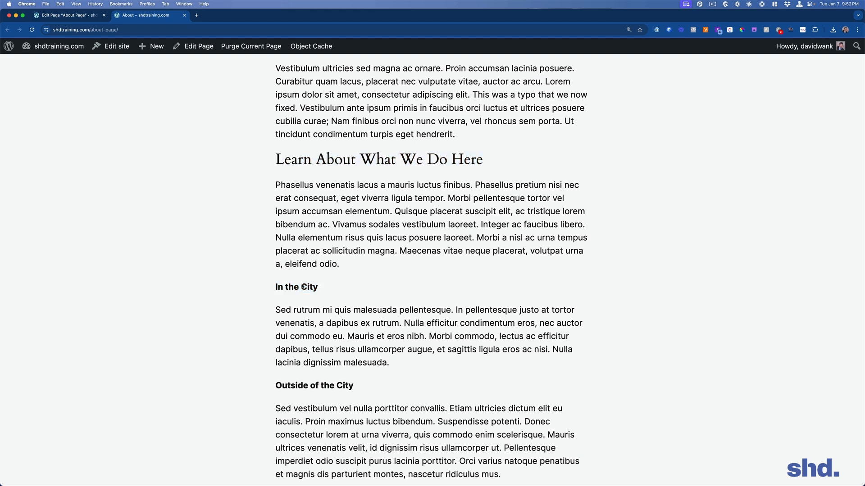
{"action": "scroll", "coordinate": [315, 286], "scroll_direction": "down", "scroll_amount": 4}
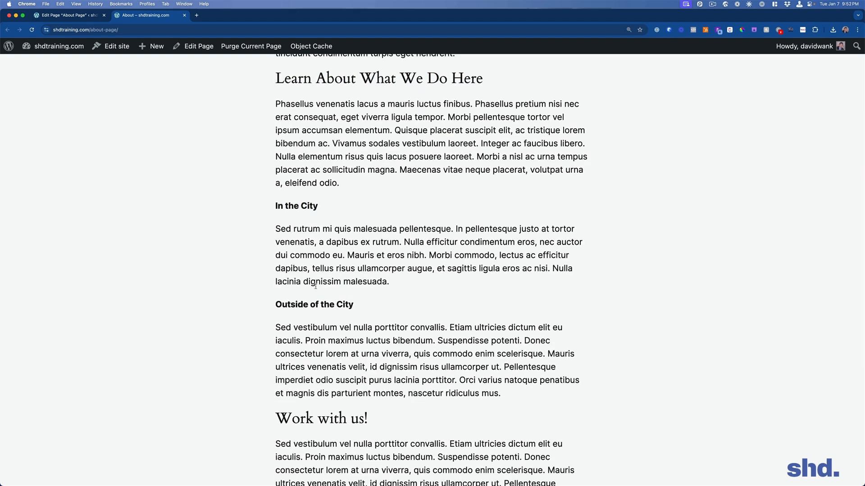
{"action": "scroll", "coordinate": [74, 402], "scroll_direction": "down", "scroll_amount": 4}
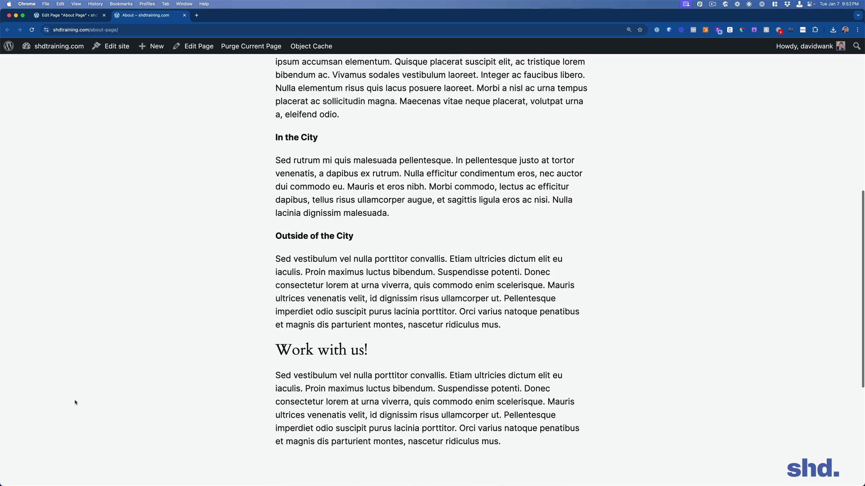
{"action": "scroll", "coordinate": [251, 484], "scroll_direction": "up", "scroll_amount": 15}
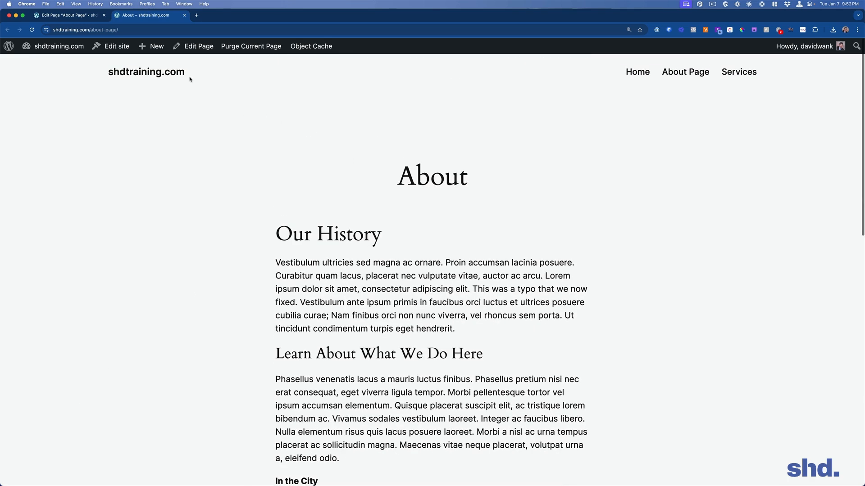
Return to the page editor and inspect the block settings of the "Outside of the City" subhead and its neighbouring paragraphs.
{"action": "left_click", "coordinate": [68, 15]}
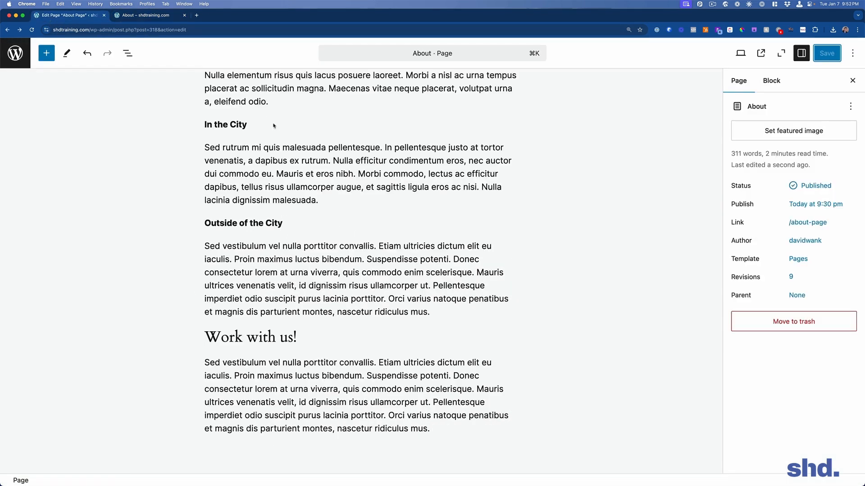
{"action": "triple_click", "coordinate": [221, 223]}
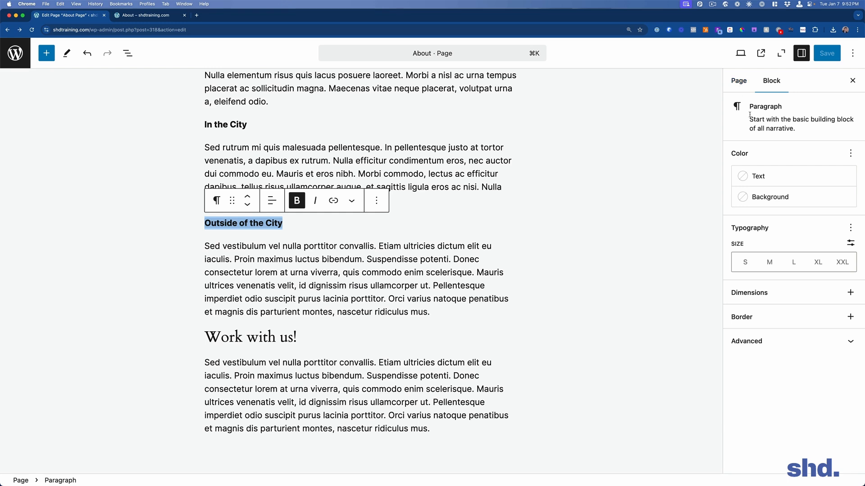
{"action": "left_click", "coordinate": [792, 291]}
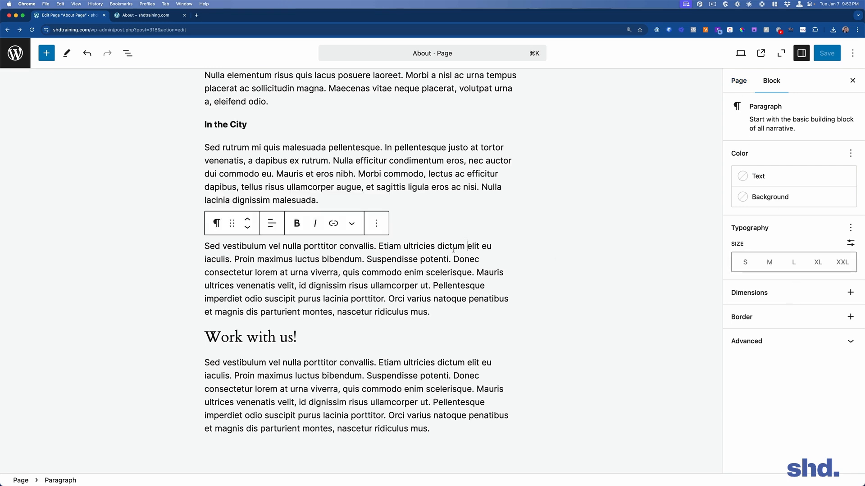
{"action": "left_click", "coordinate": [384, 144]}
{"action": "left_click", "coordinate": [197, 214]}
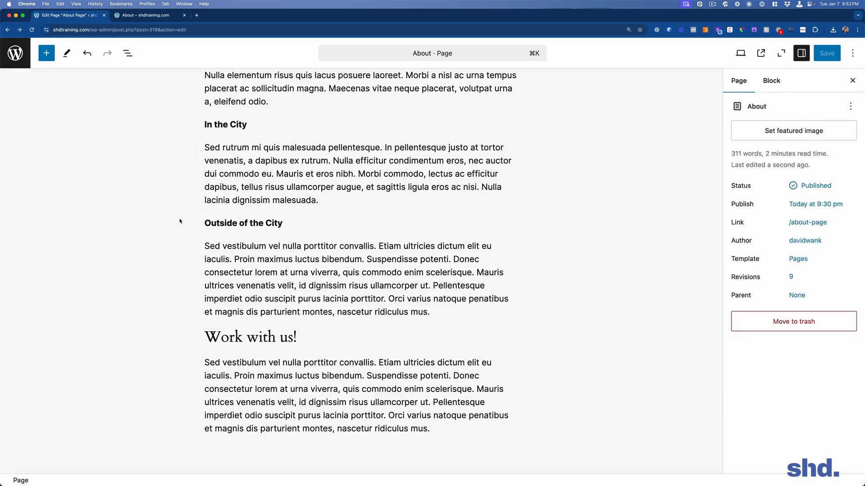
Replace "nascetur ridiculus" with "contact form" in the paragraph under "Work with us!".
{"action": "scroll", "coordinate": [198, 245], "scroll_direction": "down", "scroll_amount": 3}
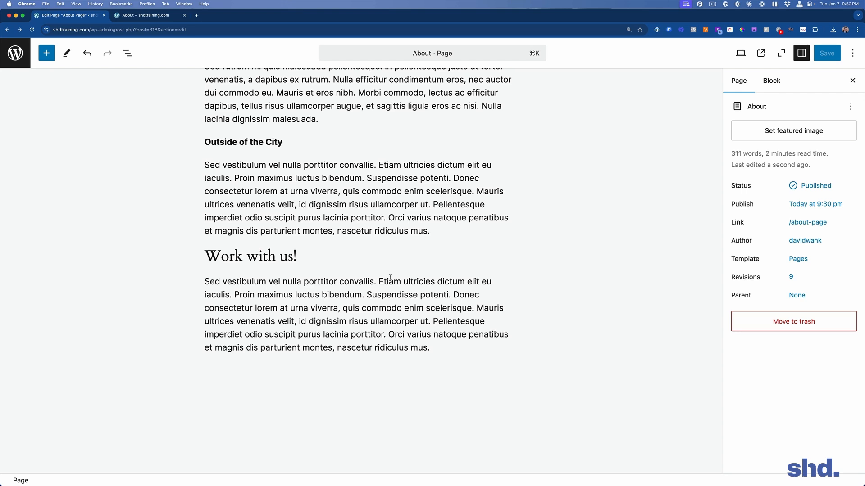
{"action": "left_click_drag", "start_coordinate": [408, 349], "coordinate": [404, 350]}
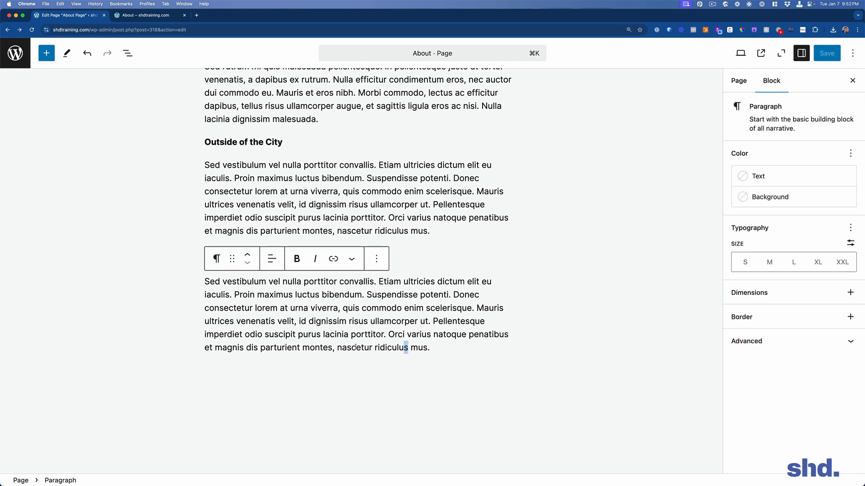
{"action": "left_click", "coordinate": [338, 347]}
{"action": "left_click_drag", "start_coordinate": [336, 347], "coordinate": [408, 347]}
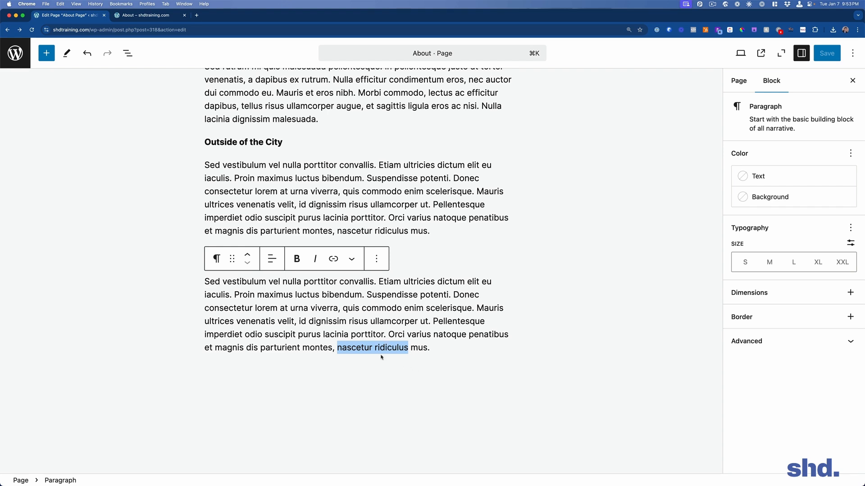
{"action": "type", "text": "contact form"}
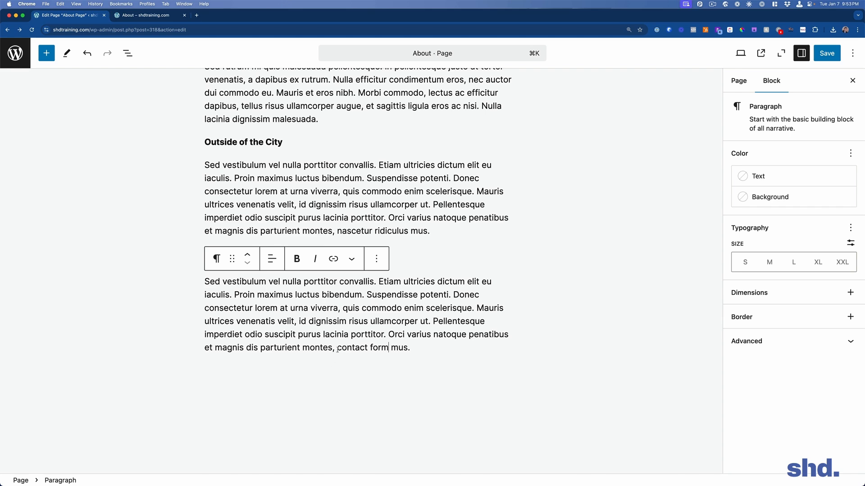
Open the link search for the words "contact form", look through the suggested pages and close it without choosing one.
{"action": "left_click_drag", "start_coordinate": [338, 347], "coordinate": [386, 348]}
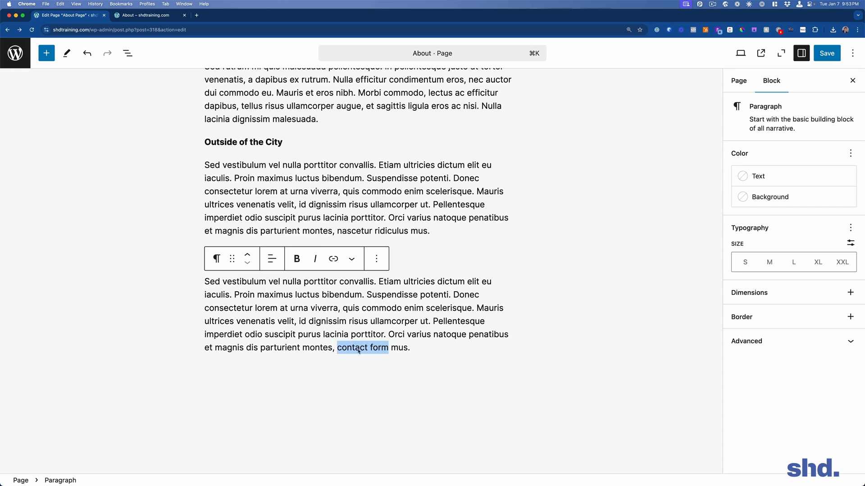
{"action": "left_click", "coordinate": [334, 259]}
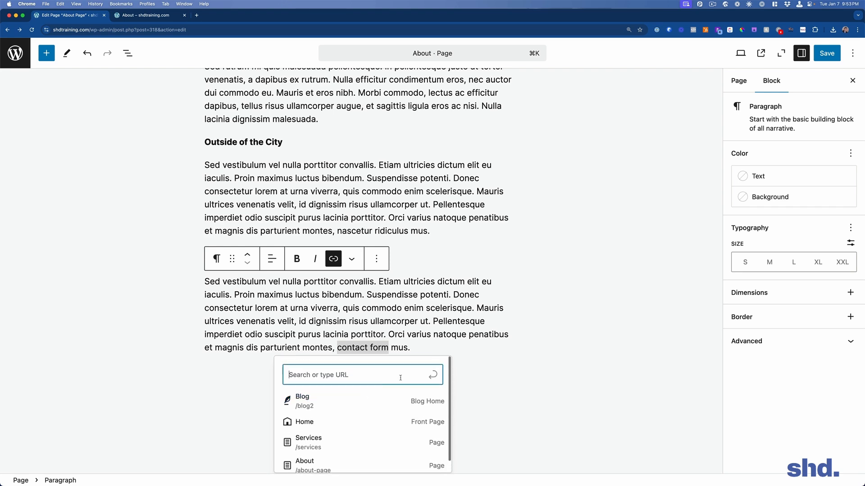
{"action": "scroll", "coordinate": [325, 457], "scroll_direction": "down", "scroll_amount": 1}
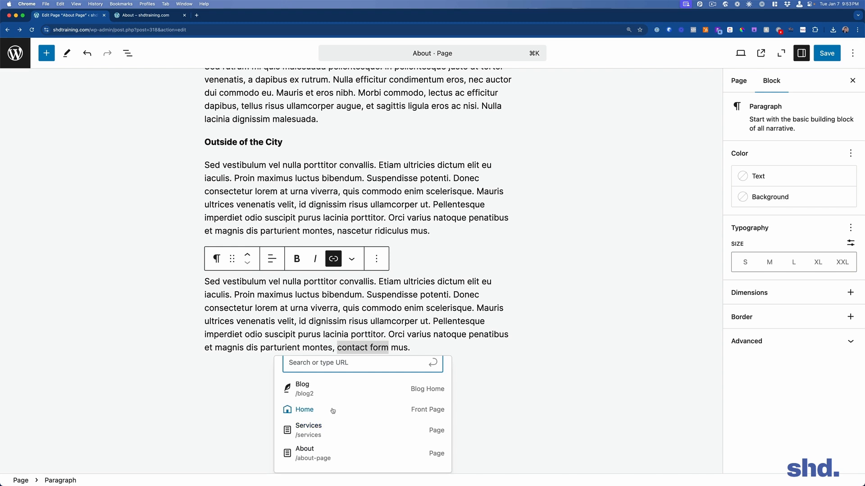
{"action": "left_click", "coordinate": [331, 335]}
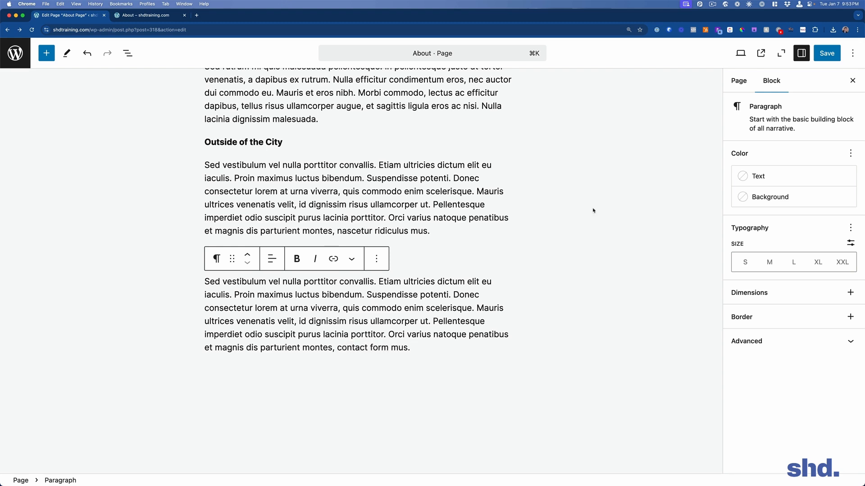
Save the page and look over its headings, the "In the City" subhead and the surrounding paragraphs.
{"action": "left_click", "coordinate": [827, 53]}
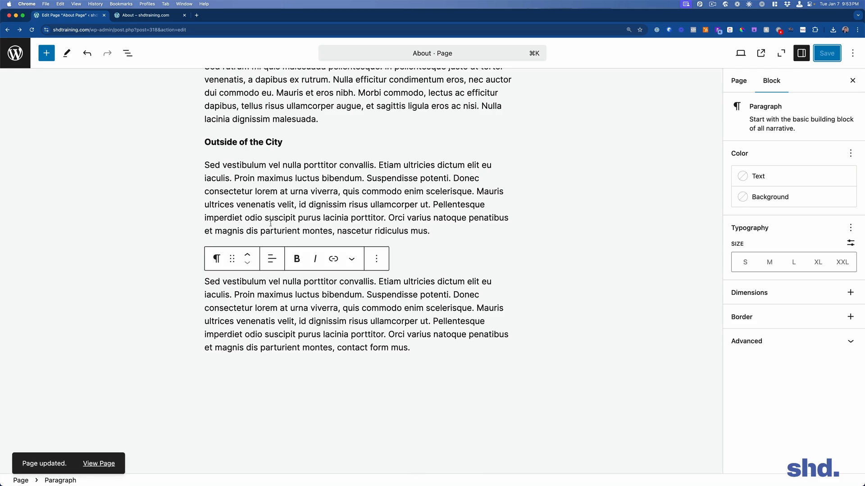
{"action": "scroll", "coordinate": [321, 194], "scroll_direction": "up", "scroll_amount": 10}
{"action": "scroll", "coordinate": [320, 193], "scroll_direction": "down", "scroll_amount": 5}
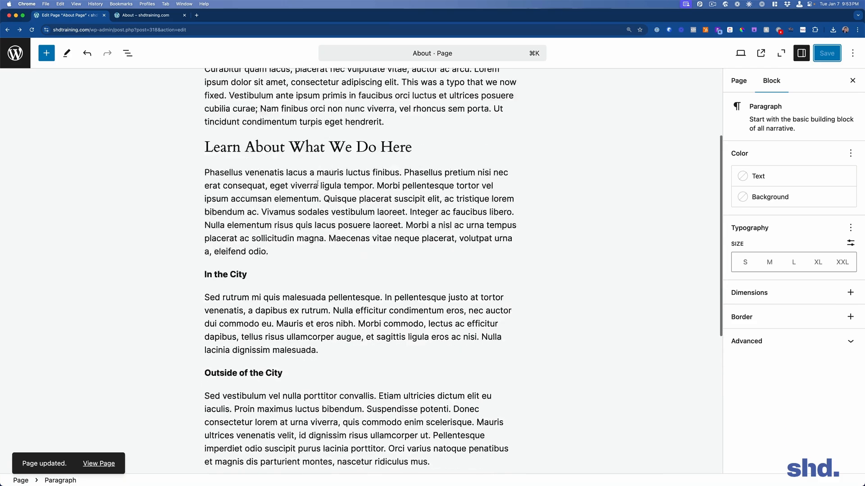
{"action": "scroll", "coordinate": [312, 185], "scroll_direction": "down", "scroll_amount": 2}
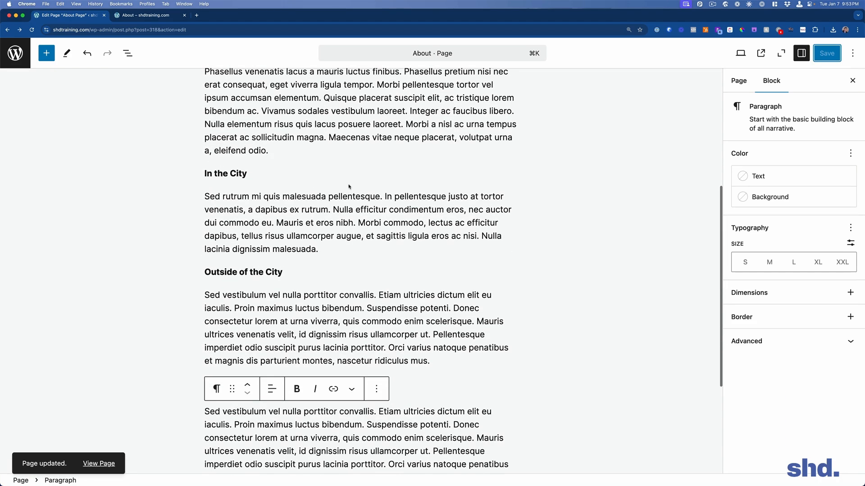
{"action": "double_click", "coordinate": [237, 174]}
{"action": "triple_click", "coordinate": [237, 173]}
{"action": "left_click", "coordinate": [272, 150]}
{"action": "left_click", "coordinate": [292, 184]}
{"action": "left_click", "coordinate": [324, 223]}
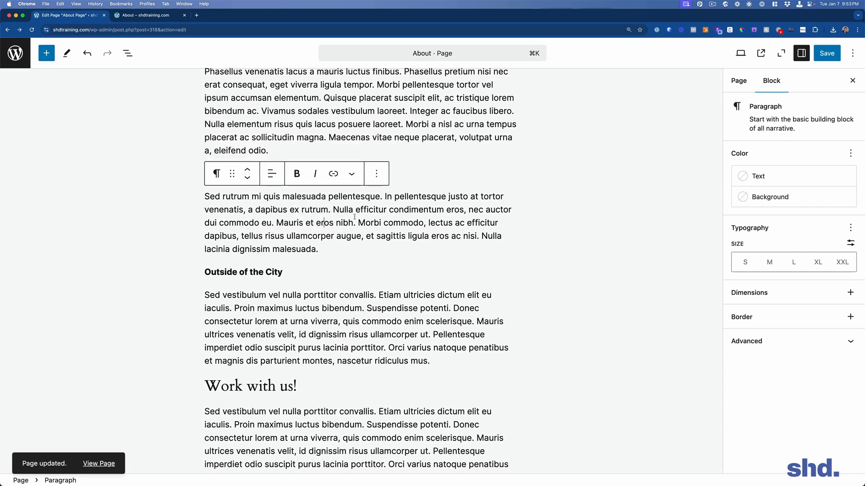
Undo the latest edits, including the centre alignment of the "In the City" subhead, and save the page.
{"action": "key", "text": "super+z"}
{"action": "key", "text": "super+z"}
{"action": "key", "text": "super+z"}
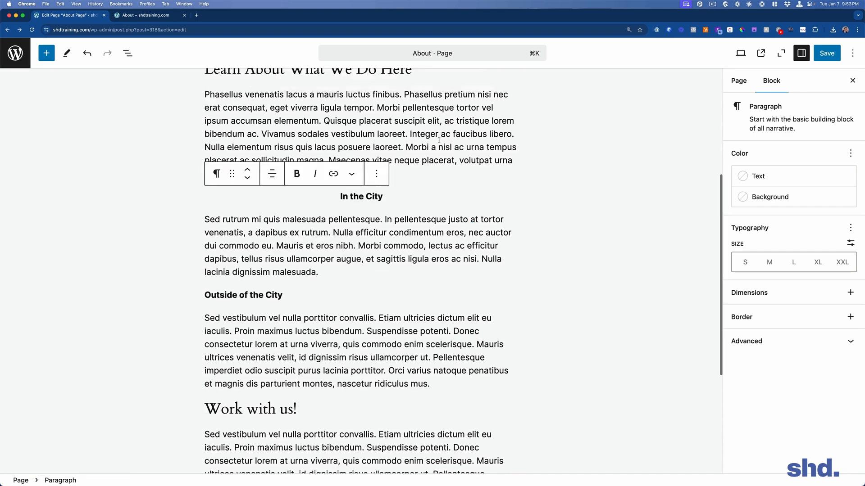
{"action": "left_click", "coordinate": [465, 188]}
{"action": "scroll", "coordinate": [504, 178], "scroll_direction": "up", "scroll_amount": 3}
{"action": "left_click", "coordinate": [532, 169]}
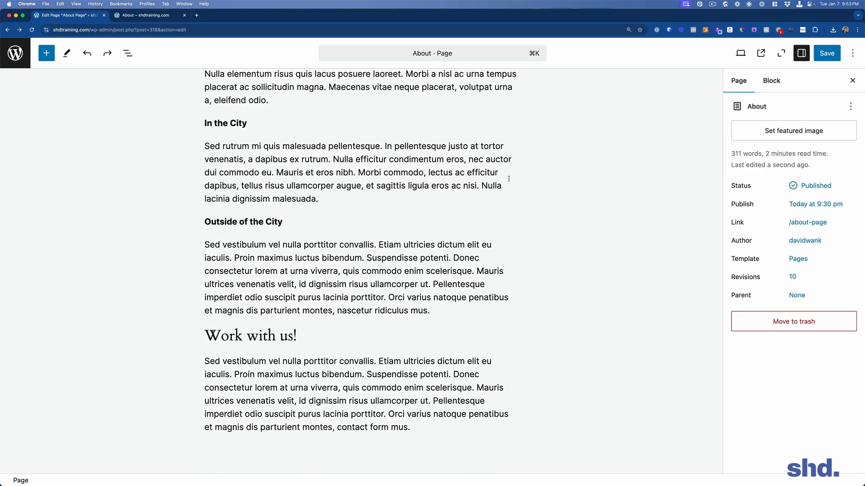
{"action": "scroll", "coordinate": [498, 184], "scroll_direction": "up", "scroll_amount": 4}
{"action": "scroll", "coordinate": [499, 188], "scroll_direction": "down", "scroll_amount": 6}
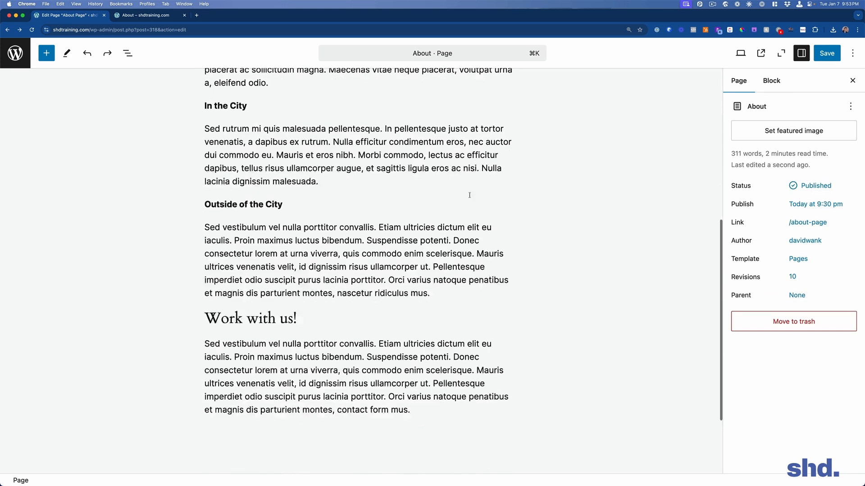
{"action": "left_click", "coordinate": [827, 53]}
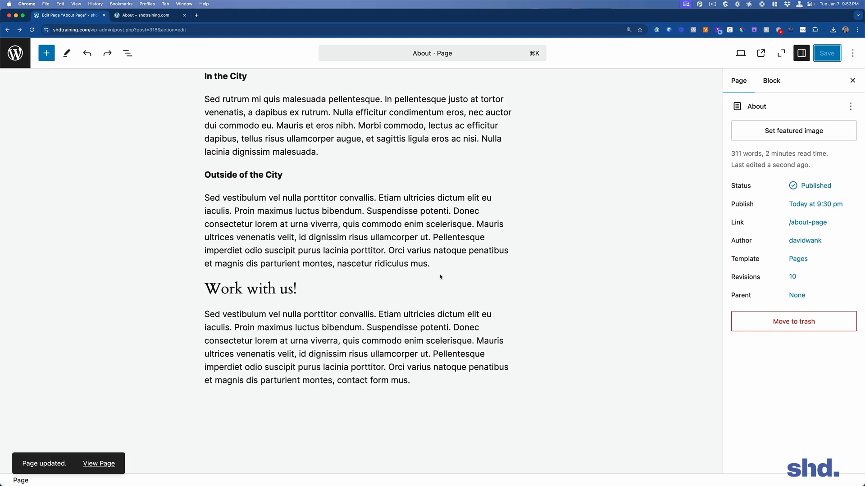
Split the paragraph under "Work with us!" after "Suspendisse potenti.", adding blank paragraphs between the two parts.
{"action": "left_click", "coordinate": [452, 326]}
{"action": "left_click", "coordinate": [454, 327]}
{"action": "key", "text": "Return"}
{"action": "key", "text": "Return"}
{"action": "key", "text": "Return"}
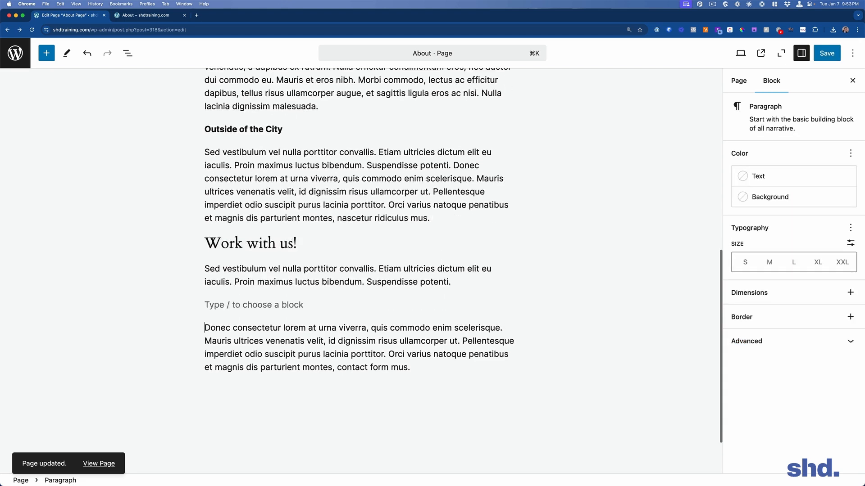
Add the line "Here are the reasons to work with us:" in the gap between the split paragraphs and start a new line.
{"action": "key", "text": "Up"}
{"action": "key", "text": "Up"}
{"action": "type", "text": "Jere"}
{"action": "key", "text": "BackSpace"}
{"action": "key", "text": "BackSpace"}
{"action": "key", "text": "BackSpace"}
{"action": "key", "text": "BackSpace"}
{"action": "key", "text": "BackSpace"}
{"action": "type", "text": "Here are the reasons to work wt"}
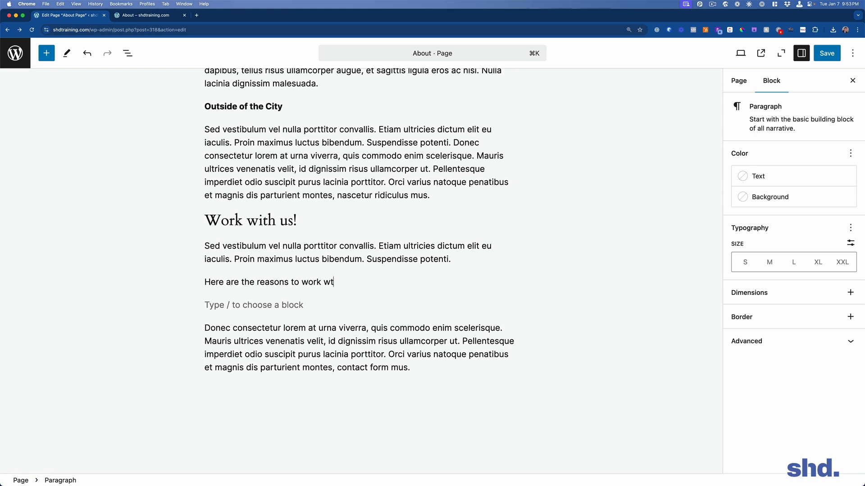
{"action": "key", "text": "BackSpace"}
{"action": "type", "text": "ith us:"}
{"action": "key", "text": "Return"}
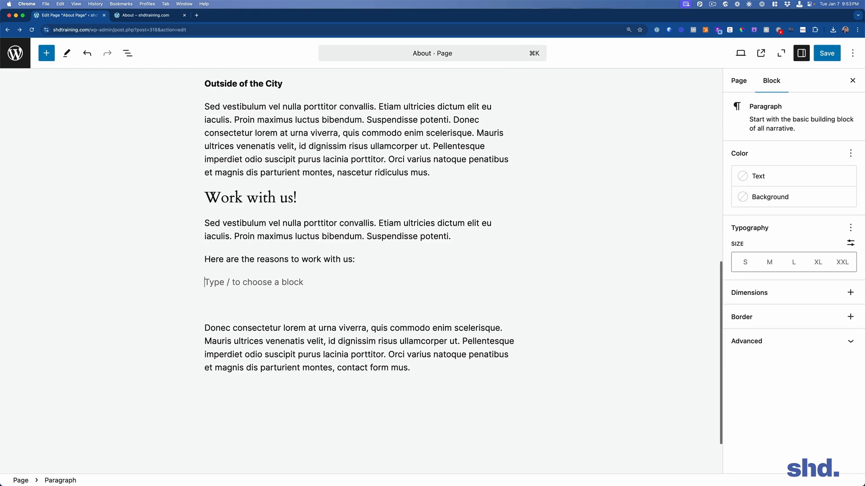
Add "we are great", "we have good food" and "we like to work hard" as separate paragraphs and save the page.
{"action": "type", "text": "we are great"}
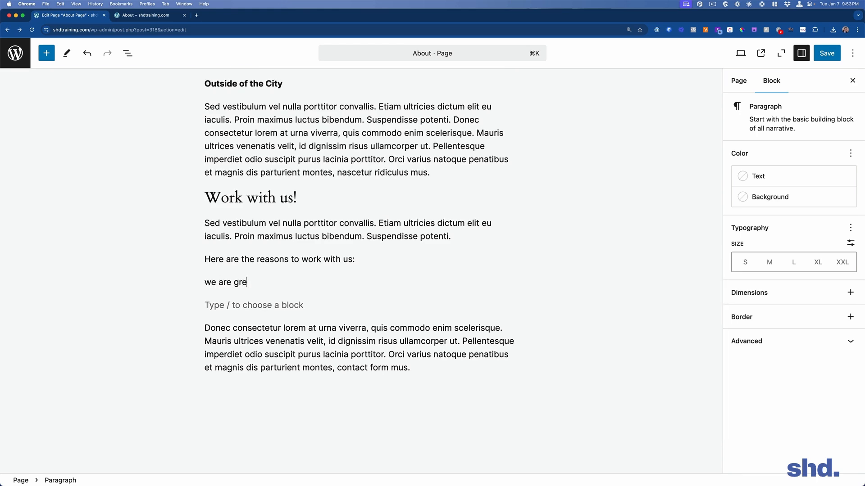
{"action": "key", "text": "Return"}
{"action": "type", "text": "we have good food"}
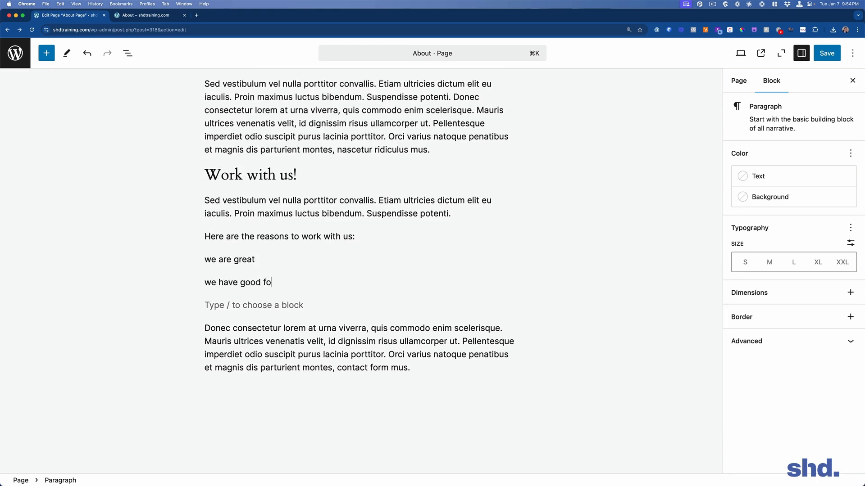
{"action": "key", "text": "Return"}
{"action": "type", "text": "we like to work hard"}
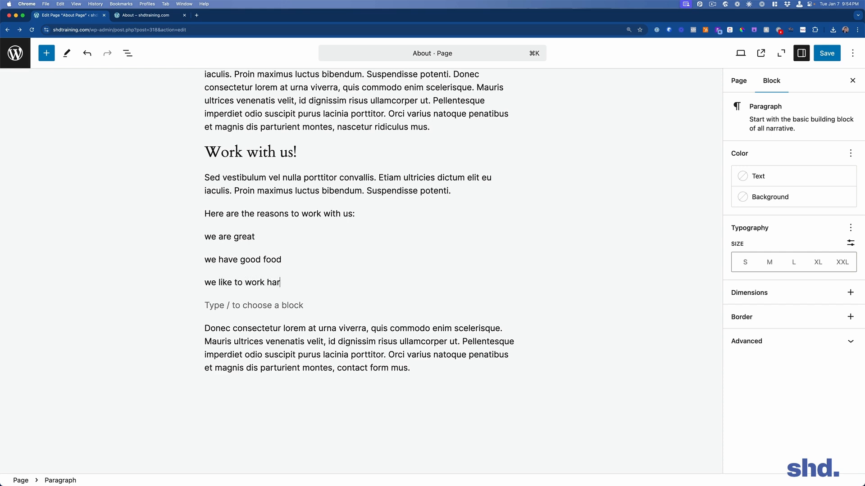
{"action": "left_click", "coordinate": [535, 131]}
{"action": "left_click", "coordinate": [826, 53]}
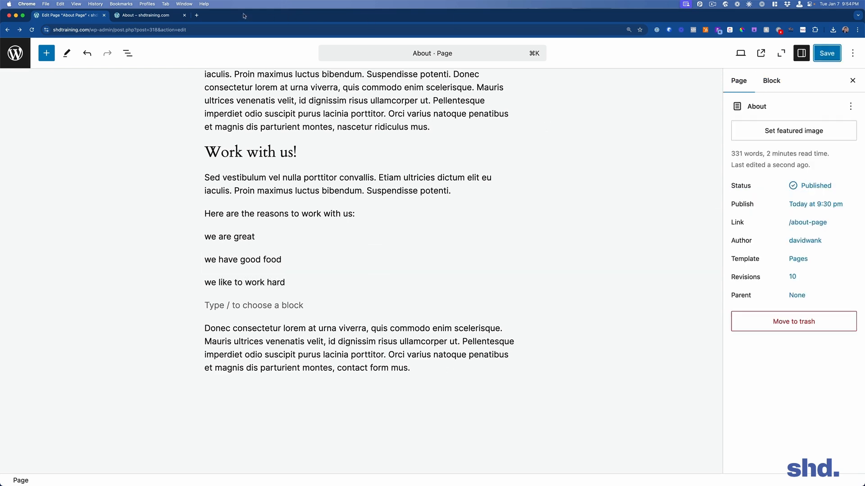
Reload the live About page and examine the introductory line and three reasons added under "Work with us!".
{"action": "left_click", "coordinate": [115, 18]}
{"action": "key", "text": "super+r"}
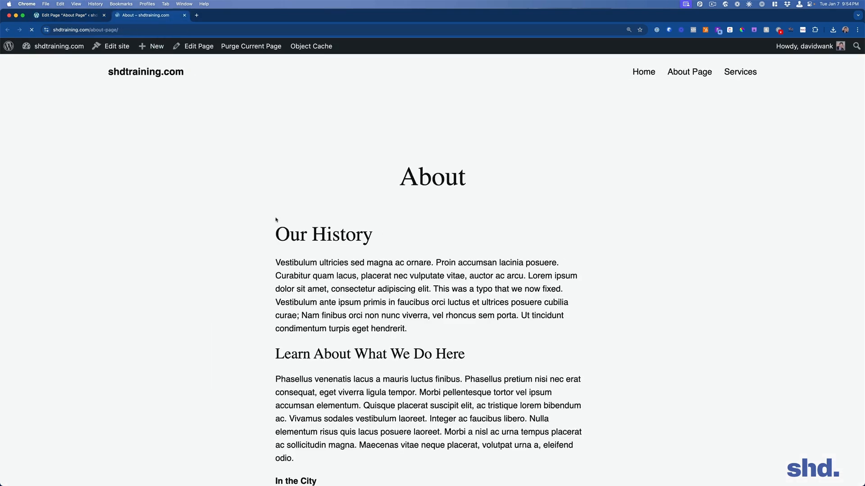
{"action": "scroll", "coordinate": [270, 211], "scroll_direction": "down", "scroll_amount": 10}
{"action": "scroll", "coordinate": [288, 212], "scroll_direction": "down", "scroll_amount": 5}
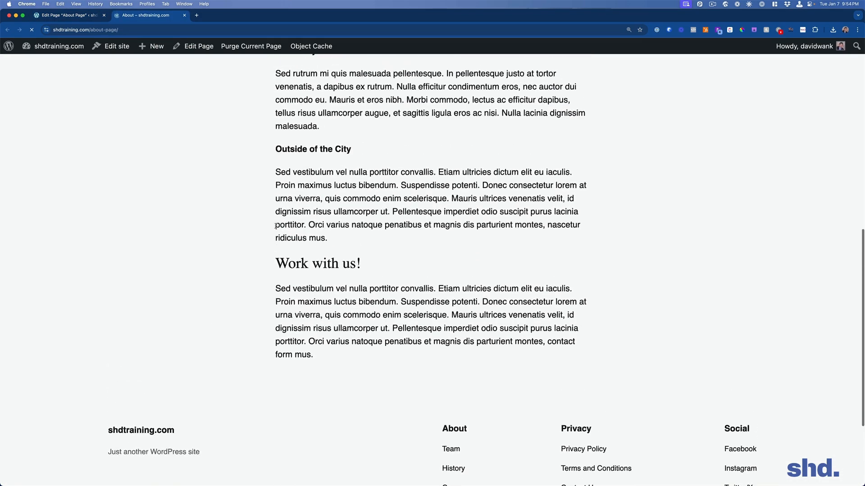
{"action": "scroll", "coordinate": [303, 216], "scroll_direction": "up", "scroll_amount": 5}
{"action": "left_click", "coordinate": [72, 15]}
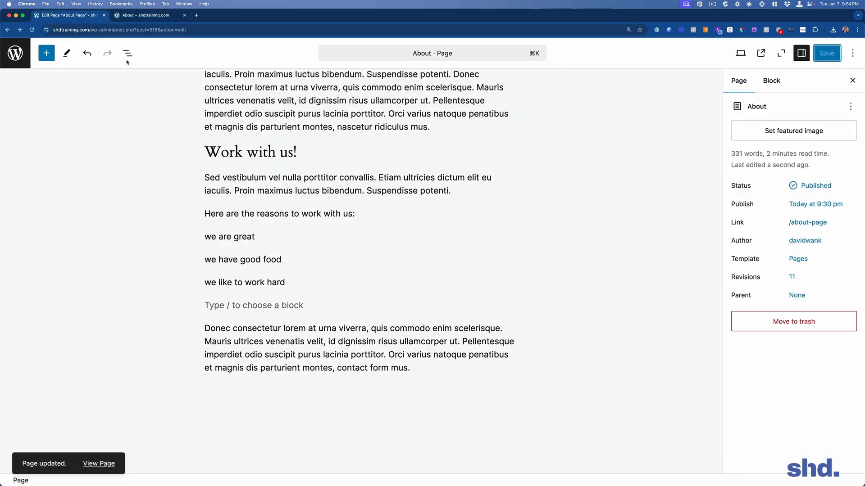
{"action": "left_click", "coordinate": [139, 16]}
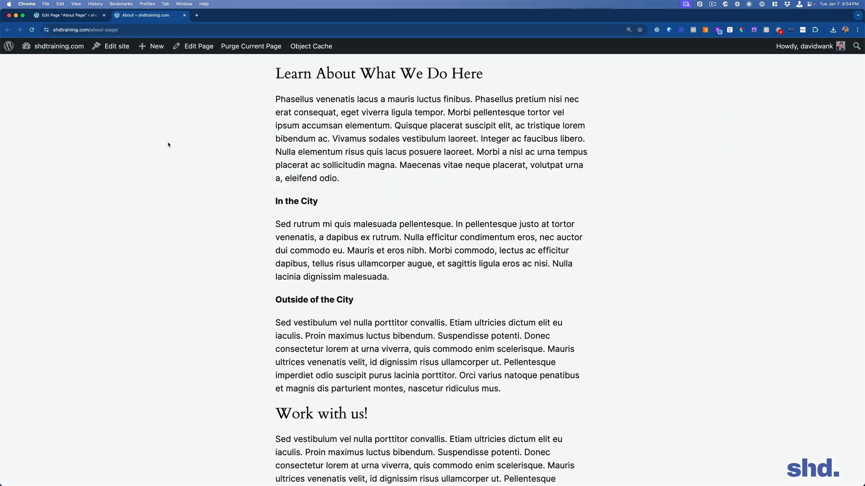
{"action": "key", "text": "super+r"}
{"action": "scroll", "coordinate": [338, 279], "scroll_direction": "down", "scroll_amount": 5}
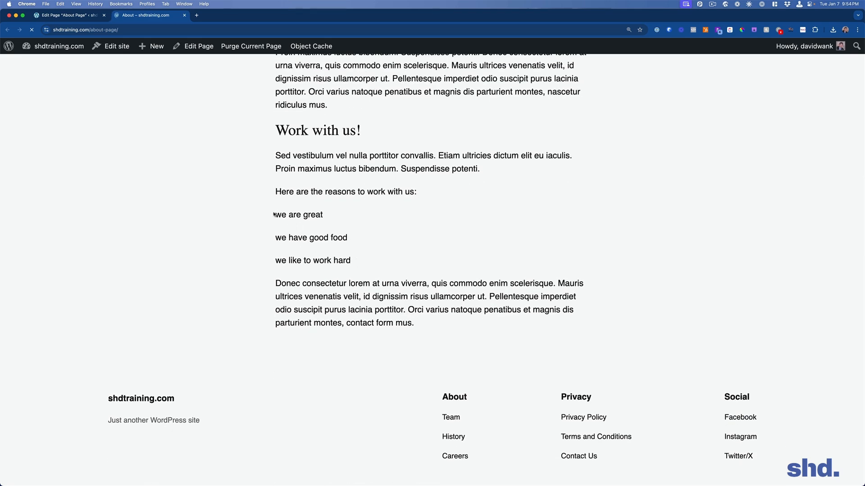
{"action": "left_click_drag", "start_coordinate": [353, 205], "coordinate": [343, 266]}
{"action": "left_click", "coordinate": [364, 276]}
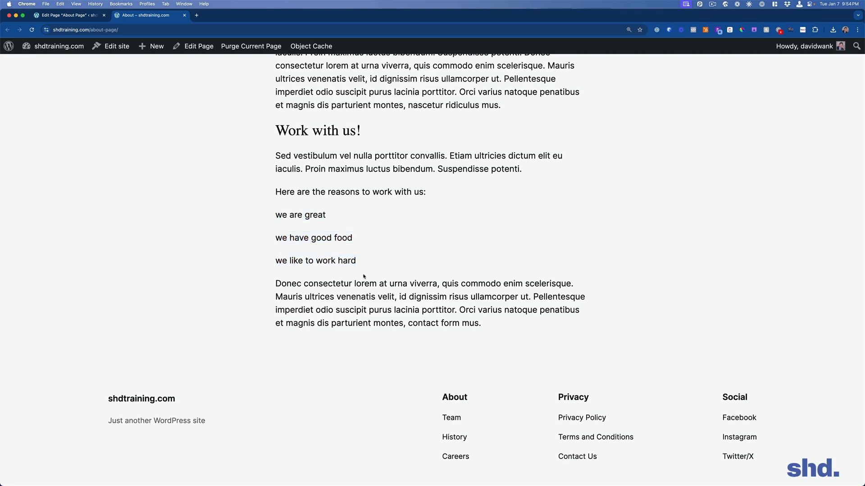
{"action": "mouse_move", "coordinate": [276, 217]}
{"action": "left_mouse_down"}
{"action": "mouse_move", "coordinate": [343, 261]}
{"action": "mouse_move", "coordinate": [290, 216]}
{"action": "left_mouse_up"}
{"action": "left_click", "coordinate": [342, 251]}
{"action": "double_click", "coordinate": [291, 217]}
{"action": "left_click", "coordinate": [287, 225]}
Return to the page editor, transform the three reason paragraphs into a bulleted list and save the page.
{"action": "left_click", "coordinate": [53, 15]}
{"action": "left_click_drag", "start_coordinate": [293, 284], "coordinate": [208, 236]}
{"action": "left_click", "coordinate": [217, 216]}
{"action": "left_click", "coordinate": [175, 216]}
{"action": "left_click_drag", "start_coordinate": [206, 237], "coordinate": [301, 283]}
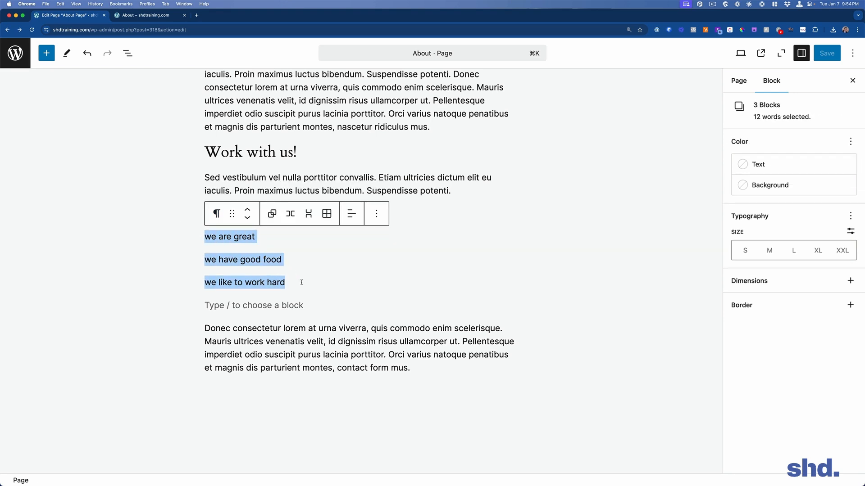
{"action": "left_click", "coordinate": [216, 213]}
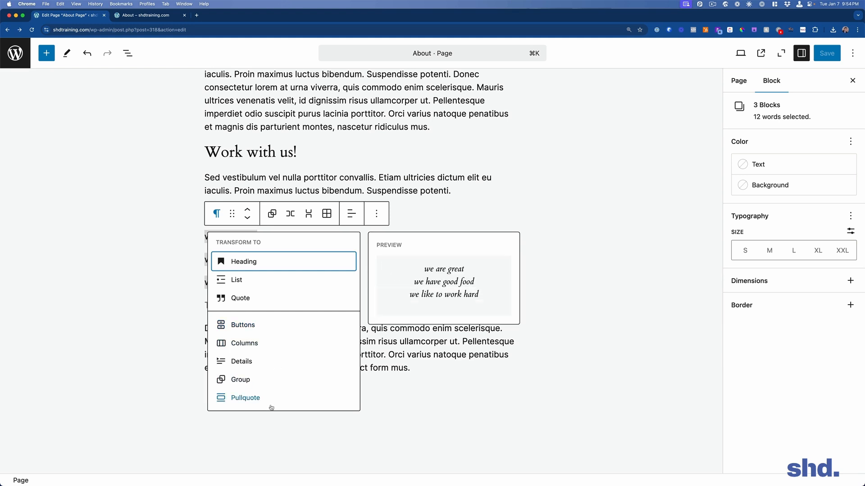
{"action": "left_click", "coordinate": [233, 281]}
{"action": "left_click", "coordinate": [502, 352]}
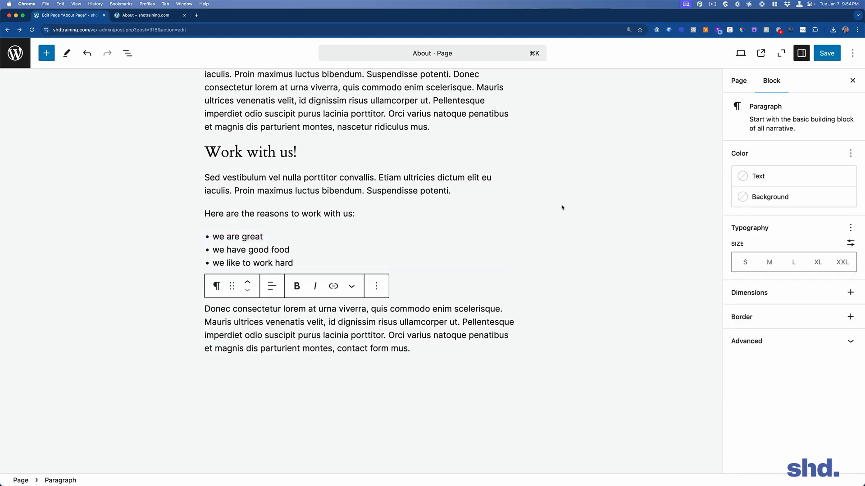
{"action": "left_click", "coordinate": [826, 54]}
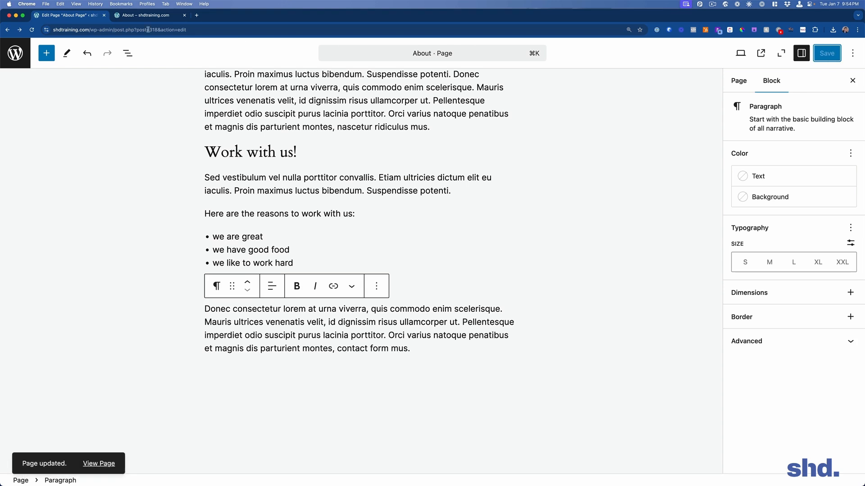
Reload the live About page to check the bulleted list and return to the page editor.
{"action": "left_click", "coordinate": [138, 20]}
{"action": "key", "text": "super+r"}
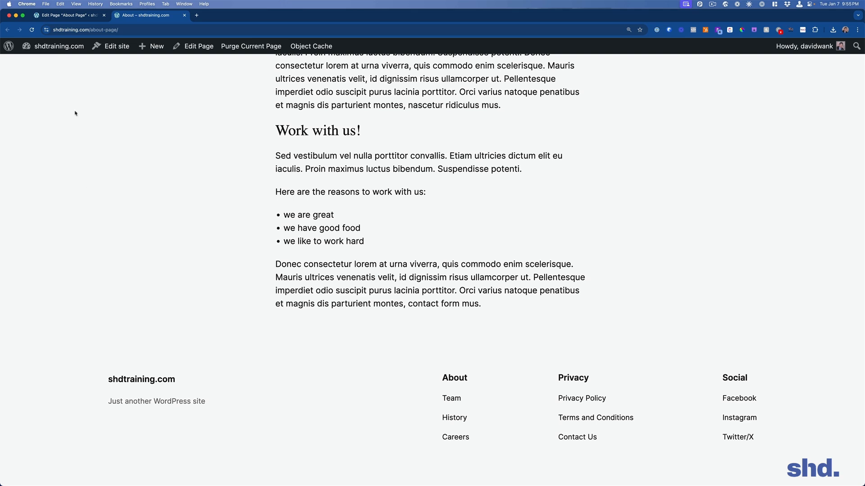
{"action": "left_click", "coordinate": [50, 19]}
{"action": "left_click", "coordinate": [653, 217]}
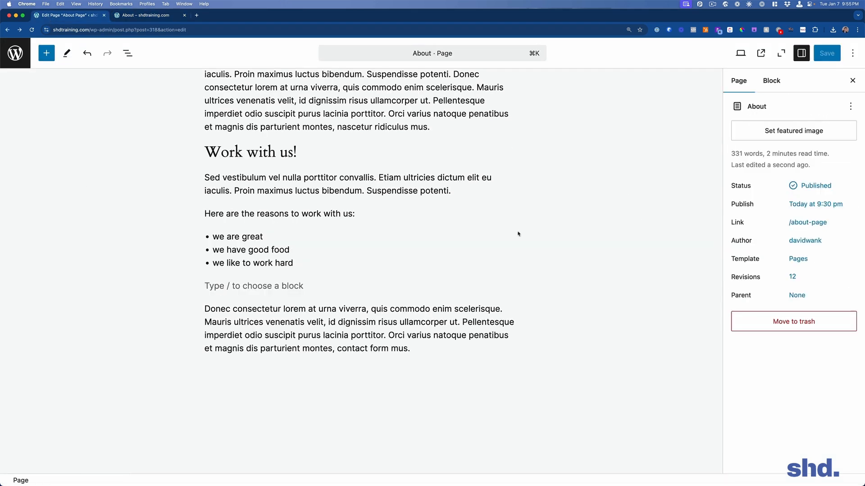
Examine the transform options for the three selected list items and for a single list item.
{"action": "left_click_drag", "start_coordinate": [217, 275], "coordinate": [213, 236]}
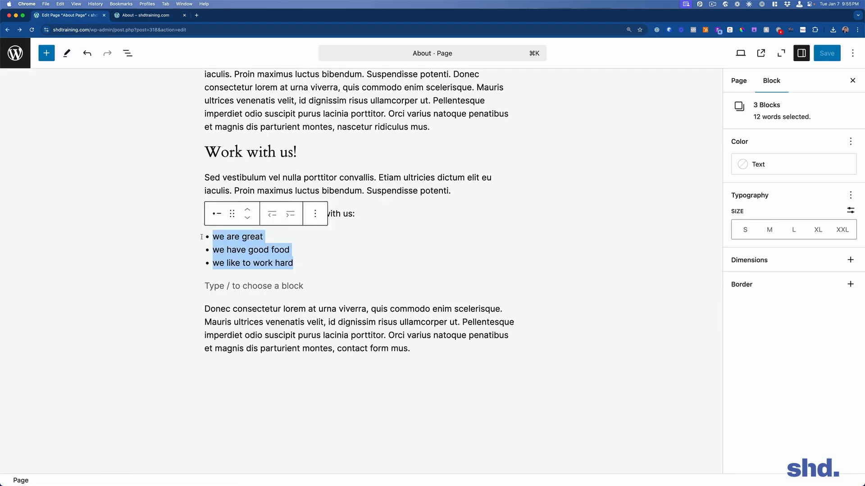
{"action": "left_click", "coordinate": [217, 215]}
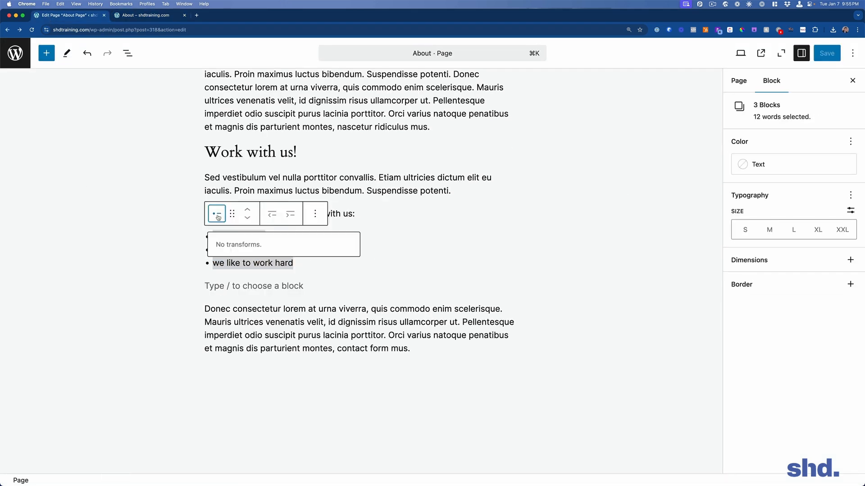
{"action": "left_click", "coordinate": [416, 234]}
{"action": "left_click", "coordinate": [469, 252]}
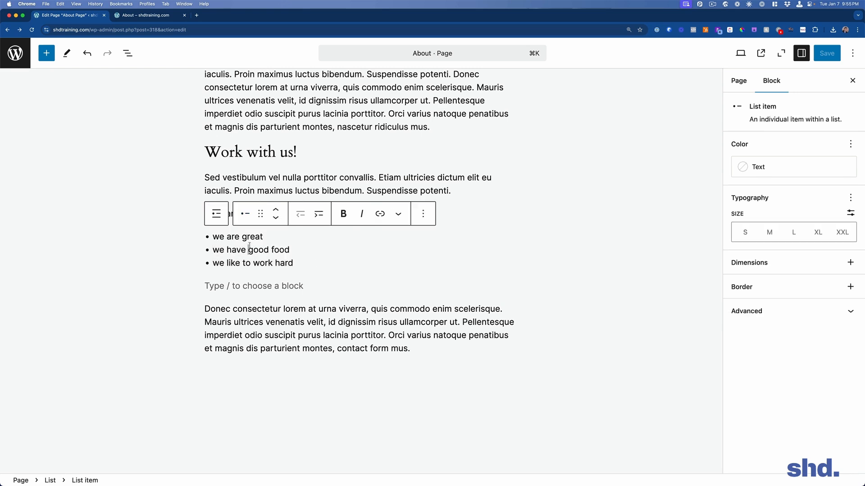
{"action": "left_click", "coordinate": [245, 214]}
{"action": "left_click", "coordinate": [314, 280]}
{"action": "left_click", "coordinate": [307, 340]}
{"action": "left_click", "coordinate": [187, 288]}
Enter "Get in touch" in the empty paragraph below the bulleted list.
{"action": "left_click", "coordinate": [209, 284]}
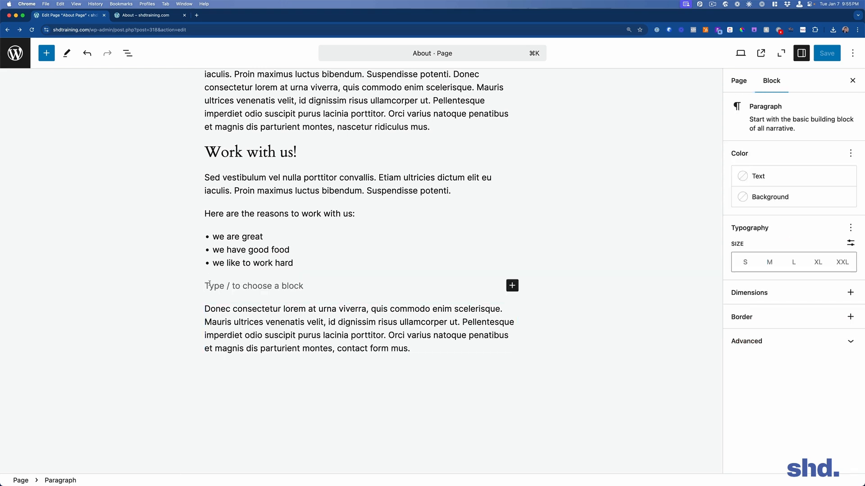
{"action": "type", "text": "\\\\"}
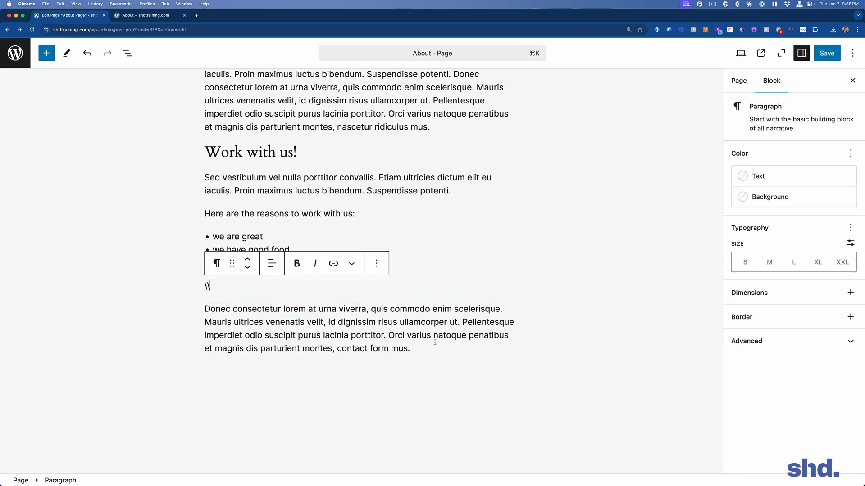
{"action": "key", "text": "BackSpace"}
{"action": "key", "text": "BackSpace"}
{"action": "key", "text": "Return"}
{"action": "type", "text": "Get in touch"}
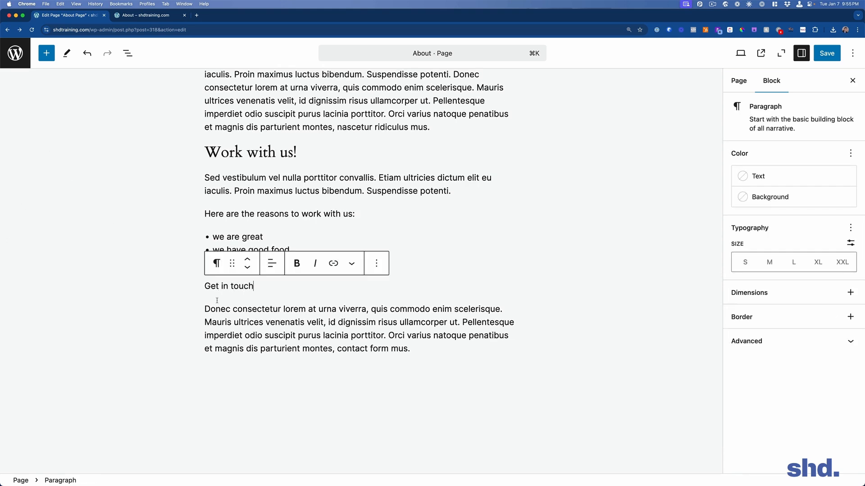
Make the "Get in touch" line below the bulleted list bold.
{"action": "left_click_drag", "start_coordinate": [205, 286], "coordinate": [270, 288]}
{"action": "left_click", "coordinate": [296, 264]}
{"action": "left_click", "coordinate": [284, 469]}
Remove the bold formatting from the "In the City", "Outside of the City" and "Get in touch" lines and save the page.
{"action": "scroll", "coordinate": [225, 222], "scroll_direction": "up", "scroll_amount": 10}
{"action": "triple_click", "coordinate": [226, 223]}
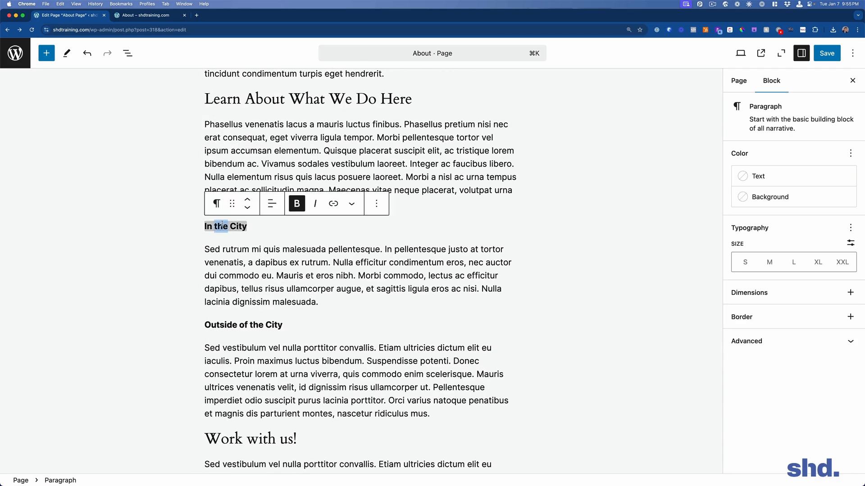
{"action": "key", "text": "super+b"}
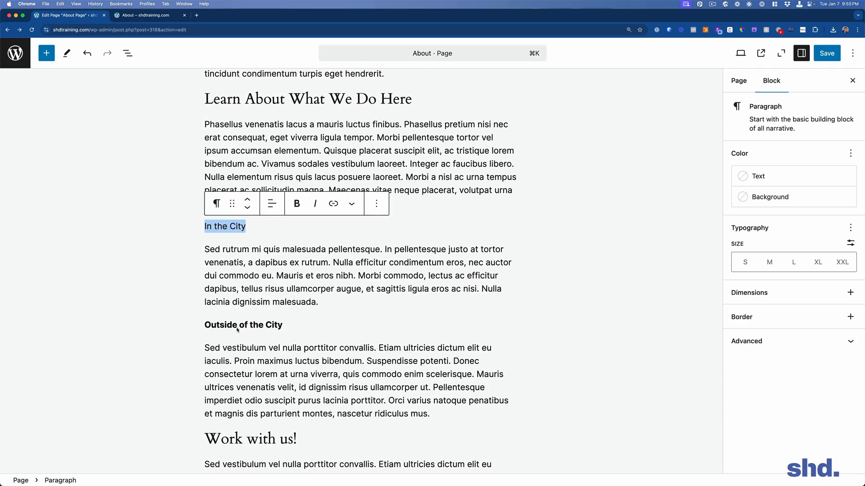
{"action": "triple_click", "coordinate": [235, 334]}
{"action": "key", "text": "super+b"}
{"action": "scroll", "coordinate": [243, 360], "scroll_direction": "down", "scroll_amount": 5}
{"action": "triple_click", "coordinate": [253, 384]}
{"action": "key", "text": "super+b"}
{"action": "left_click", "coordinate": [652, 124]}
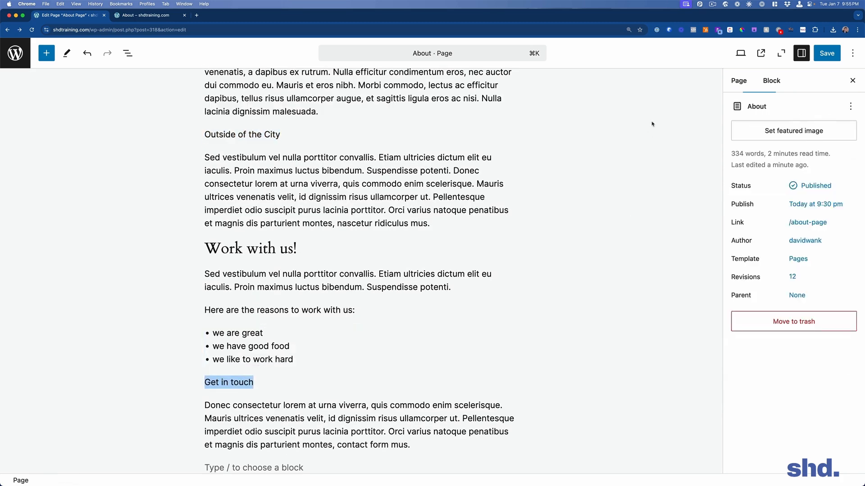
{"action": "key", "text": "super+s"}
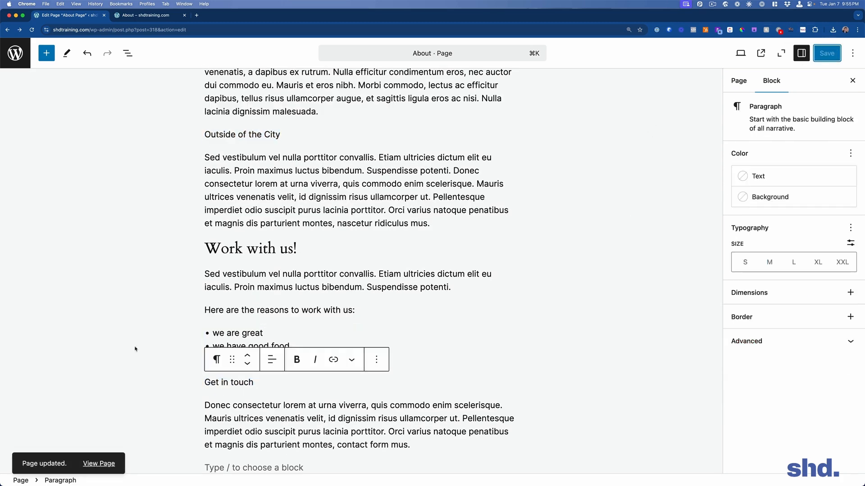
Open the updated About page in a new browser tab and review its content down to the footer.
{"action": "right_click", "coordinate": [93, 463]}
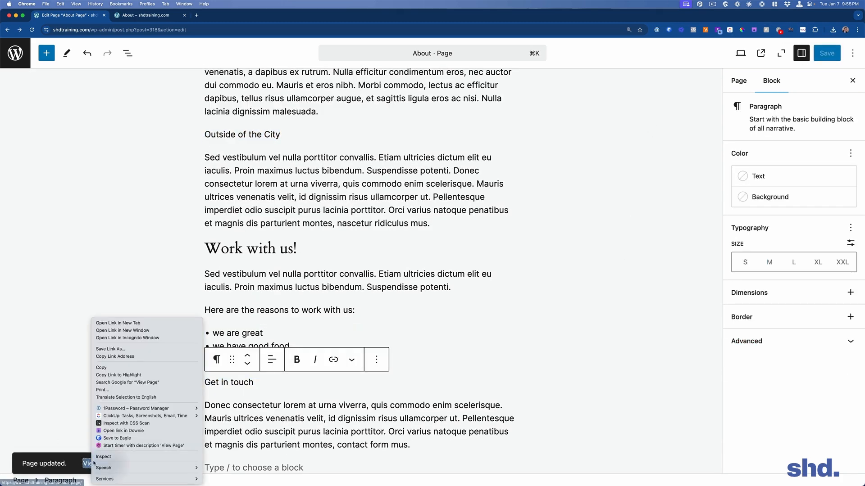
{"action": "left_click", "coordinate": [118, 323]}
{"action": "left_click", "coordinate": [197, 16]}
{"action": "scroll", "coordinate": [847, 317], "scroll_direction": "down", "scroll_amount": 15}
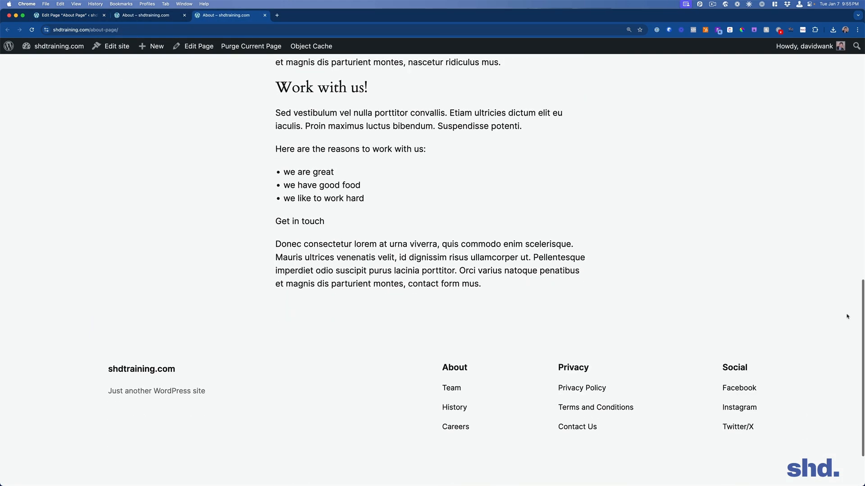
Close the duplicate About preview, return to the site admin, and start a new blank page without a pattern.
{"action": "scroll", "coordinate": [846, 317], "scroll_direction": "up", "scroll_amount": 20}
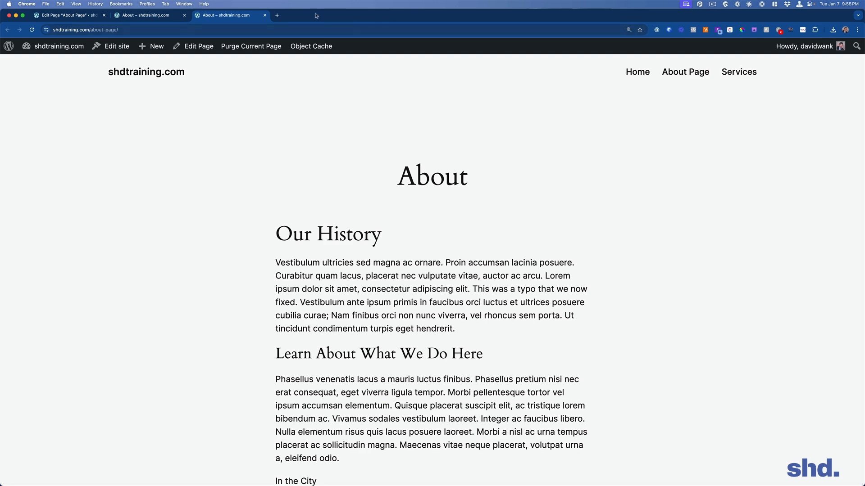
{"action": "left_click", "coordinate": [184, 17]}
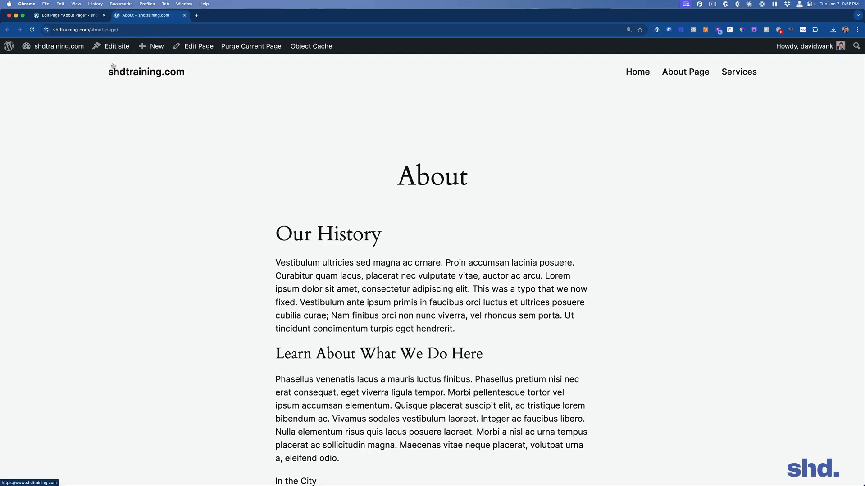
{"action": "left_click", "coordinate": [70, 18]}
{"action": "scroll", "coordinate": [113, 129], "scroll_direction": "up", "scroll_amount": 10}
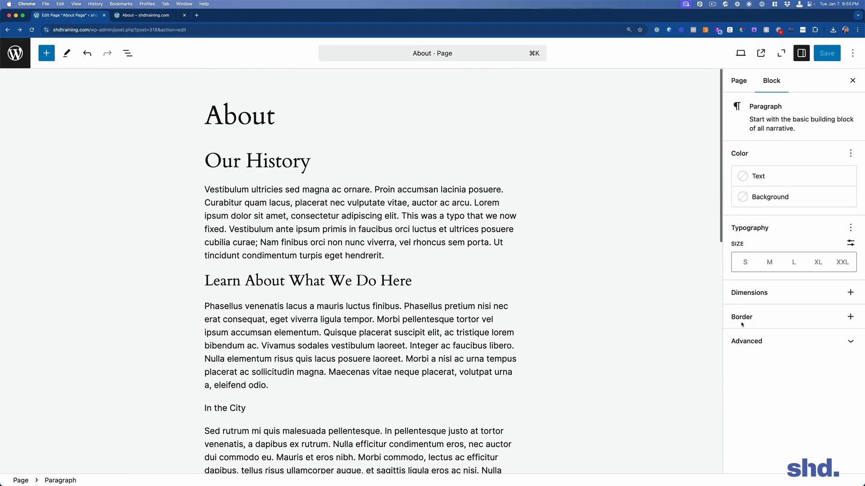
{"action": "left_click", "coordinate": [9, 62]}
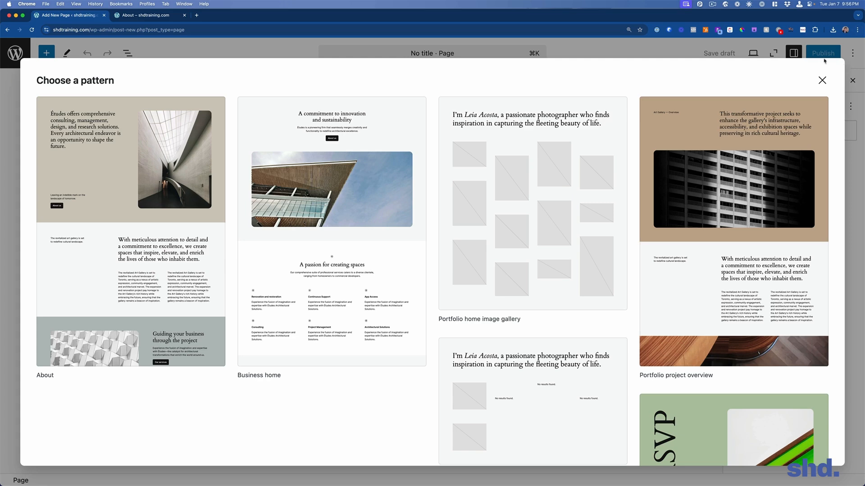
{"action": "left_click", "coordinate": [822, 80]}
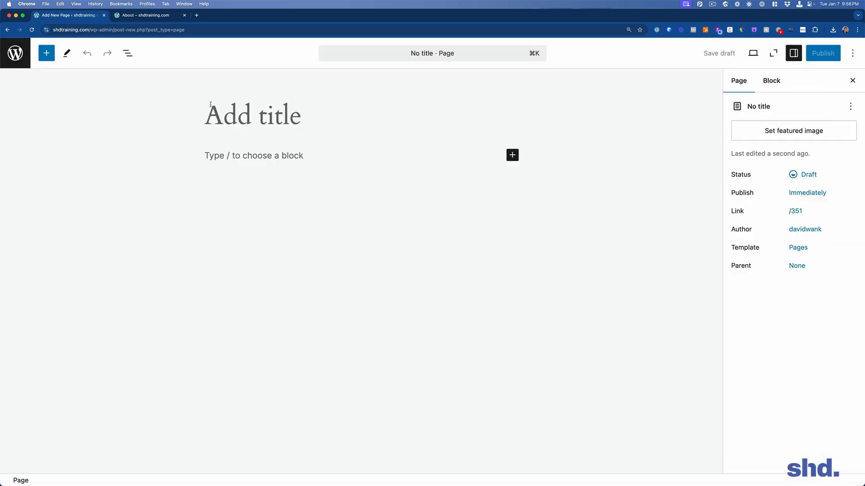
Title the new page "Contact" and start an empty paragraph below the title.
{"action": "left_click", "coordinate": [232, 116]}
{"action": "type", "text": "Contact"}
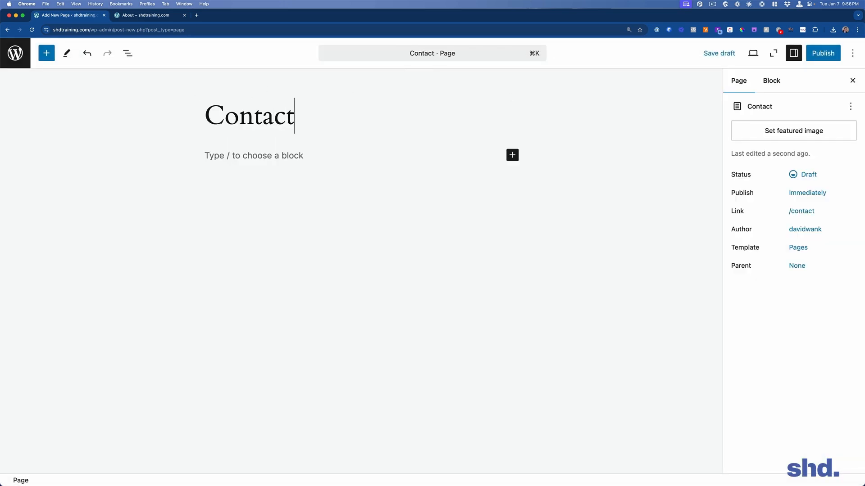
{"action": "key", "text": "Return"}
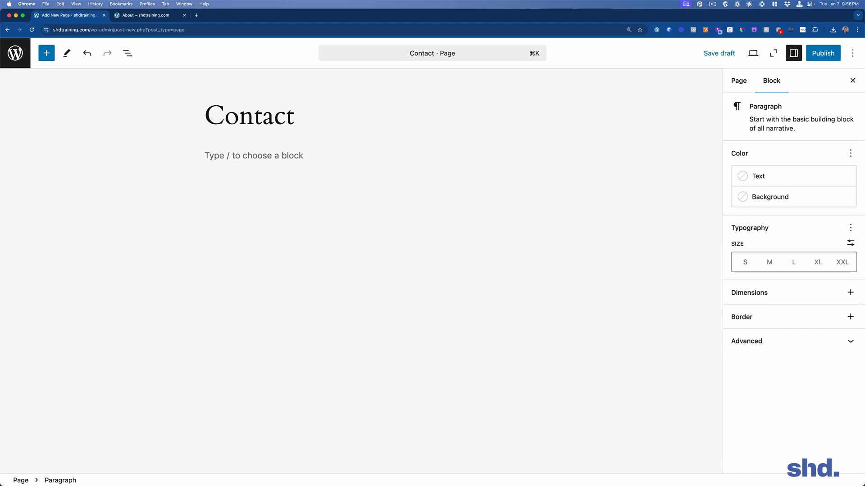
Write two body paragraphs on the Contact page: "Contat us on this page." and "Here is our information.".
{"action": "type", "text": "Contat us"}
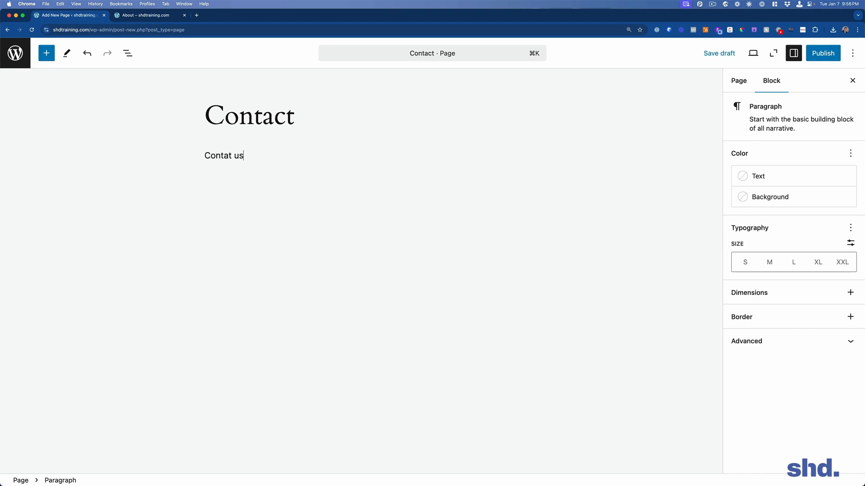
{"action": "type", "text": " on th si"}
{"action": "key", "text": "BackSpace"}
{"action": "key", "text": "BackSpace"}
{"action": "key", "text": "BackSpace"}
{"action": "type", "text": "is page."}
{"action": "key", "text": "Return"}
{"action": "type", "text": "Here is our info"}
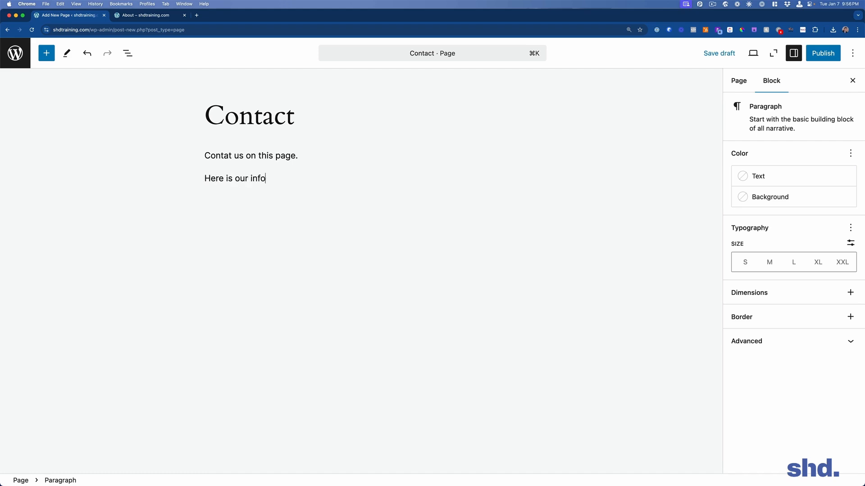
{"action": "type", "text": "rmation."}
{"action": "key", "text": "Return"}
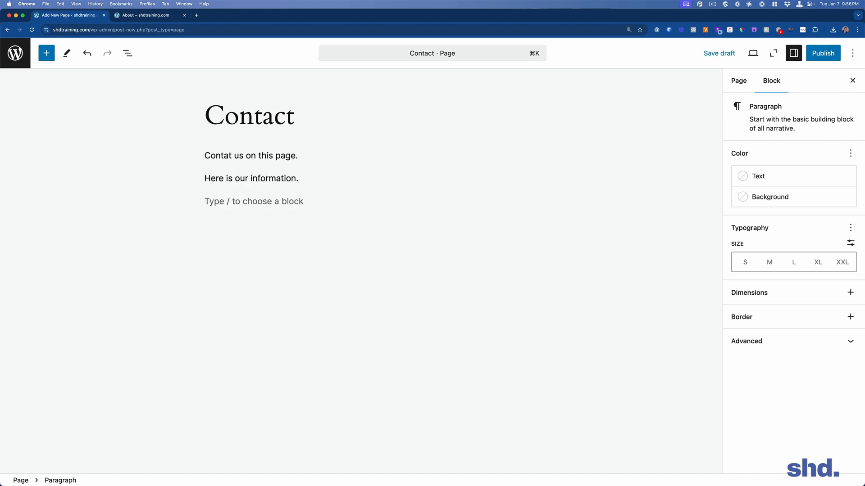
Publish the Contact page and view the live page in a new browser tab.
{"action": "left_click", "coordinate": [823, 53]}
{"action": "left_click", "coordinate": [826, 53]}
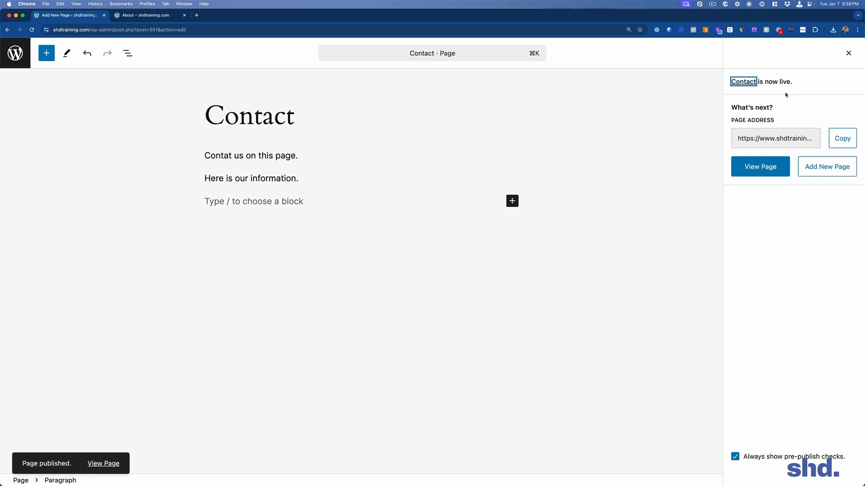
{"action": "right_click", "coordinate": [750, 82]}
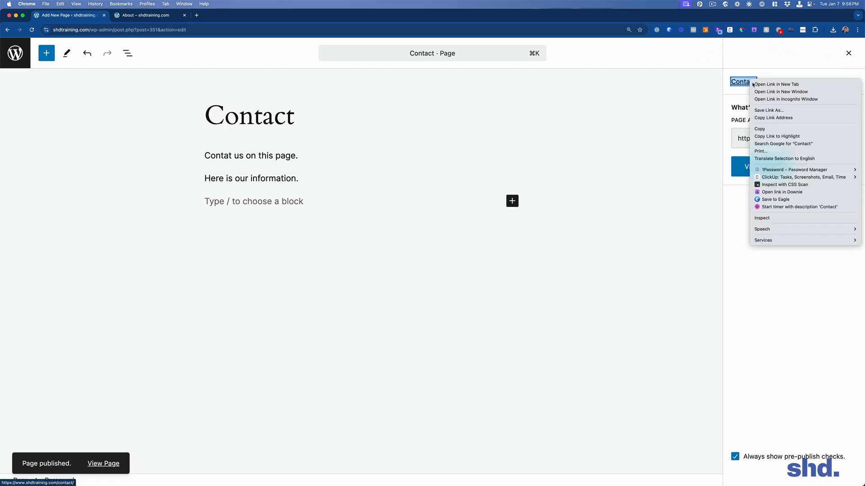
{"action": "left_click", "coordinate": [674, 93]}
{"action": "right_click", "coordinate": [735, 83]}
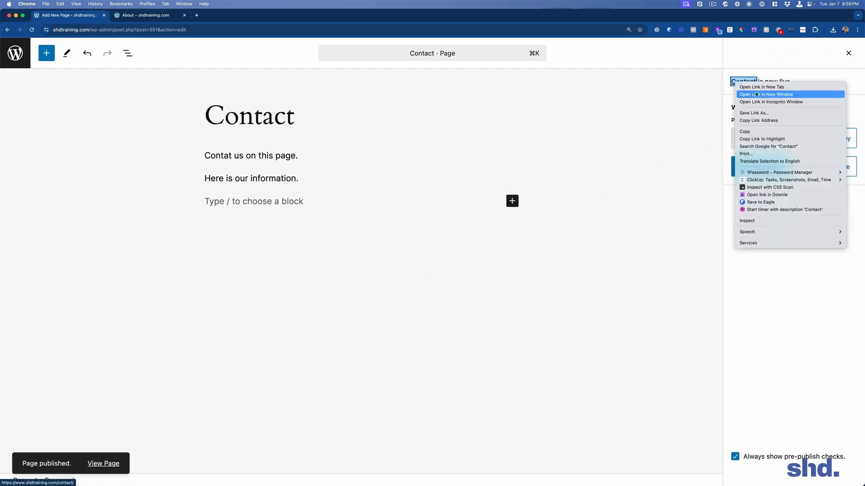
{"action": "left_click", "coordinate": [757, 88]}
{"action": "left_click", "coordinate": [238, 18]}
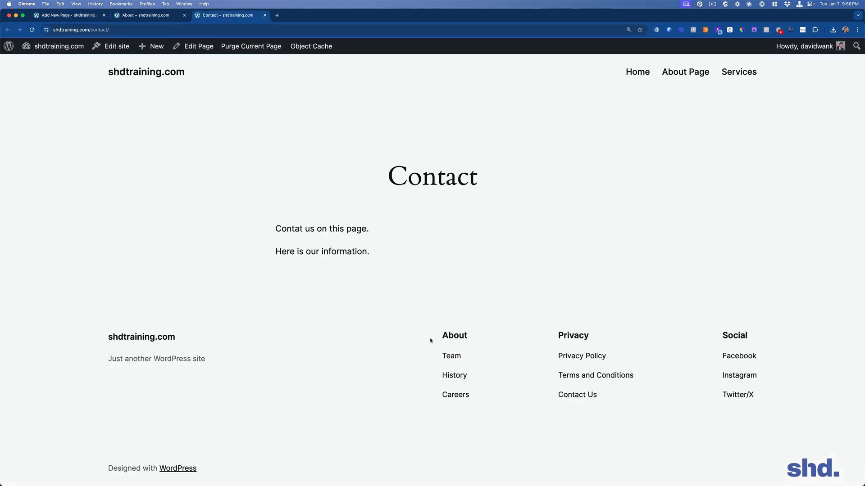
Close the old About preview and open the About page for editing from the site's page list.
{"action": "left_click", "coordinate": [137, 19]}
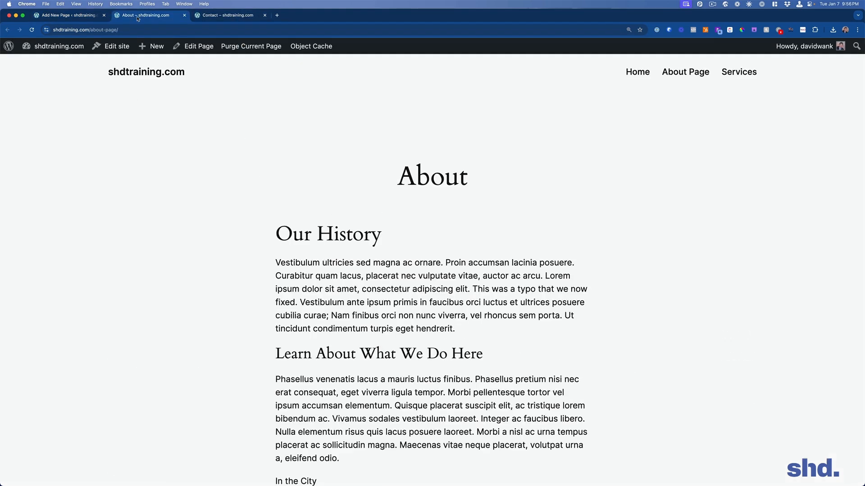
{"action": "left_click", "coordinate": [185, 16]}
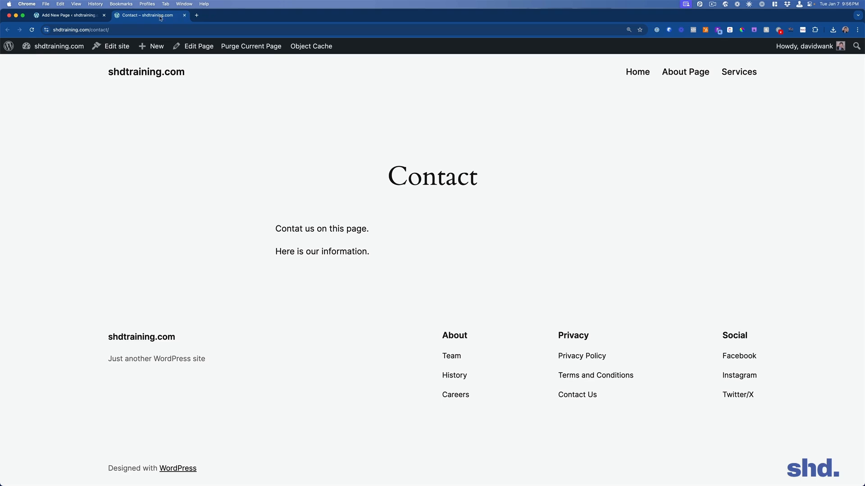
{"action": "left_click", "coordinate": [94, 19]}
{"action": "left_click", "coordinate": [21, 51]}
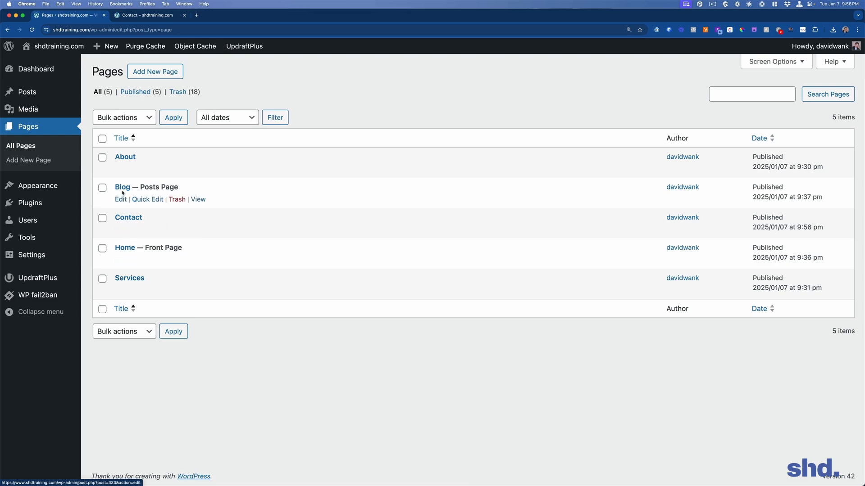
{"action": "left_click", "coordinate": [121, 169]}
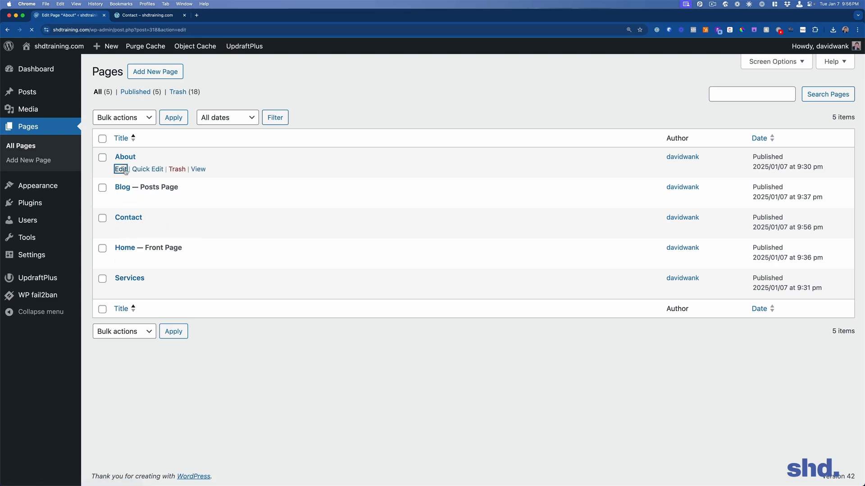
Replace "form" with "us" in the About page's last paragraph so the phrase reads "contact us".
{"action": "scroll", "coordinate": [473, 362], "scroll_direction": "down", "scroll_amount": 5}
{"action": "scroll", "coordinate": [473, 361], "scroll_direction": "down", "scroll_amount": 5}
{"action": "scroll", "coordinate": [473, 362], "scroll_direction": "down", "scroll_amount": 3}
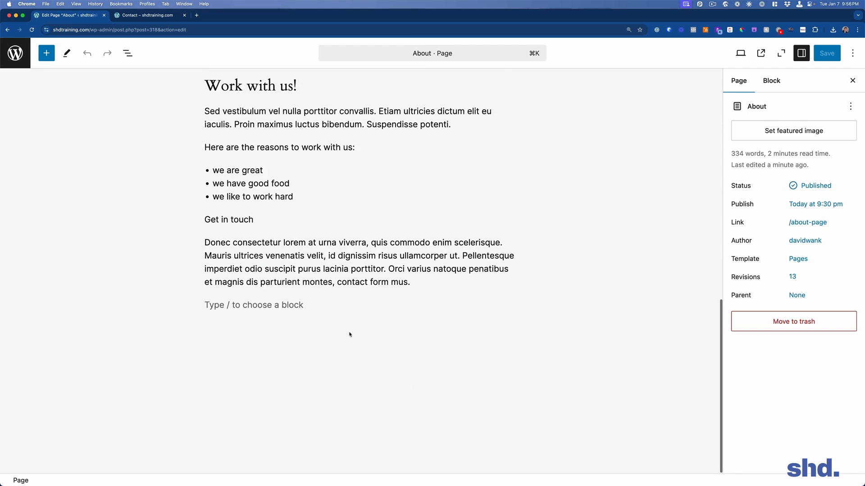
{"action": "left_click", "coordinate": [337, 282]}
{"action": "left_click_drag", "start_coordinate": [336, 282], "coordinate": [387, 282]}
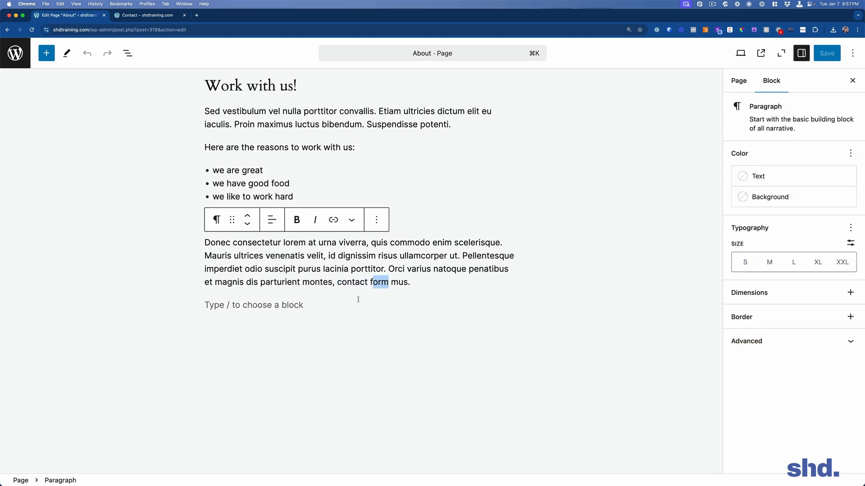
{"action": "type", "text": "us"}
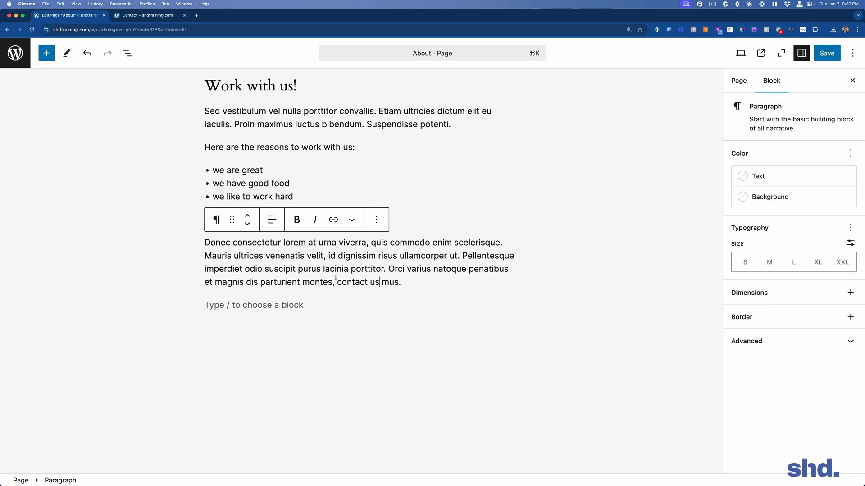
Link the words "contact us" in the last paragraph to the suggested Contact page, and remove that link again.
{"action": "left_click_drag", "start_coordinate": [337, 282], "coordinate": [379, 282]}
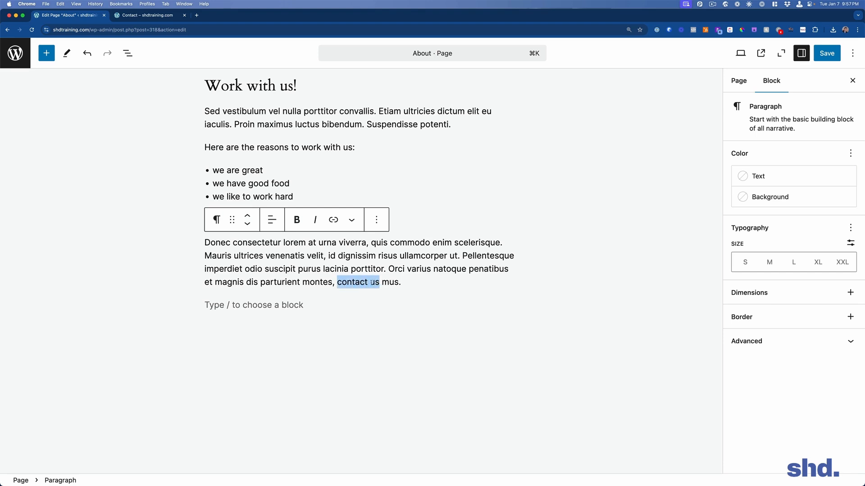
{"action": "left_click", "coordinate": [334, 220]}
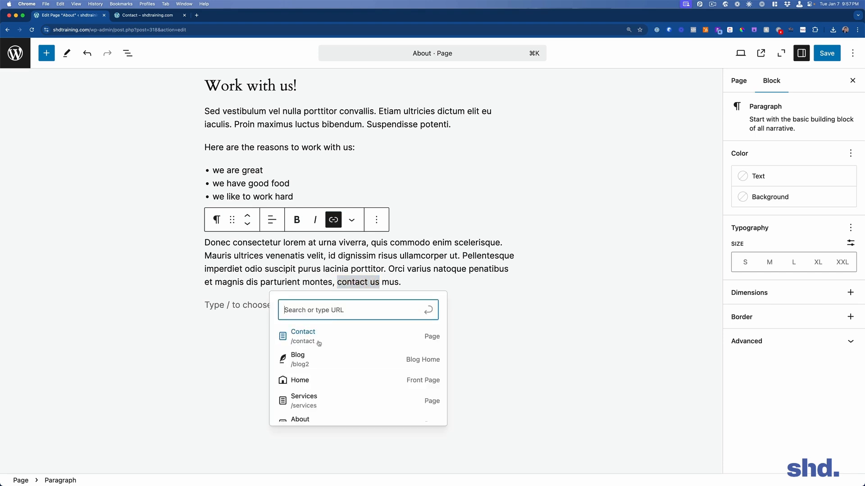
{"action": "left_click", "coordinate": [317, 338]}
{"action": "left_click", "coordinate": [317, 338]}
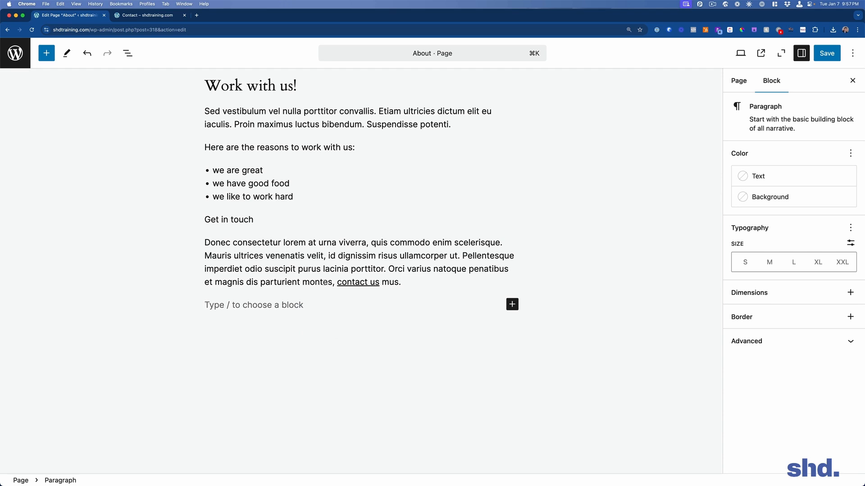
{"action": "left_click", "coordinate": [359, 282]}
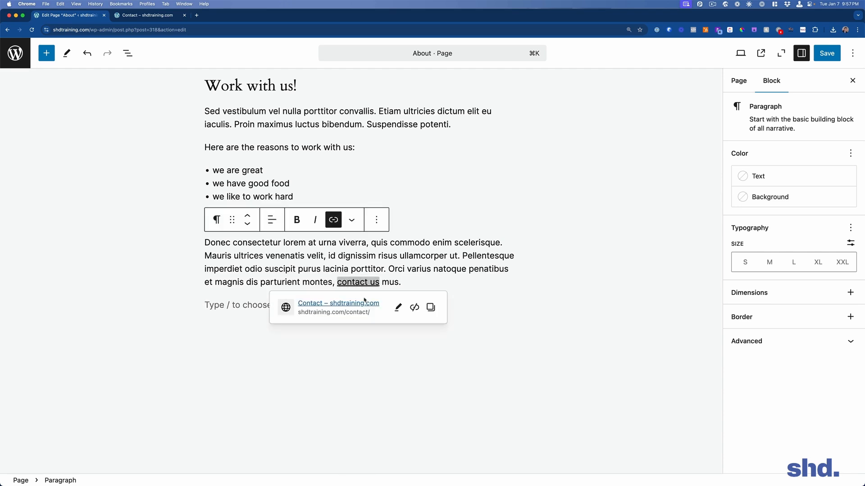
{"action": "left_click", "coordinate": [414, 309]}
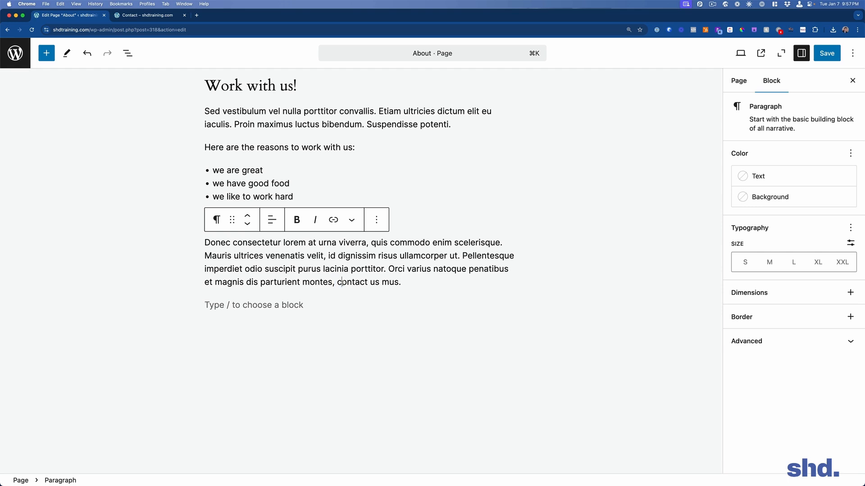
{"action": "left_click_drag", "start_coordinate": [337, 283], "coordinate": [381, 287]}
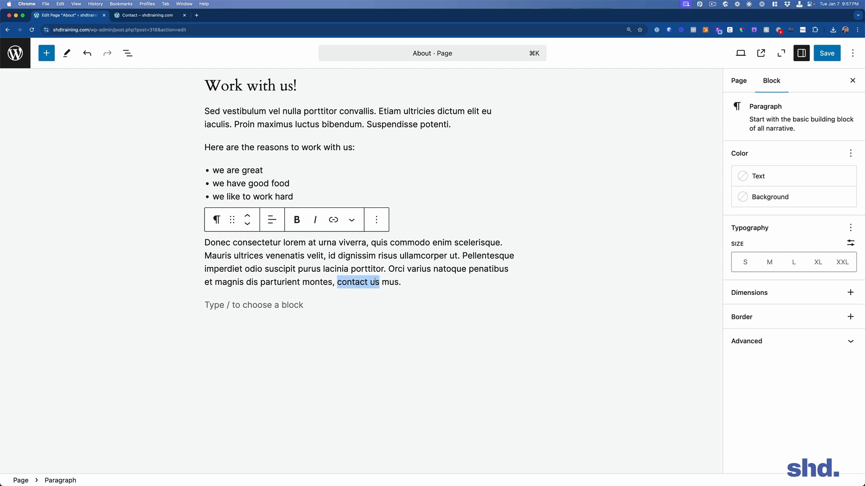
{"action": "left_click", "coordinate": [333, 221]}
{"action": "type", "text": "https://www."}
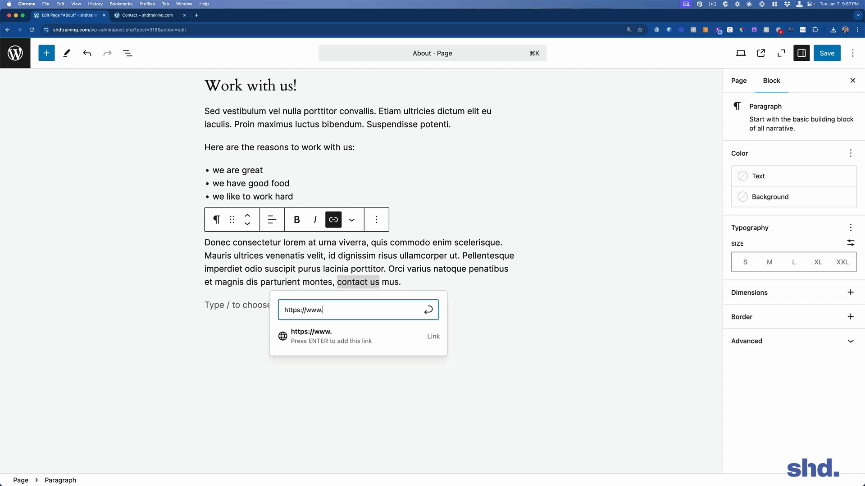
{"action": "key", "text": "BackSpace"}
{"action": "key", "text": "BackSpace"}
{"action": "key", "text": "BackSpace"}
{"action": "key", "text": "BackSpace"}
{"action": "key", "text": "BackSpace"}
{"action": "key", "text": "BackSpace"}
{"action": "key", "text": "BackSpace"}
{"action": "key", "text": "BackSpace"}
{"action": "key", "text": "BackSpace"}
{"action": "key", "text": "BackSpace"}
{"action": "key", "text": "BackSpace"}
Search the link targets for "co", link "contact us" to the Contact page, and save the About page.
{"action": "type", "text": "co"}
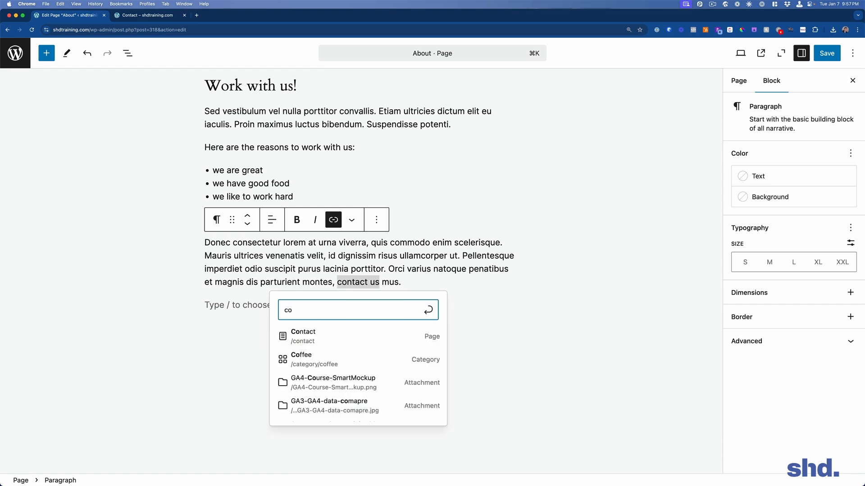
{"action": "left_click", "coordinate": [315, 338]}
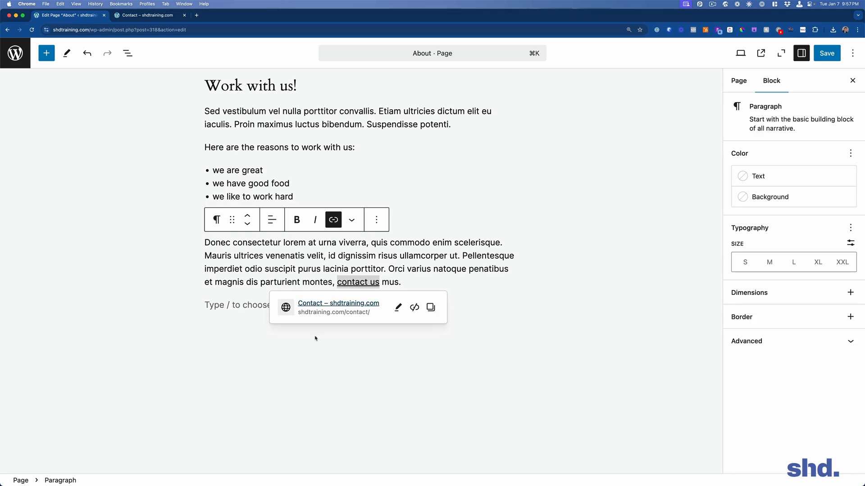
{"action": "left_click", "coordinate": [556, 355]}
{"action": "left_click", "coordinate": [814, 54]}
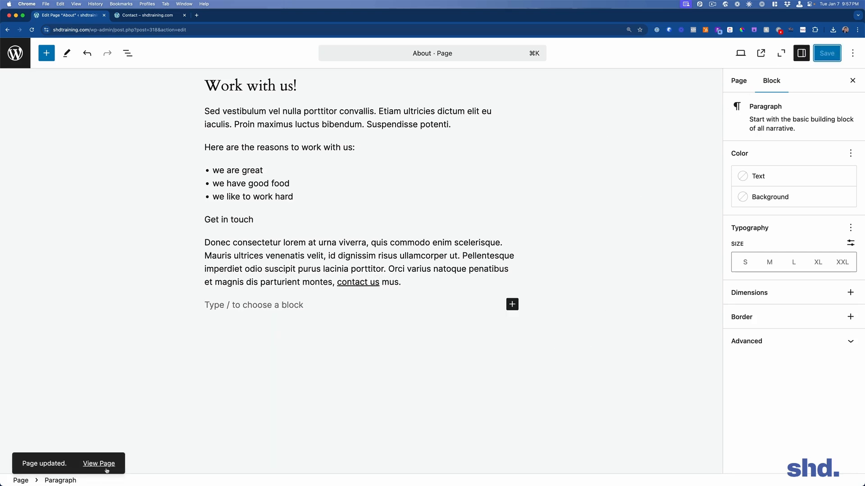
Open the live About page and test the "contact us" link in its last paragraph.
{"action": "left_click", "coordinate": [139, 15]}
{"action": "key", "text": "super+r"}
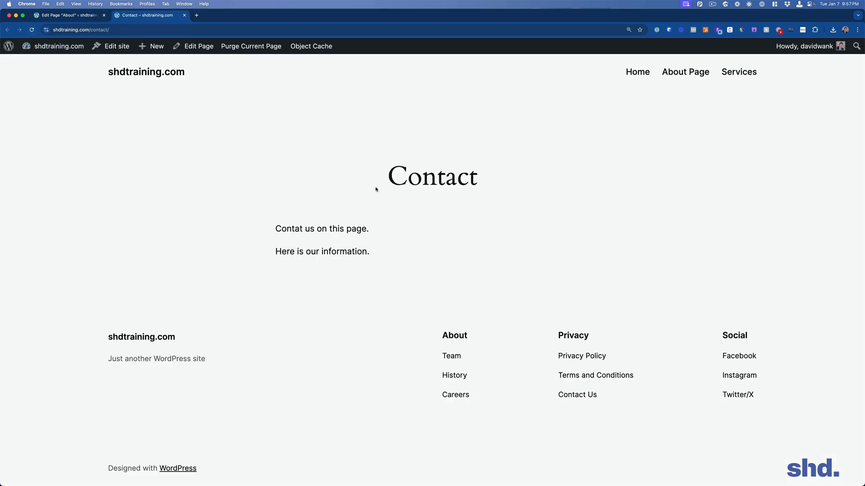
{"action": "left_click", "coordinate": [685, 72]}
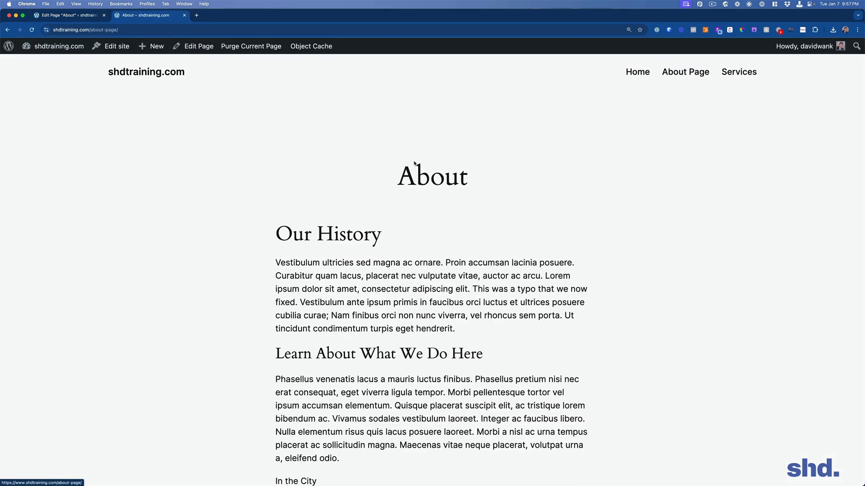
{"action": "scroll", "coordinate": [356, 199], "scroll_direction": "down", "scroll_amount": 10}
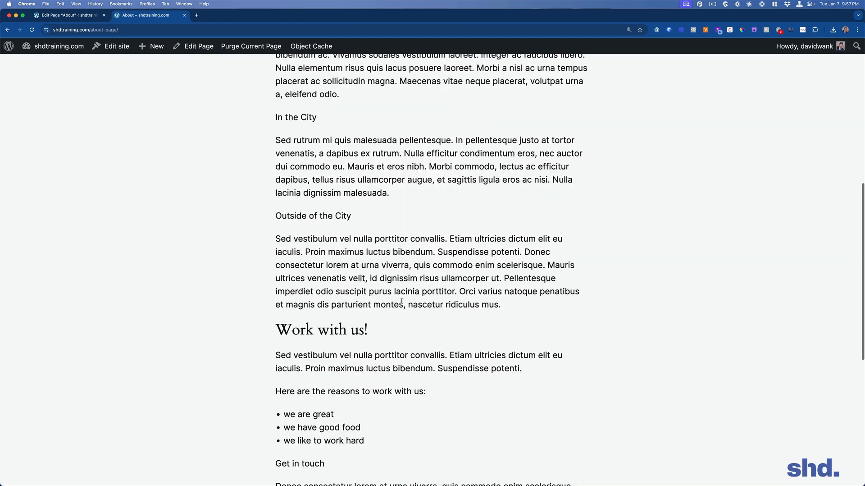
{"action": "scroll", "coordinate": [411, 383], "scroll_direction": "down", "scroll_amount": 2}
{"action": "left_click", "coordinate": [429, 371]}
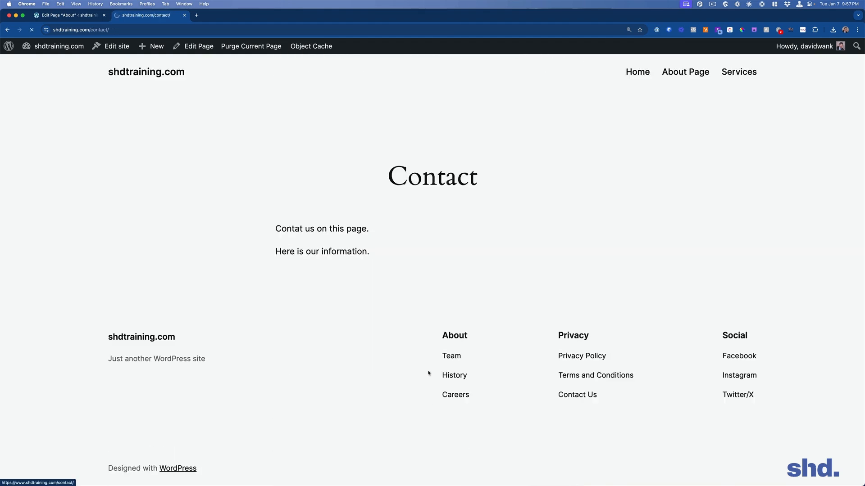
Test the live site's navigation by visiting the Home, About and Services pages and following the site title back to the home page.
{"action": "left_click", "coordinate": [637, 72]}
{"action": "left_click", "coordinate": [689, 72]}
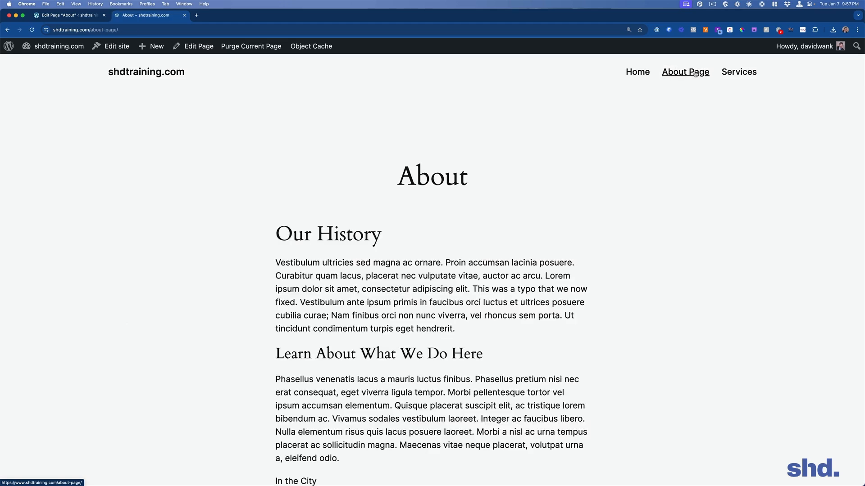
{"action": "left_click", "coordinate": [738, 72]}
{"action": "left_click", "coordinate": [686, 72]}
{"action": "left_click", "coordinate": [170, 71]}
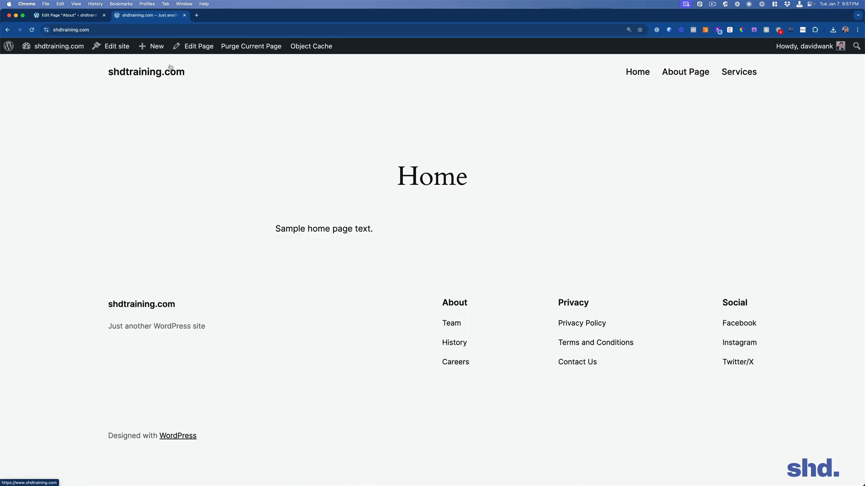
{"action": "left_click", "coordinate": [169, 74]}
{"action": "left_click", "coordinate": [152, 77]}
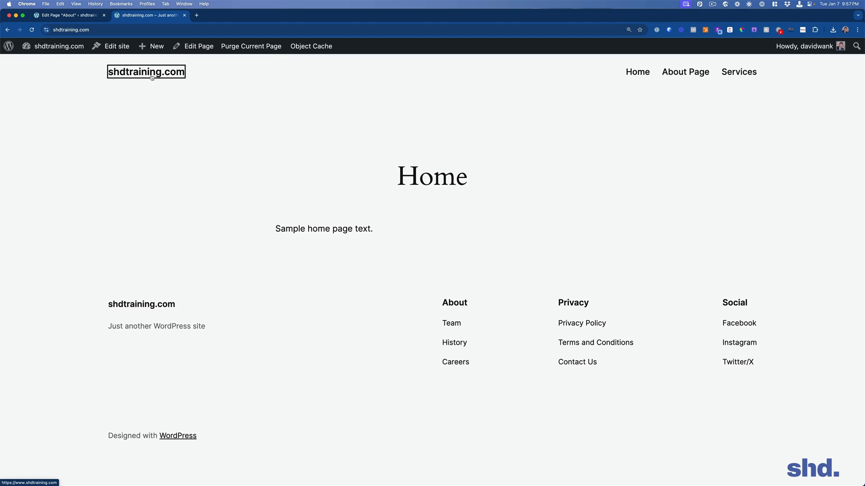
Return to the admin's list of pages and open the Services page for editing.
{"action": "left_click", "coordinate": [81, 17]}
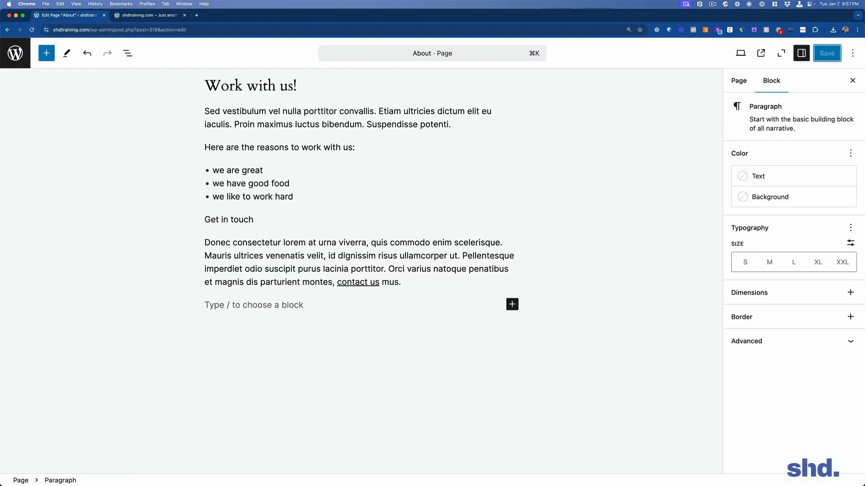
{"action": "left_click", "coordinate": [15, 53]}
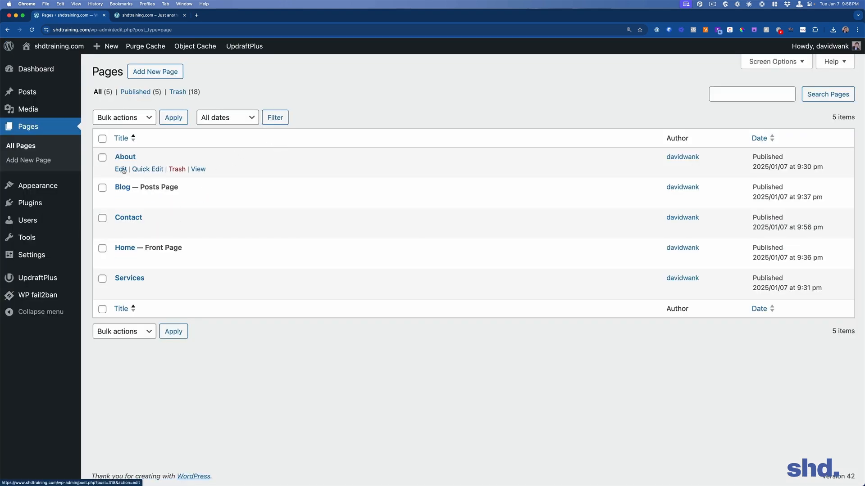
{"action": "left_click", "coordinate": [121, 290]}
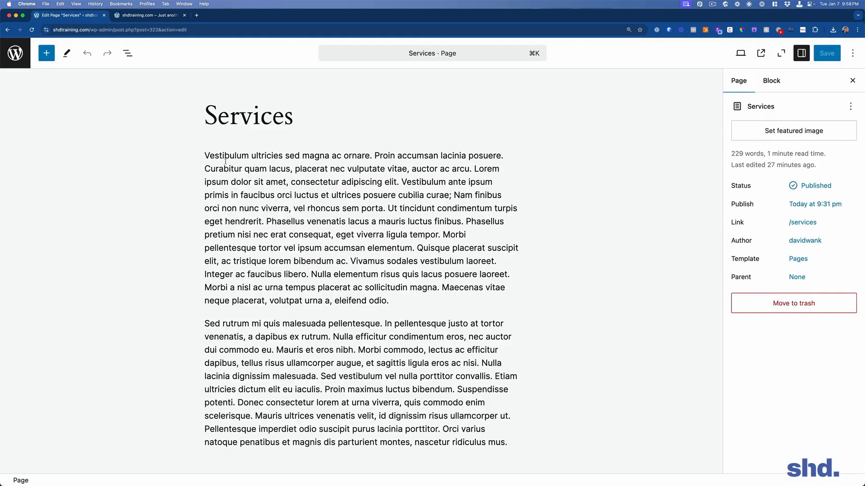
Add the line "Why you need this service" above the first paragraph of the Services page.
{"action": "left_click", "coordinate": [207, 156]}
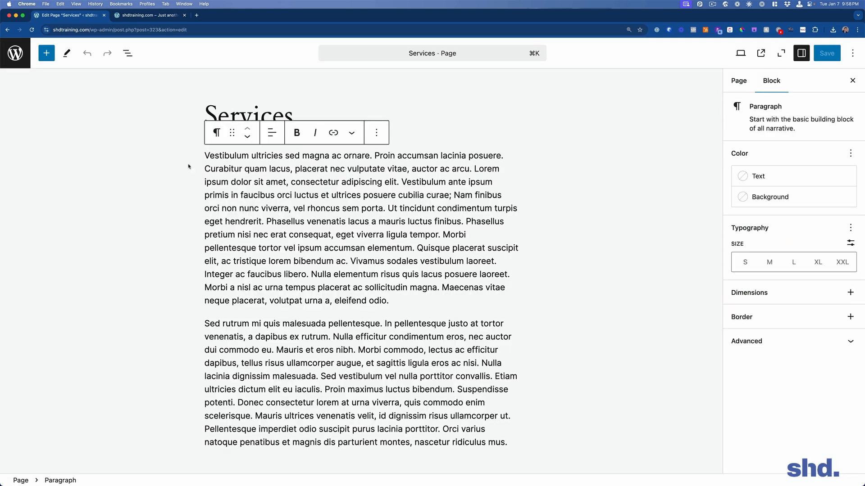
{"action": "key", "text": "Return"}
{"action": "type", "text": "Why you need this service"}
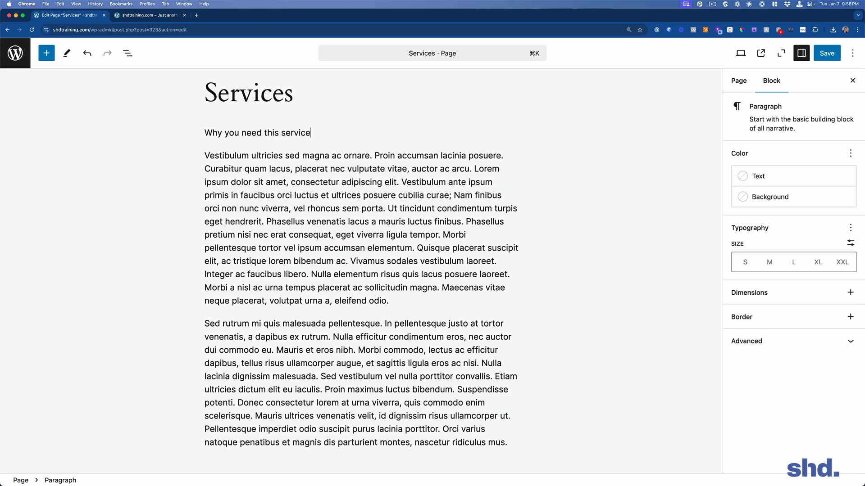
Replace the new opening line with "Our Best Service" and turn it into a heading.
{"action": "triple_click", "coordinate": [250, 133]}
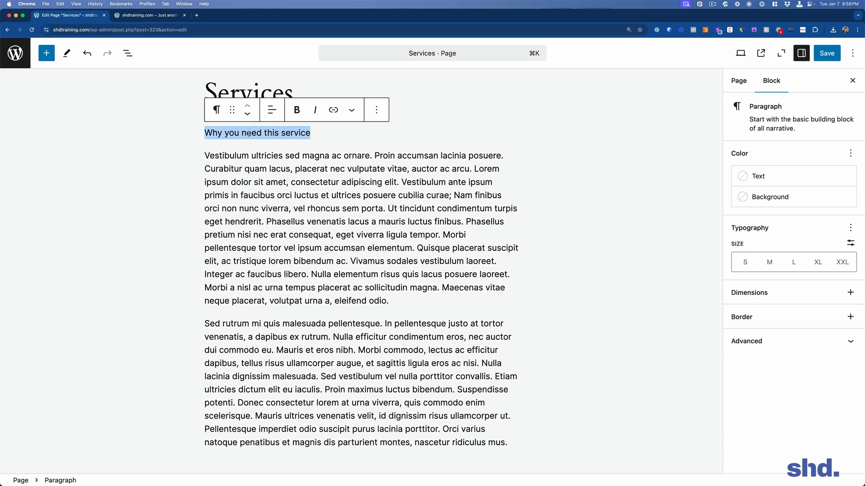
{"action": "type", "text": "Our Best Ser"}
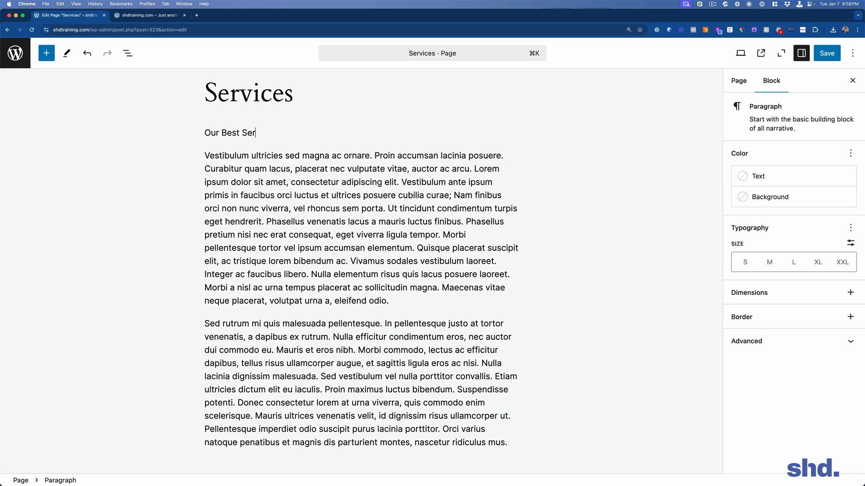
{"action": "type", "text": "vice"}
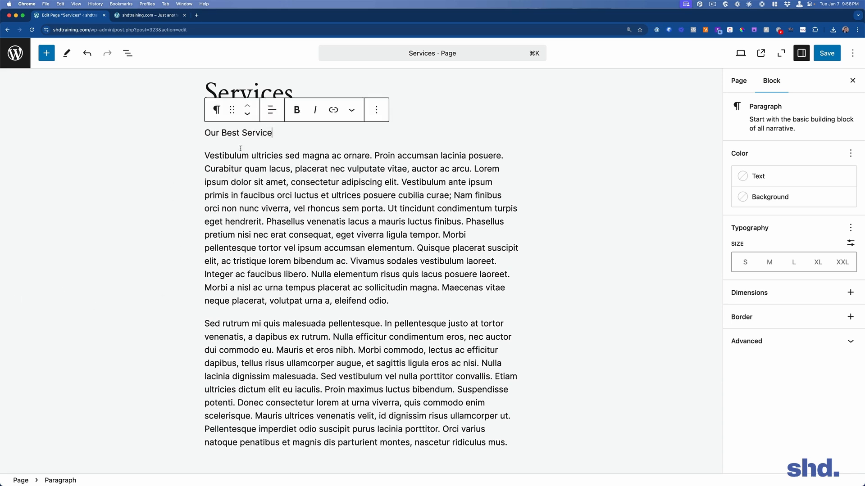
{"action": "triple_click", "coordinate": [264, 133]}
{"action": "left_click", "coordinate": [216, 110]}
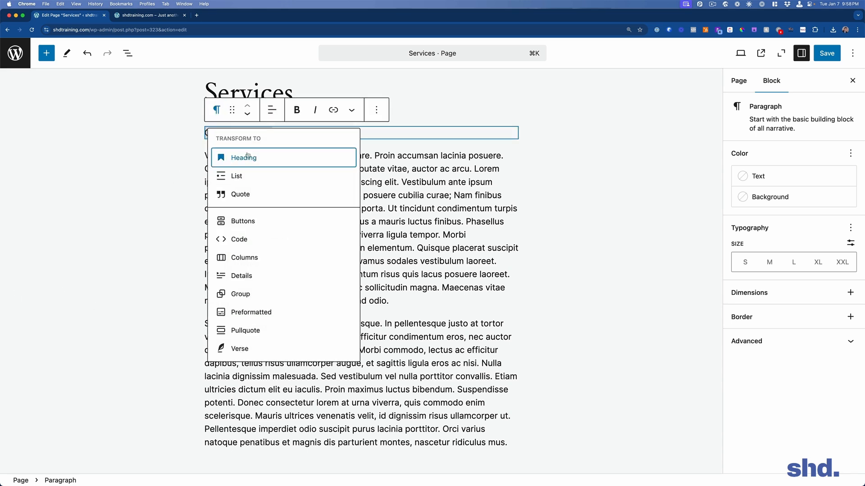
{"action": "left_click", "coordinate": [241, 158]}
Split the first body paragraph after "ligula tempor." and add the line "About the Service" between the two parts.
{"action": "left_click", "coordinate": [384, 193]}
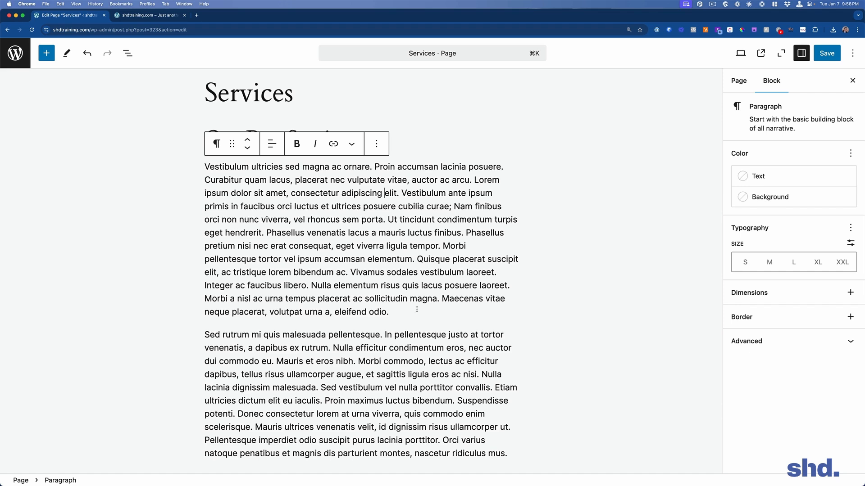
{"action": "key", "text": "Return"}
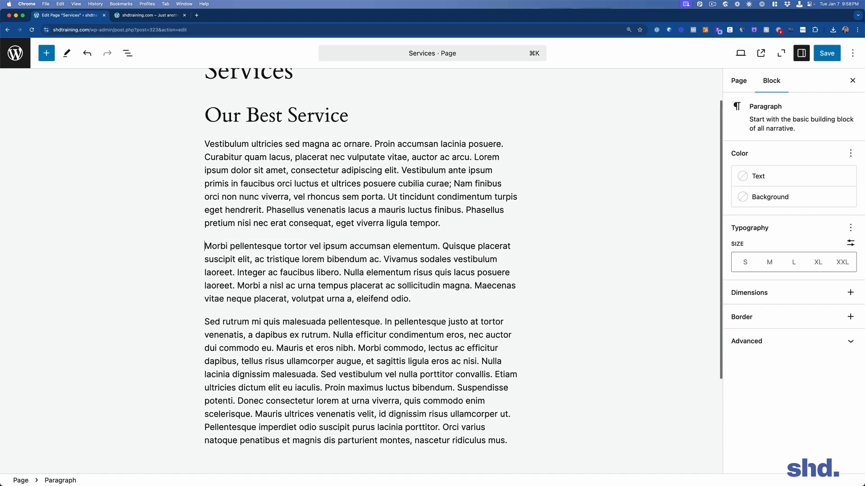
{"action": "key", "text": "Return"}
{"action": "type", "text": "D"}
{"action": "type", "text": "e"}
{"action": "key", "text": "BackSpace"}
{"action": "key", "text": "BackSpace"}
{"action": "type", "text": "About"}
{"action": "key", "text": "BackSpace"}
{"action": "key", "text": "BackSpace"}
{"action": "key", "text": "BackSpace"}
{"action": "type", "text": "out the Service"}
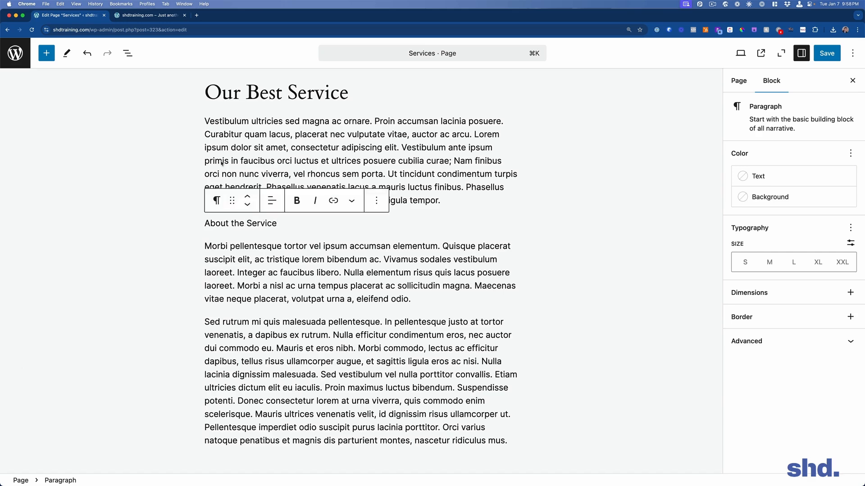
Turn the "About the Service" line into a level 3 heading.
{"action": "key", "text": "super+a"}
{"action": "left_click", "coordinate": [218, 201]}
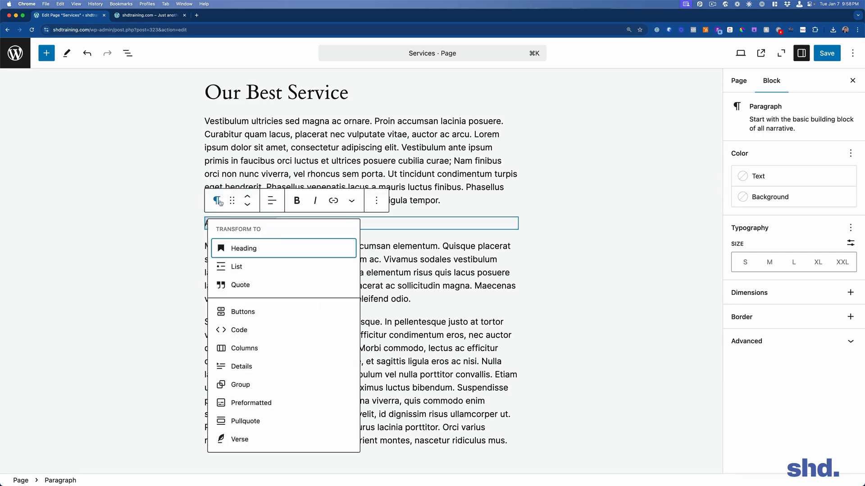
{"action": "left_click", "coordinate": [234, 248]}
{"action": "left_click", "coordinate": [290, 201]}
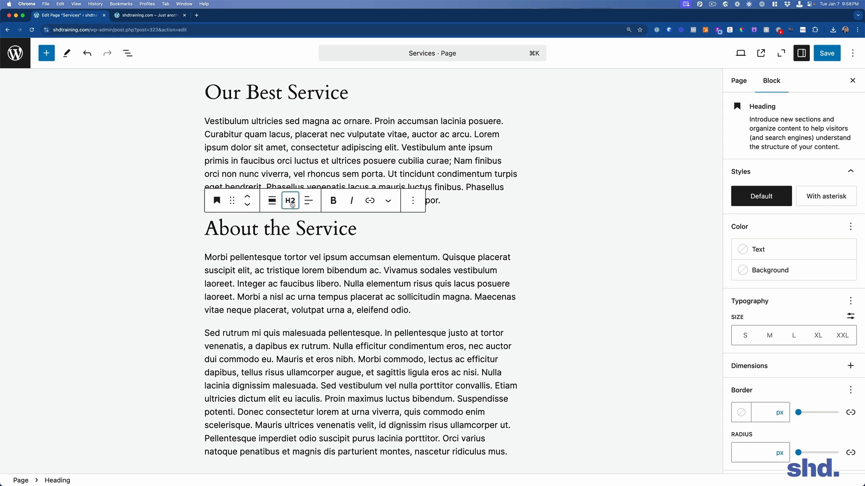
{"action": "left_click", "coordinate": [311, 267]}
Add an empty block after the paragraph under "About the Service" and browse the available text and media blocks.
{"action": "left_click", "coordinate": [396, 289]}
{"action": "scroll", "coordinate": [396, 290], "scroll_direction": "down", "scroll_amount": 1}
{"action": "scroll", "coordinate": [395, 290], "scroll_direction": "down", "scroll_amount": 3}
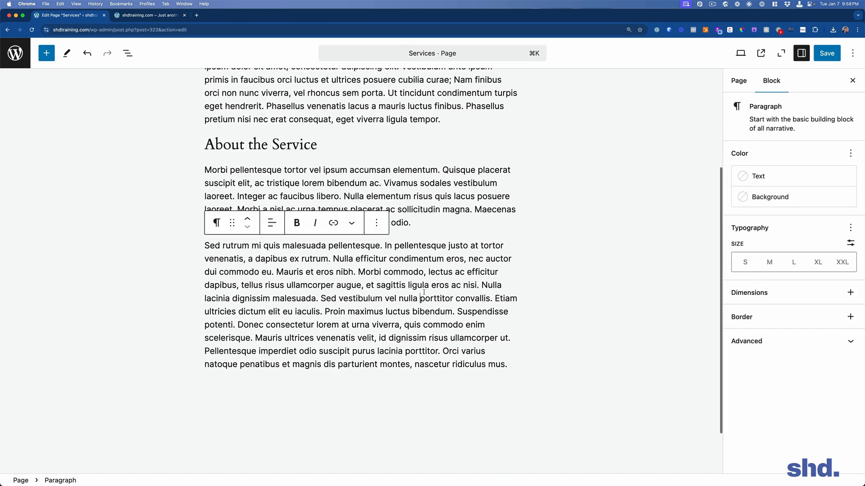
{"action": "left_click", "coordinate": [449, 224]}
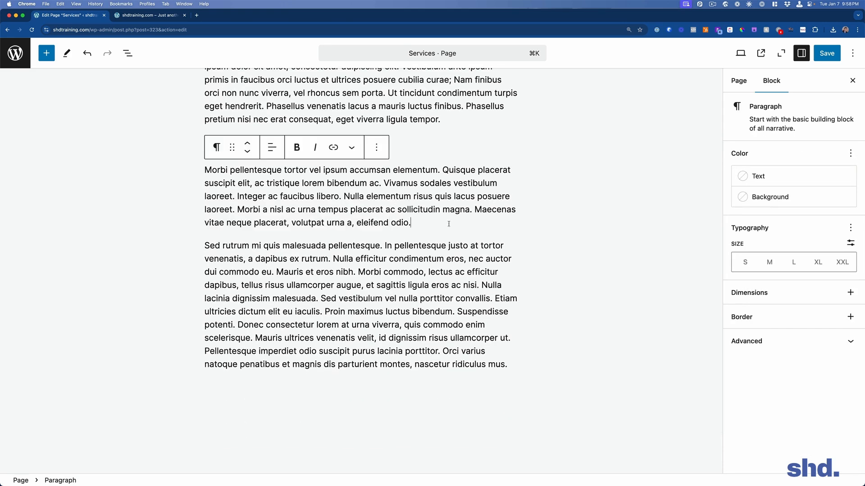
{"action": "key", "text": "Return"}
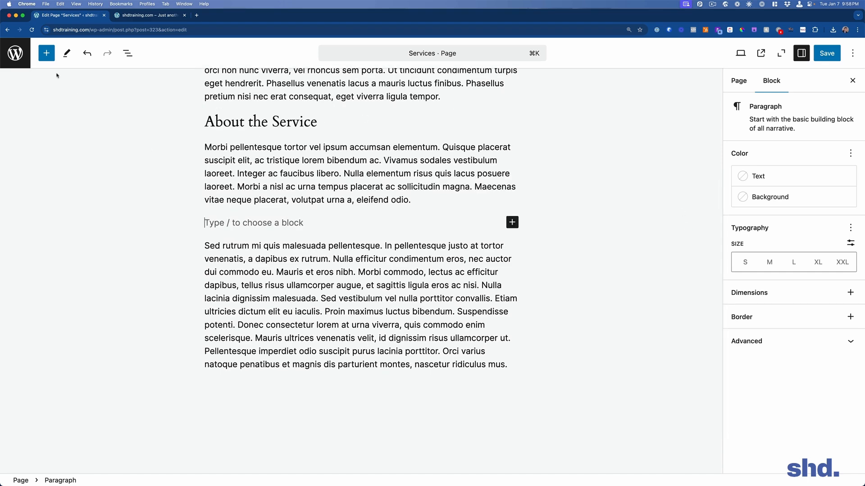
{"action": "left_click", "coordinate": [48, 58]}
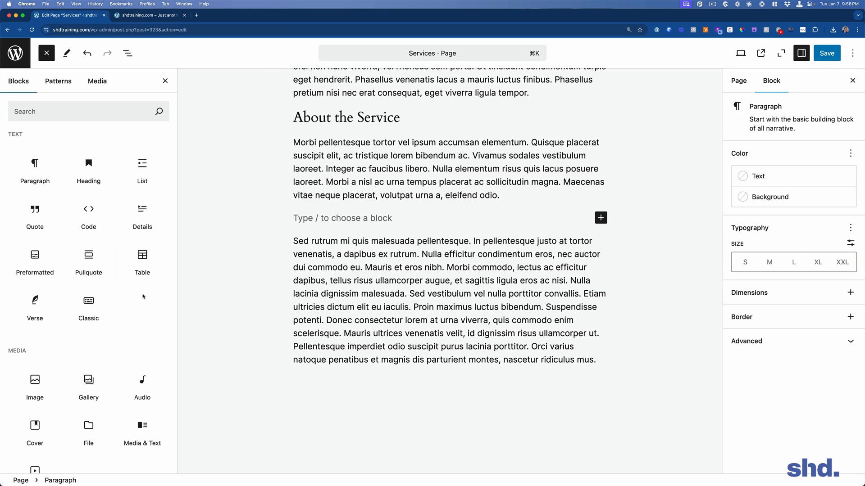
{"action": "scroll", "coordinate": [117, 297], "scroll_direction": "down", "scroll_amount": 2}
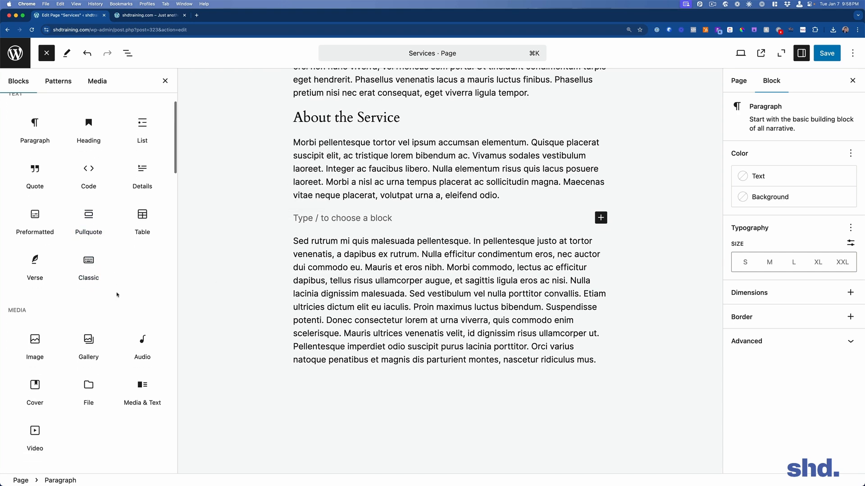
{"action": "scroll", "coordinate": [118, 293], "scroll_direction": "down", "scroll_amount": 2}
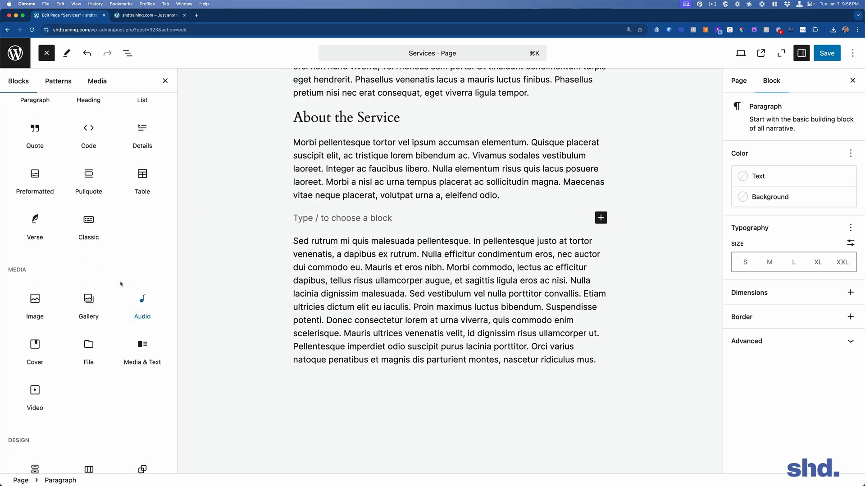
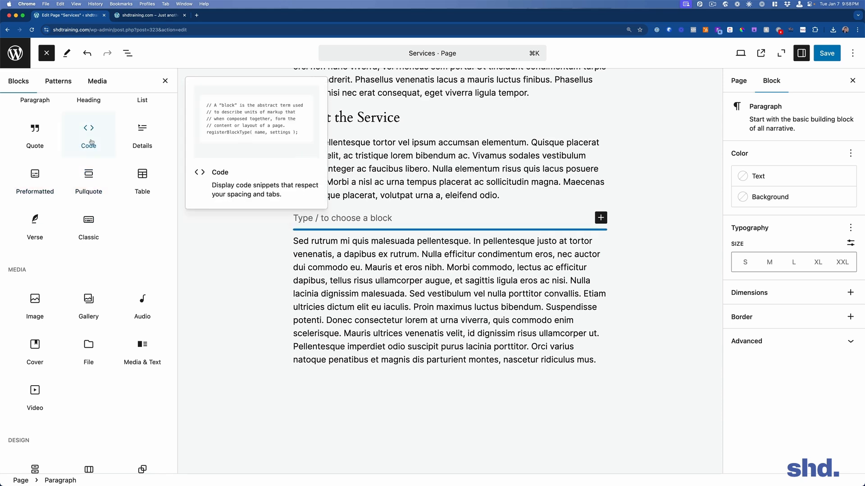
{"action": "scroll", "coordinate": [135, 189], "scroll_direction": "up", "scroll_amount": 2}
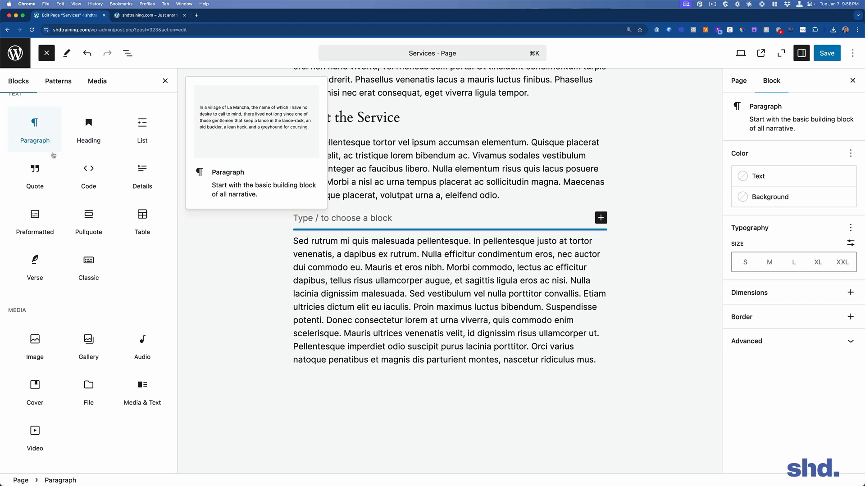
{"action": "scroll", "coordinate": [53, 154], "scroll_direction": "up", "scroll_amount": 2}
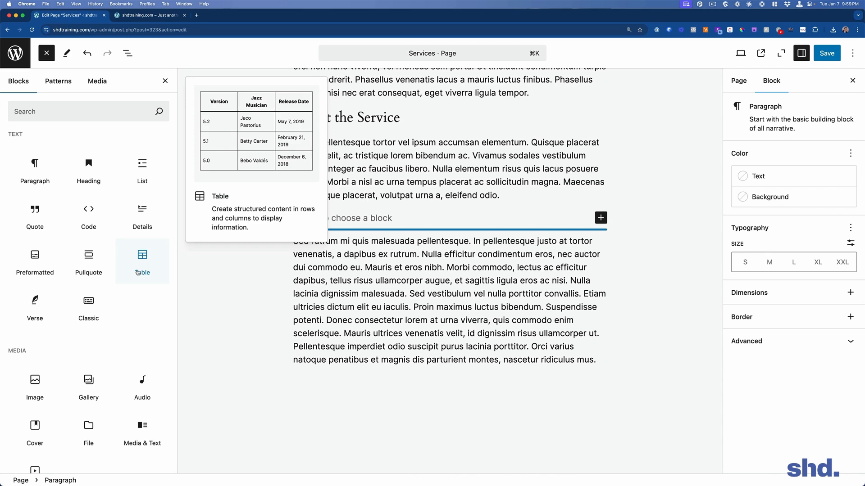
{"action": "scroll", "coordinate": [88, 311], "scroll_direction": "down", "scroll_amount": 2}
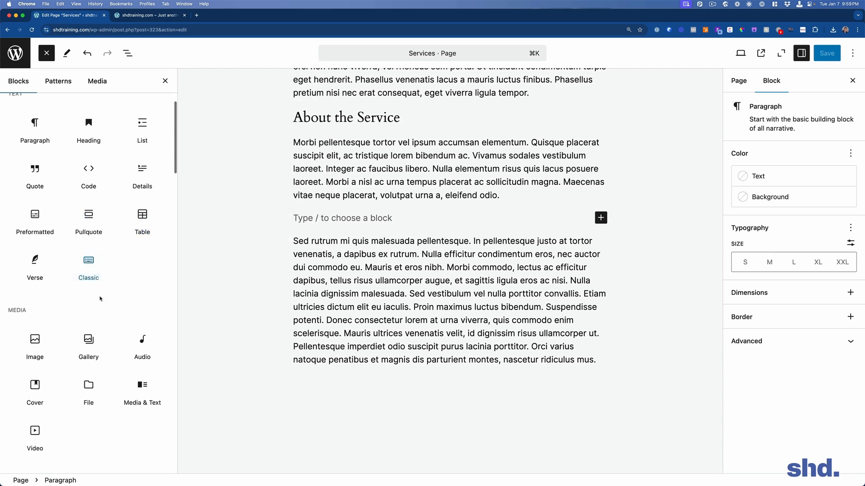
Insert an Image block at the empty line under the "About the Service" paragraph, and delete it.
{"action": "left_click", "coordinate": [37, 346]}
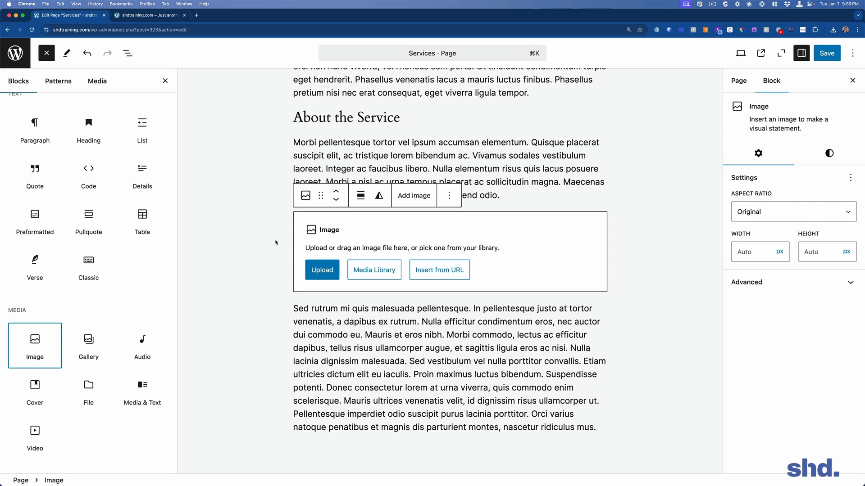
{"action": "left_click", "coordinate": [255, 240]}
{"action": "left_click", "coordinate": [323, 235]}
{"action": "key", "text": "BackSpace"}
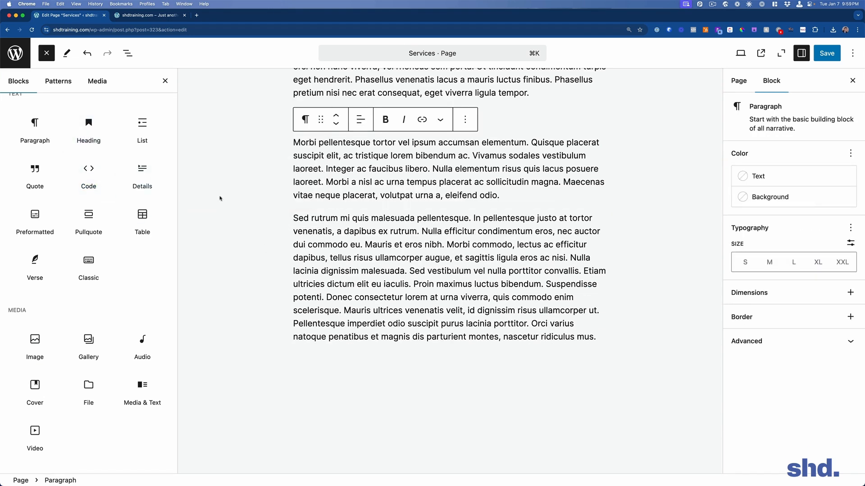
Repeat the Image block insertion on a new empty line after "eleifend odio.", and remove the block again.
{"action": "left_click", "coordinate": [253, 270]}
{"action": "scroll", "coordinate": [546, 325], "scroll_direction": "up", "scroll_amount": 2}
{"action": "left_click", "coordinate": [372, 282]}
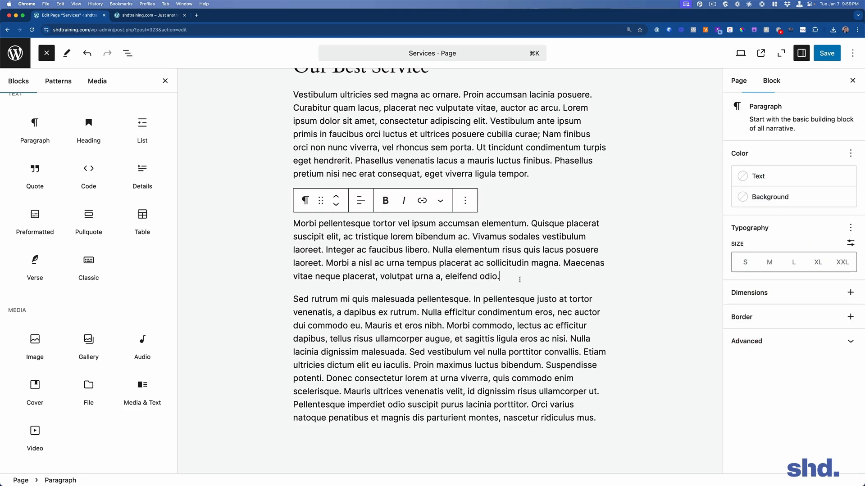
{"action": "key", "text": "Return"}
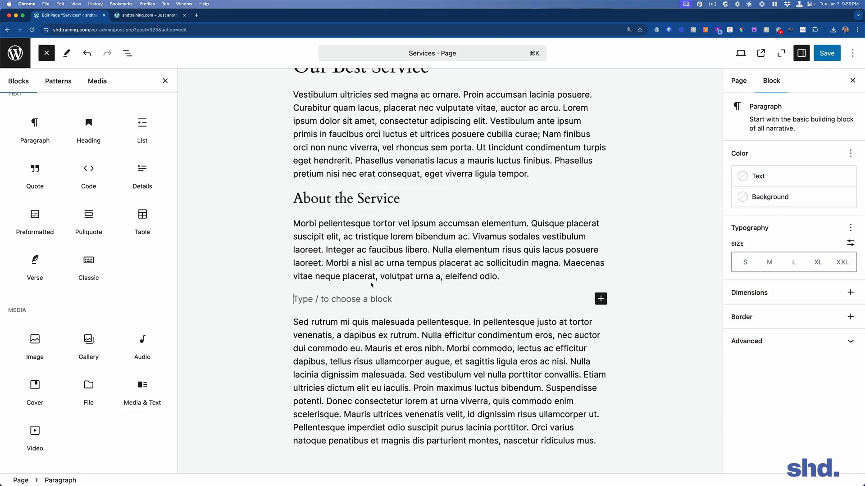
{"action": "left_click", "coordinate": [49, 55]}
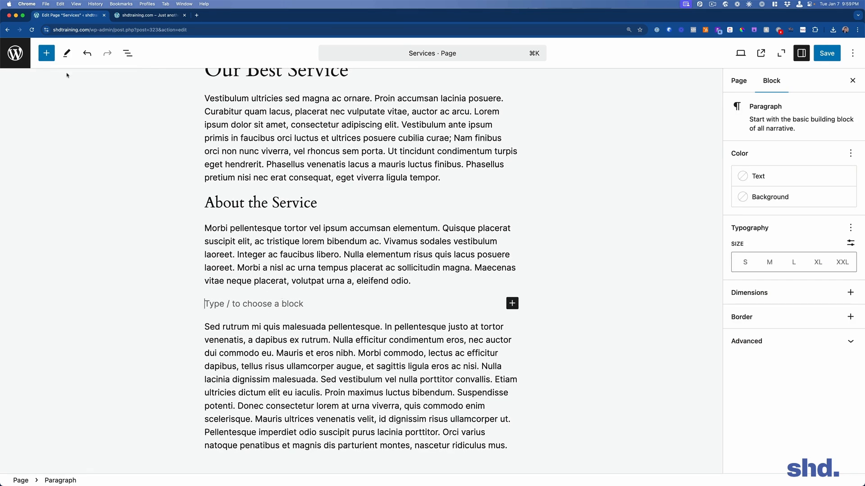
{"action": "left_click", "coordinate": [47, 53]}
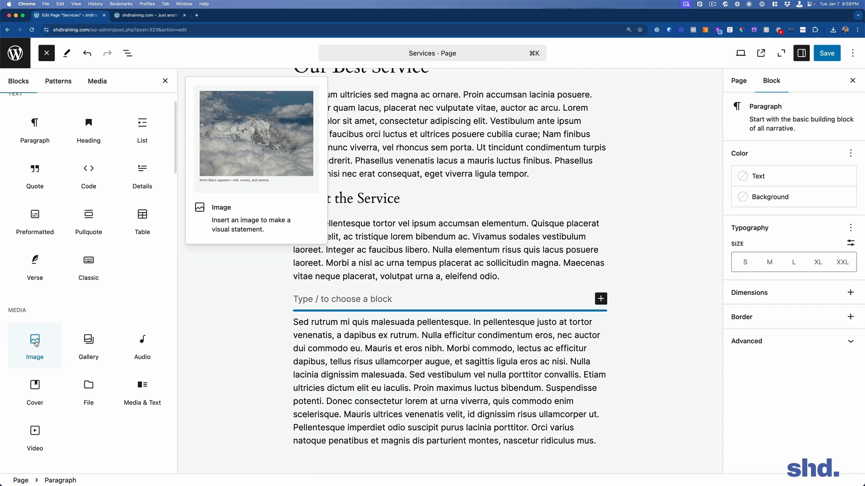
{"action": "left_click", "coordinate": [36, 344]}
{"action": "left_click", "coordinate": [47, 53]}
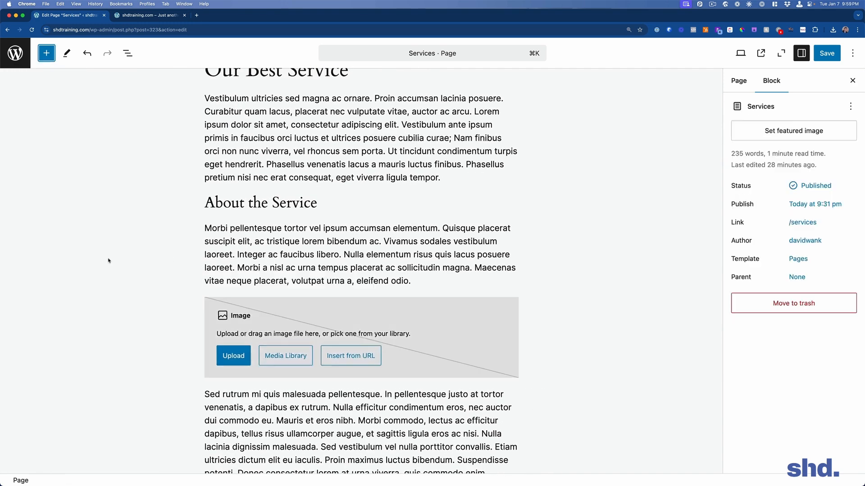
{"action": "key", "text": "BackSpace"}
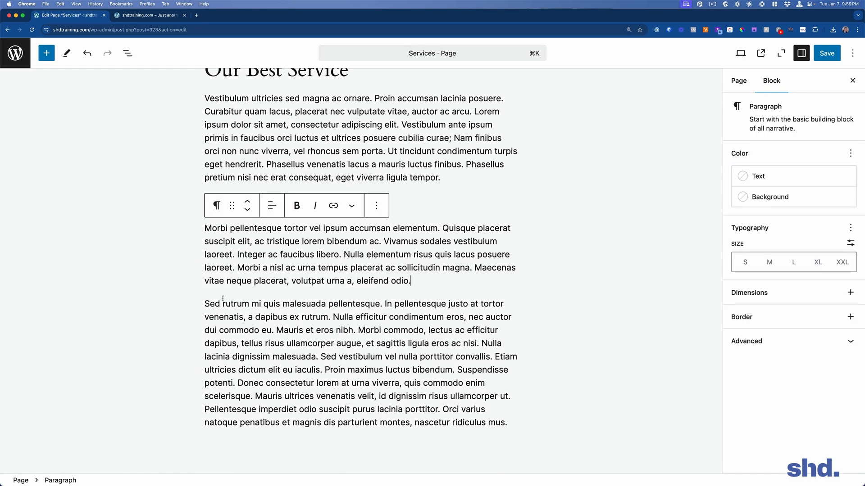
Insert an Image block on a new line after the "About the Service" paragraph ending in "eleifend odio.".
{"action": "key", "text": "Return"}
{"action": "type", "text": "."}
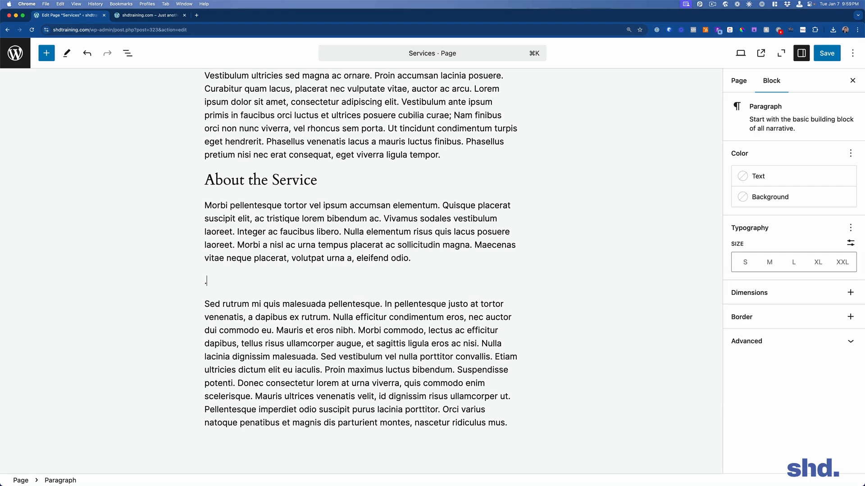
{"action": "key", "text": "BackSpace"}
{"action": "type", "text": "/"}
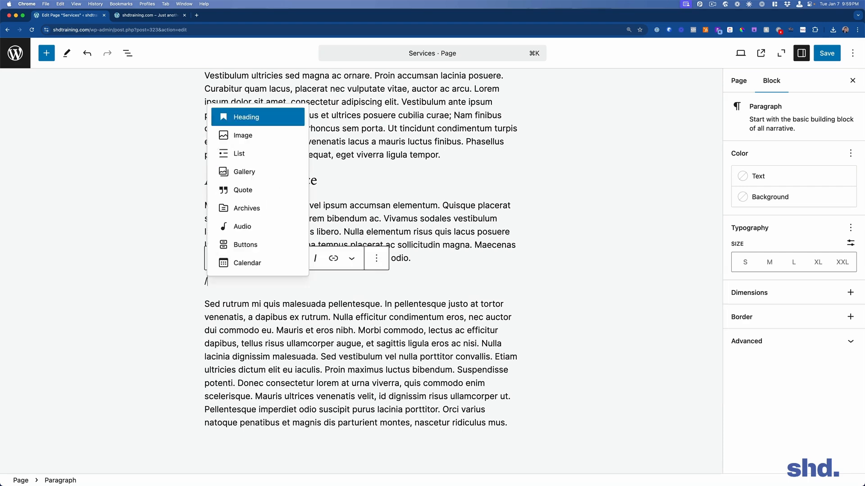
{"action": "left_click", "coordinate": [259, 134]}
{"action": "left_click", "coordinate": [528, 201]}
{"action": "scroll", "coordinate": [378, 286], "scroll_direction": "down", "scroll_amount": 2}
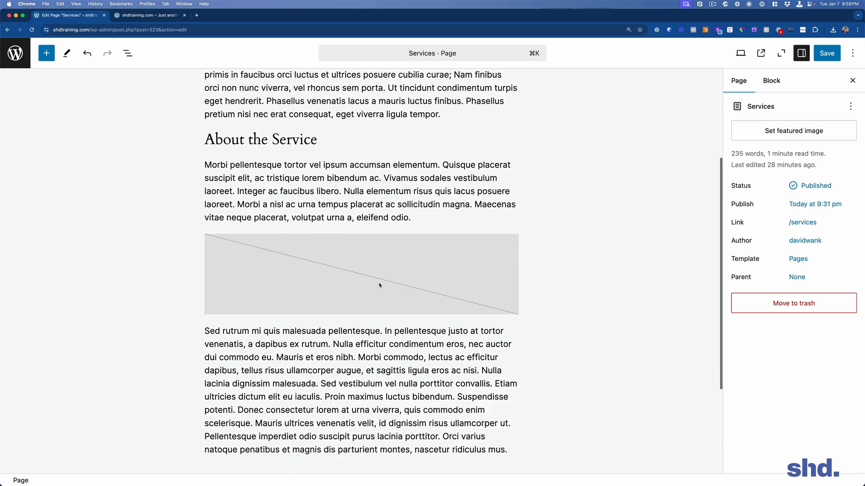
Check the image block's URL option, and fill the block with GA3-GA4-data-comapre.jpg from the media library.
{"action": "left_click", "coordinate": [381, 285]}
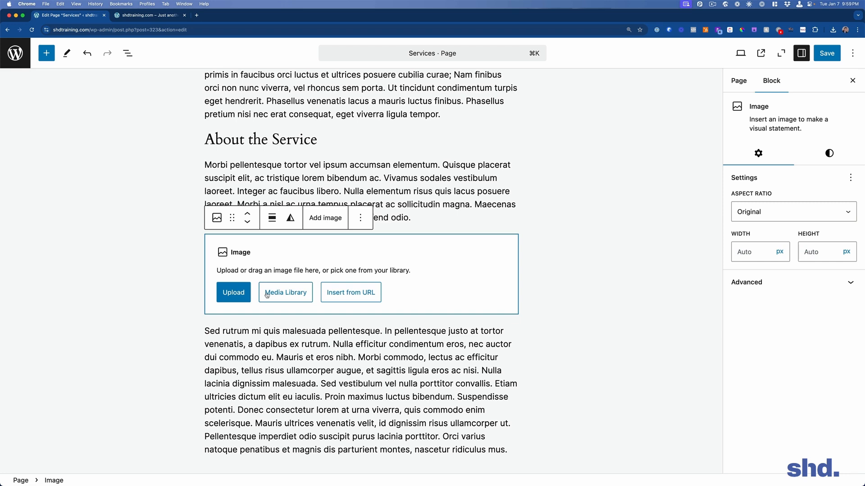
{"action": "left_click", "coordinate": [350, 292]}
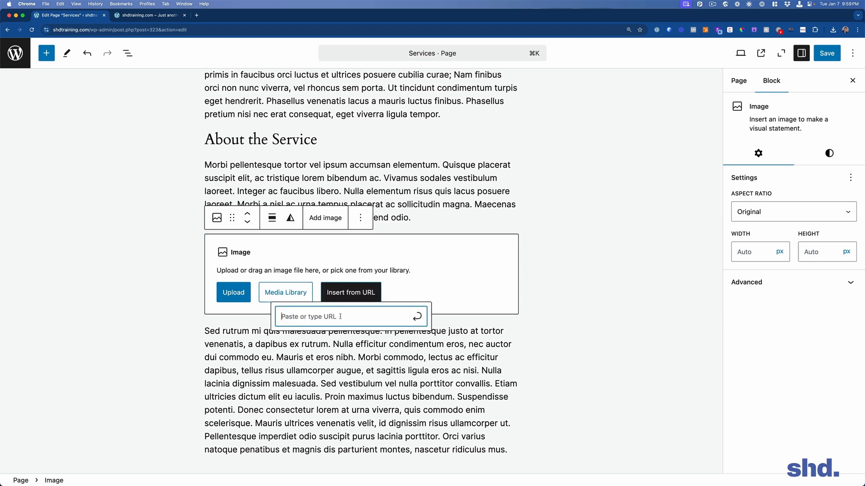
{"action": "left_click", "coordinate": [598, 305]}
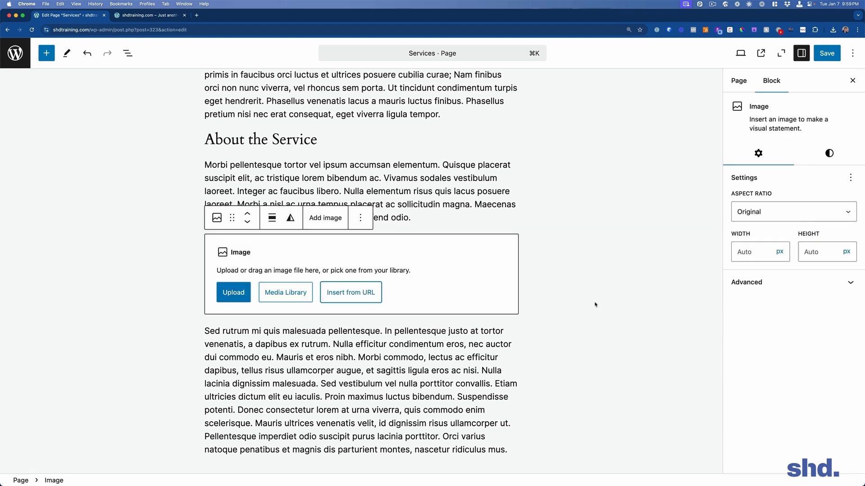
{"action": "left_click", "coordinate": [286, 293]}
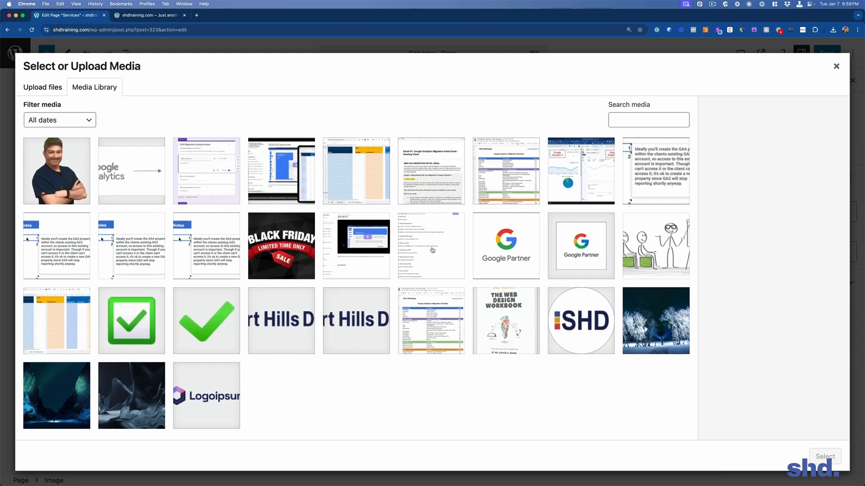
{"action": "left_click", "coordinate": [73, 186]}
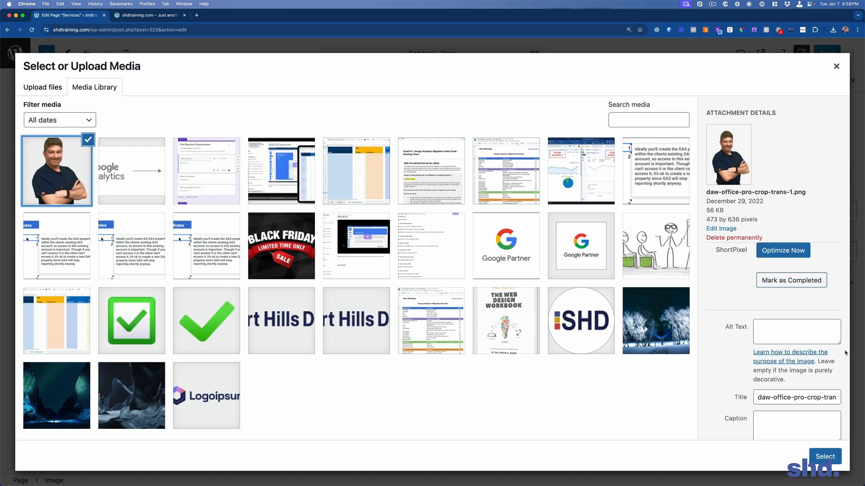
{"action": "left_click", "coordinate": [598, 182]}
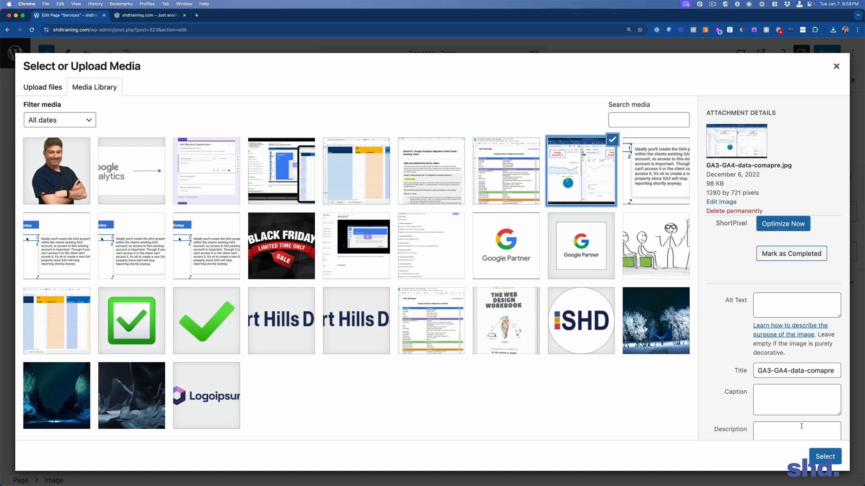
{"action": "left_click", "coordinate": [828, 457]}
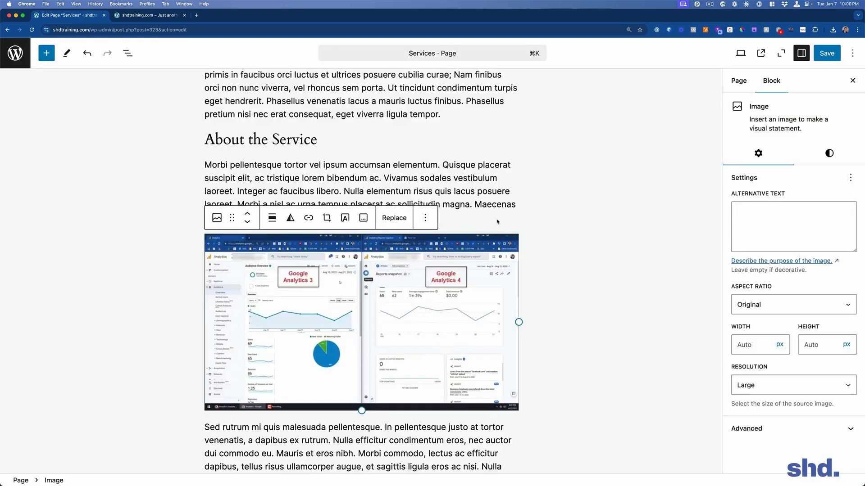
Save the Services page with its new image, and close the browser tab showing the site's Home page.
{"action": "left_click", "coordinate": [518, 205]}
{"action": "scroll", "coordinate": [523, 205], "scroll_direction": "down", "scroll_amount": 3}
{"action": "scroll", "coordinate": [488, 184], "scroll_direction": "up", "scroll_amount": 4}
{"action": "left_click", "coordinate": [425, 318]}
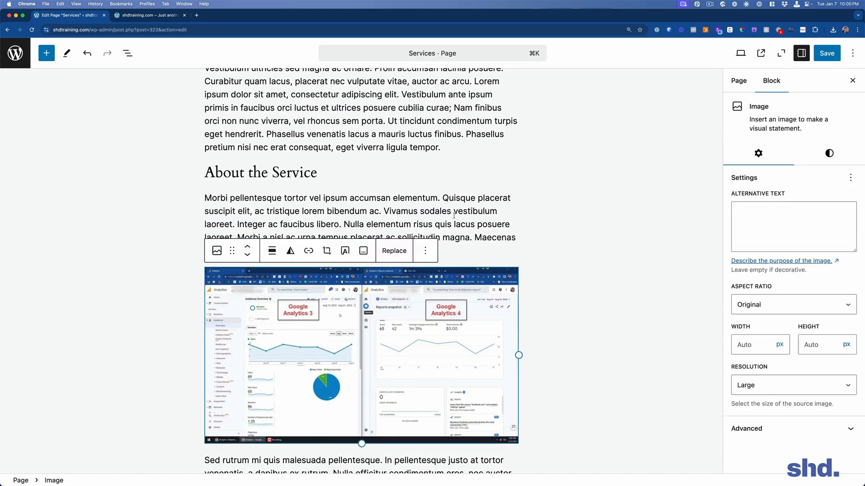
{"action": "left_click", "coordinate": [826, 54]}
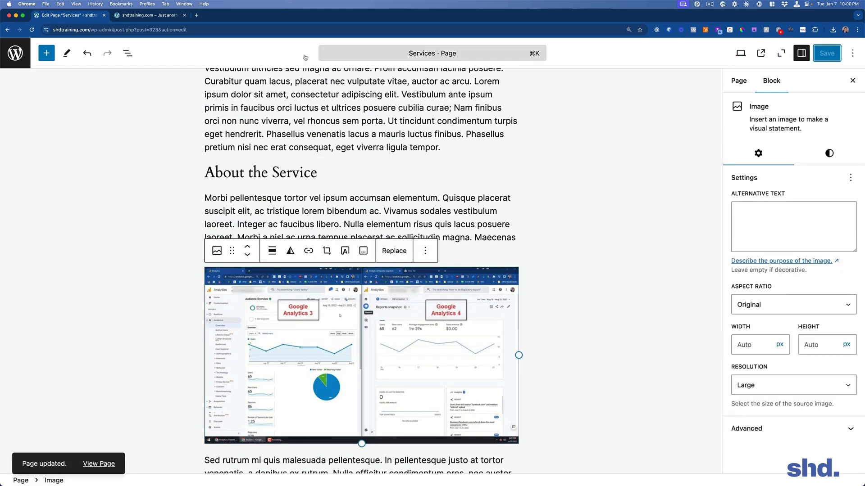
{"action": "left_click", "coordinate": [132, 17]}
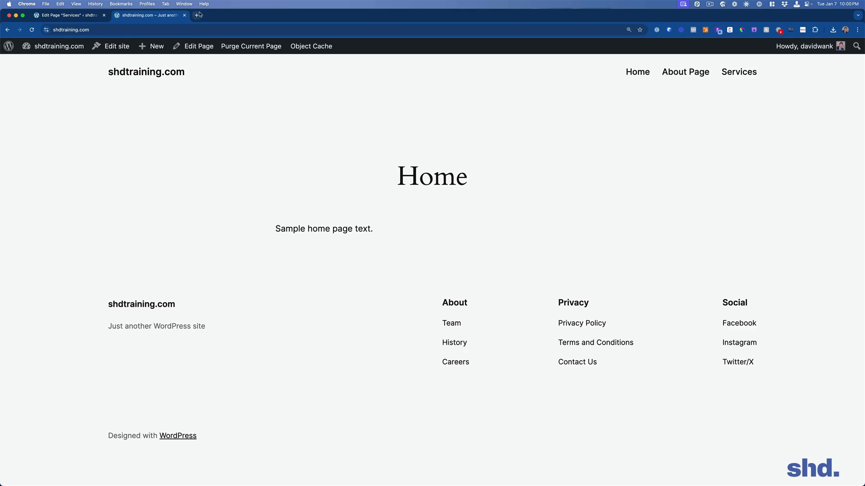
{"action": "left_click", "coordinate": [184, 15]}
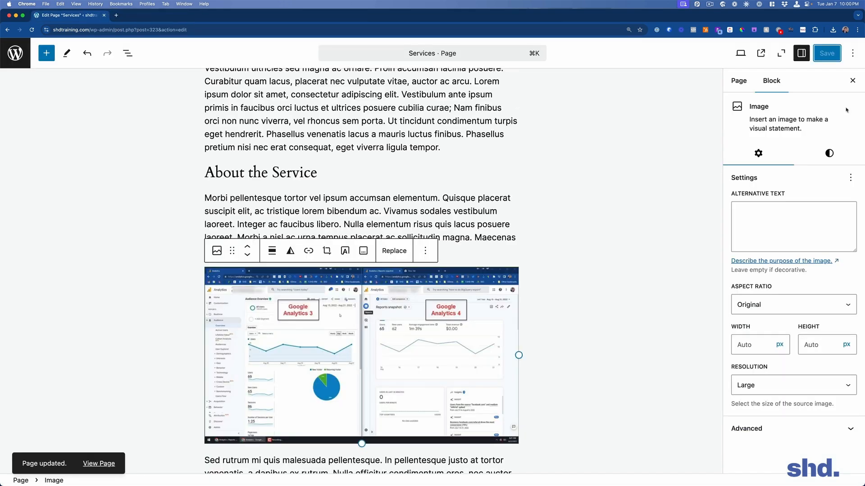
View the published Services page in a new tab to check the image under "About the Service", and return to the editor.
{"action": "left_click", "coordinate": [760, 53]}
{"action": "scroll", "coordinate": [578, 217], "scroll_direction": "down", "scroll_amount": 15}
{"action": "scroll", "coordinate": [574, 218], "scroll_direction": "up", "scroll_amount": 10}
{"action": "scroll", "coordinate": [574, 218], "scroll_direction": "down", "scroll_amount": 5}
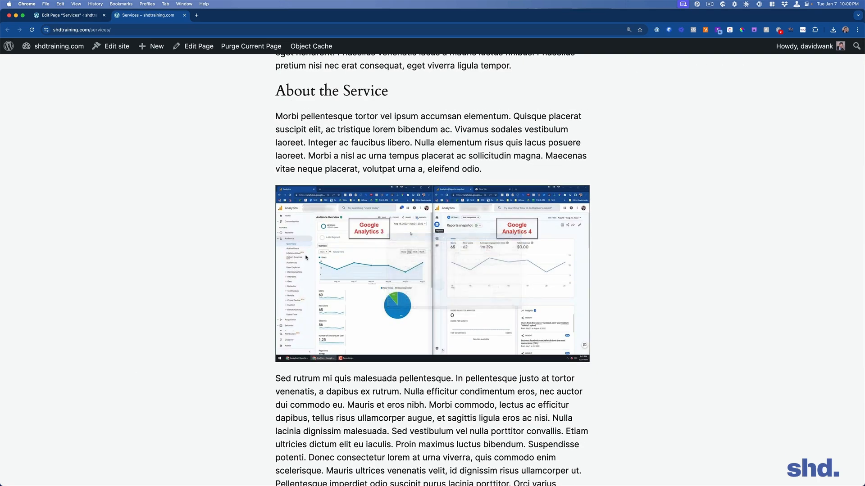
{"action": "left_click", "coordinate": [50, 17]}
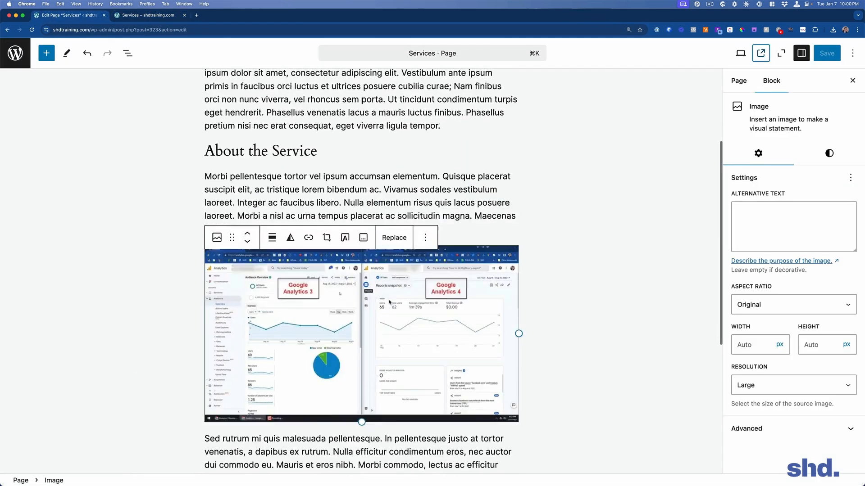
Shrink the Google Analytics image proportionally by hand to about 405 px wide.
{"action": "left_click", "coordinate": [599, 252]}
{"action": "left_click", "coordinate": [498, 276]}
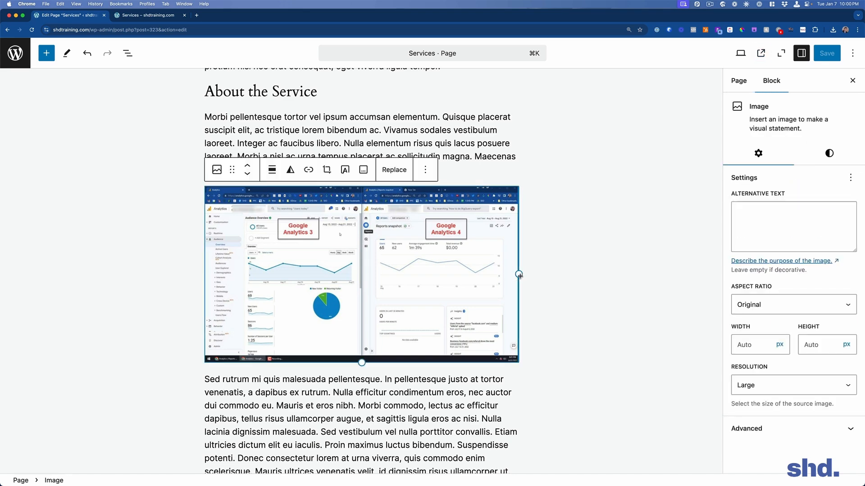
{"action": "left_click_drag", "start_coordinate": [519, 275], "coordinate": [386, 277]}
{"action": "left_click_drag", "start_coordinate": [384, 237], "coordinate": [409, 243]}
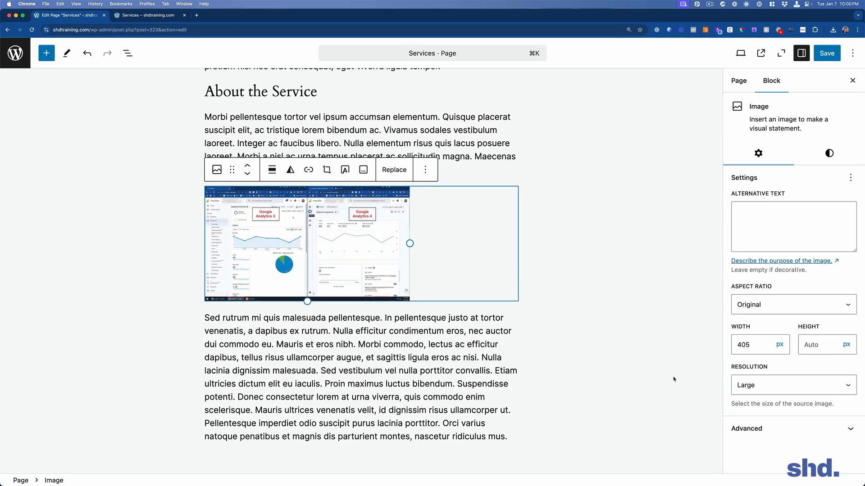
Set the Google Analytics image's width to exactly 400 px, leaving its height on Auto.
{"action": "double_click", "coordinate": [751, 346]}
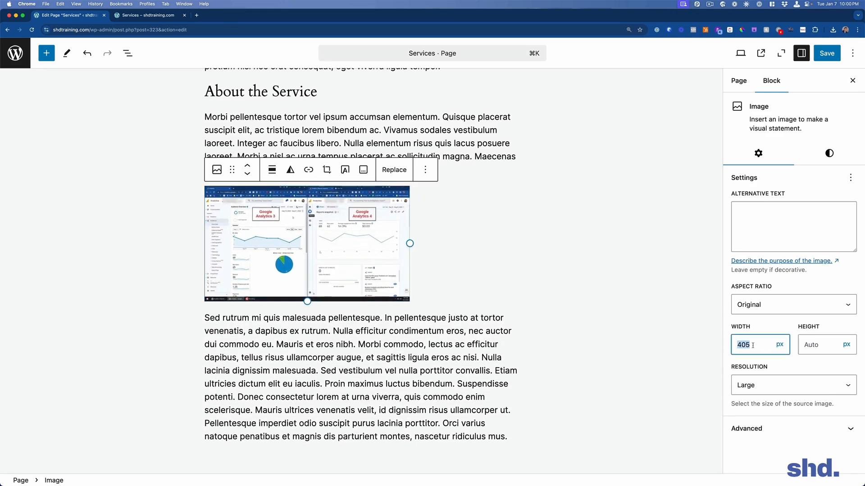
{"action": "left_click", "coordinate": [780, 345]}
{"action": "left_click", "coordinate": [758, 345]}
{"action": "left_click_drag", "start_coordinate": [759, 345], "coordinate": [707, 350]}
{"action": "type", "text": "400"}
{"action": "key", "text": "Tab"}
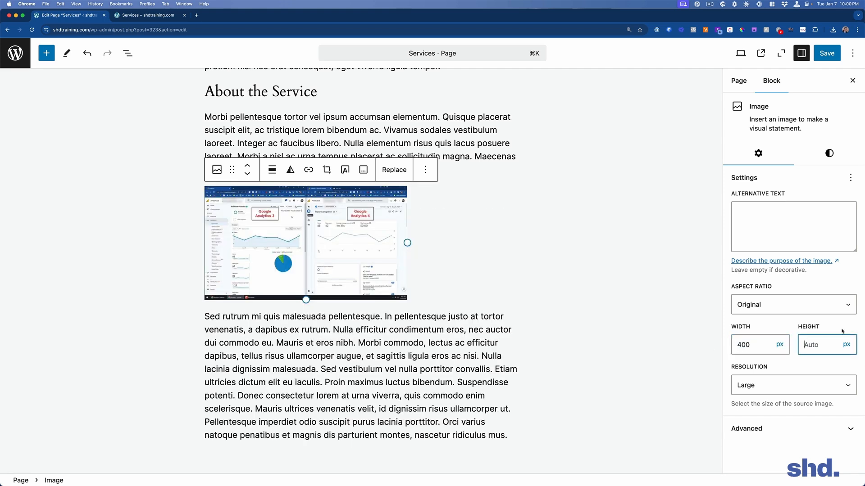
{"action": "left_click", "coordinate": [644, 396]}
Save the page, reload the published Services page to check the resized image, and return to the editor.
{"action": "left_click", "coordinate": [827, 53]}
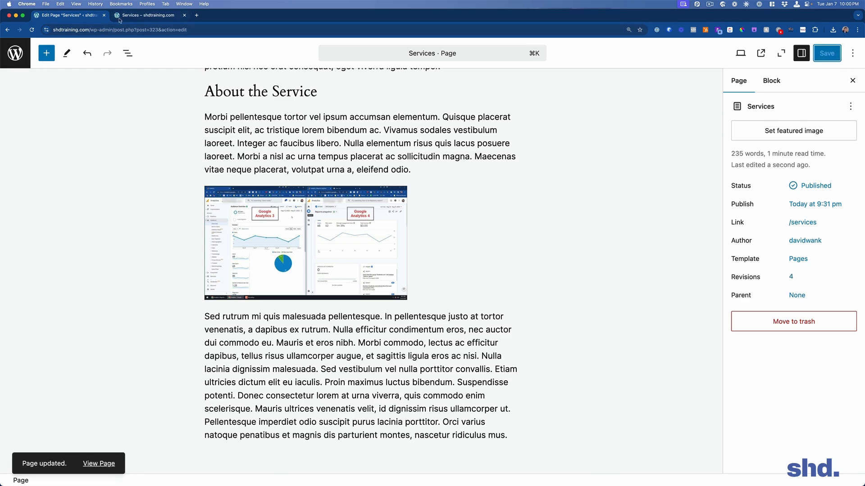
{"action": "left_click", "coordinate": [118, 18]}
{"action": "key", "text": "super+r"}
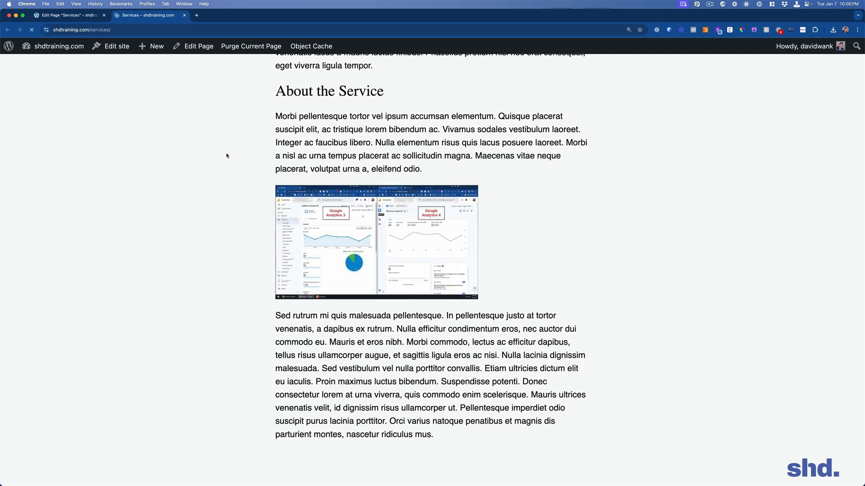
{"action": "key", "text": "super+alt+Left"}
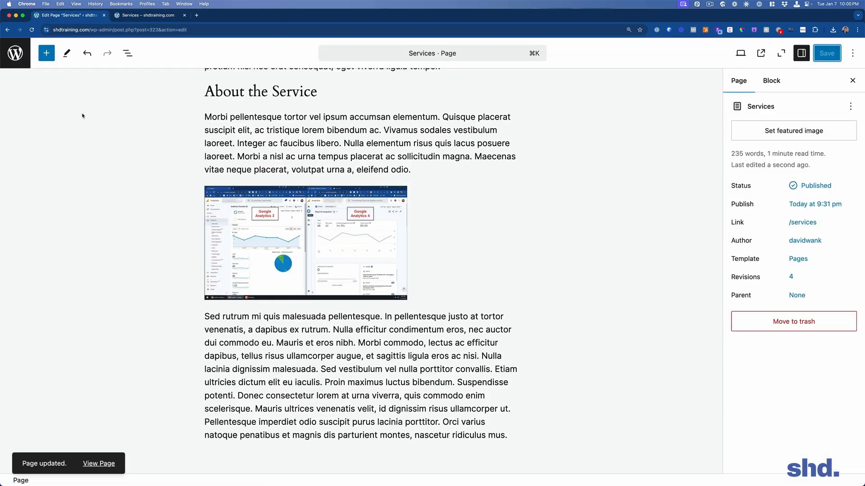
Try the Rounded style on the Google Analytics image, and switch it back to Default.
{"action": "scroll", "coordinate": [338, 213], "scroll_direction": "down", "scroll_amount": 3}
{"action": "scroll", "coordinate": [337, 213], "scroll_direction": "up", "scroll_amount": 3}
{"action": "left_click", "coordinate": [337, 213]}
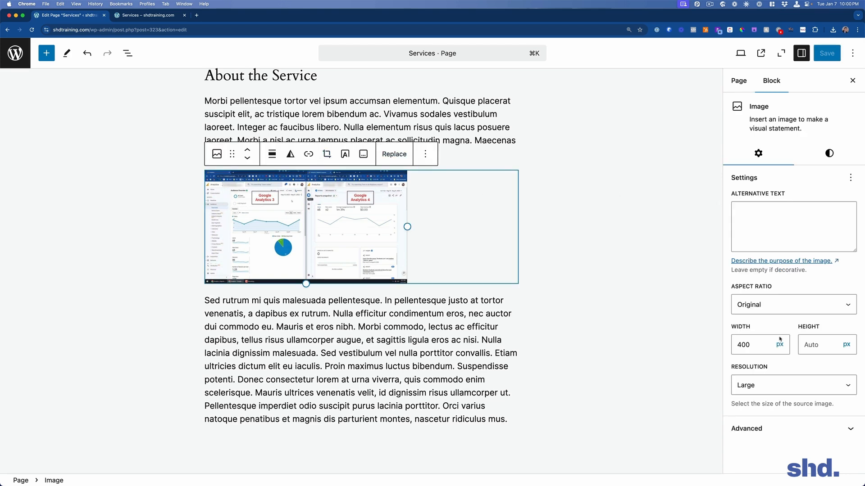
{"action": "left_click", "coordinate": [829, 153]}
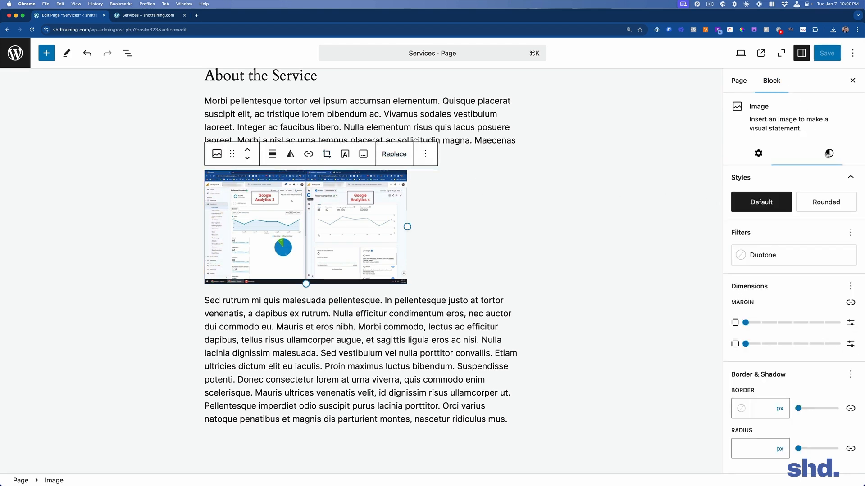
{"action": "left_click", "coordinate": [821, 208]}
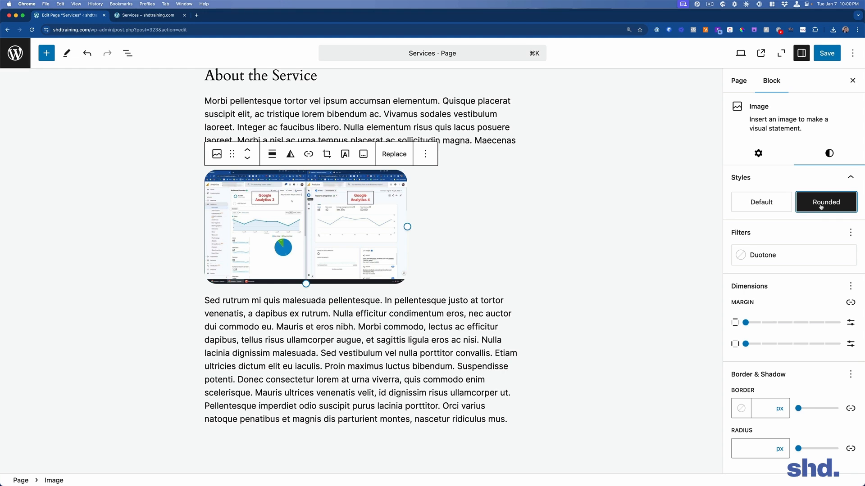
{"action": "left_click", "coordinate": [766, 208]}
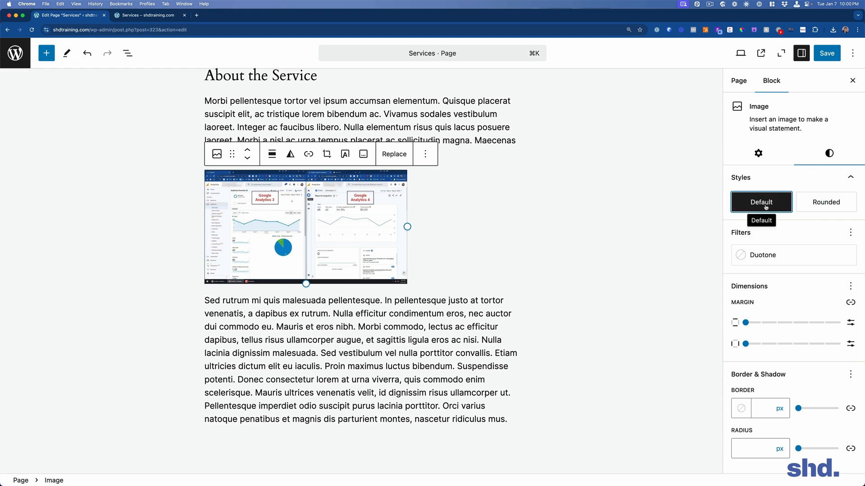
Open the border colour choices for the Google Analytics image.
{"action": "left_click", "coordinate": [739, 410]}
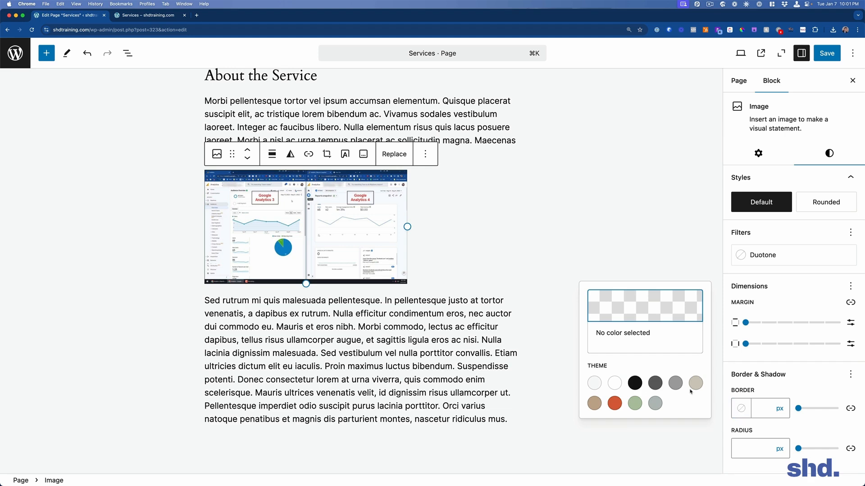
Set the Google Analytics image's border colour to the black Contrast theme colour and save the page.
{"action": "left_click", "coordinate": [634, 362]}
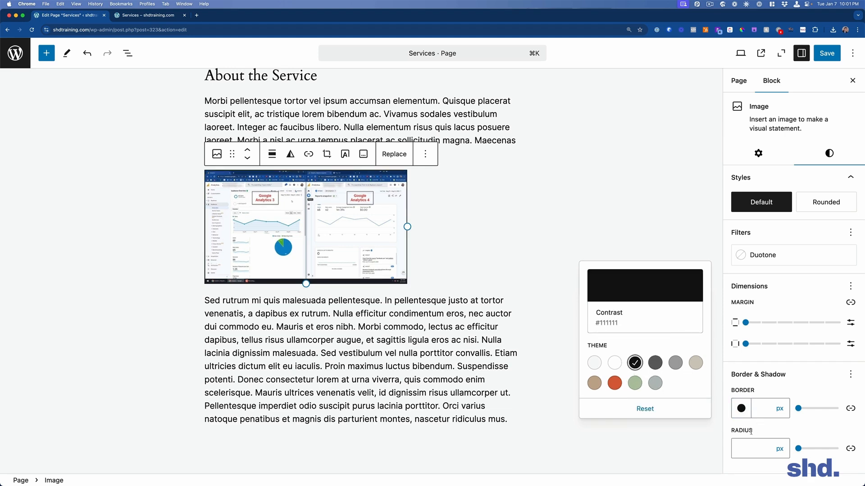
{"action": "left_click", "coordinate": [621, 440]}
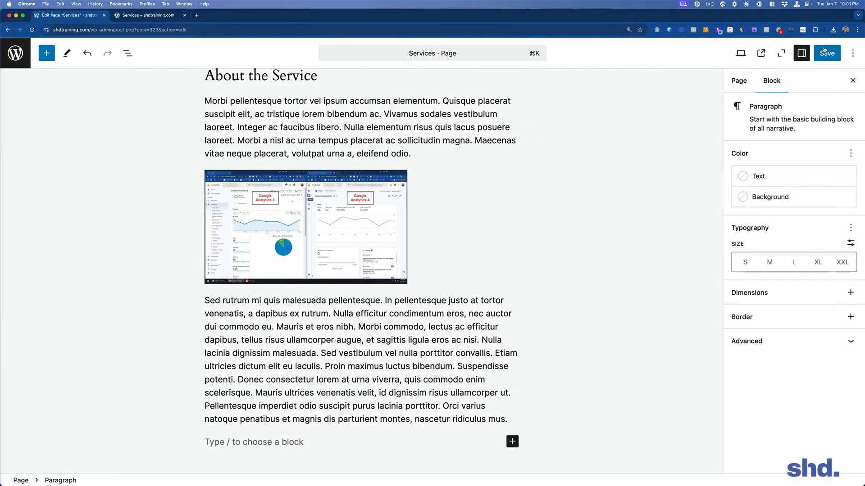
{"action": "left_click", "coordinate": [826, 53]}
Reload the live Services page to check the image's border, and return to the page editor.
{"action": "left_click", "coordinate": [138, 15]}
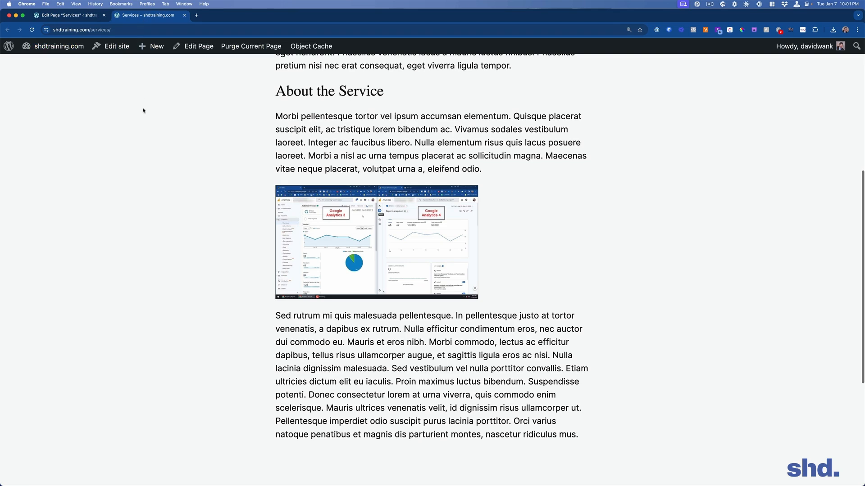
{"action": "key", "text": "super+r"}
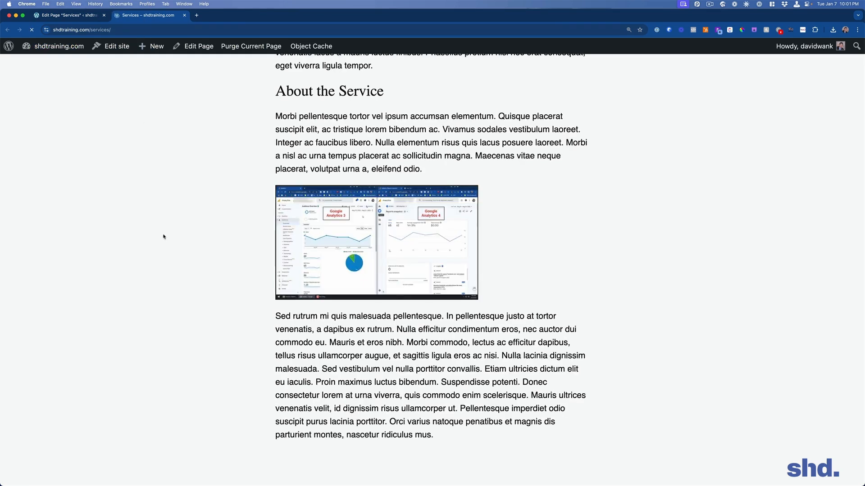
{"action": "left_click", "coordinate": [41, 14]}
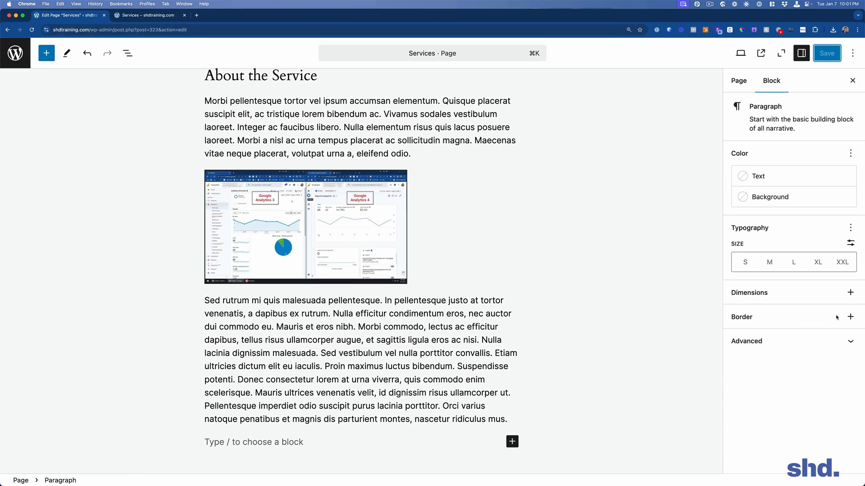
Look through the Google Analytics image's block settings, advanced section and block options.
{"action": "left_click", "coordinate": [851, 317]}
{"action": "left_click", "coordinate": [442, 217]}
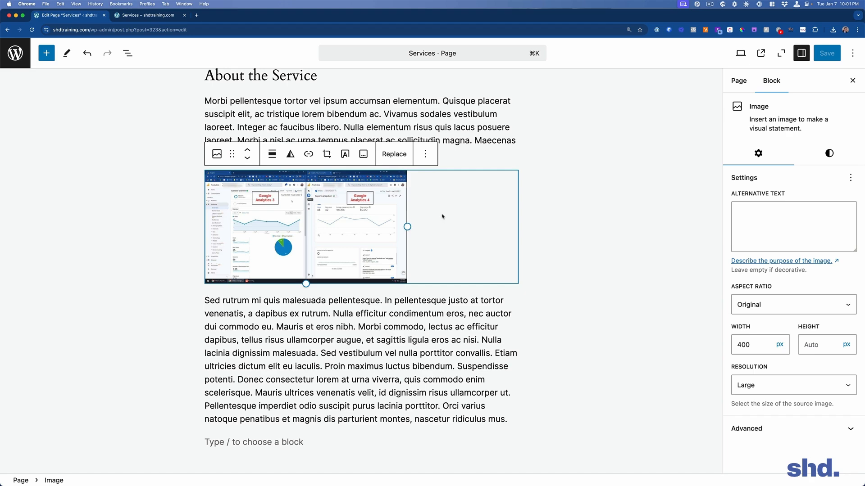
{"action": "left_click", "coordinate": [760, 428]}
{"action": "scroll", "coordinate": [809, 345], "scroll_direction": "up", "scroll_amount": 5}
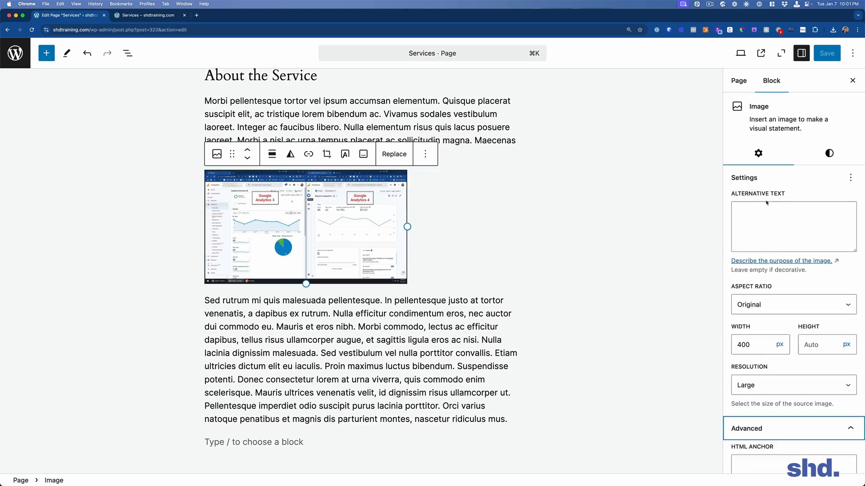
{"action": "left_click", "coordinate": [739, 81]}
{"action": "left_click", "coordinate": [771, 81]}
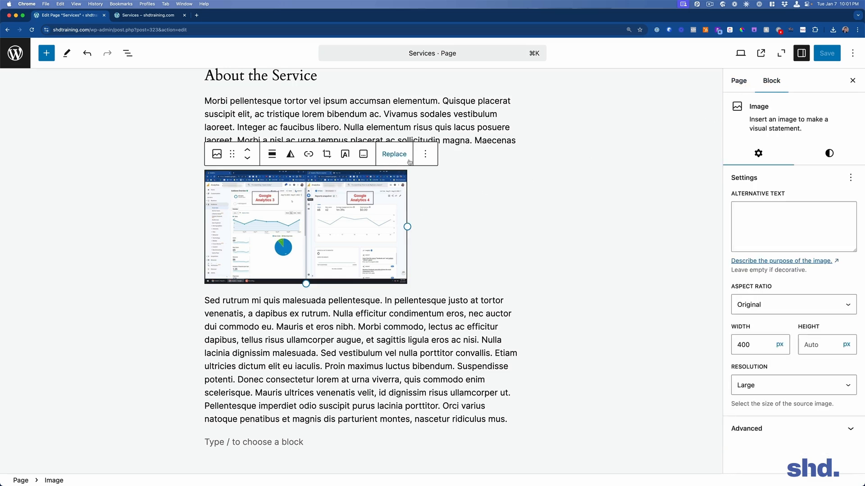
{"action": "left_click", "coordinate": [425, 154]}
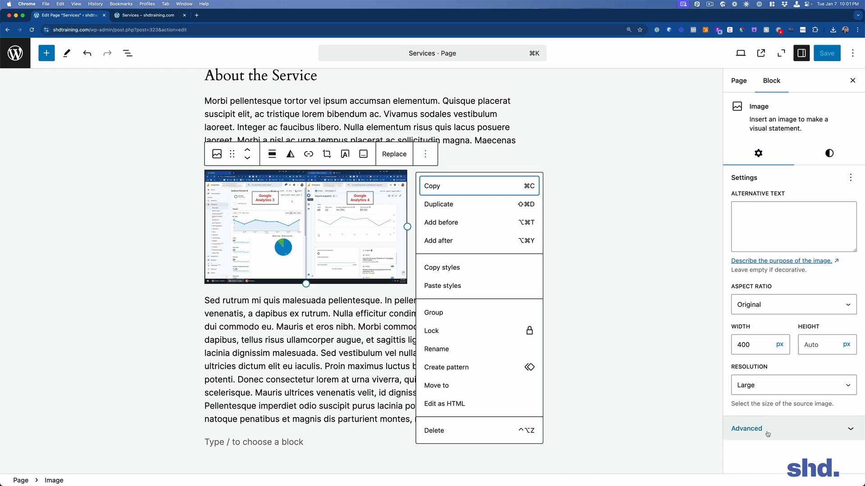
{"action": "left_click", "coordinate": [630, 368]}
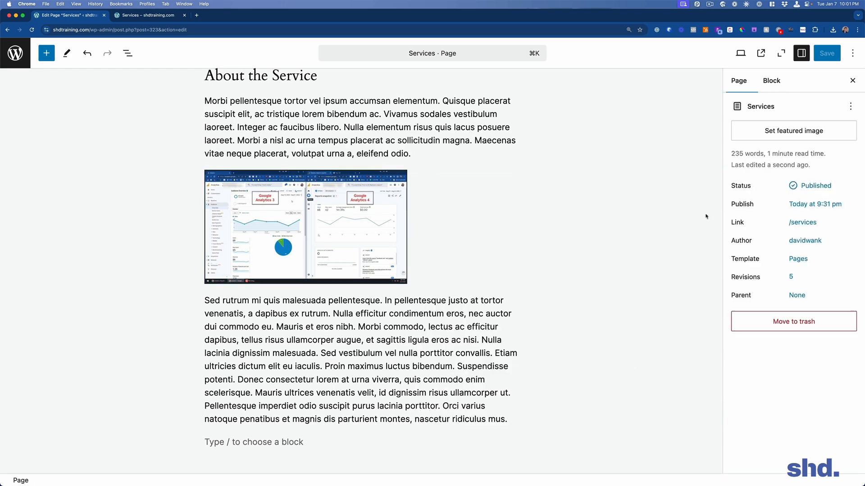
Reset the Google Analytics image's border colour and save the page.
{"action": "left_click", "coordinate": [828, 159]}
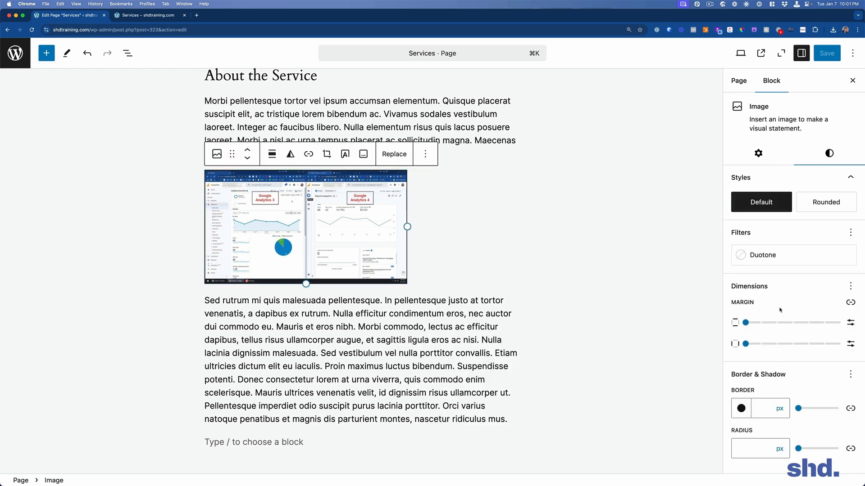
{"action": "left_click", "coordinate": [741, 408]}
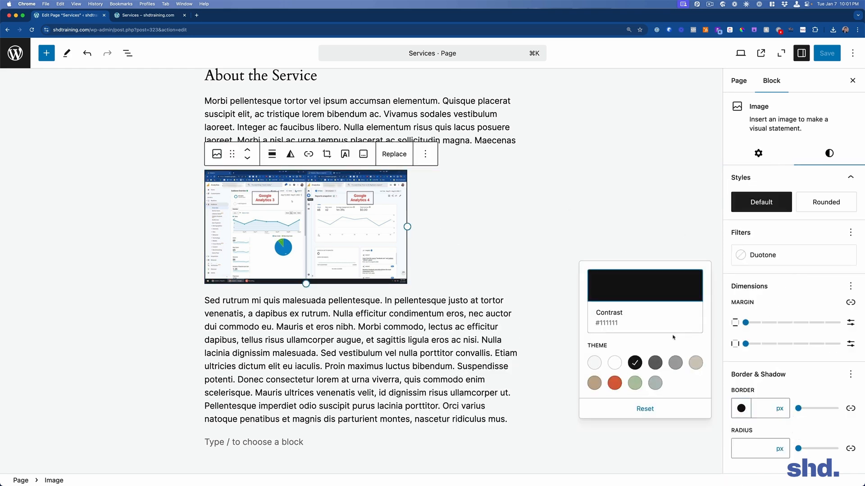
{"action": "left_click", "coordinate": [639, 411]}
{"action": "left_click", "coordinate": [463, 228]}
{"action": "key", "text": "super+s"}
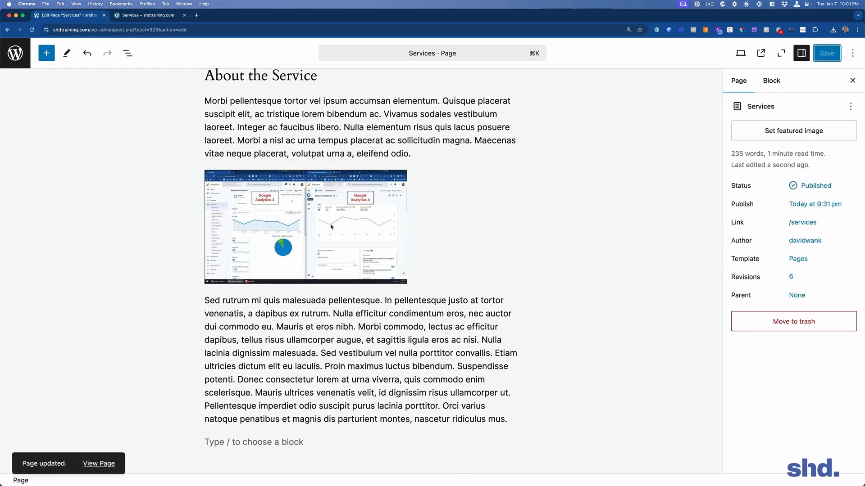
Check the border colour setting of the Google Analytics image.
{"action": "left_click", "coordinate": [409, 244]}
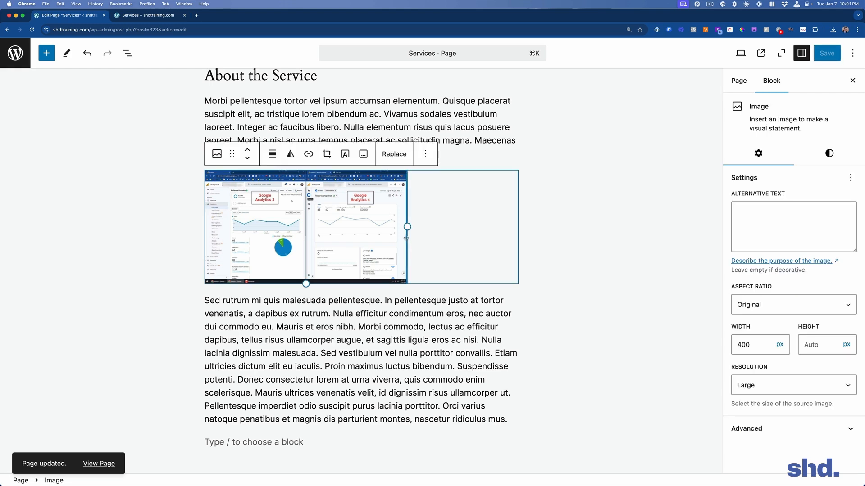
{"action": "left_click", "coordinate": [830, 154]}
{"action": "left_click", "coordinate": [741, 408]}
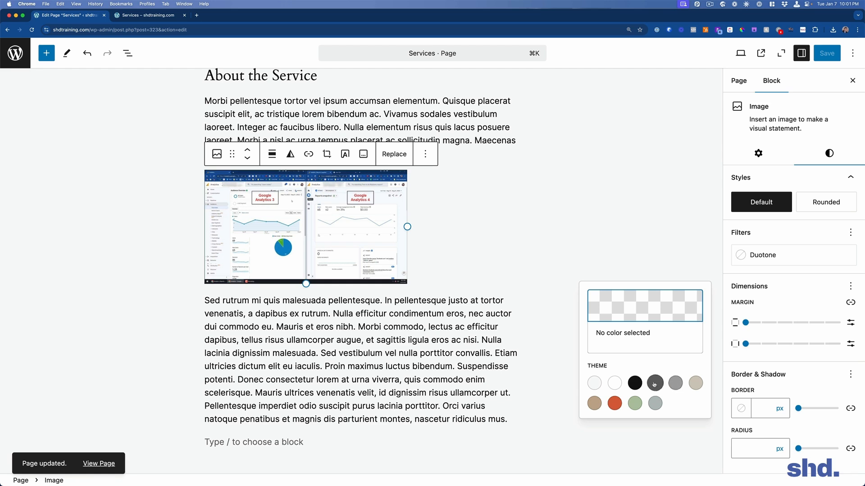
{"action": "left_click", "coordinate": [474, 215]}
{"action": "left_click", "coordinate": [627, 140]}
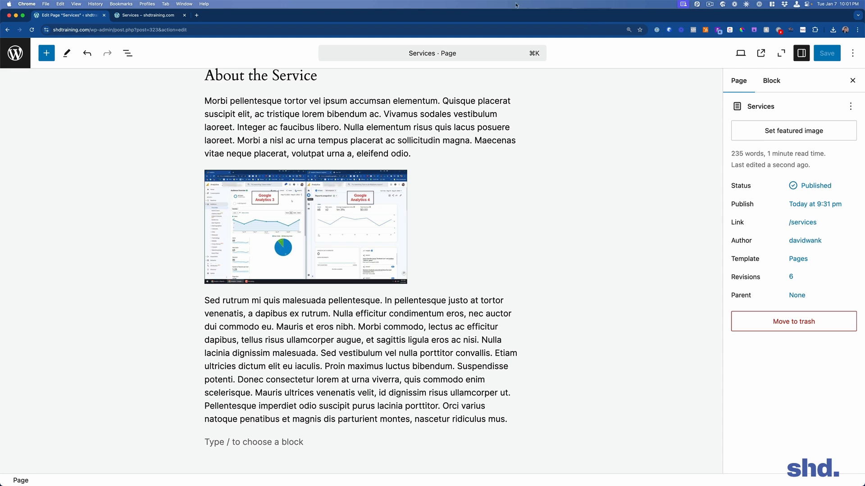
{"action": "left_click", "coordinate": [238, 216]}
{"action": "left_click", "coordinate": [136, 189]}
{"action": "left_click", "coordinate": [318, 227]}
{"action": "left_click", "coordinate": [175, 182]}
Add a paragraph reading "Here is another look at the awesomeness:" below the last text, with an empty block after it.
{"action": "scroll", "coordinate": [227, 159], "scroll_direction": "down", "scroll_amount": 4}
{"action": "left_click", "coordinate": [294, 362]}
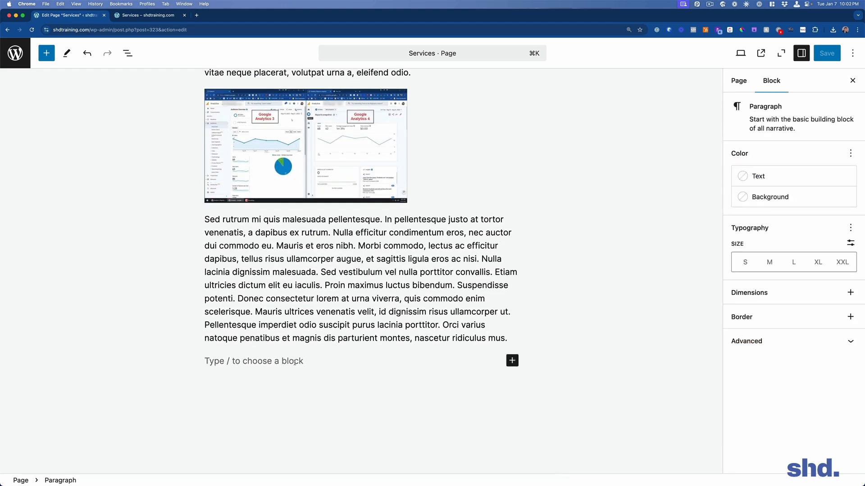
{"action": "type", "text": "Here"}
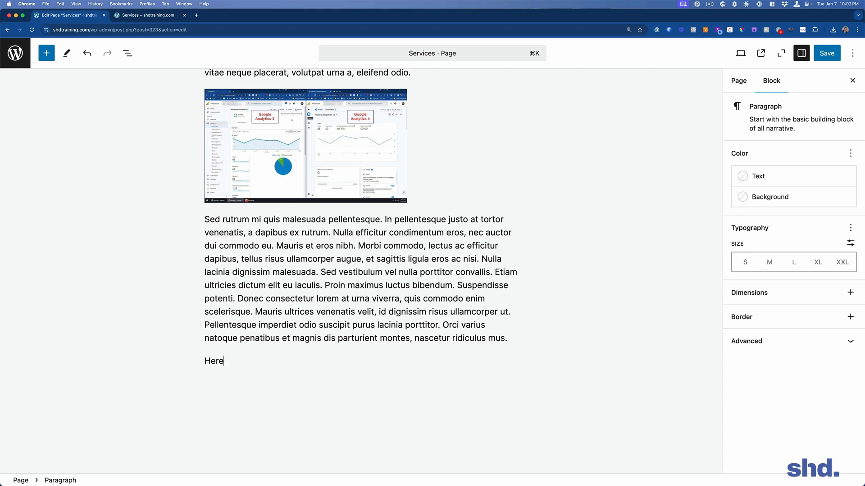
{"action": "type", "text": " is another look at the awqes"}
{"action": "key", "text": "BackSpace"}
{"action": "key", "text": "BackSpace"}
{"action": "key", "text": "BackSpace"}
{"action": "type", "text": "eseomeness:"}
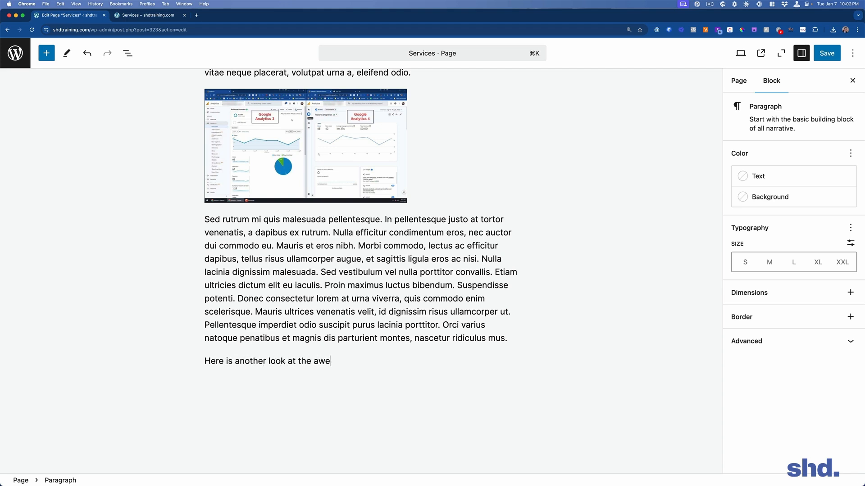
{"action": "key", "text": "Return"}
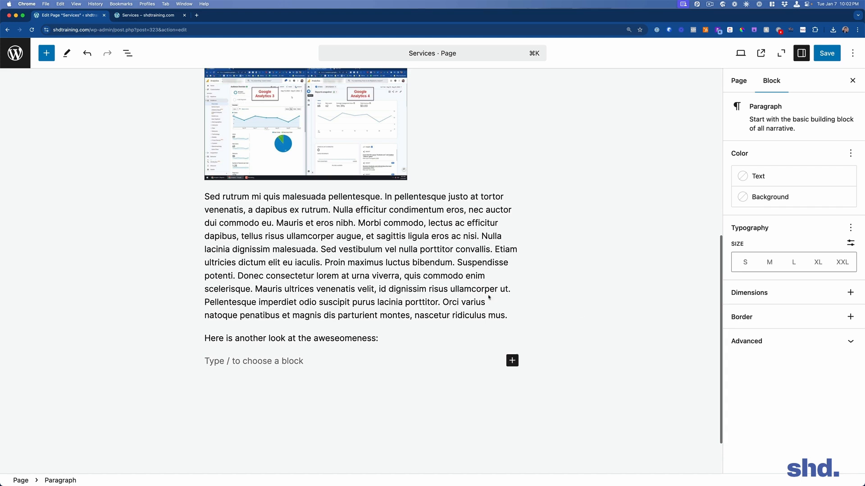
{"action": "left_click", "coordinate": [337, 338]}
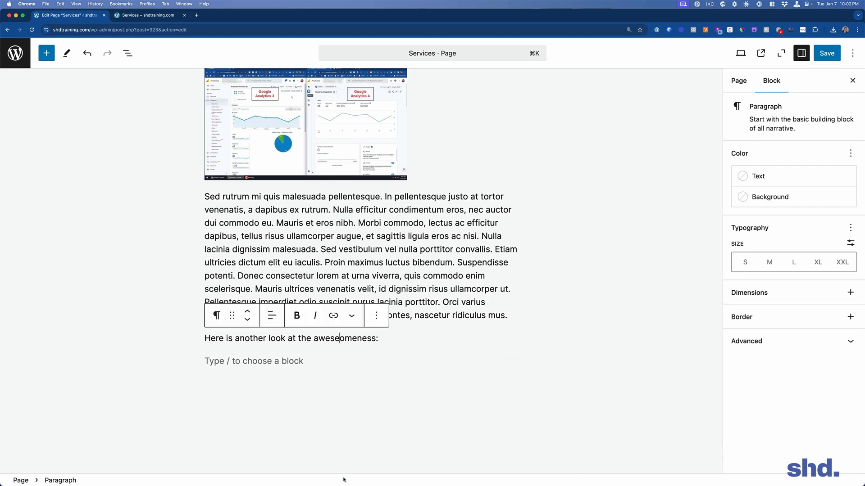
{"action": "key", "text": "BackSpace"}
Insert an Image block in the empty block below the new paragraph.
{"action": "left_click", "coordinate": [276, 362]}
{"action": "type", "text": "/"}
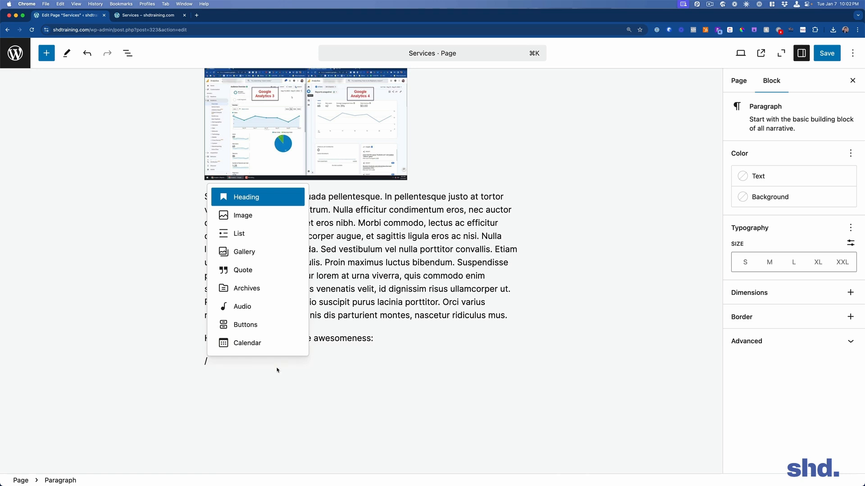
{"action": "left_click", "coordinate": [264, 213]}
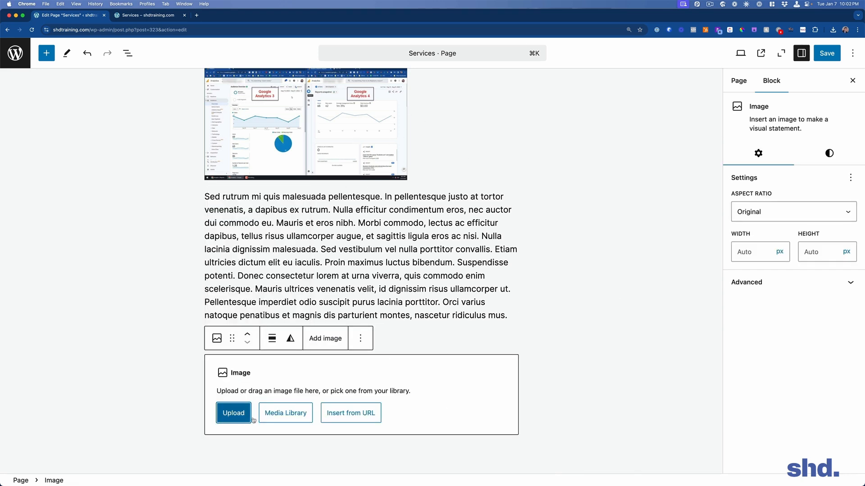
Upload "Your paragraph text.png" from the example-images folder to the media library for the new image block.
{"action": "left_click", "coordinate": [278, 414]}
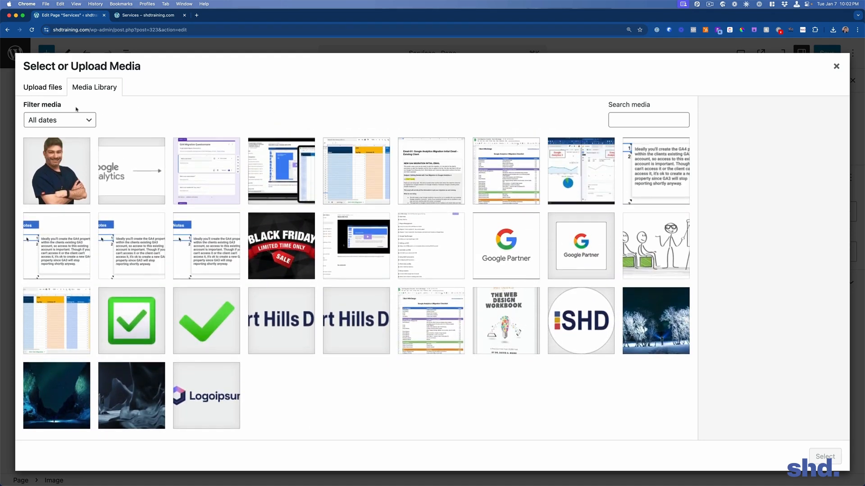
{"action": "left_click", "coordinate": [51, 89]}
{"action": "left_click", "coordinate": [438, 255]}
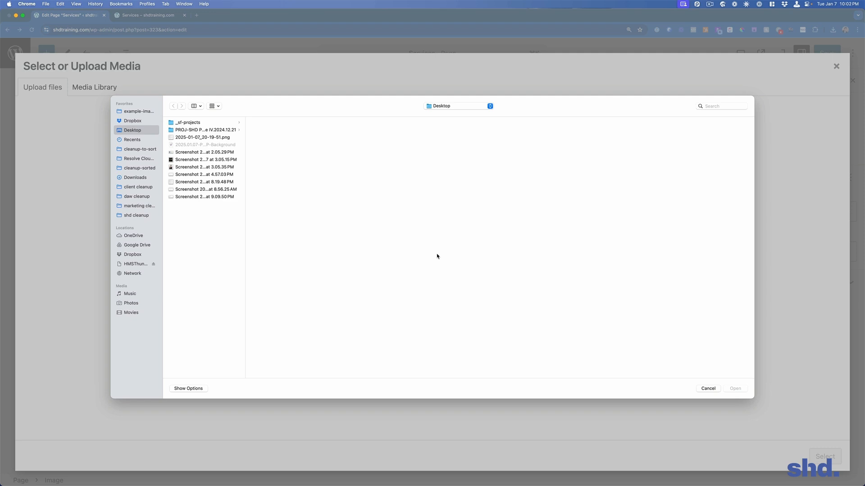
{"action": "left_click", "coordinate": [134, 113]}
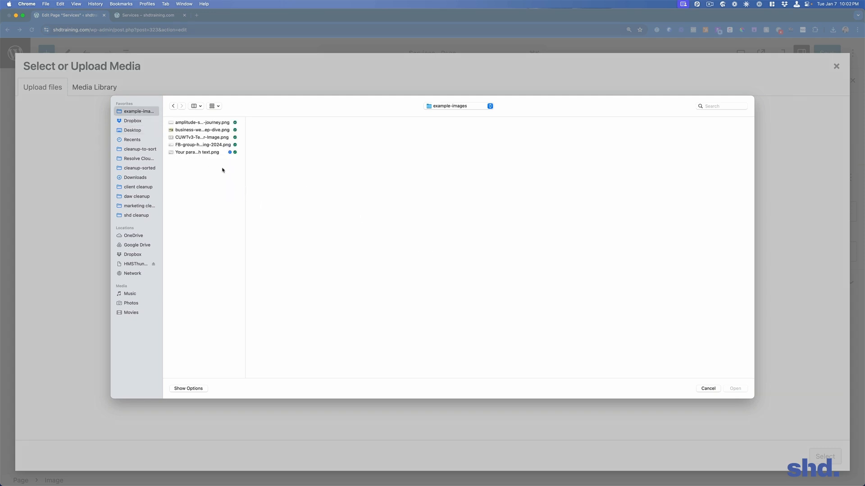
{"action": "left_click", "coordinate": [213, 154]}
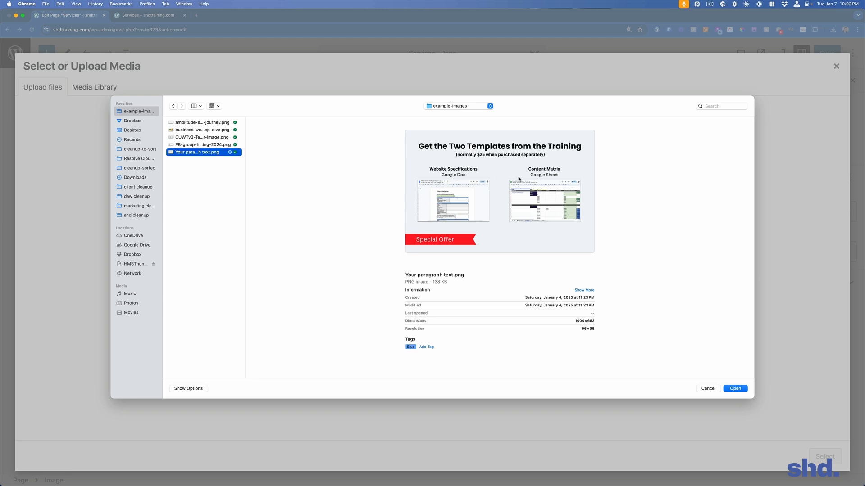
{"action": "left_click", "coordinate": [736, 389]}
Clear the uploaded image's title in its attachment details.
{"action": "scroll", "coordinate": [779, 301], "scroll_direction": "down", "scroll_amount": 3}
{"action": "triple_click", "coordinate": [779, 301]}
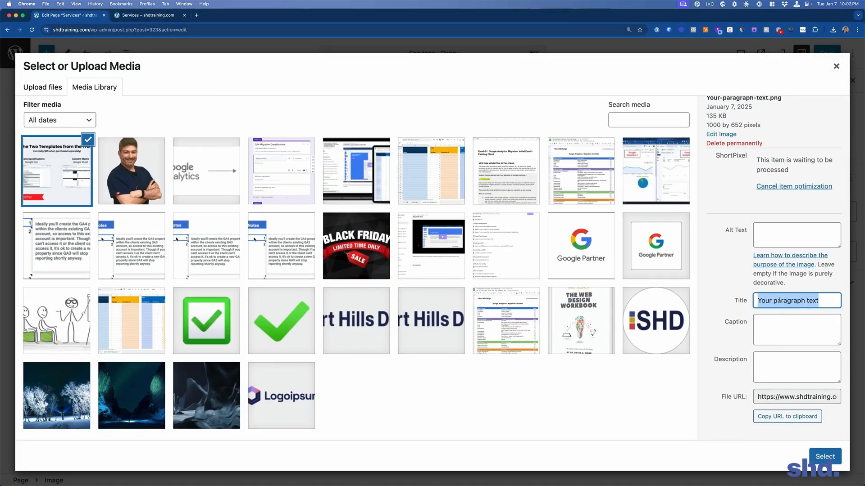
{"action": "key", "text": "BackSpace"}
Set the image's alt text to "The two templates for the clickup web template product." and insert the image into the page.
{"action": "left_click", "coordinate": [765, 231]}
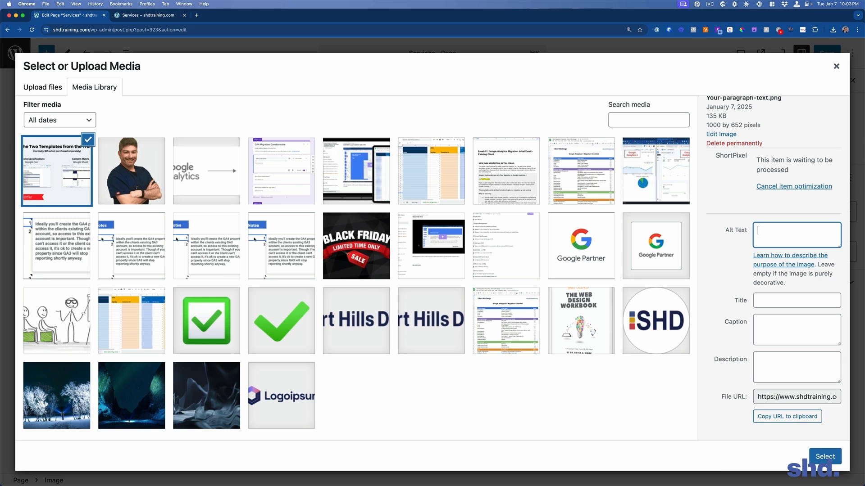
{"action": "type", "text": "The two templates for the clickup web email"}
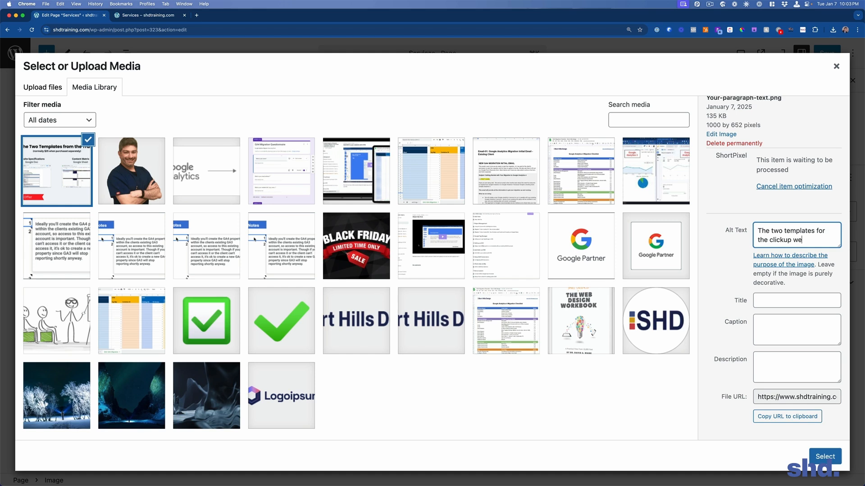
{"action": "key", "text": "BackSpace"}
{"action": "key", "text": "BackSpace"}
{"action": "key", "text": "BackSpace"}
{"action": "key", "text": "BackSpace"}
{"action": "type", "text": "mplate product."}
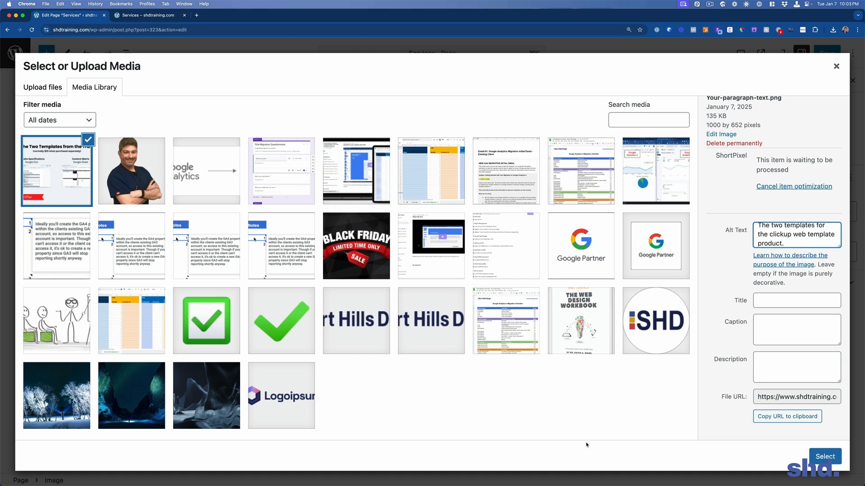
{"action": "left_click", "coordinate": [824, 457]}
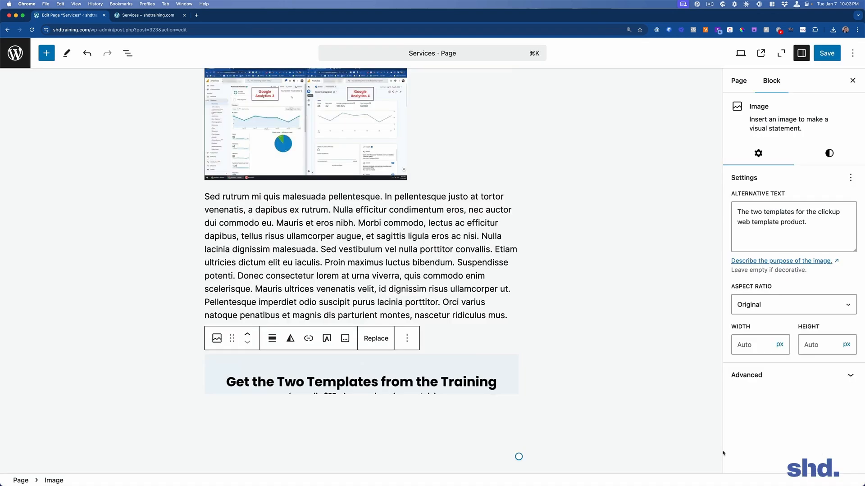
Compare the block settings of the Google Analytics image and the newly inserted templates image.
{"action": "scroll", "coordinate": [373, 286], "scroll_direction": "down", "scroll_amount": 3}
{"action": "left_click", "coordinate": [583, 224]}
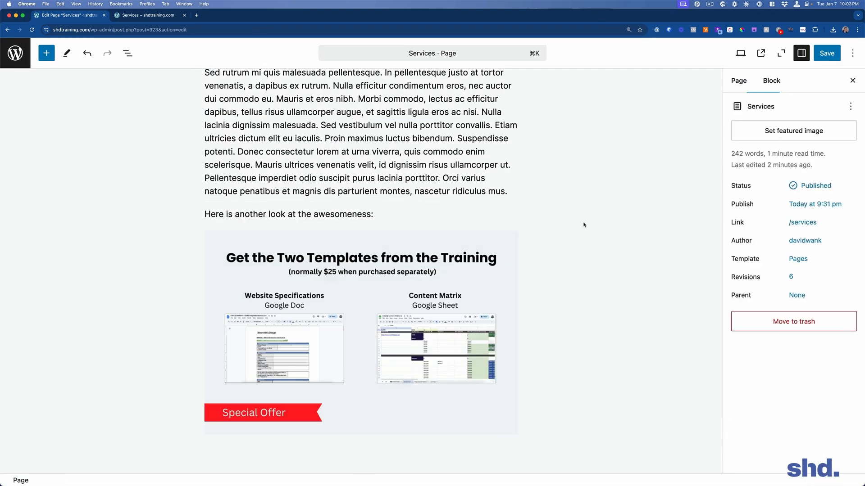
{"action": "left_click", "coordinate": [459, 321]}
{"action": "scroll", "coordinate": [460, 321], "scroll_direction": "up", "scroll_amount": 3}
{"action": "left_click", "coordinate": [383, 143]}
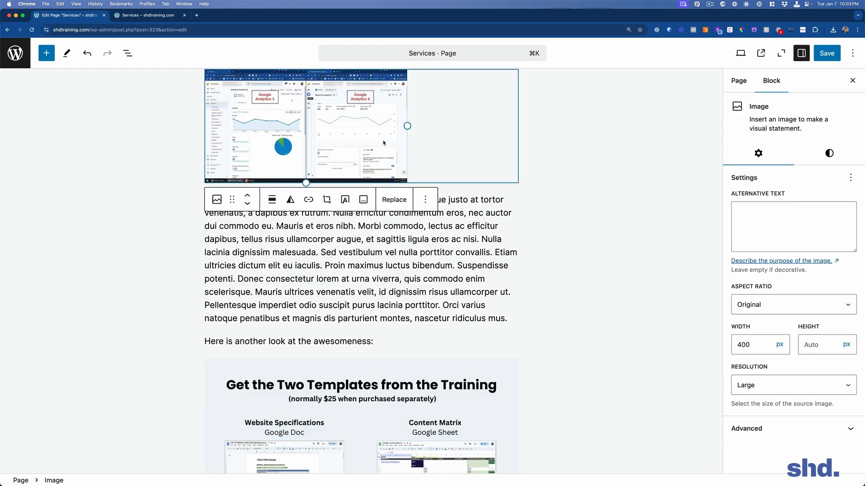
{"action": "scroll", "coordinate": [388, 152], "scroll_direction": "down", "scroll_amount": 2}
{"action": "left_click", "coordinate": [452, 382]}
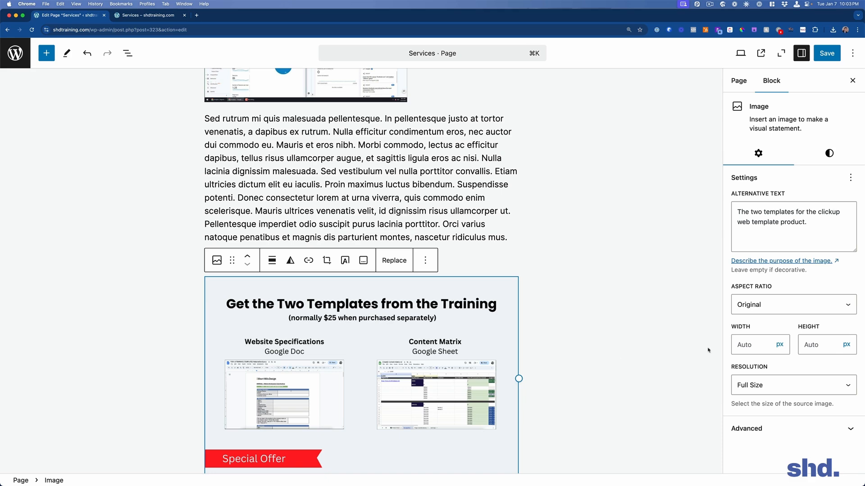
Set the templates image's width to 400 px, matching the Google Analytics image above it.
{"action": "scroll", "coordinate": [276, 160], "scroll_direction": "up", "scroll_amount": 2}
{"action": "left_click", "coordinate": [276, 159]}
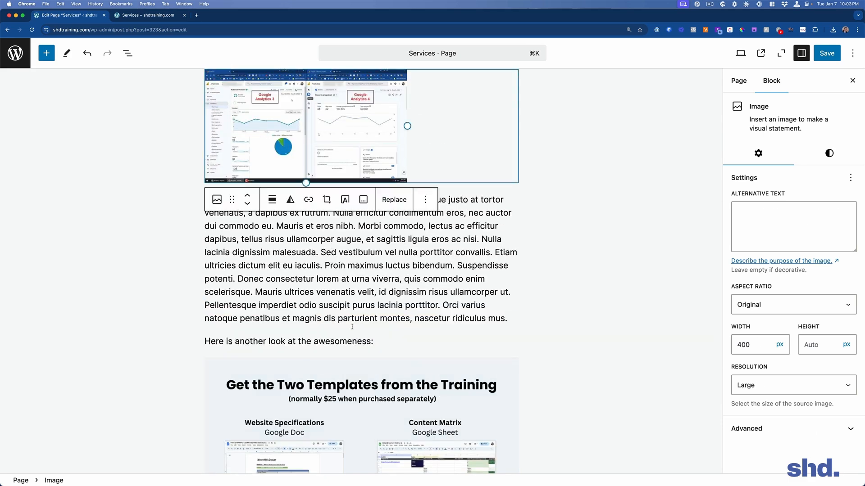
{"action": "scroll", "coordinate": [381, 433], "scroll_direction": "down", "scroll_amount": 1}
{"action": "left_click", "coordinate": [381, 434]}
{"action": "left_click", "coordinate": [758, 345]}
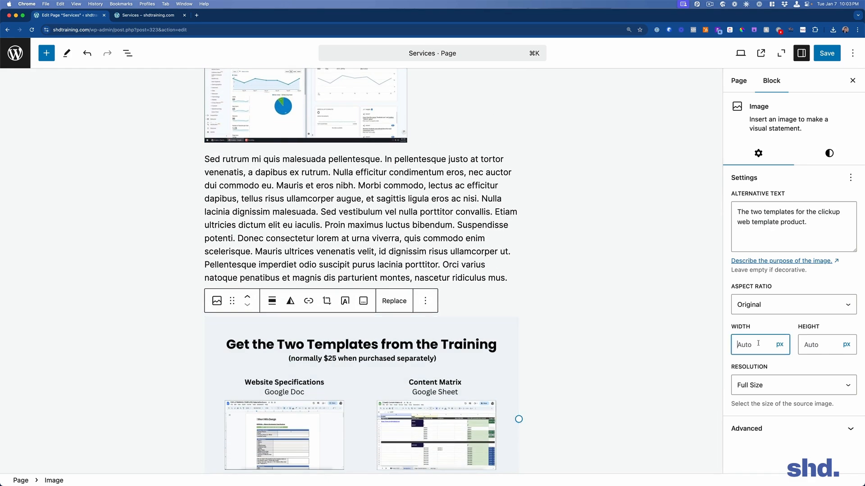
{"action": "type", "text": "400"}
{"action": "left_click", "coordinate": [602, 399]}
Compare the Google Analytics image with the resized templates image and their block settings.
{"action": "scroll", "coordinate": [599, 392], "scroll_direction": "up", "scroll_amount": 1}
{"action": "left_click", "coordinate": [184, 4]}
{"action": "left_click", "coordinate": [401, 136]}
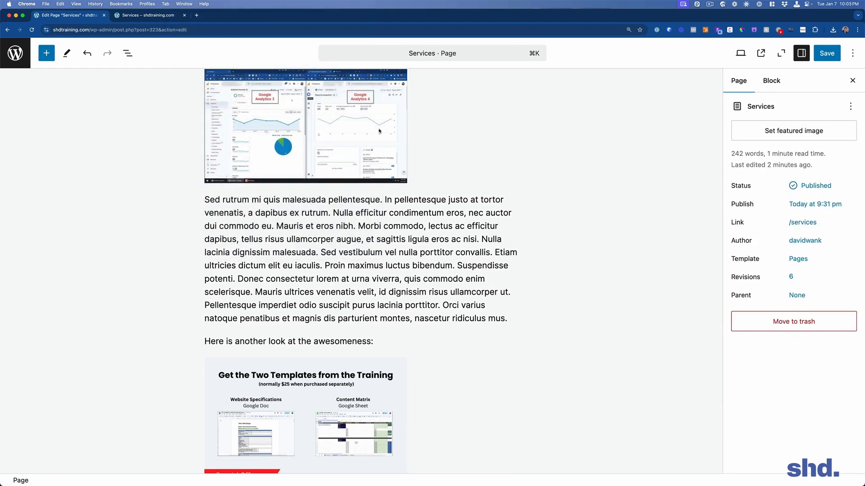
{"action": "left_click", "coordinate": [388, 134]}
{"action": "scroll", "coordinate": [360, 361], "scroll_direction": "down", "scroll_amount": 2}
{"action": "left_click", "coordinate": [363, 374]}
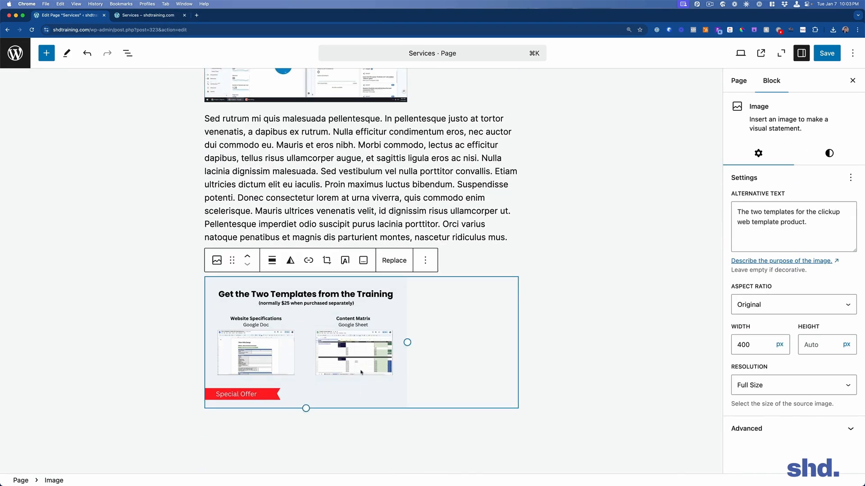
Save the Services page and reload its live version to check both images.
{"action": "left_click", "coordinate": [552, 338]}
{"action": "left_click", "coordinate": [398, 329]}
{"action": "left_click", "coordinate": [826, 53]}
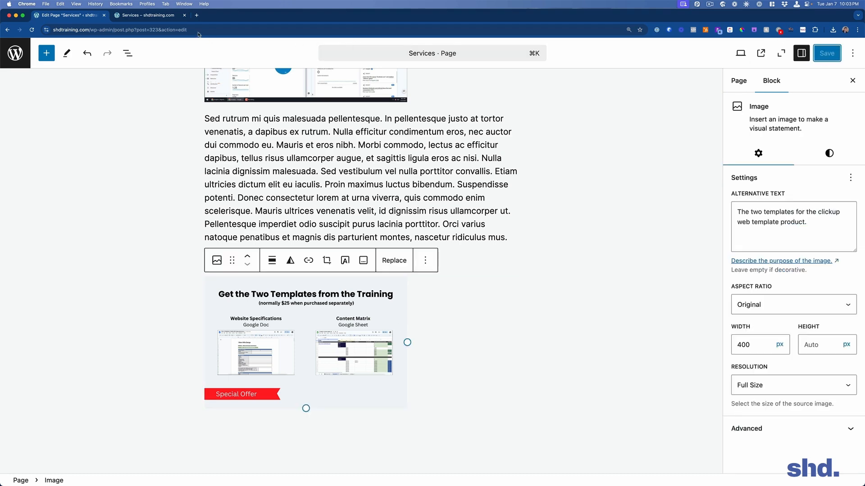
{"action": "left_click", "coordinate": [160, 16]}
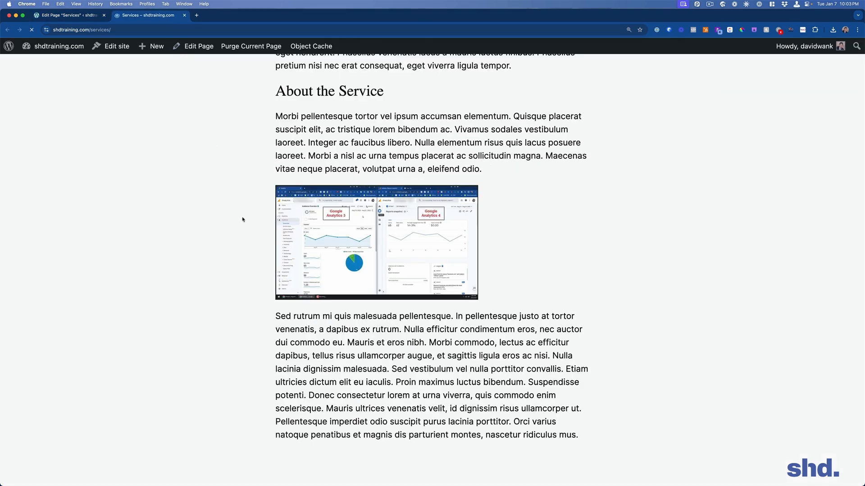
{"action": "key", "text": "super+r"}
{"action": "scroll", "coordinate": [268, 207], "scroll_direction": "down", "scroll_amount": 5}
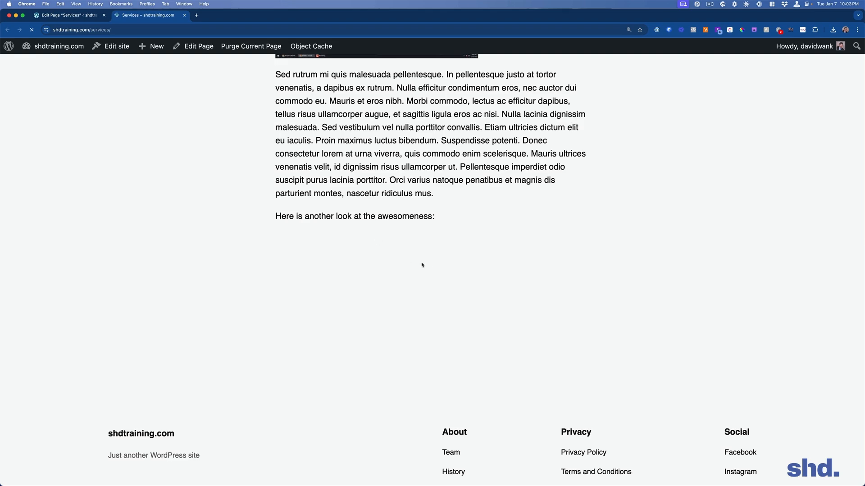
{"action": "scroll", "coordinate": [332, 235], "scroll_direction": "up", "scroll_amount": 6}
{"action": "scroll", "coordinate": [387, 284], "scroll_direction": "down", "scroll_amount": 8}
{"action": "scroll", "coordinate": [387, 284], "scroll_direction": "up", "scroll_amount": 10}
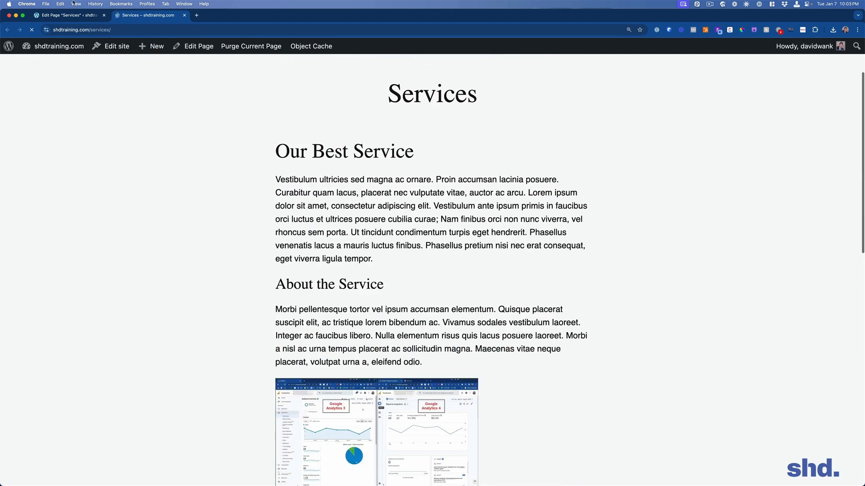
Open the published Services page from the editor and examine how the two images are displayed.
{"action": "left_click", "coordinate": [67, 15]}
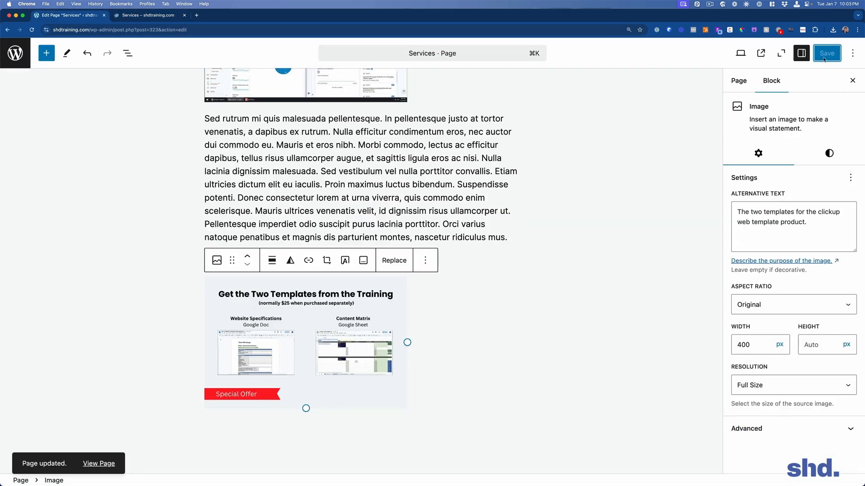
{"action": "left_click", "coordinate": [581, 189]}
{"action": "left_click", "coordinate": [99, 464]}
{"action": "scroll", "coordinate": [324, 359], "scroll_direction": "down", "scroll_amount": 10}
{"action": "scroll", "coordinate": [372, 300], "scroll_direction": "up", "scroll_amount": 4}
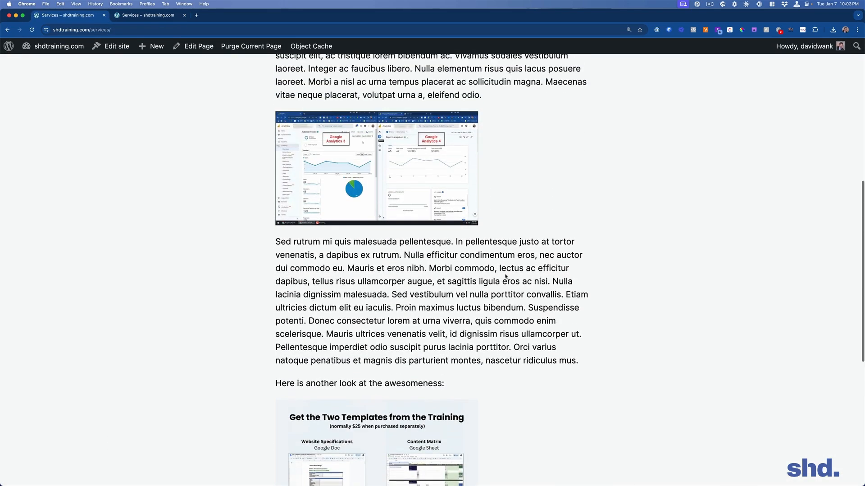
{"action": "scroll", "coordinate": [405, 302], "scroll_direction": "down", "scroll_amount": 4}
{"action": "scroll", "coordinate": [424, 303], "scroll_direction": "up", "scroll_amount": 7}
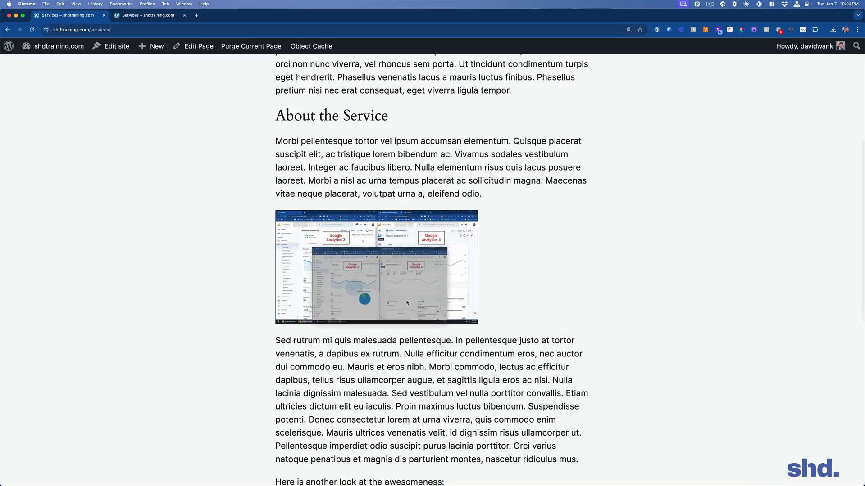
{"action": "scroll", "coordinate": [452, 298], "scroll_direction": "down", "scroll_amount": 5}
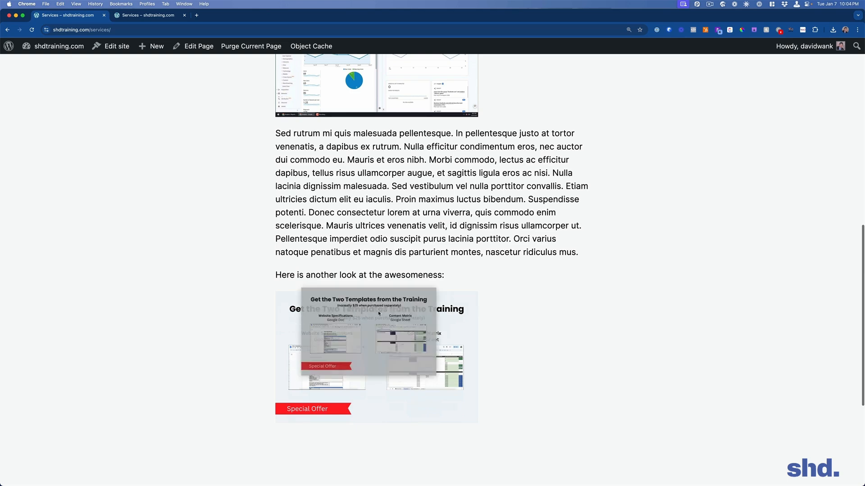
{"action": "scroll", "coordinate": [495, 390], "scroll_direction": "up", "scroll_amount": 1}
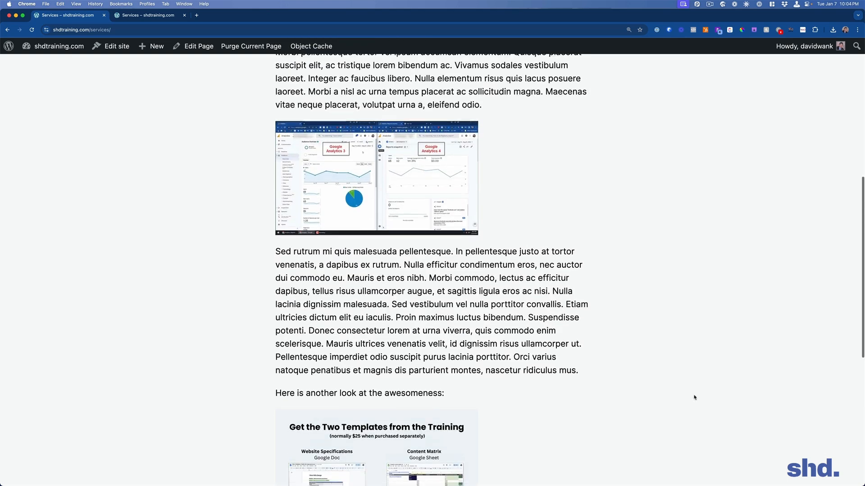
Return to the WordPress admin and reopen the Services page for editing from the pages list.
{"action": "left_click", "coordinate": [135, 16]}
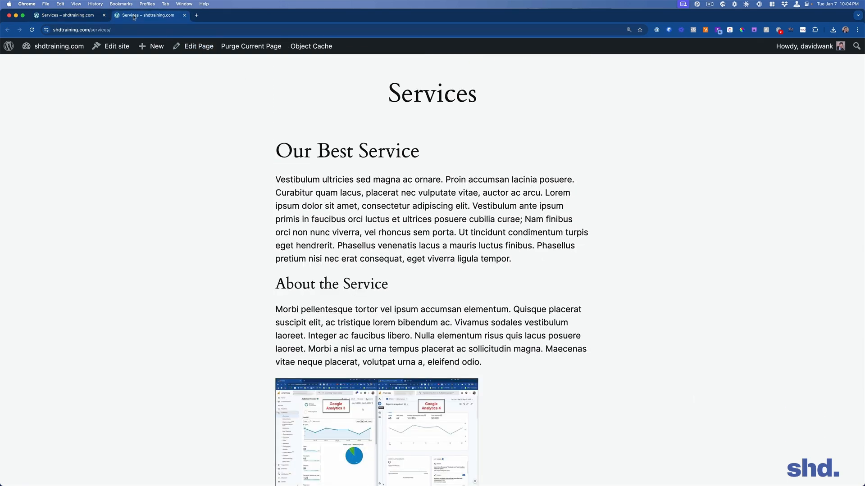
{"action": "left_click", "coordinate": [96, 16]}
{"action": "scroll", "coordinate": [128, 151], "scroll_direction": "up", "scroll_amount": 7}
{"action": "left_click", "coordinate": [5, 47]}
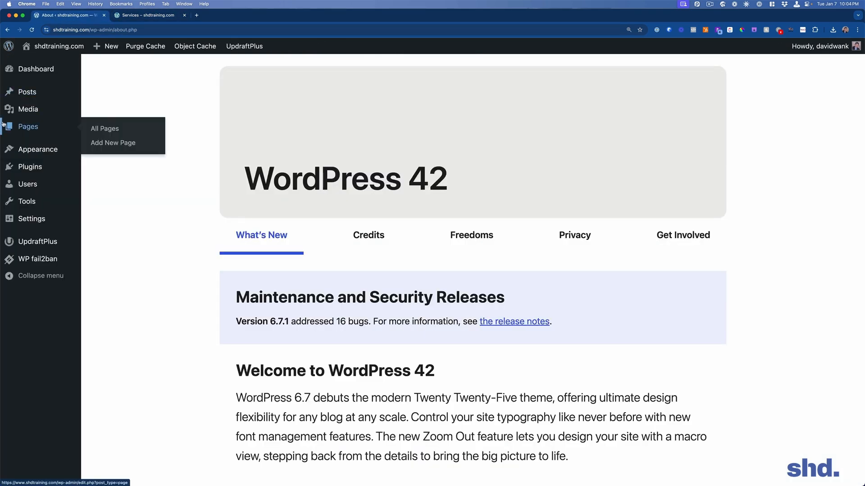
{"action": "left_click", "coordinate": [28, 126]}
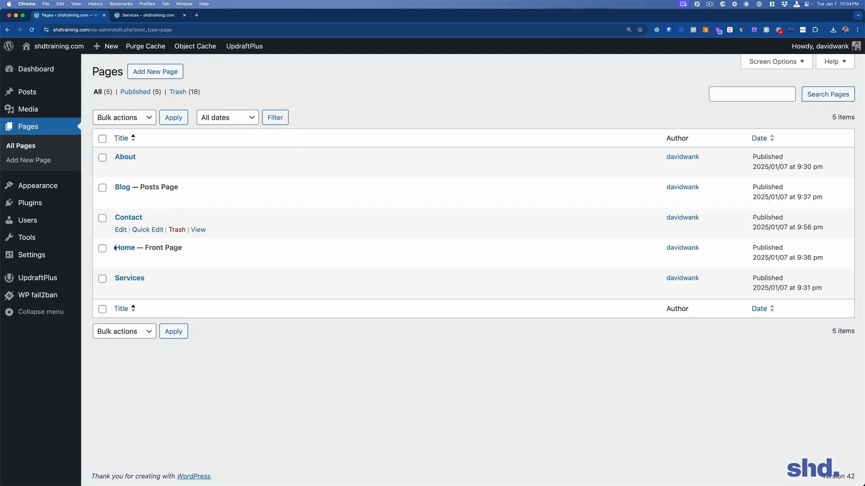
{"action": "left_click", "coordinate": [121, 291]}
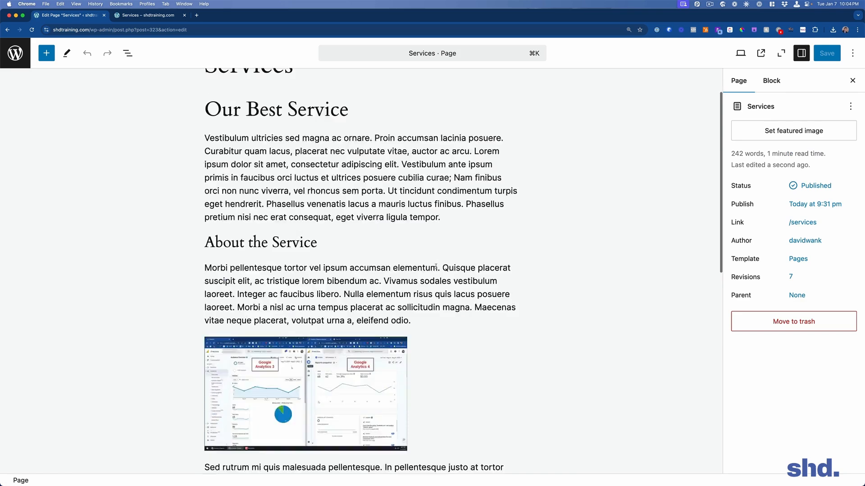
Resize the templates image freehand to slightly wider than the Google Analytics image and save the page.
{"action": "scroll", "coordinate": [396, 279], "scroll_direction": "down", "scroll_amount": 3}
{"action": "left_click", "coordinate": [383, 273]}
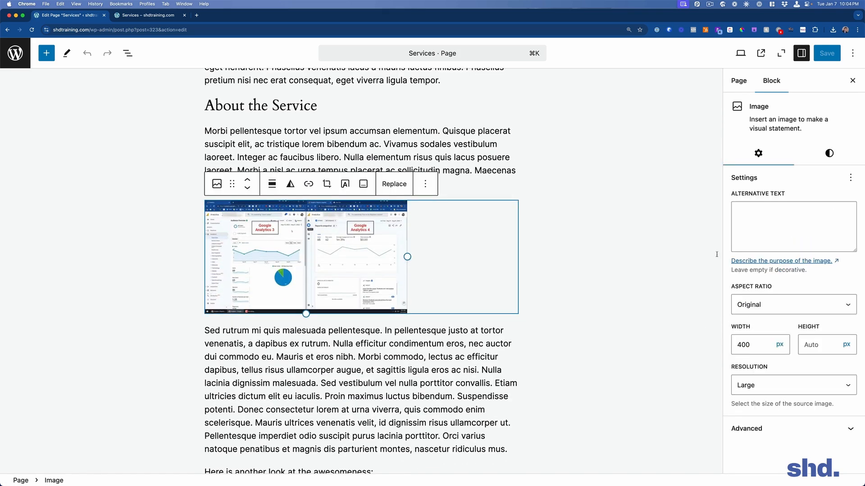
{"action": "scroll", "coordinate": [595, 234], "scroll_direction": "down", "scroll_amount": 10}
{"action": "left_click", "coordinate": [351, 302]}
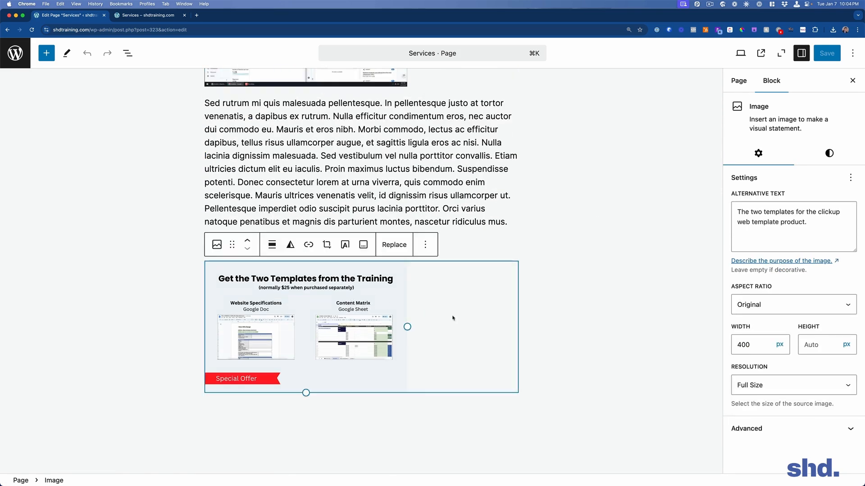
{"action": "left_click_drag", "start_coordinate": [408, 327], "coordinate": [431, 335]}
{"action": "scroll", "coordinate": [457, 303], "scroll_direction": "up", "scroll_amount": 3}
{"action": "scroll", "coordinate": [386, 185], "scroll_direction": "down", "scroll_amount": 2}
{"action": "left_click_drag", "start_coordinate": [431, 376], "coordinate": [416, 369]}
{"action": "left_click", "coordinate": [828, 54]}
Reload the live Services page and check the size of the resized templates image.
{"action": "left_click", "coordinate": [135, 15]}
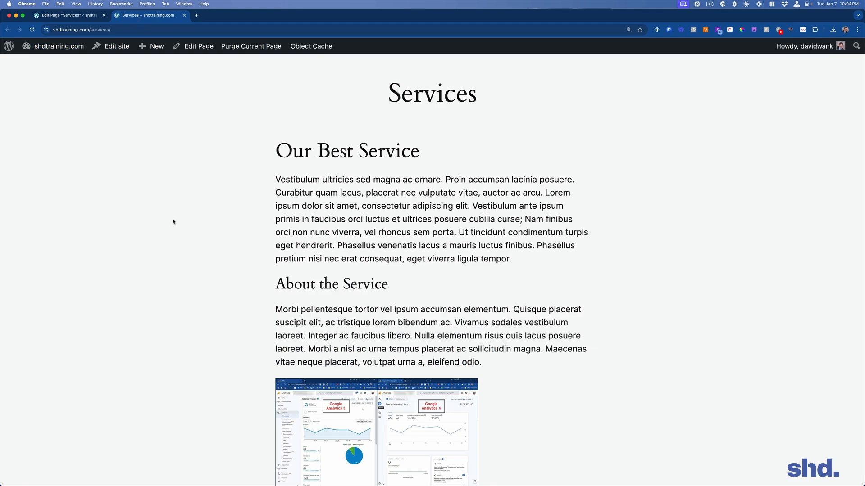
{"action": "key", "text": "super+r"}
{"action": "scroll", "coordinate": [478, 322], "scroll_direction": "down", "scroll_amount": 4}
{"action": "scroll", "coordinate": [478, 322], "scroll_direction": "down", "scroll_amount": 6}
{"action": "scroll", "coordinate": [532, 309], "scroll_direction": "up", "scroll_amount": 6}
{"action": "scroll", "coordinate": [545, 296], "scroll_direction": "down", "scroll_amount": 6}
{"action": "scroll", "coordinate": [401, 298], "scroll_direction": "up", "scroll_amount": 10}
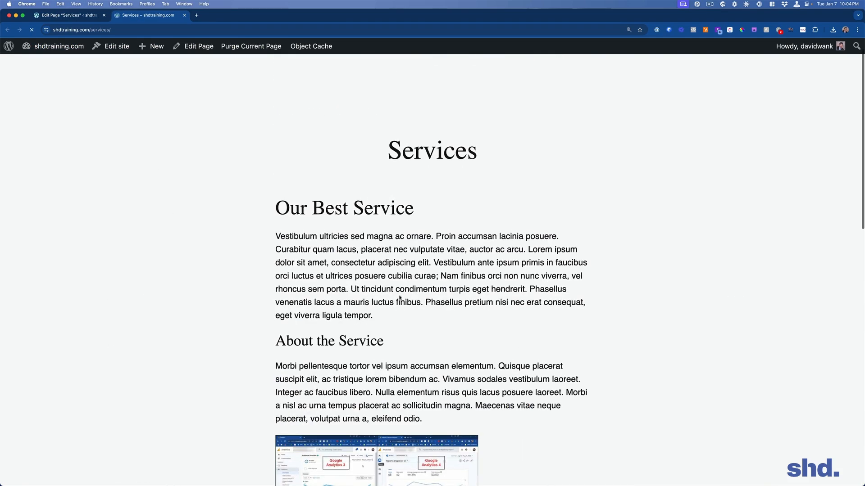
Compare the image sizes in the Services page editor with those on the live page.
{"action": "left_click", "coordinate": [64, 21]}
{"action": "left_click", "coordinate": [575, 297]}
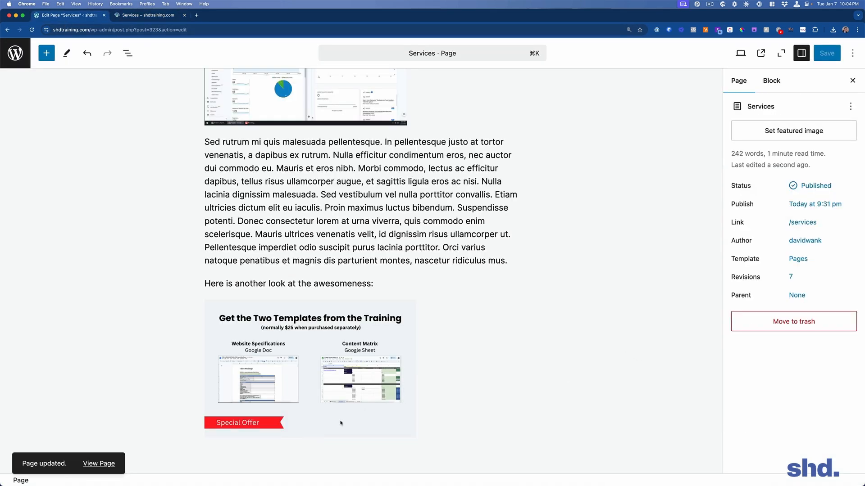
{"action": "left_click", "coordinate": [116, 15]}
{"action": "scroll", "coordinate": [408, 356], "scroll_direction": "down", "scroll_amount": 10}
{"action": "scroll", "coordinate": [404, 350], "scroll_direction": "up", "scroll_amount": 6}
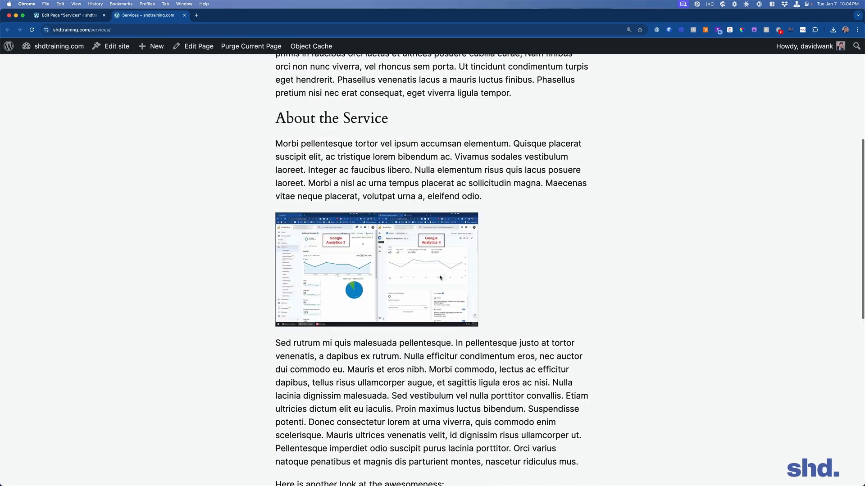
{"action": "left_click", "coordinate": [68, 15]}
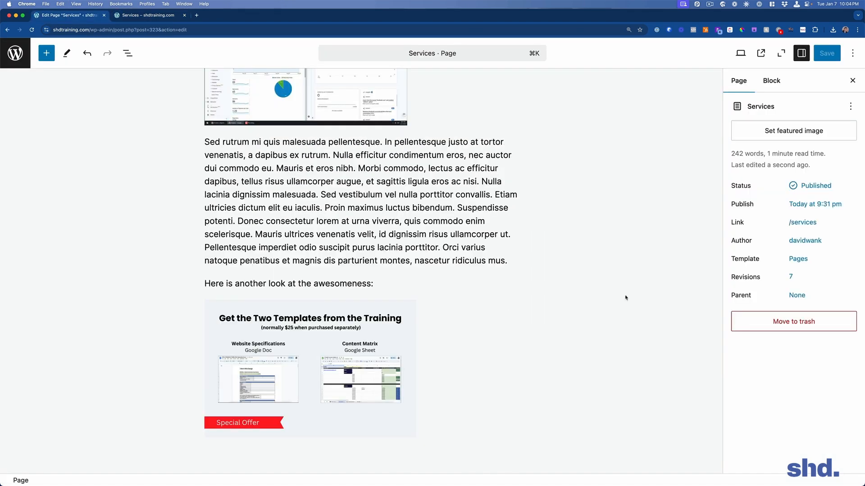
{"action": "scroll", "coordinate": [612, 275], "scroll_direction": "up", "scroll_amount": 8}
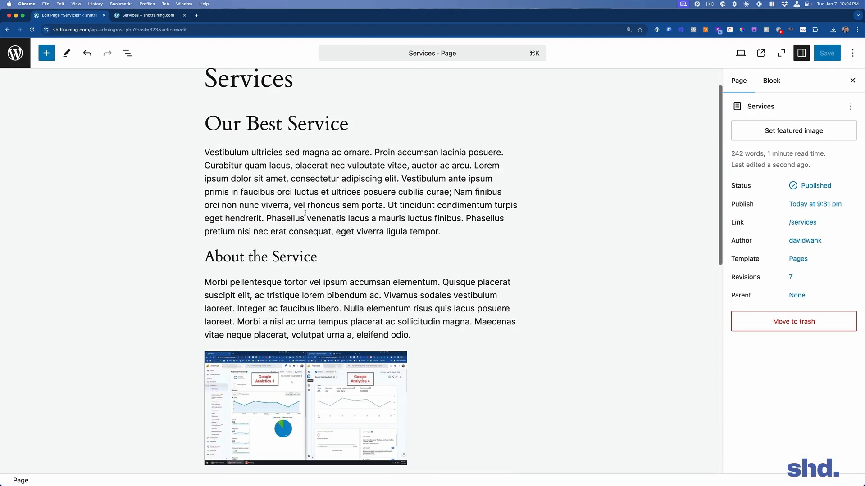
{"action": "scroll", "coordinate": [305, 207], "scroll_direction": "up", "scroll_amount": 2}
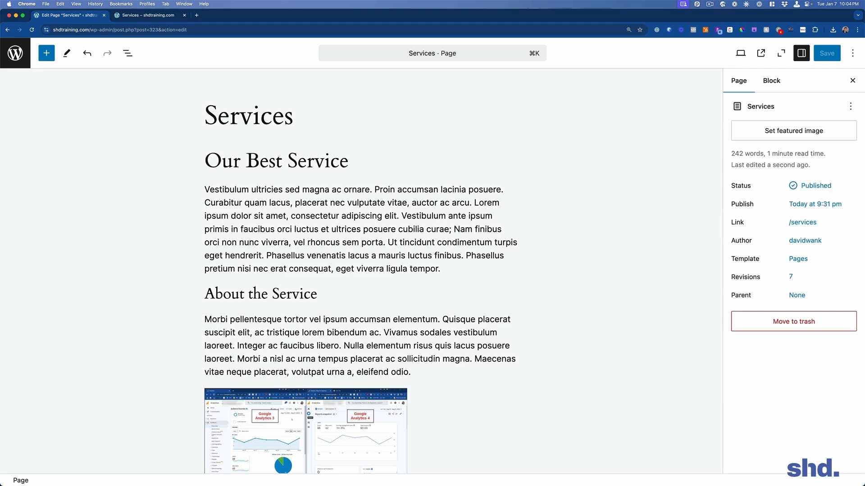
Switch to Finder and review the file sizes of the PNG images in the example-images folder.
{"action": "key", "text": "super+Tab"}
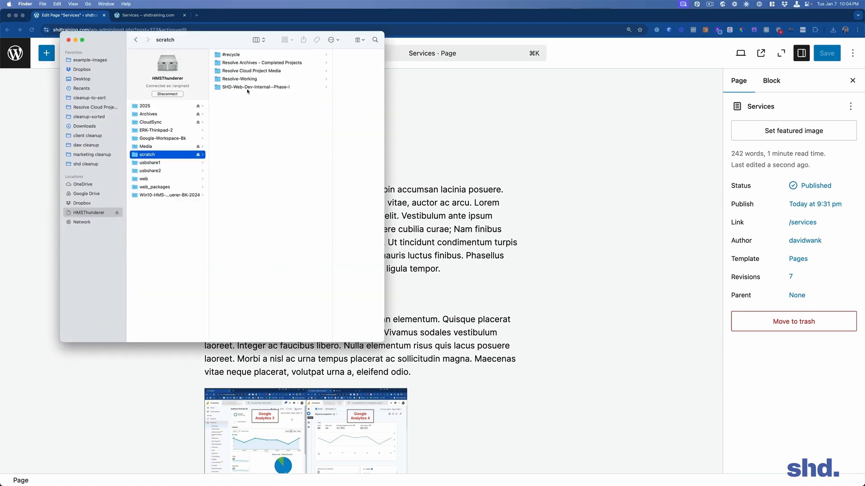
{"action": "key", "text": "super+Tab"}
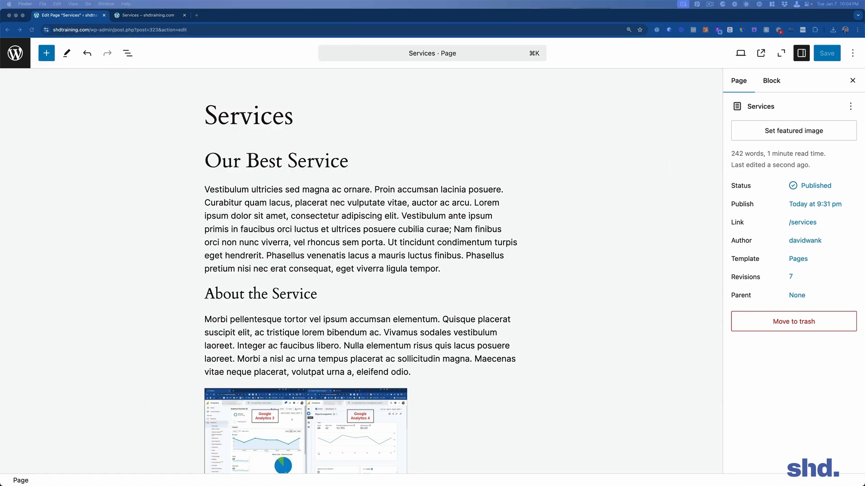
{"action": "left_click_drag", "start_coordinate": [0, 77], "coordinate": [318, 69]}
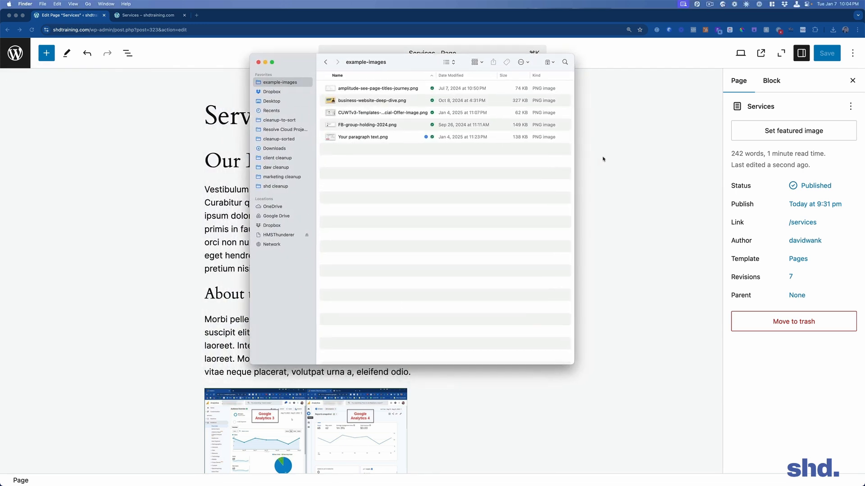
{"action": "left_click", "coordinate": [527, 139]}
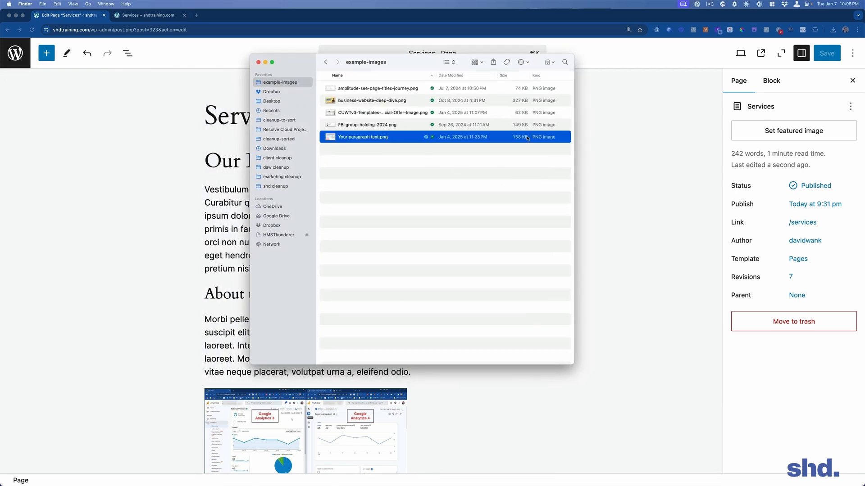
{"action": "left_click", "coordinate": [408, 103]}
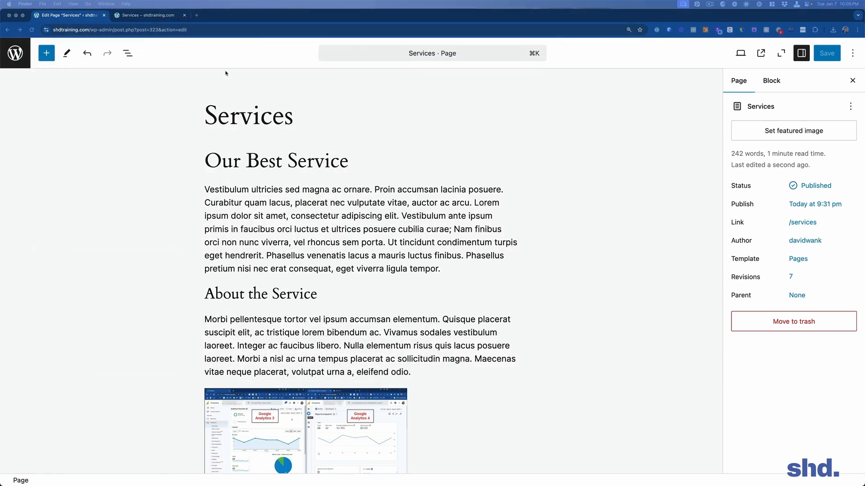
Return to the WordPress admin and open the settings of the installed ShortPixel Image Optimizer plugin.
{"action": "left_click", "coordinate": [15, 53]}
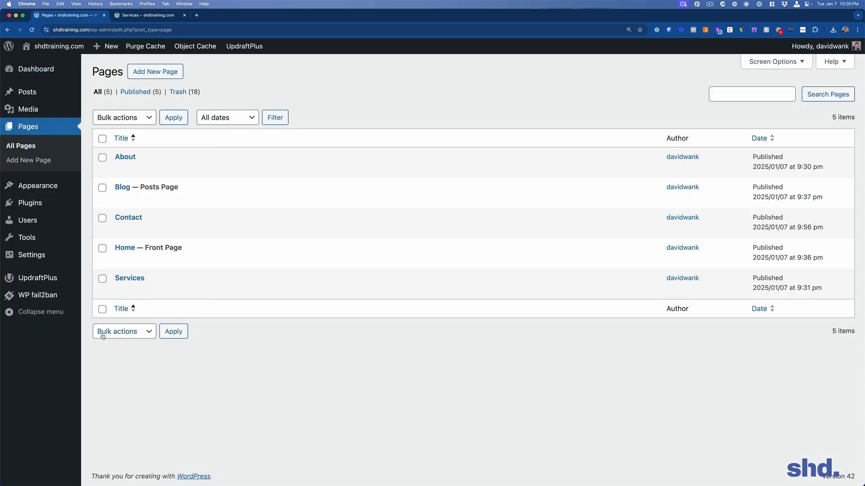
{"action": "left_click", "coordinate": [29, 203]}
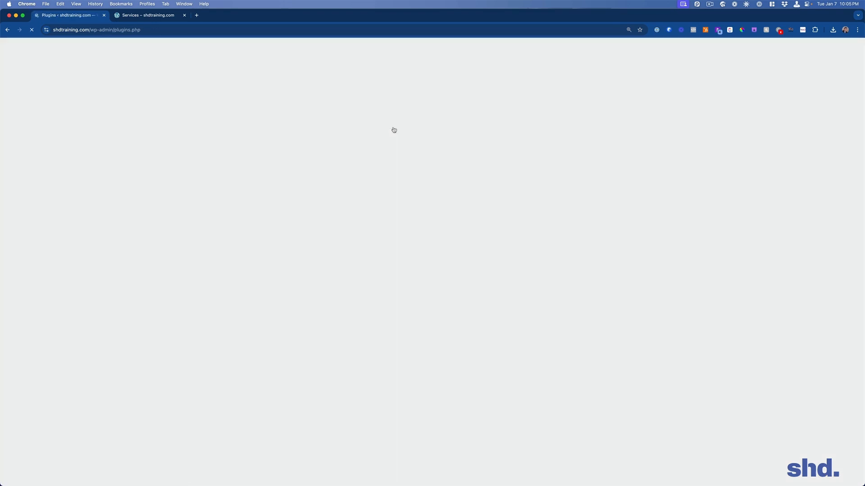
{"action": "scroll", "coordinate": [394, 129], "scroll_direction": "down", "scroll_amount": 5}
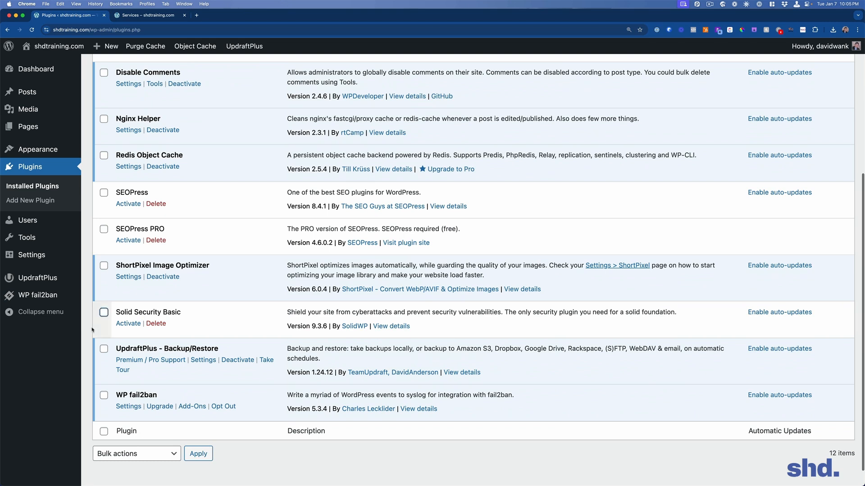
{"action": "left_click", "coordinate": [131, 277]}
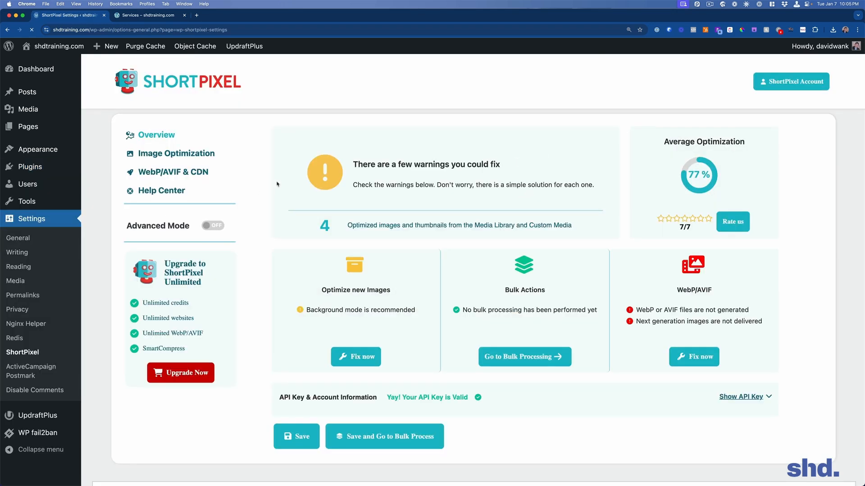
Open ShortPixel's bulk optimization, calculate the Media Library images to process, and review the summary of credits needed.
{"action": "scroll", "coordinate": [293, 167], "scroll_direction": "down", "scroll_amount": 2}
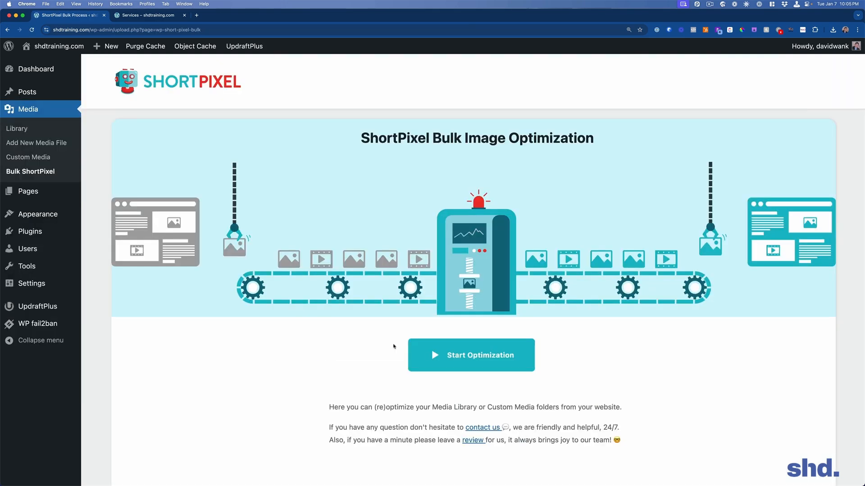
{"action": "scroll", "coordinate": [431, 347], "scroll_direction": "down", "scroll_amount": 2}
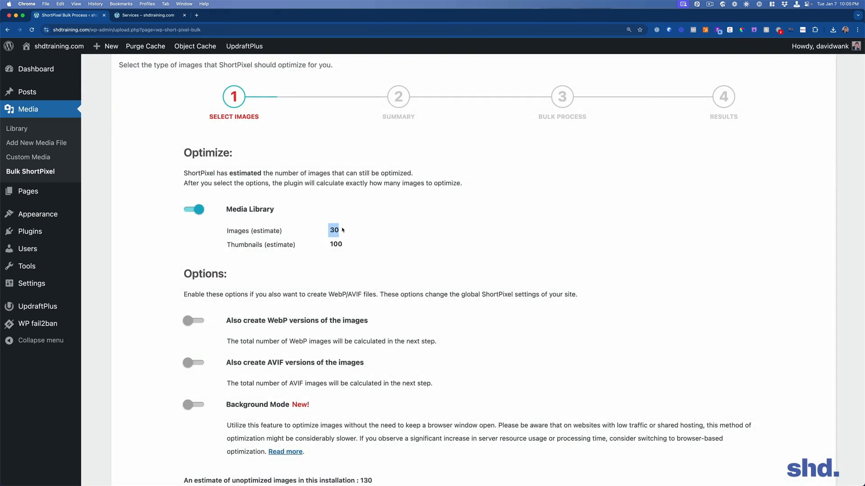
{"action": "scroll", "coordinate": [335, 229], "scroll_direction": "down", "scroll_amount": 5}
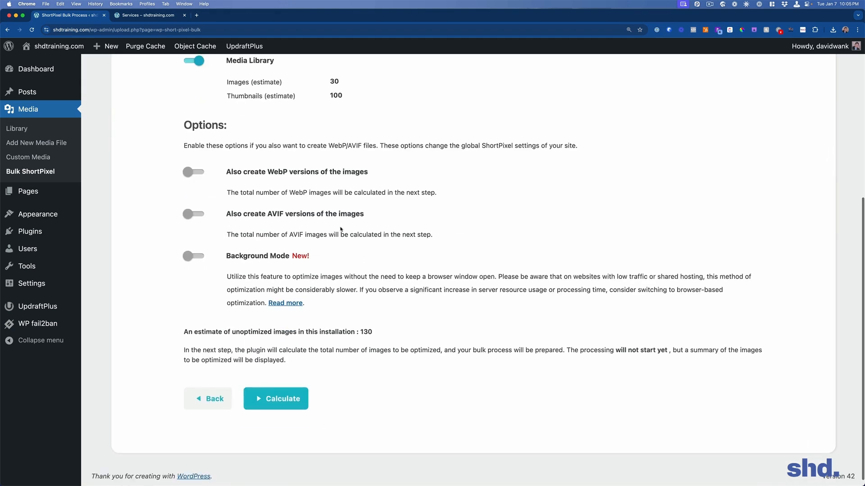
{"action": "left_click", "coordinate": [278, 402]}
{"action": "scroll", "coordinate": [529, 314], "scroll_direction": "up", "scroll_amount": 5}
{"action": "scroll", "coordinate": [537, 319], "scroll_direction": "down", "scroll_amount": 5}
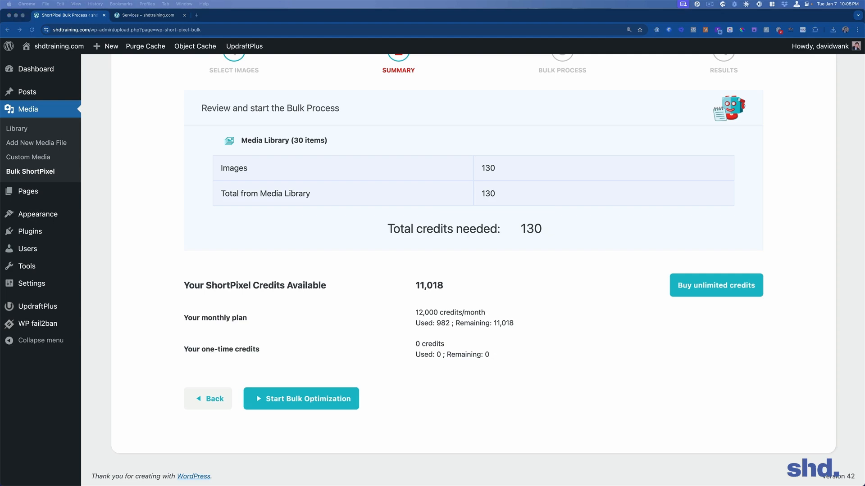
Check the size of business-website-deep-dive.png in Finder's example-images folder, close that window, and return to the ShortPixel summary.
{"action": "left_click_drag", "start_coordinate": [0, 139], "coordinate": [536, 129]}
{"action": "left_click_drag", "start_coordinate": [617, 125], "coordinate": [205, 93]}
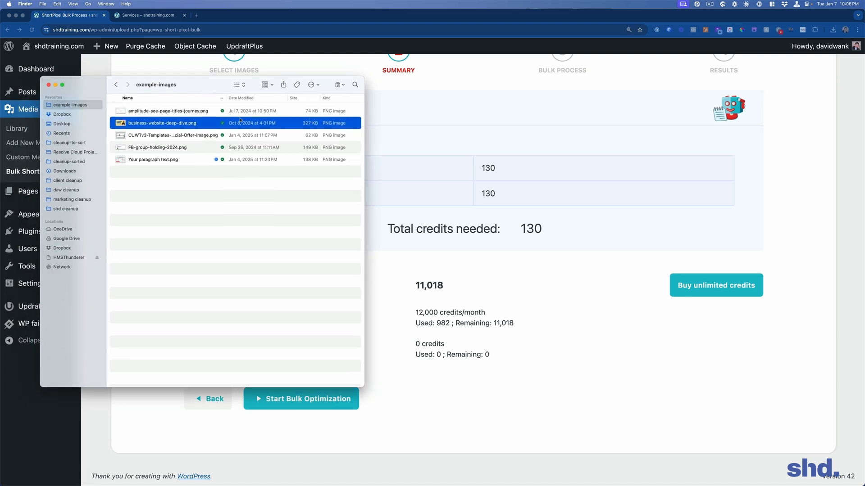
{"action": "key", "text": "super+w"}
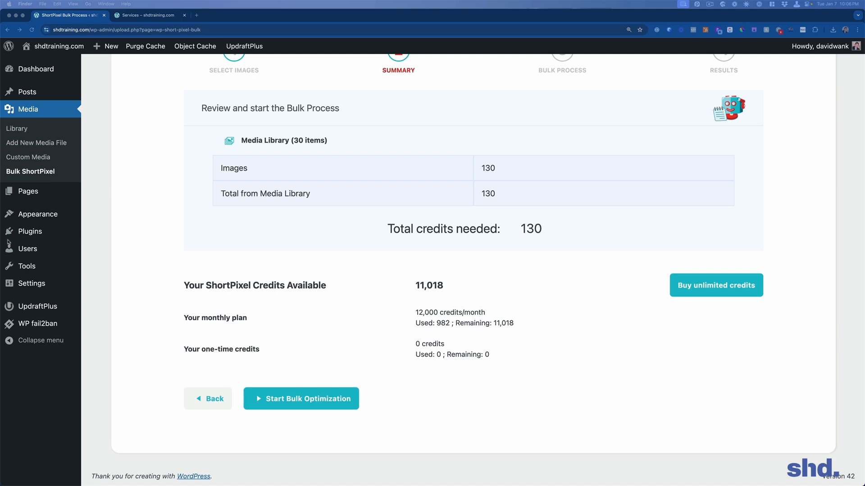
{"action": "left_click", "coordinate": [139, 149]}
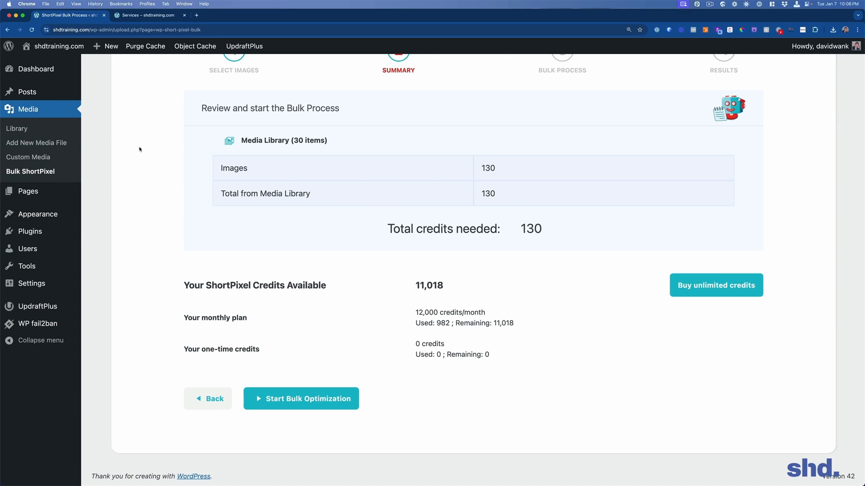
{"action": "scroll", "coordinate": [156, 187], "scroll_direction": "up", "scroll_amount": 5}
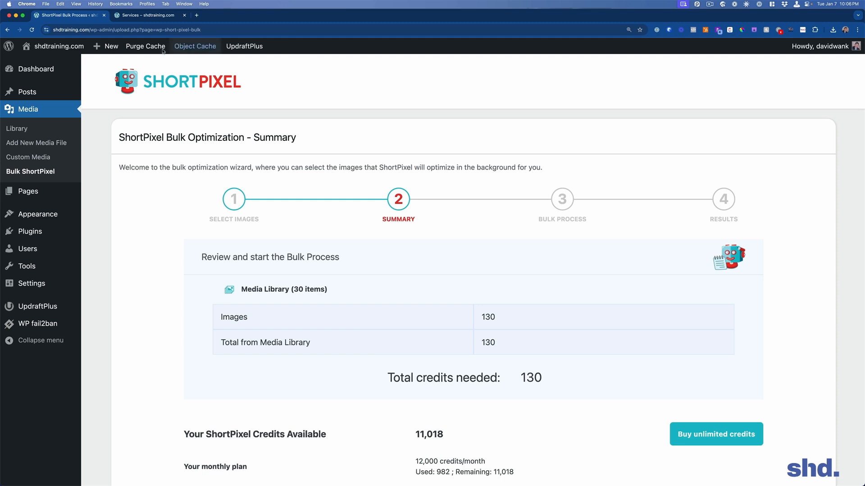
Look through the site's Pages and Posts lists, ending on the posts, and close the live Services page.
{"action": "left_click", "coordinate": [32, 100]}
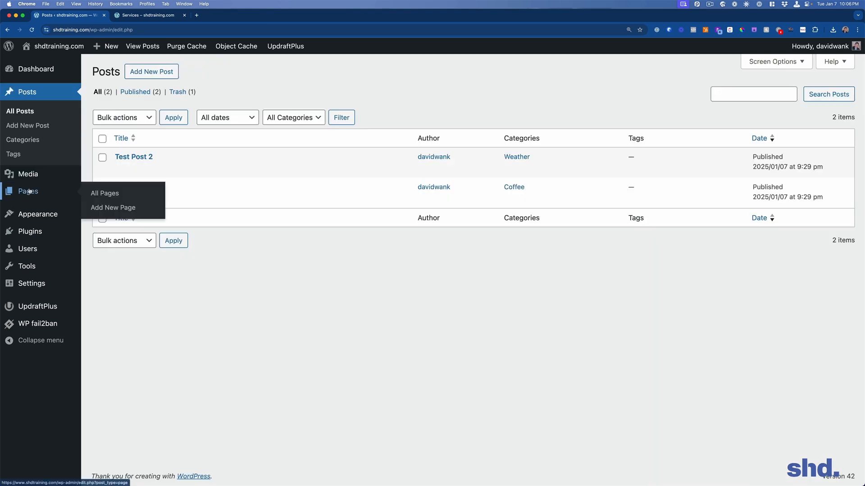
{"action": "left_click", "coordinate": [28, 192]}
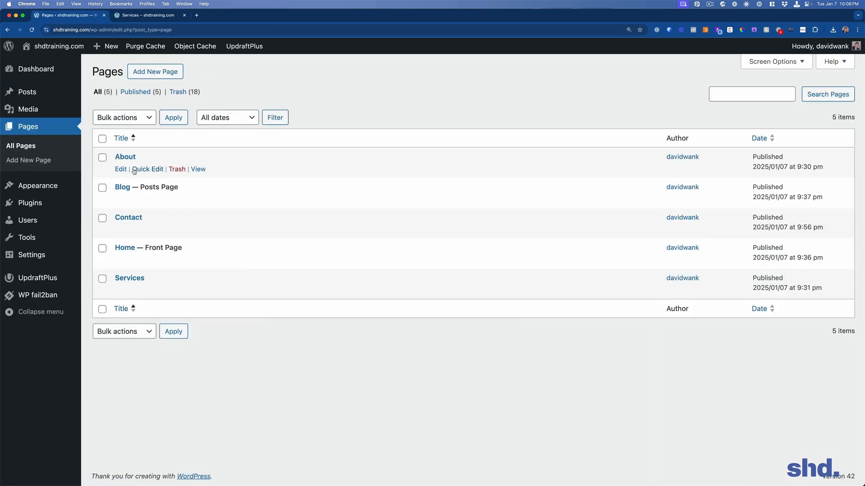
{"action": "left_click", "coordinate": [27, 96]}
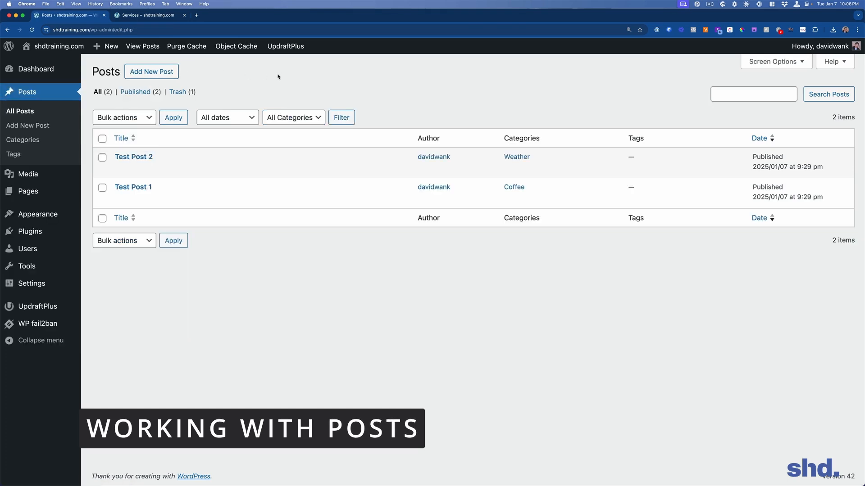
{"action": "left_click", "coordinate": [184, 15]}
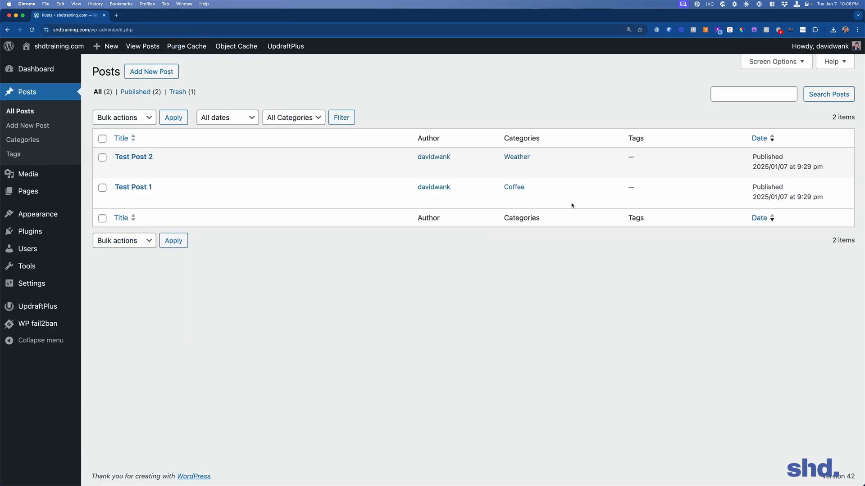
Open Test Post 1 for editing and review its title, body text, and post settings.
{"action": "left_click", "coordinate": [120, 199]}
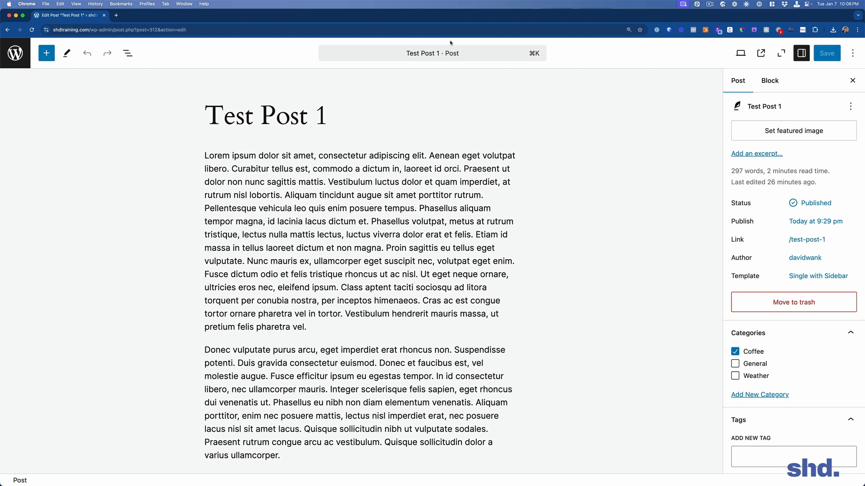
{"action": "scroll", "coordinate": [766, 360], "scroll_direction": "down", "scroll_amount": 1}
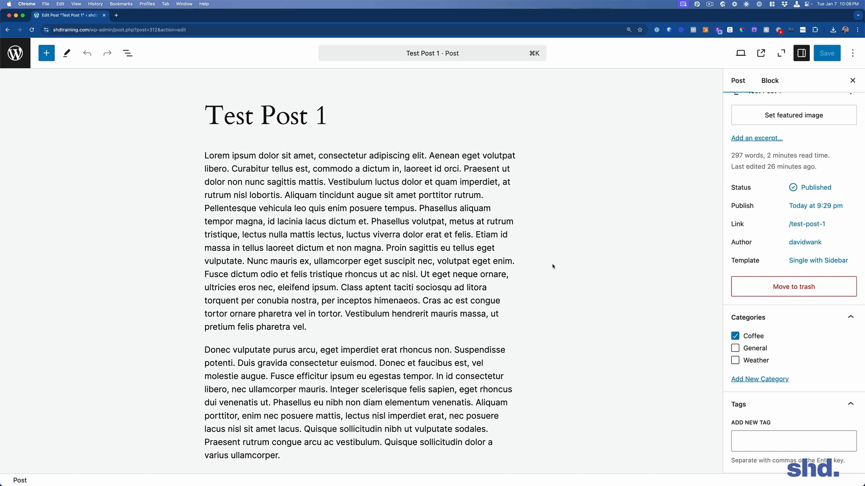
{"action": "left_click", "coordinate": [224, 123]}
{"action": "triple_click", "coordinate": [261, 117]}
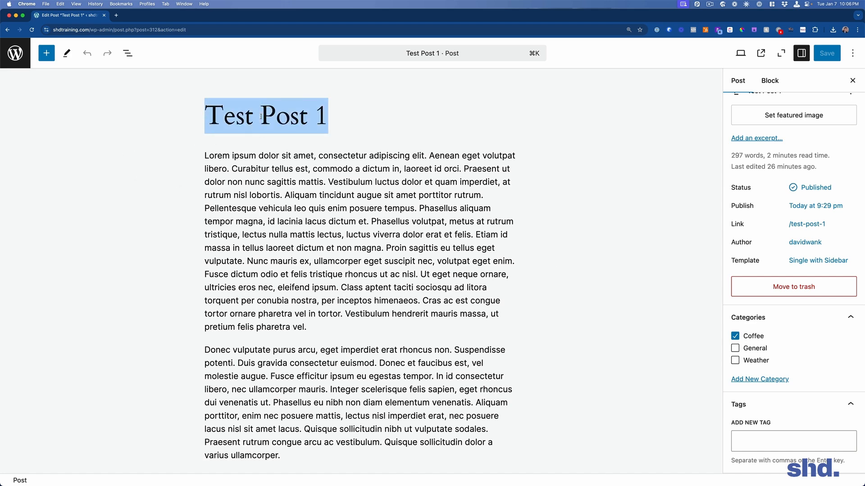
{"action": "left_click", "coordinate": [260, 167]}
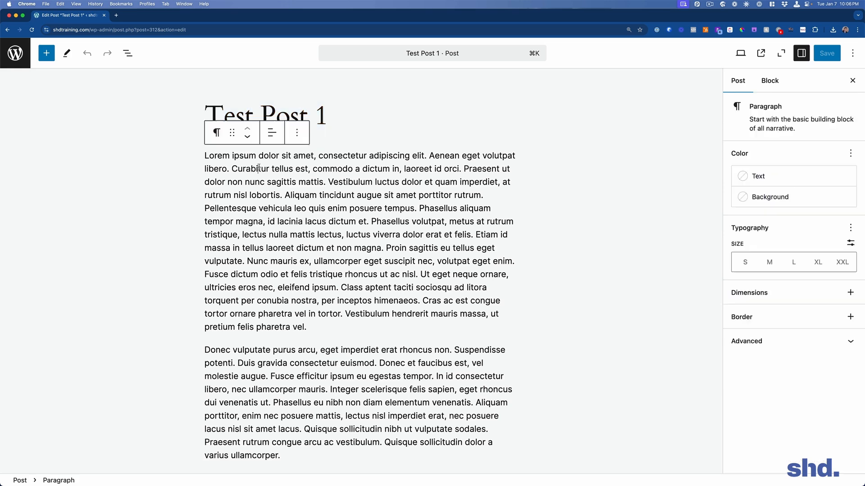
Insert a new paragraph reading "This is about COFFEE" above the post's first paragraph.
{"action": "left_click", "coordinate": [206, 156]}
{"action": "key", "text": "Return"}
{"action": "type", "text": "This is about COFFEE"}
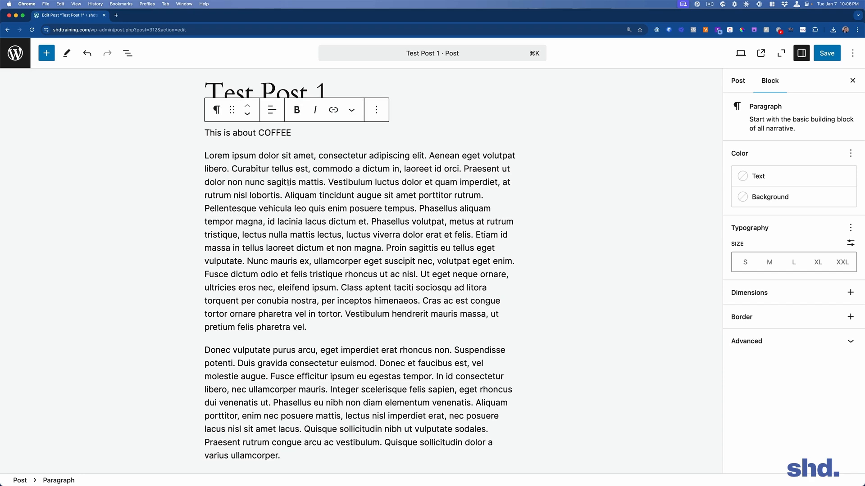
Convert the "This is about COFFEE" paragraph into a heading and save the post.
{"action": "double_click", "coordinate": [251, 133]}
{"action": "triple_click", "coordinate": [251, 133]}
{"action": "left_click", "coordinate": [217, 110]}
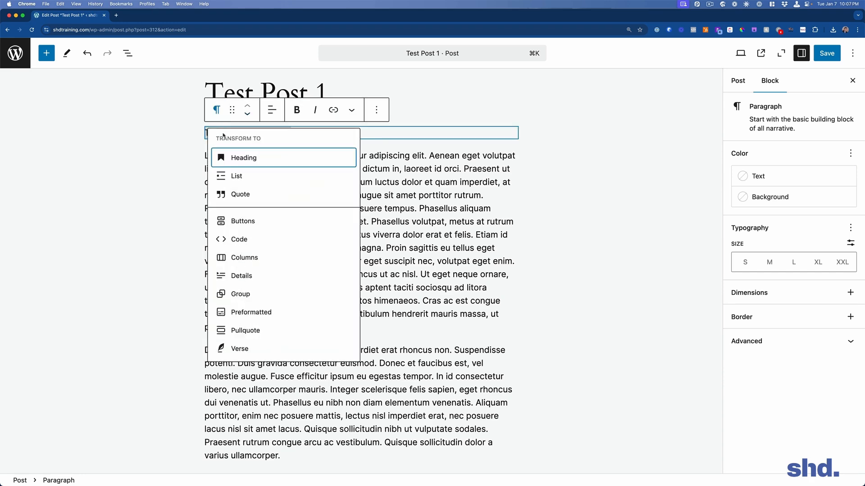
{"action": "left_click", "coordinate": [241, 157]}
{"action": "left_click", "coordinate": [277, 193]}
{"action": "left_click", "coordinate": [612, 211]}
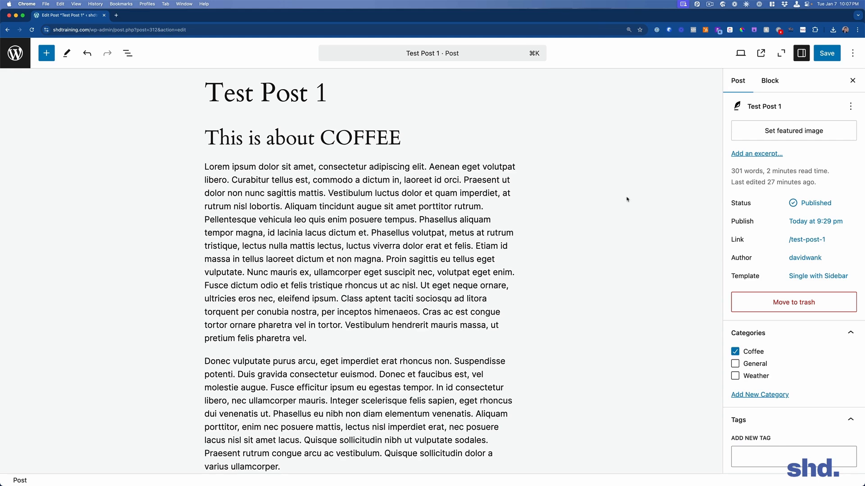
{"action": "left_click", "coordinate": [817, 53]}
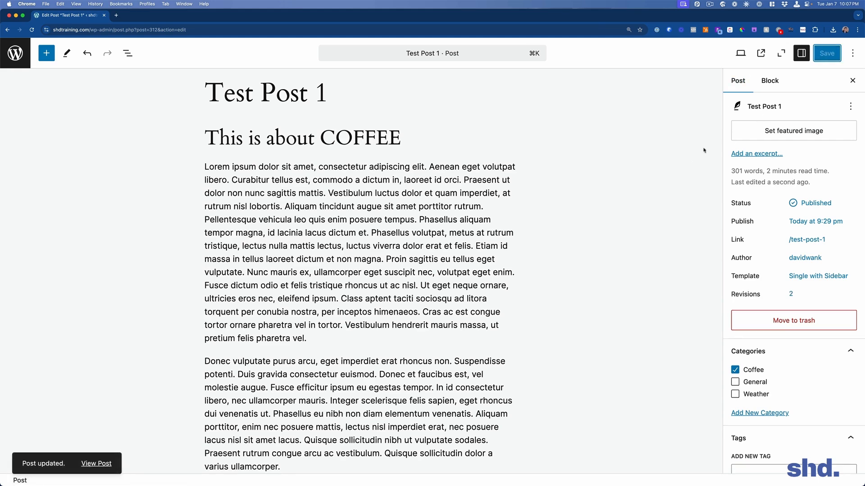
View Test Post 1 on the live site and review its heading, post details, and body text.
{"action": "left_click", "coordinate": [761, 53]}
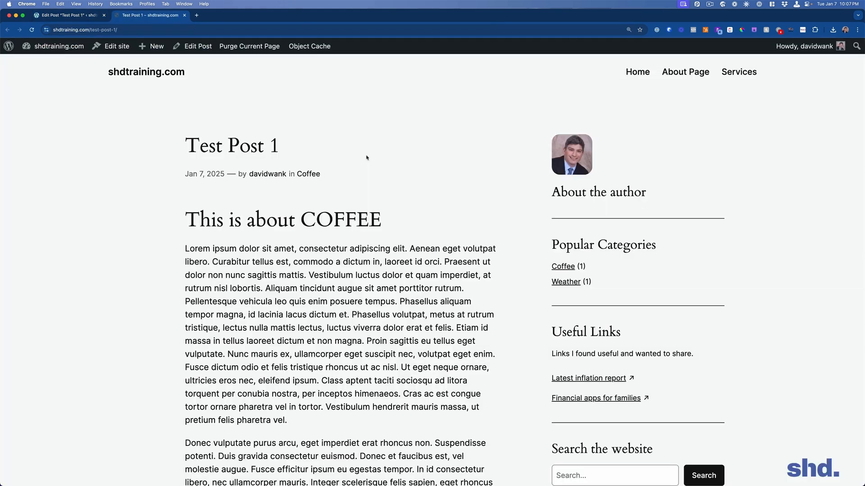
{"action": "scroll", "coordinate": [400, 186], "scroll_direction": "down", "scroll_amount": 6}
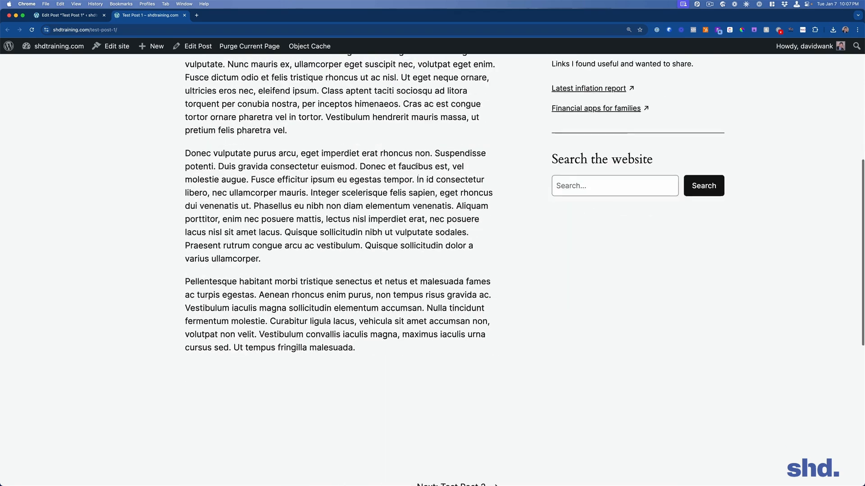
{"action": "scroll", "coordinate": [404, 181], "scroll_direction": "up", "scroll_amount": 6}
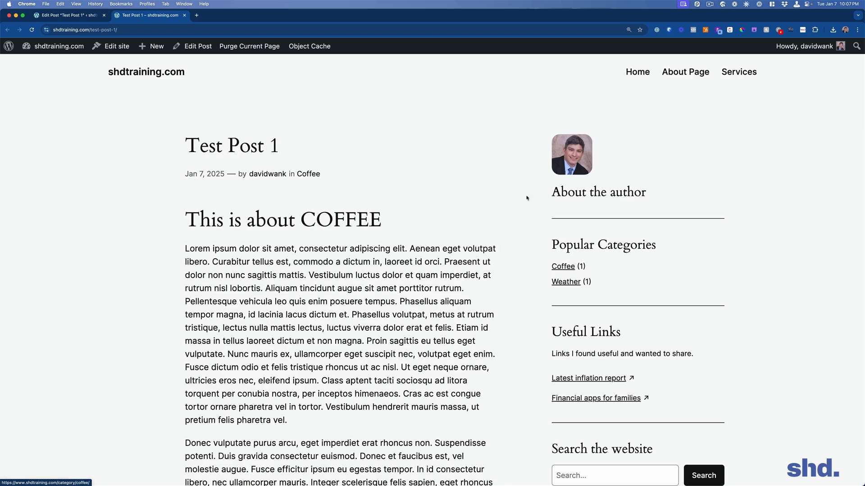
{"action": "scroll", "coordinate": [652, 266], "scroll_direction": "down", "scroll_amount": 5}
{"action": "scroll", "coordinate": [658, 347], "scroll_direction": "up", "scroll_amount": 5}
{"action": "scroll", "coordinate": [658, 360], "scroll_direction": "down", "scroll_amount": 2}
{"action": "scroll", "coordinate": [662, 390], "scroll_direction": "up", "scroll_amount": 2}
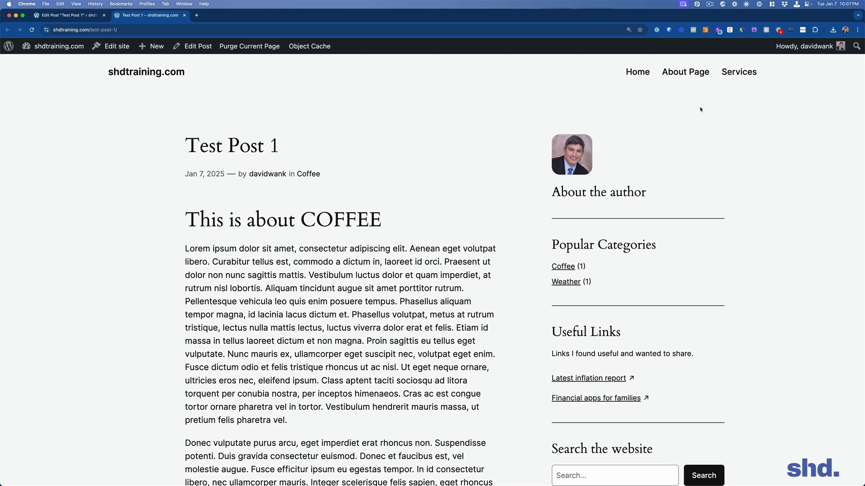
Examine the live post's sidebar, covering the author, popular categories, useful links, and website search sections.
{"action": "scroll", "coordinate": [686, 265], "scroll_direction": "down", "scroll_amount": 3}
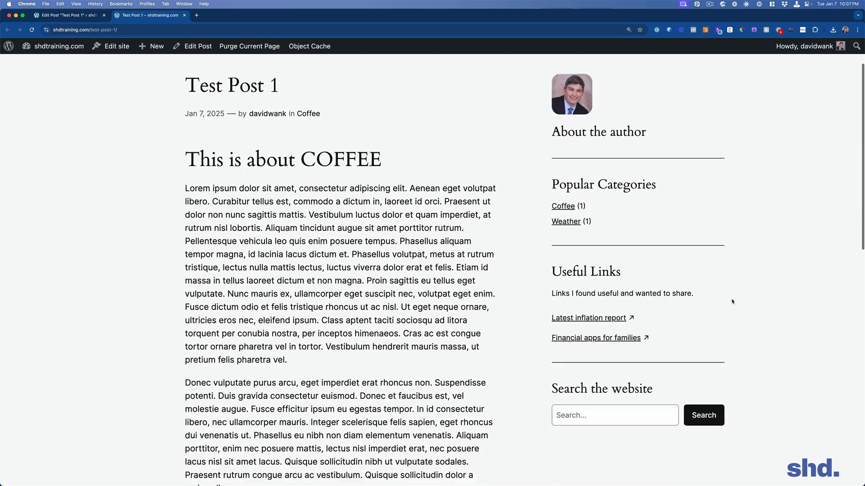
{"action": "left_click_drag", "start_coordinate": [563, 220], "coordinate": [677, 280]}
{"action": "left_click", "coordinate": [679, 279]}
{"action": "left_click_drag", "start_coordinate": [771, 385], "coordinate": [515, 333]}
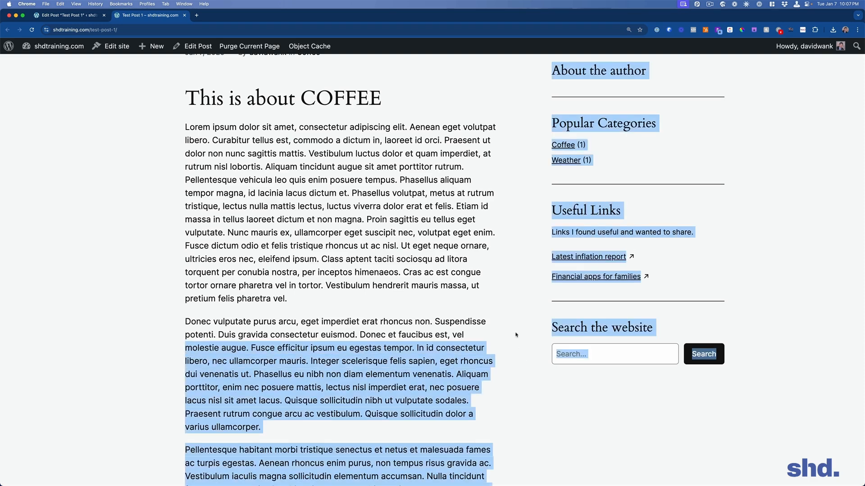
{"action": "left_click", "coordinate": [583, 413]}
{"action": "scroll", "coordinate": [599, 412], "scroll_direction": "up", "scroll_amount": 3}
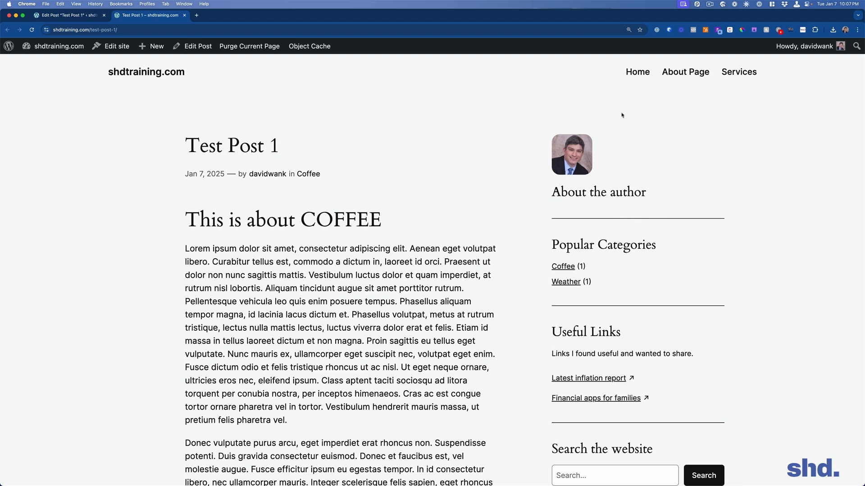
Open the live Services page and compare its layout with that of Test Post 1.
{"action": "left_click", "coordinate": [738, 72]}
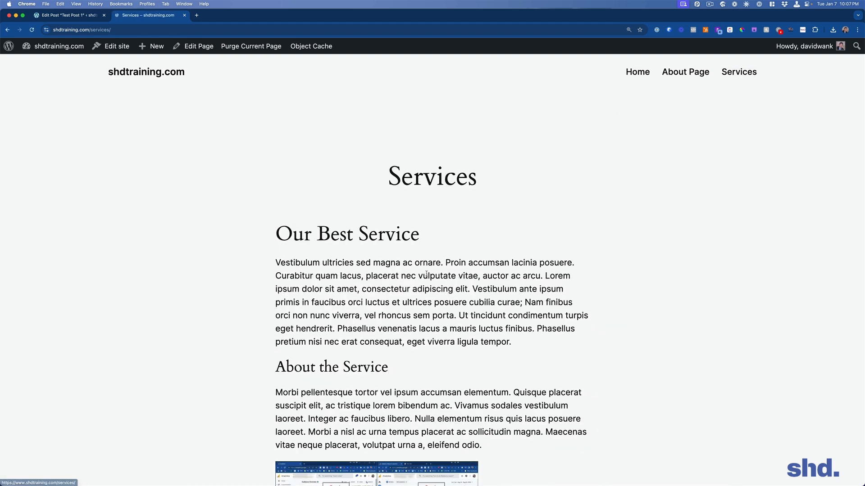
{"action": "left_click", "coordinate": [7, 29]}
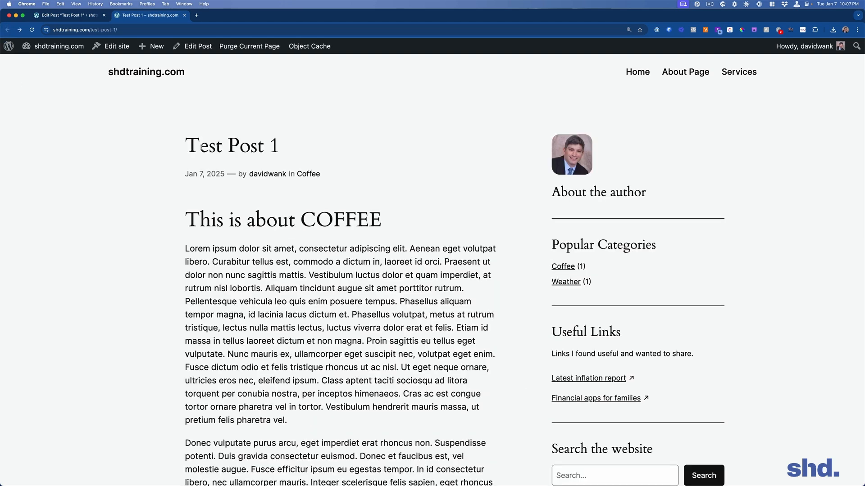
{"action": "left_click", "coordinate": [20, 30]}
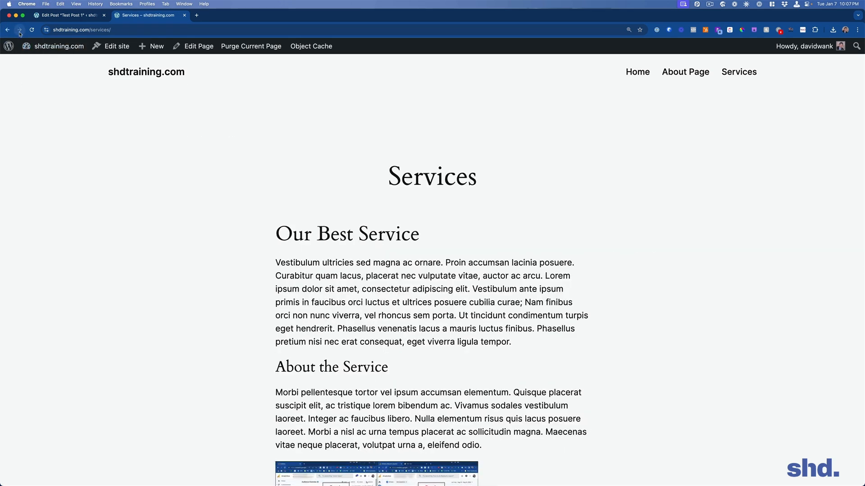
{"action": "scroll", "coordinate": [505, 247], "scroll_direction": "down", "scroll_amount": 15}
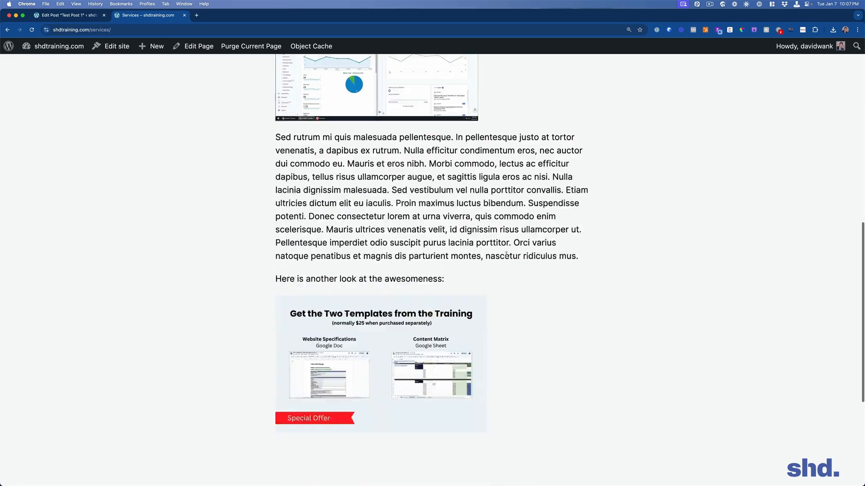
{"action": "scroll", "coordinate": [518, 301], "scroll_direction": "up", "scroll_amount": 15}
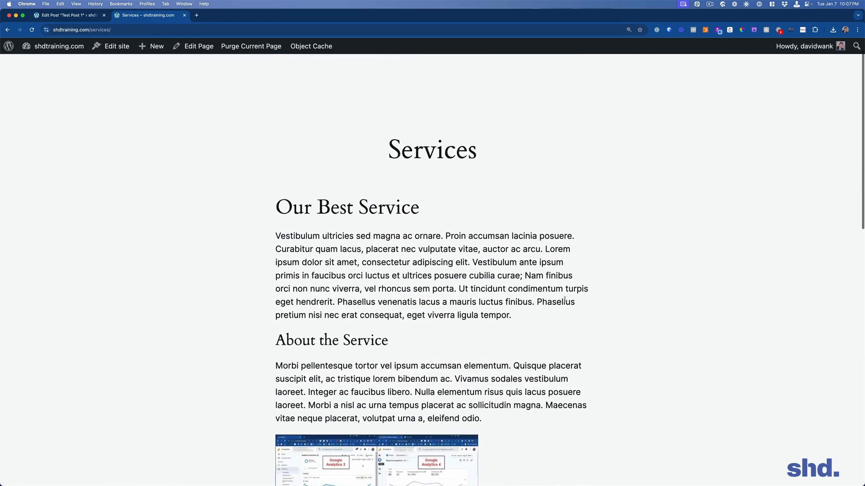
Return to Test Post 1, try the Weather category link in its sidebar, and go back to the post.
{"action": "left_click", "coordinate": [7, 30]}
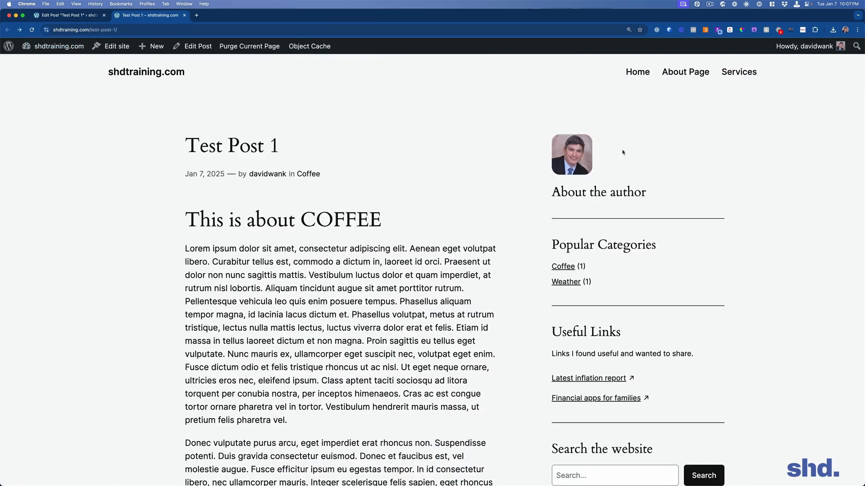
{"action": "left_click", "coordinate": [561, 282]}
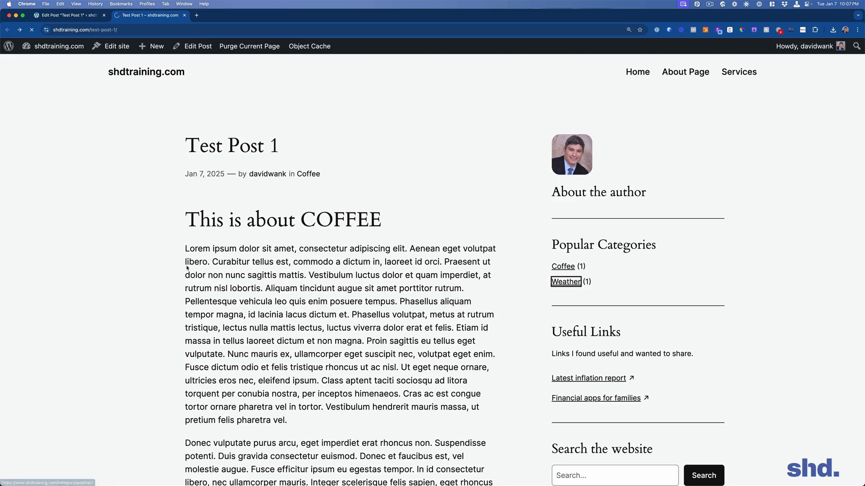
{"action": "left_click", "coordinate": [7, 30]}
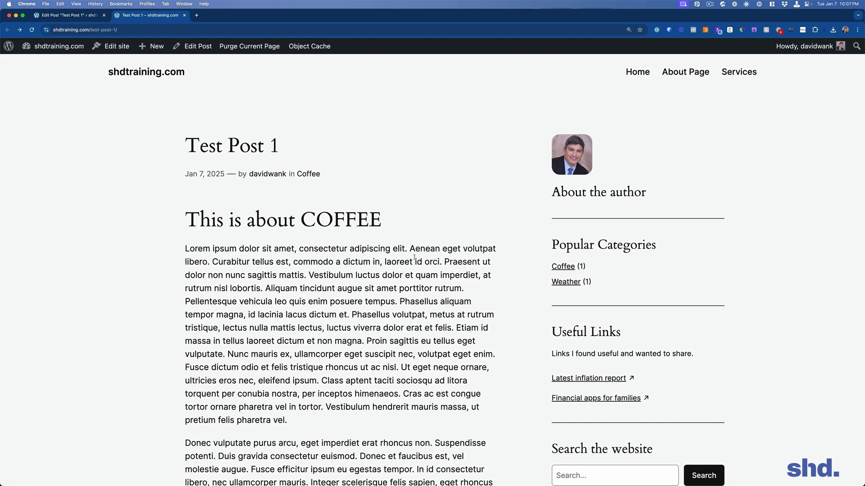
Open the Coffee category archive from the post's sidebar, review its listing, and go back to Test Post 1.
{"action": "left_click", "coordinate": [563, 266]}
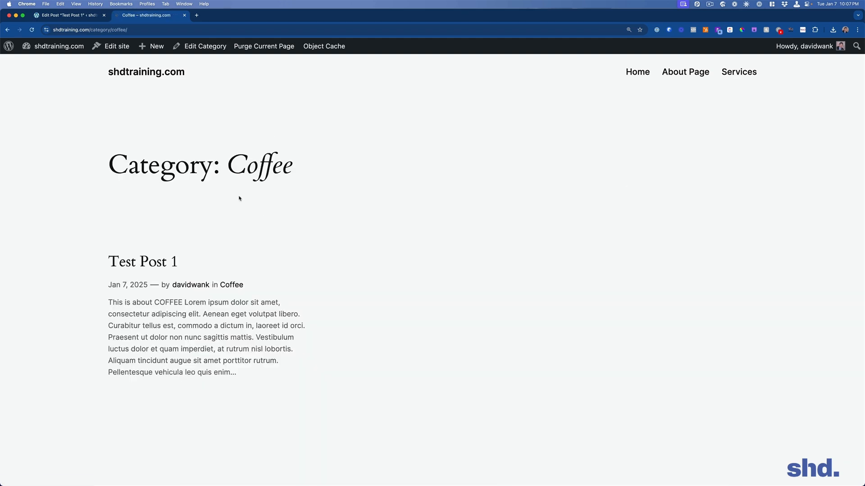
{"action": "scroll", "coordinate": [202, 248], "scroll_direction": "down", "scroll_amount": 10}
{"action": "scroll", "coordinate": [176, 303], "scroll_direction": "up", "scroll_amount": 10}
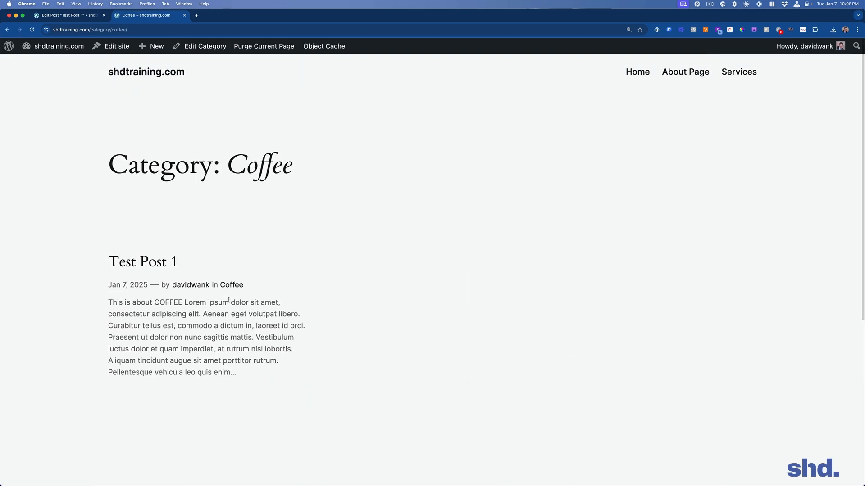
{"action": "left_click", "coordinate": [8, 29]}
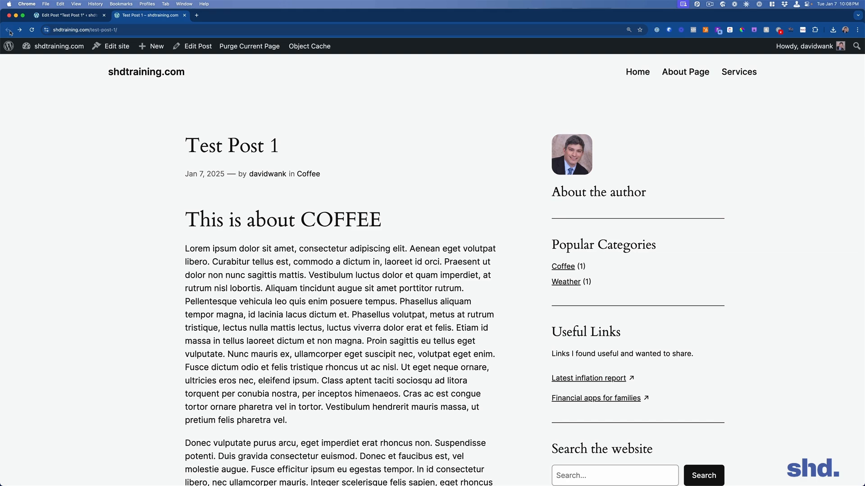
Return to the Test Post 1 editor, exit it to the posts list, and create a new post.
{"action": "left_click", "coordinate": [70, 16]}
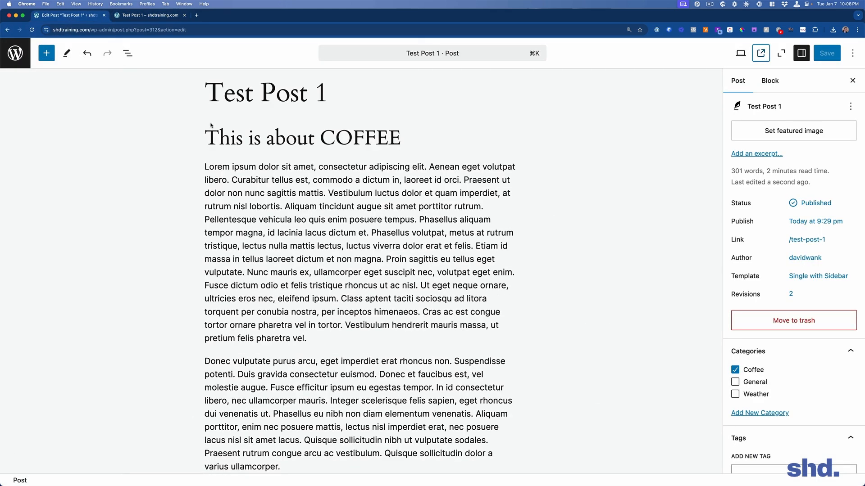
{"action": "left_click", "coordinate": [46, 55]}
{"action": "left_click", "coordinate": [518, 137]}
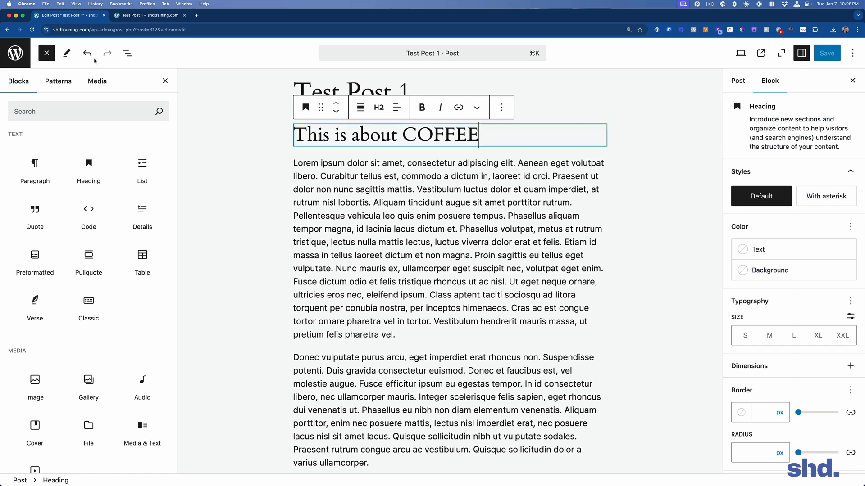
{"action": "left_click", "coordinate": [20, 54]}
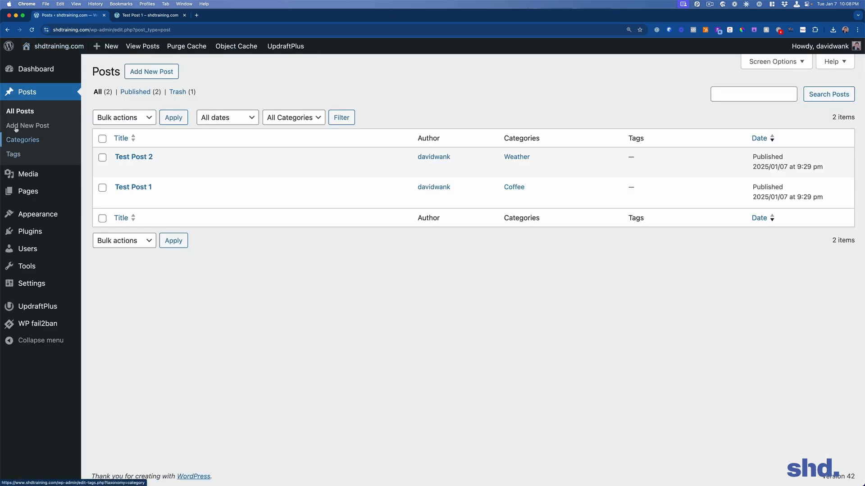
{"action": "left_click", "coordinate": [18, 127]}
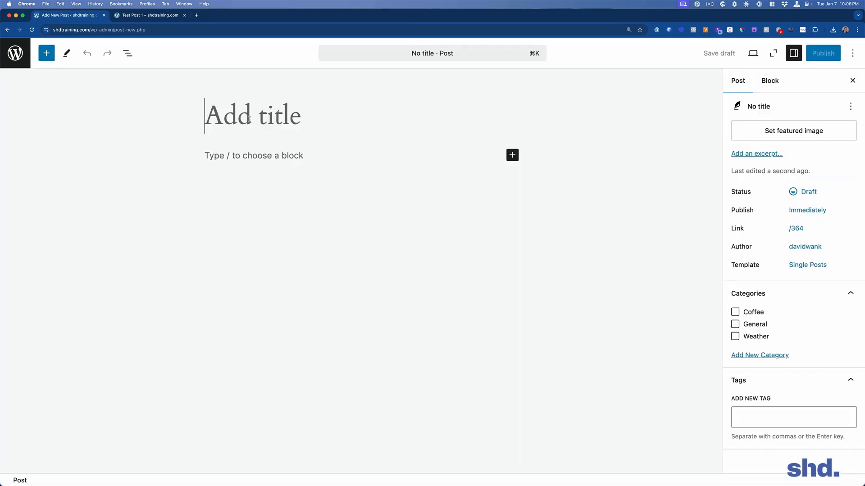
Title the new post "Another Coffee Post" and move on to its body text.
{"action": "type", "text": "Co"}
{"action": "key", "text": "BackSpace"}
{"action": "key", "text": "BackSpace"}
{"action": "type", "text": "Anohter"}
{"action": "key", "text": "BackSpace"}
{"action": "key", "text": "BackSpace"}
{"action": "key", "text": "BackSpace"}
{"action": "key", "text": "BackSpace"}
{"action": "type", "text": "ther Coffee Post"}
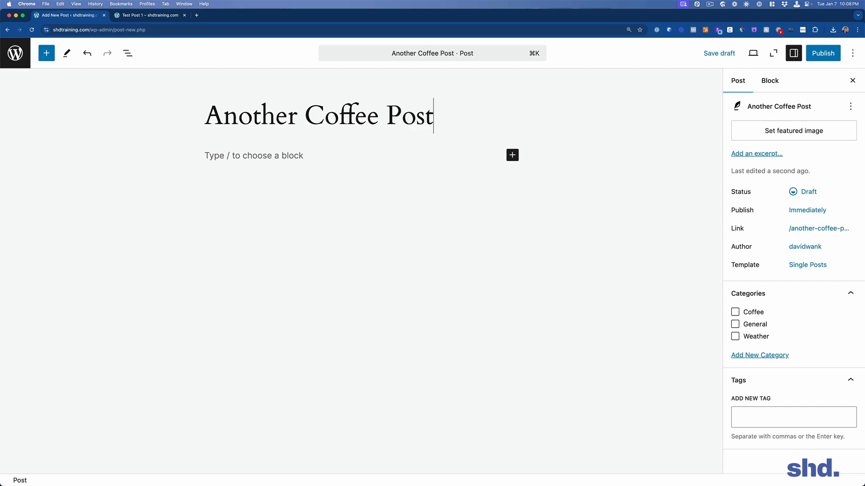
{"action": "key", "text": "Return"}
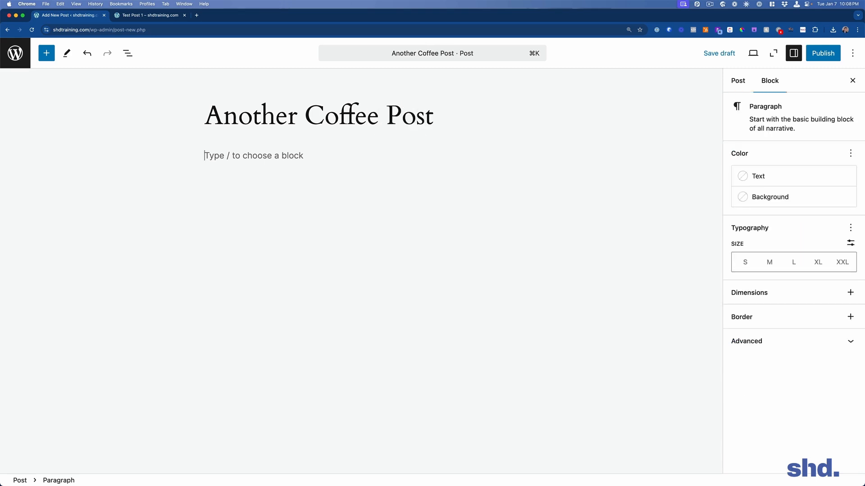
Write the body as two paragraphs, "Espresso is good." and "So is other coffe.".
{"action": "type", "text": "Espresso is good."}
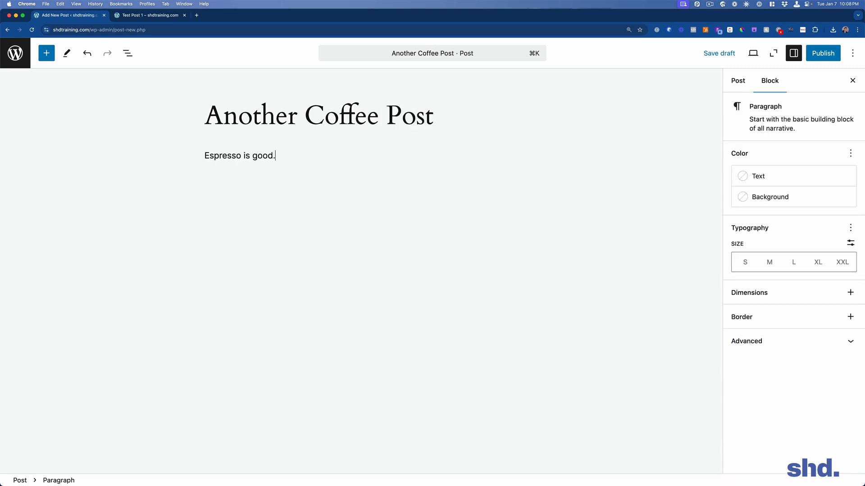
{"action": "key", "text": "Return"}
{"action": "type", "text": "So is other coffe."}
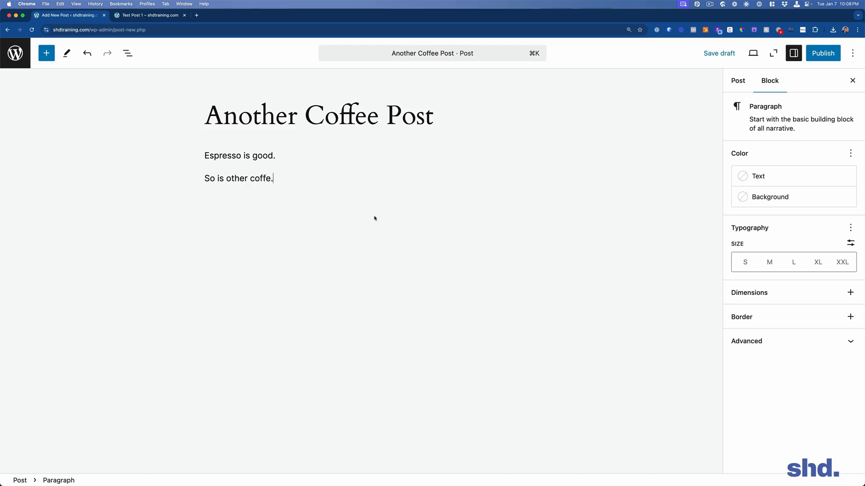
{"action": "key", "text": "Return"}
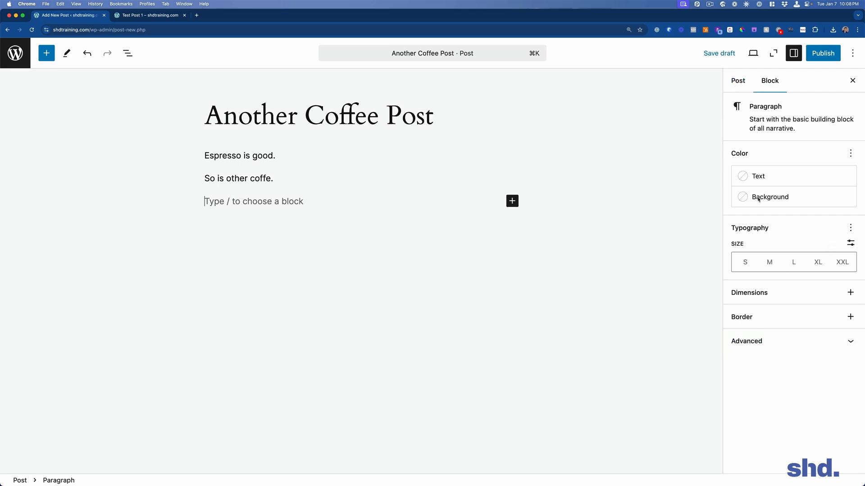
Assign the Coffee category to Another Coffee Post and publish it.
{"action": "left_click", "coordinate": [737, 81]}
{"action": "left_click", "coordinate": [770, 81]}
{"action": "left_click", "coordinate": [738, 81]}
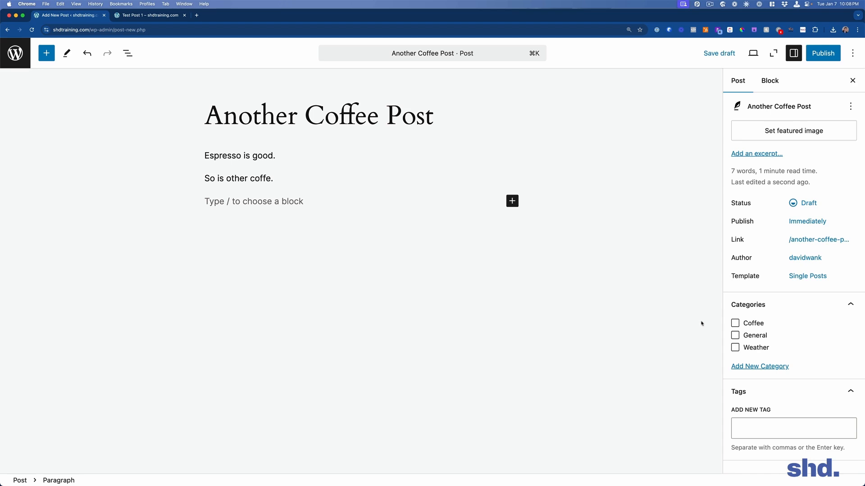
{"action": "left_click", "coordinate": [735, 323]}
{"action": "left_click", "coordinate": [838, 56]}
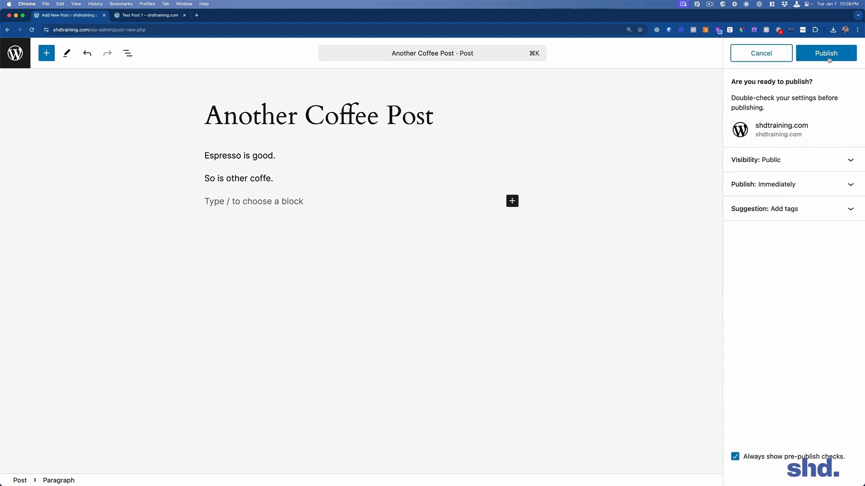
{"action": "left_click", "coordinate": [804, 55]}
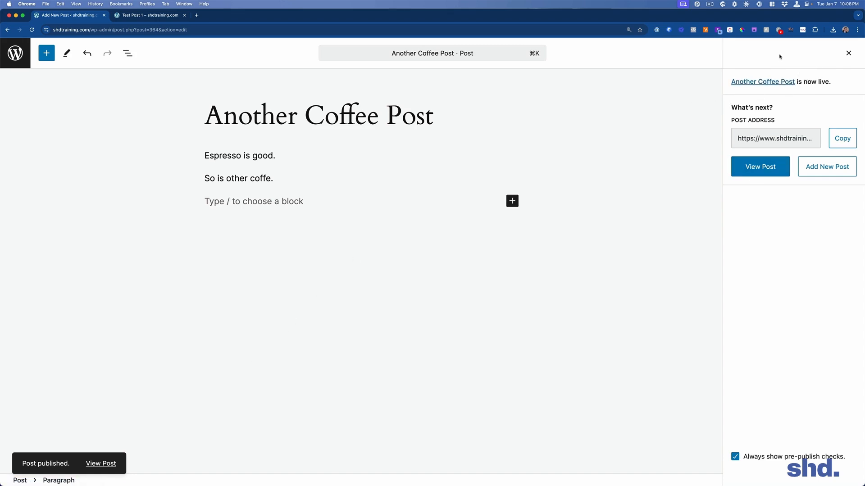
View the published Another Coffee Post in a new browser tab and review its live layout.
{"action": "right_click", "coordinate": [760, 169]}
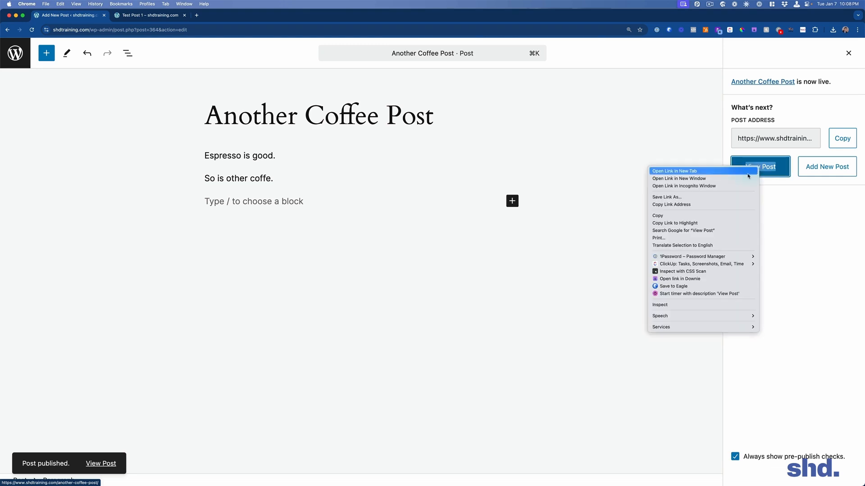
{"action": "left_click", "coordinate": [748, 175]}
{"action": "left_click", "coordinate": [223, 16]}
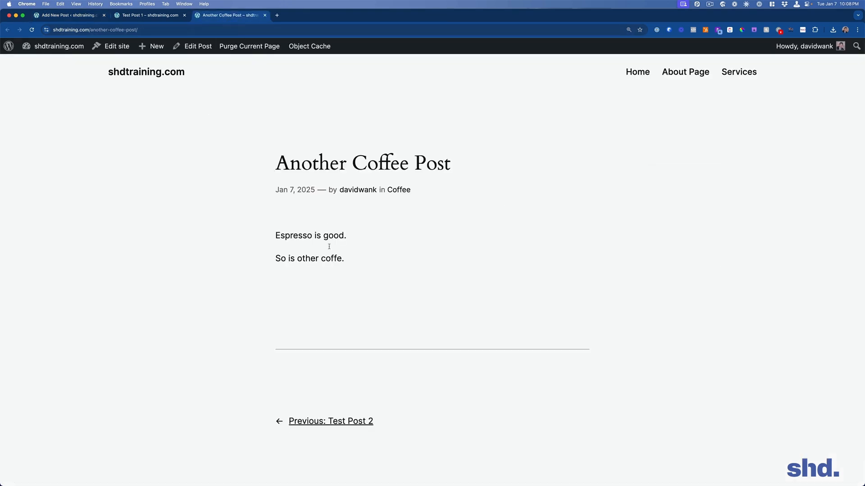
{"action": "scroll", "coordinate": [377, 274], "scroll_direction": "down", "scroll_amount": 2}
{"action": "scroll", "coordinate": [378, 274], "scroll_direction": "up", "scroll_amount": 2}
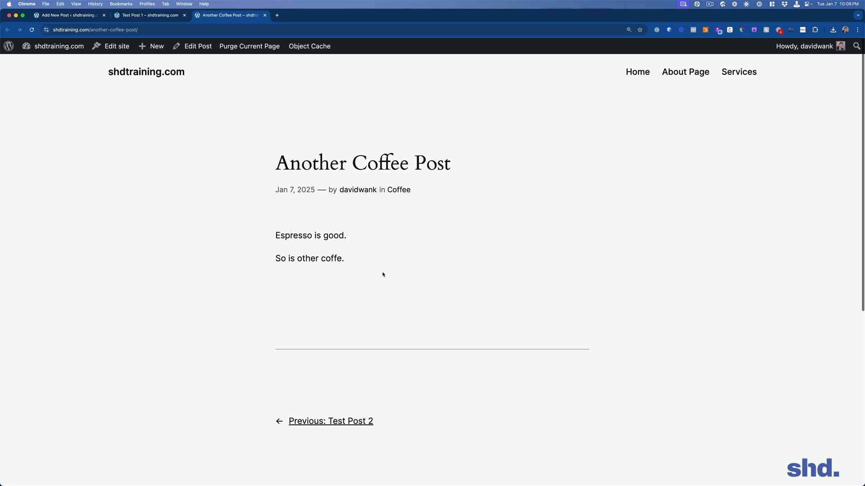
Open the Coffee category archive from the new post and review the posts listed there.
{"action": "left_click", "coordinate": [392, 190]}
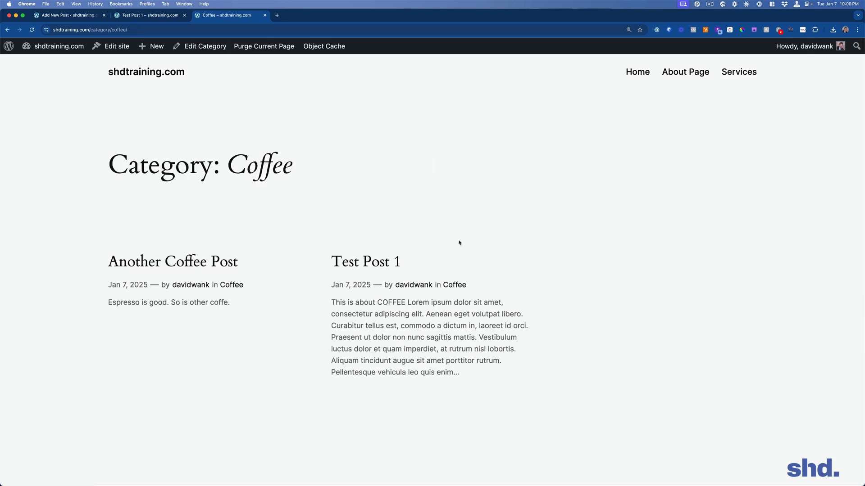
{"action": "scroll", "coordinate": [251, 363], "scroll_direction": "down", "scroll_amount": 5}
{"action": "scroll", "coordinate": [346, 328], "scroll_direction": "up", "scroll_amount": 5}
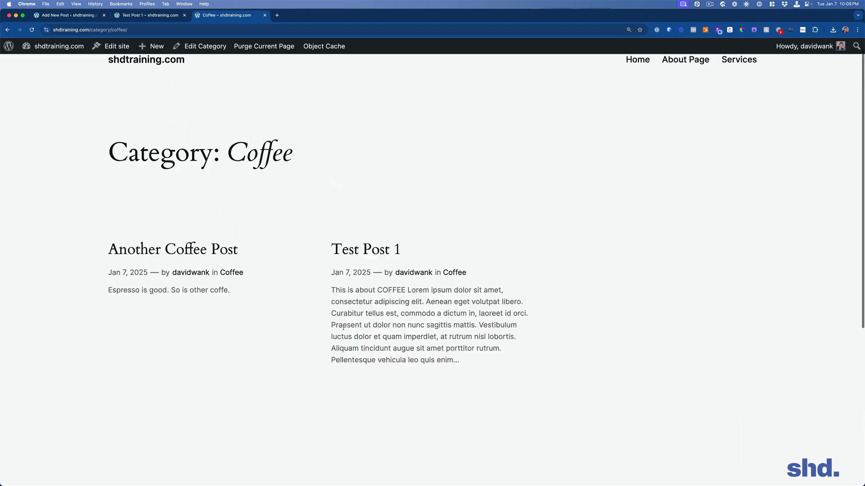
{"action": "scroll", "coordinate": [324, 229], "scroll_direction": "down", "scroll_amount": 5}
{"action": "scroll", "coordinate": [299, 274], "scroll_direction": "up", "scroll_amount": 5}
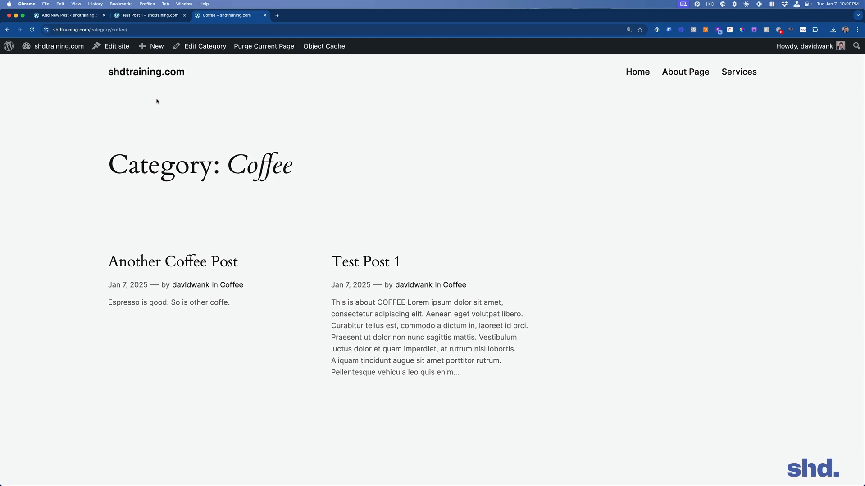
Examine the category name in the archive heading and the date line of each listed post.
{"action": "left_click_drag", "start_coordinate": [228, 167], "coordinate": [305, 167]}
{"action": "left_click", "coordinate": [302, 168]}
{"action": "left_click_drag", "start_coordinate": [229, 166], "coordinate": [295, 167]}
{"action": "left_click", "coordinate": [297, 167]}
{"action": "left_click_drag", "start_coordinate": [86, 283], "coordinate": [204, 279]}
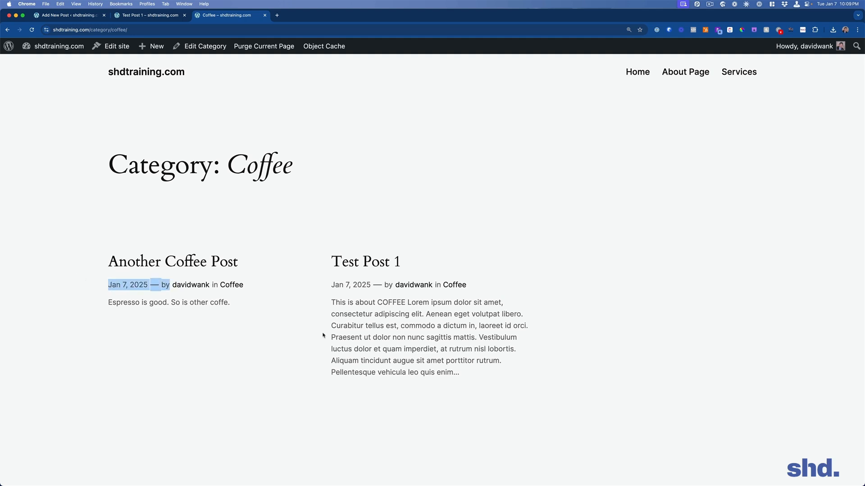
{"action": "left_click_drag", "start_coordinate": [329, 288], "coordinate": [429, 290]}
{"action": "left_click", "coordinate": [581, 323]}
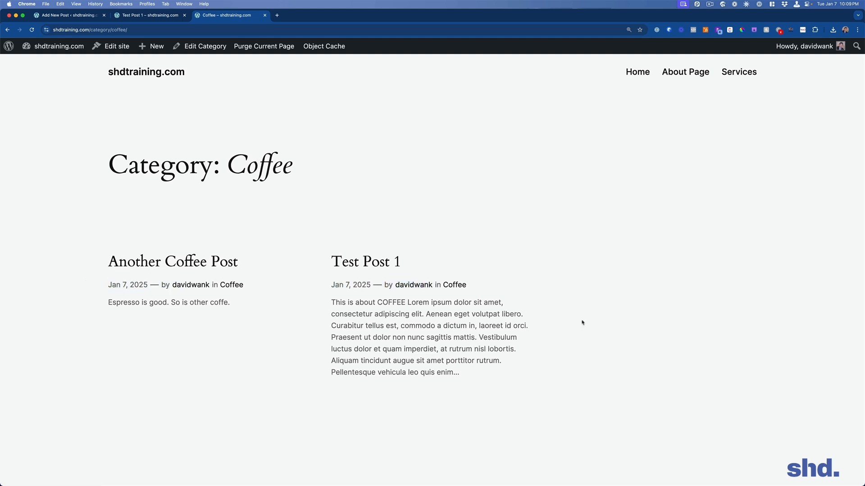
Open the live About page and examine its content, including the bulleted reasons to work with us.
{"action": "left_click", "coordinate": [686, 72]}
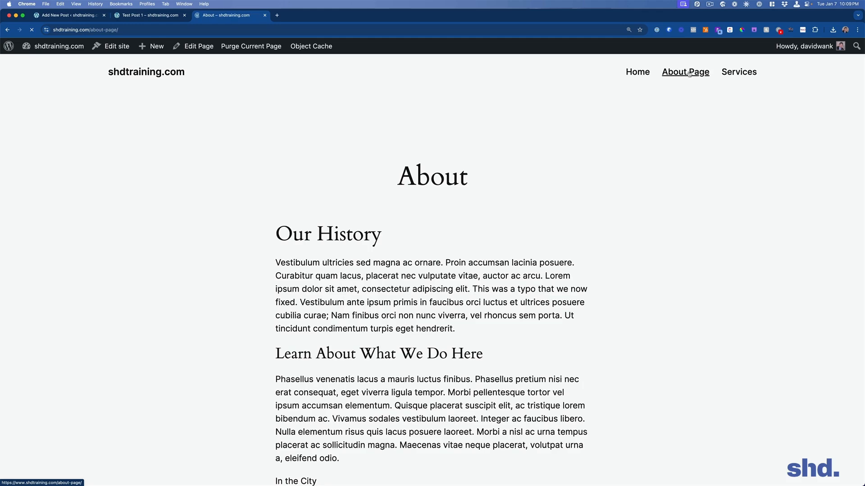
{"action": "scroll", "coordinate": [515, 242], "scroll_direction": "down", "scroll_amount": 10}
{"action": "scroll", "coordinate": [514, 242], "scroll_direction": "up", "scroll_amount": 10}
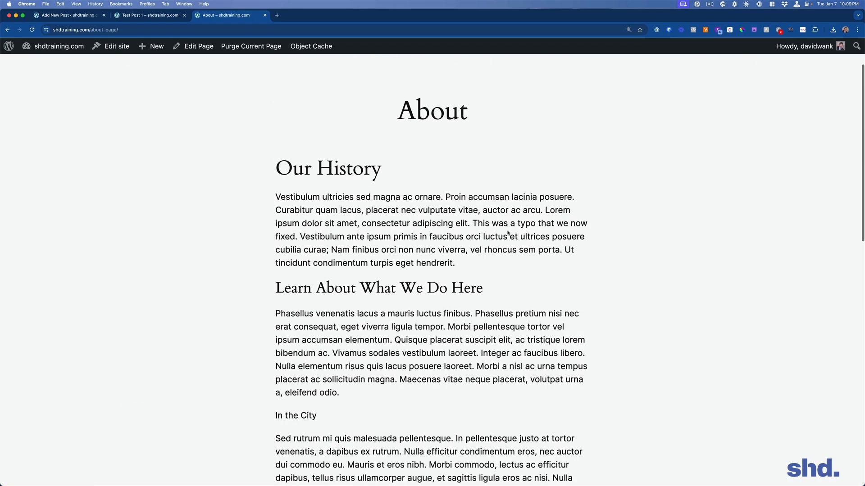
{"action": "scroll", "coordinate": [495, 303], "scroll_direction": "down", "scroll_amount": 15}
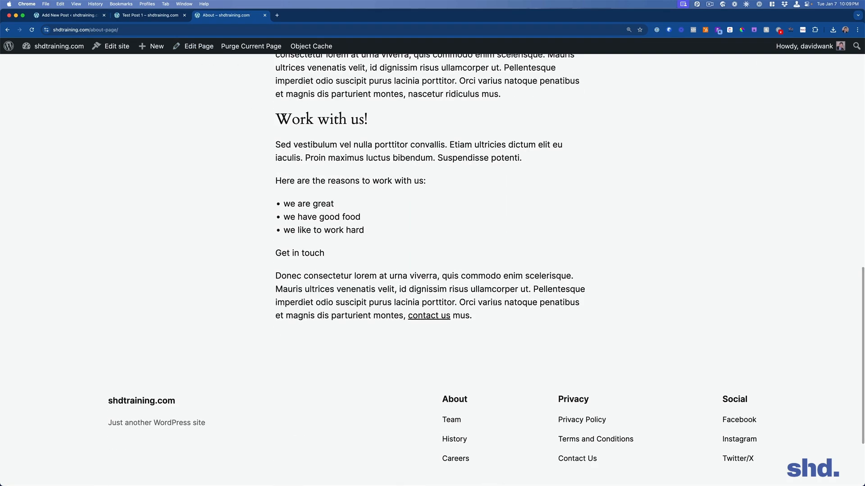
{"action": "left_click_drag", "start_coordinate": [335, 205], "coordinate": [290, 204]}
{"action": "double_click", "coordinate": [307, 218]}
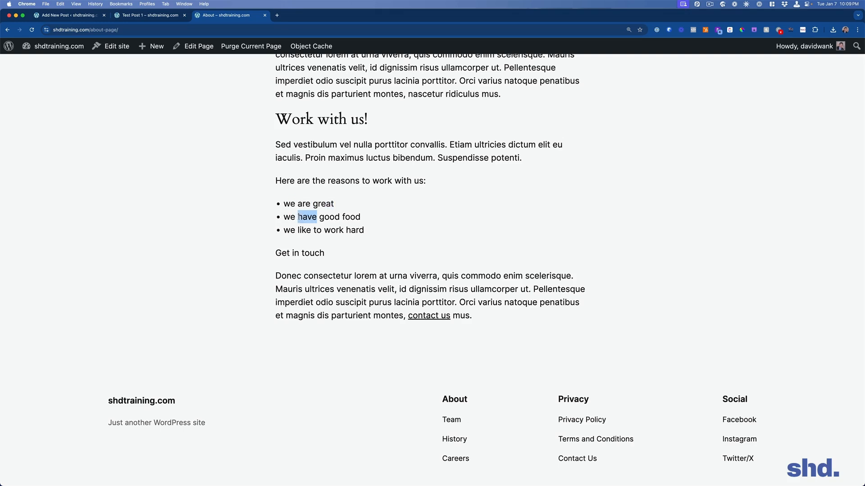
{"action": "left_click", "coordinate": [522, 255]}
{"action": "scroll", "coordinate": [523, 256], "scroll_direction": "up", "scroll_amount": 15}
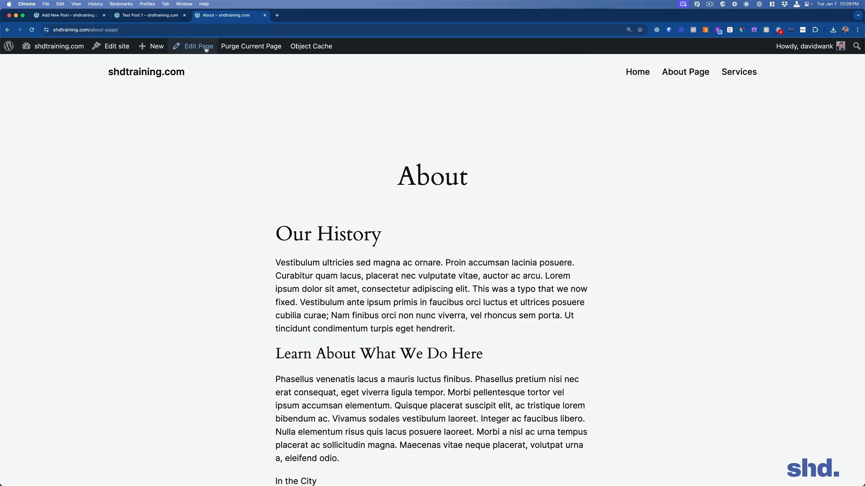
Open the About page editor from the live page, exit to the dashboard, and reopen About for editing from the Pages list.
{"action": "left_click", "coordinate": [206, 49]}
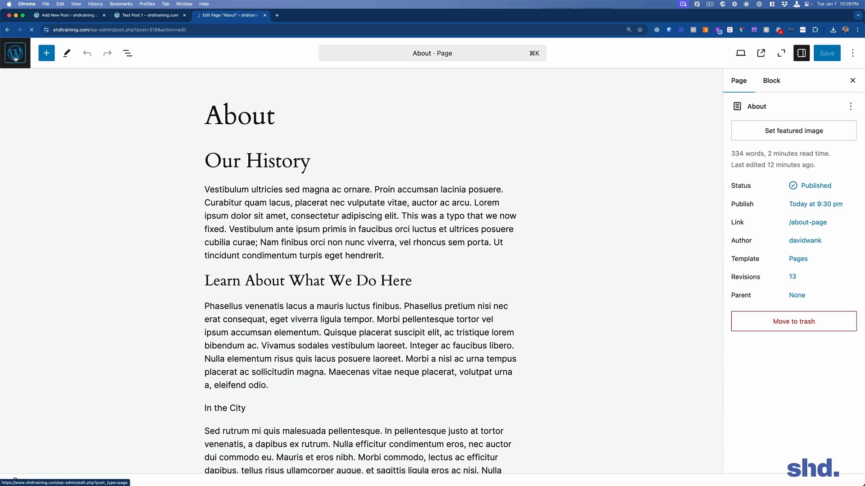
{"action": "left_click", "coordinate": [15, 58]}
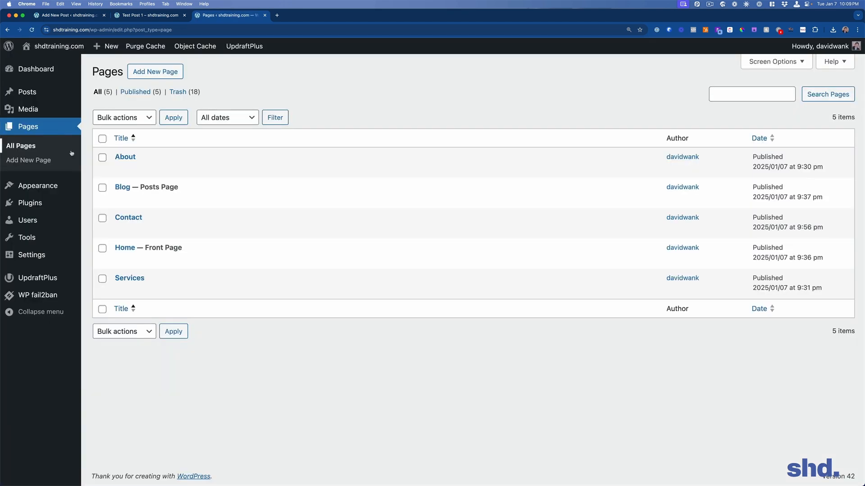
{"action": "left_click", "coordinate": [27, 72]}
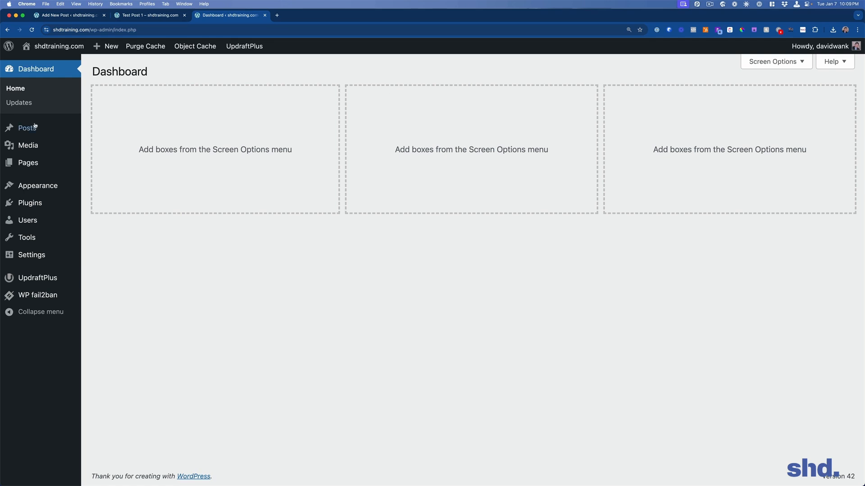
{"action": "left_click", "coordinate": [23, 162]}
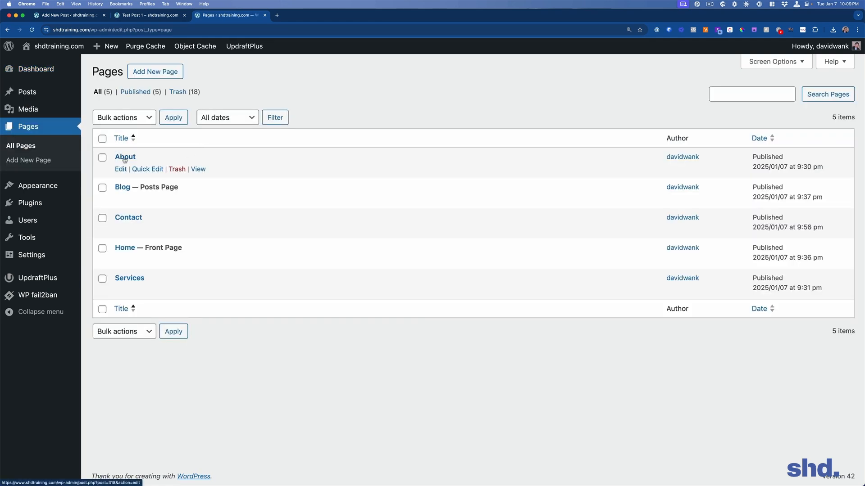
{"action": "left_click", "coordinate": [122, 170]}
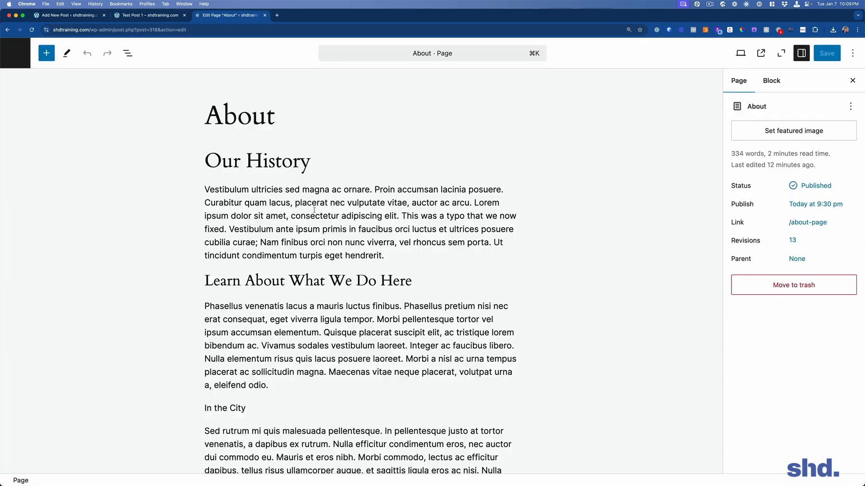
Change the second reason in the Work with us list to "we actually don't have good food" and save the About page.
{"action": "scroll", "coordinate": [310, 225], "scroll_direction": "down", "scroll_amount": 5}
{"action": "scroll", "coordinate": [314, 219], "scroll_direction": "down", "scroll_amount": 5}
{"action": "left_click", "coordinate": [246, 279]}
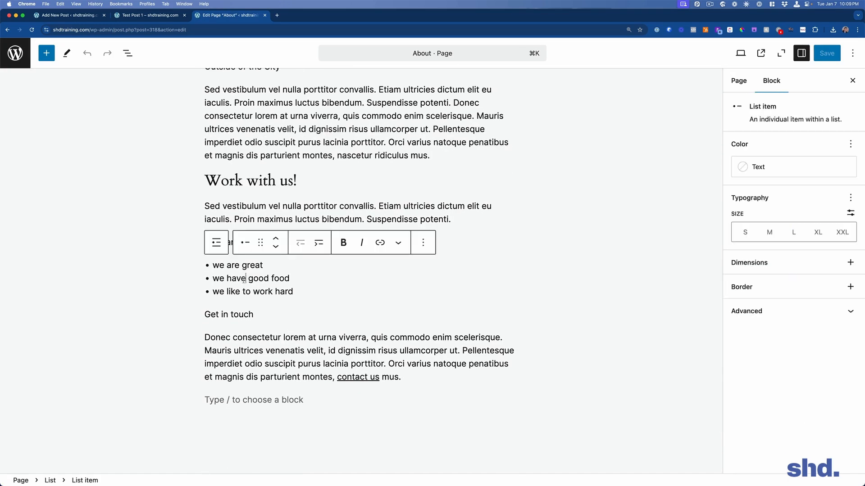
{"action": "type", "text": "actia;"}
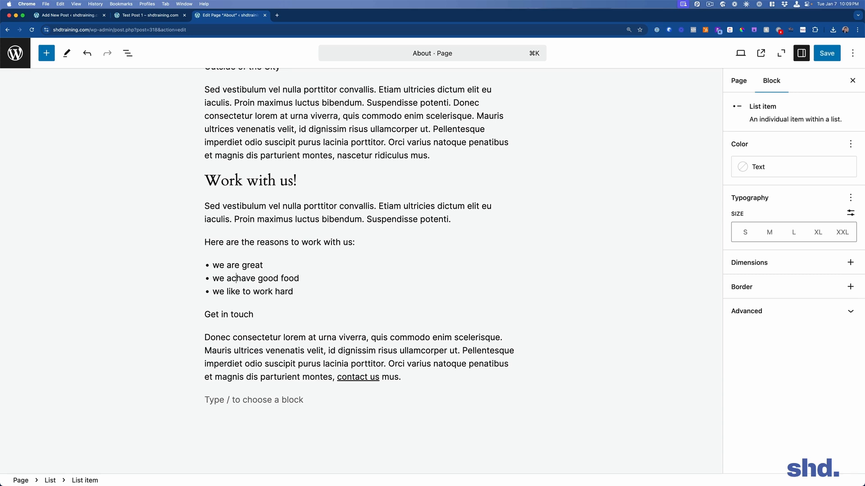
{"action": "key", "text": "BackSpace"}
{"action": "key", "text": "BackSpace"}
{"action": "key", "text": "BackSpace"}
{"action": "type", "text": "ually don't"}
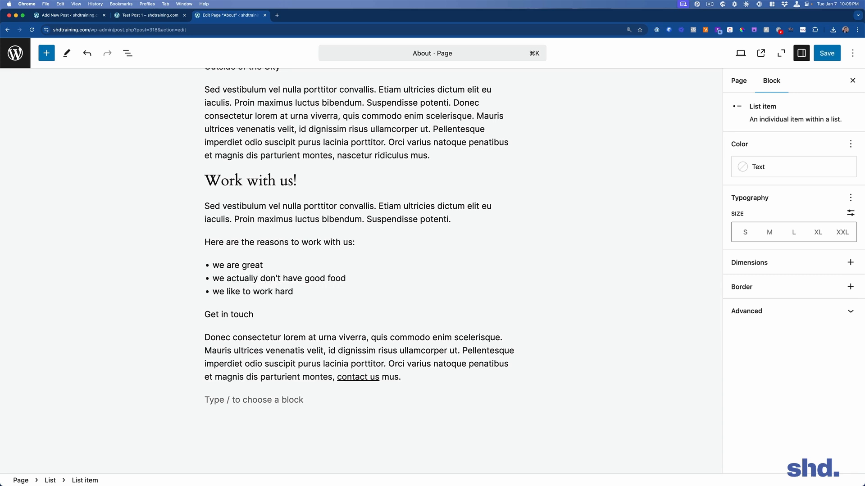
{"action": "left_click", "coordinate": [831, 55]}
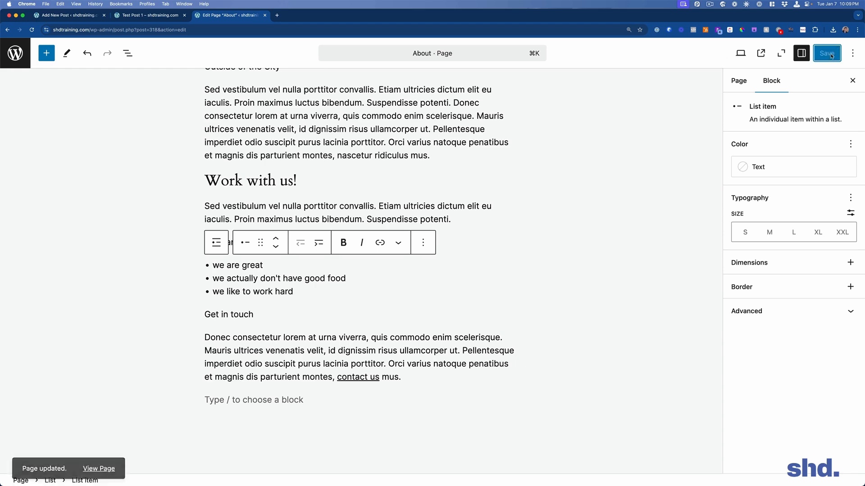
Open the live About page and check the bulleted reasons to work with us.
{"action": "left_click", "coordinate": [761, 53]}
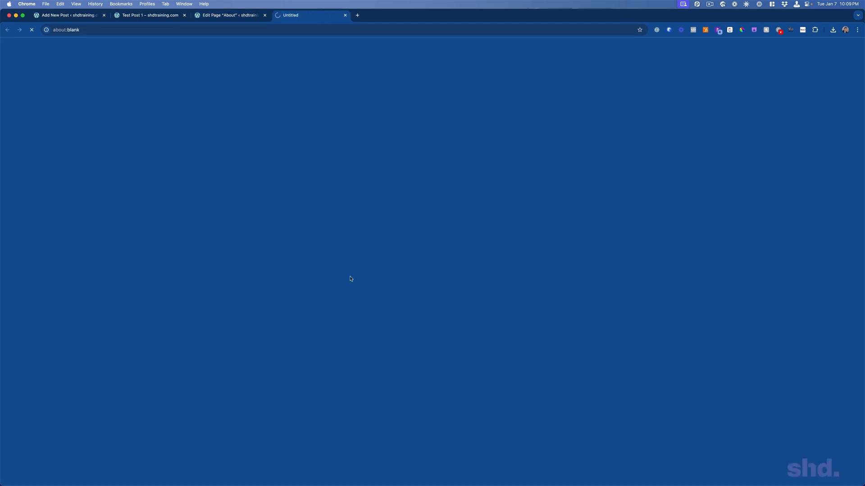
{"action": "scroll", "coordinate": [415, 215], "scroll_direction": "down", "scroll_amount": 9}
{"action": "scroll", "coordinate": [507, 218], "scroll_direction": "down", "scroll_amount": 5}
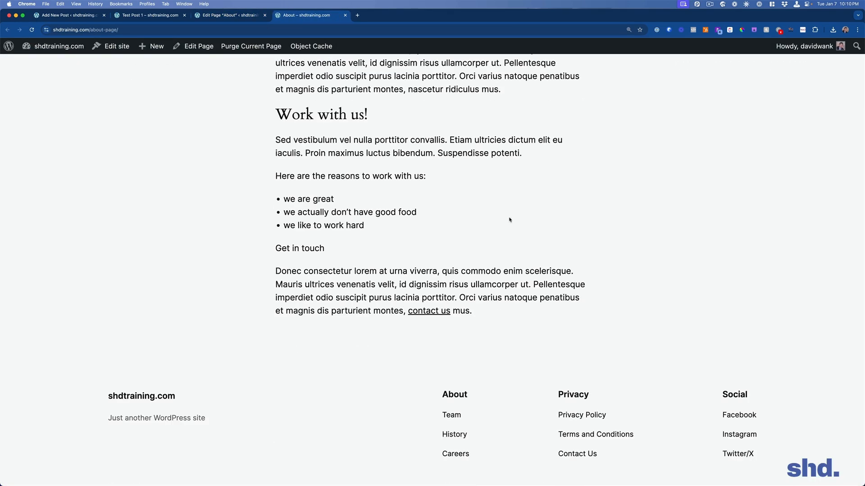
{"action": "scroll", "coordinate": [509, 220], "scroll_direction": "up", "scroll_amount": 13}
Reopen the About page for editing from the live page and remove "actually don't" from the second bullet.
{"action": "left_click", "coordinate": [200, 48]}
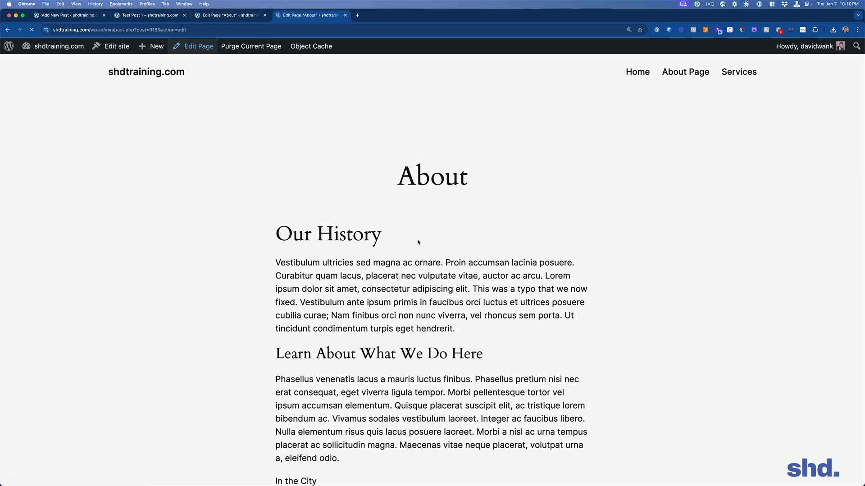
{"action": "scroll", "coordinate": [335, 171], "scroll_direction": "down", "scroll_amount": 5}
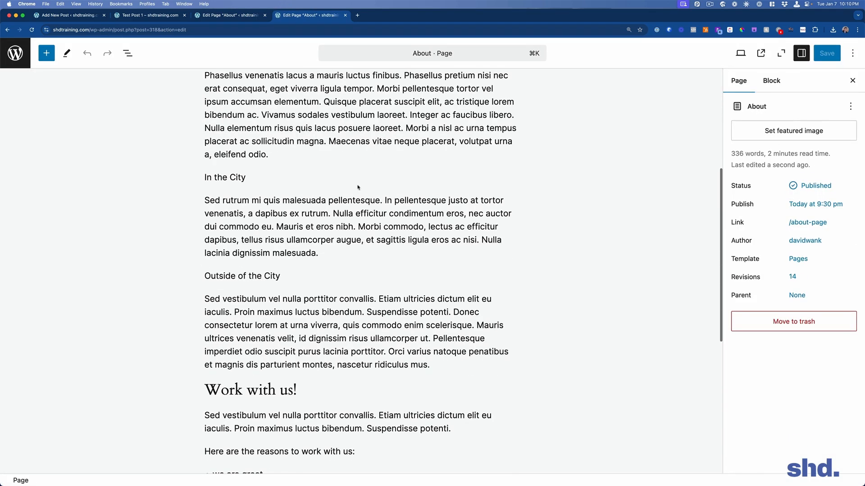
{"action": "scroll", "coordinate": [342, 262], "scroll_direction": "down", "scroll_amount": 2}
{"action": "scroll", "coordinate": [342, 262], "scroll_direction": "down", "scroll_amount": 3}
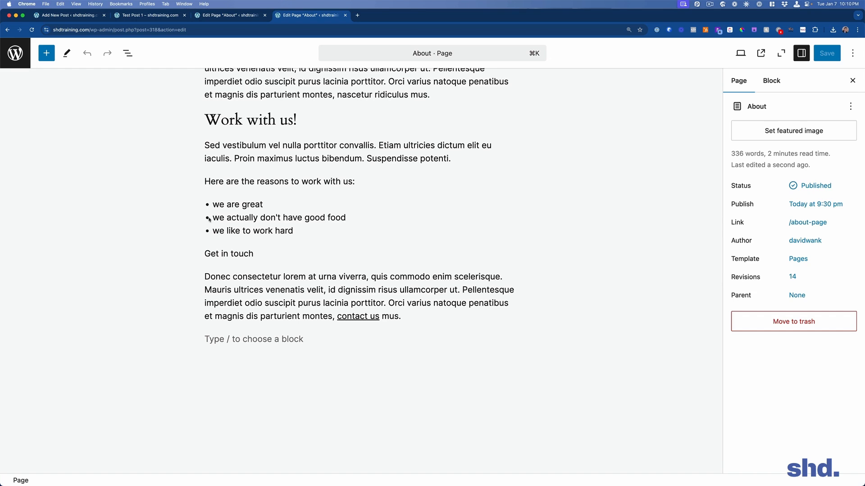
{"action": "left_click_drag", "start_coordinate": [226, 220], "coordinate": [269, 222]}
{"action": "key", "text": "BackSpace"}
{"action": "type", "text": "\\"}
{"action": "key", "text": "BackSpace"}
Append "but you have to pay extra" to the "we have good food" bullet and save the page.
{"action": "left_click", "coordinate": [329, 215]}
{"action": "type", "text": "bnut you have to pay or it"}
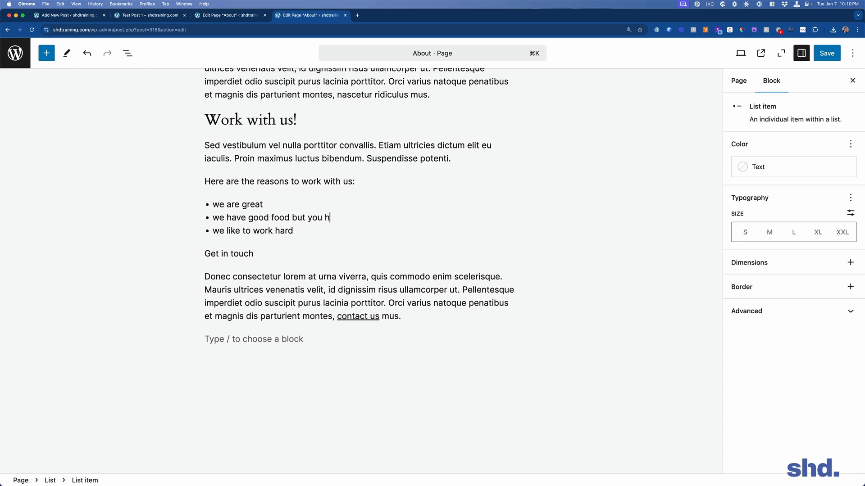
{"action": "key", "text": "BackSpace"}
{"action": "key", "text": "BackSpace"}
{"action": "key", "text": "BackSpace"}
{"action": "key", "text": "BackSpace"}
{"action": "key", "text": "BackSpace"}
{"action": "type", "text": "for i"}
{"action": "key", "text": "BackSpace"}
{"action": "type", "text": "extra"}
{"action": "key", "text": "F11"}
{"action": "key", "text": "F11"}
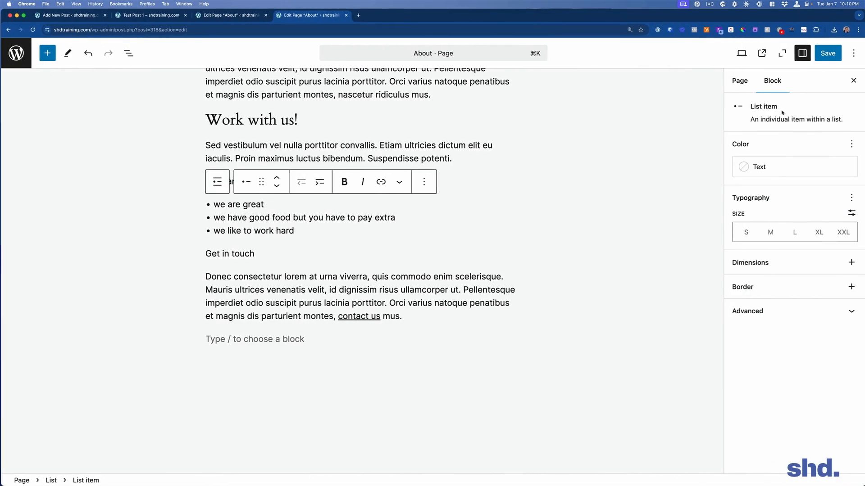
{"action": "left_click", "coordinate": [827, 53]}
View the About page on the live site and examine the edited second bullet about food.
{"action": "left_click", "coordinate": [760, 53]}
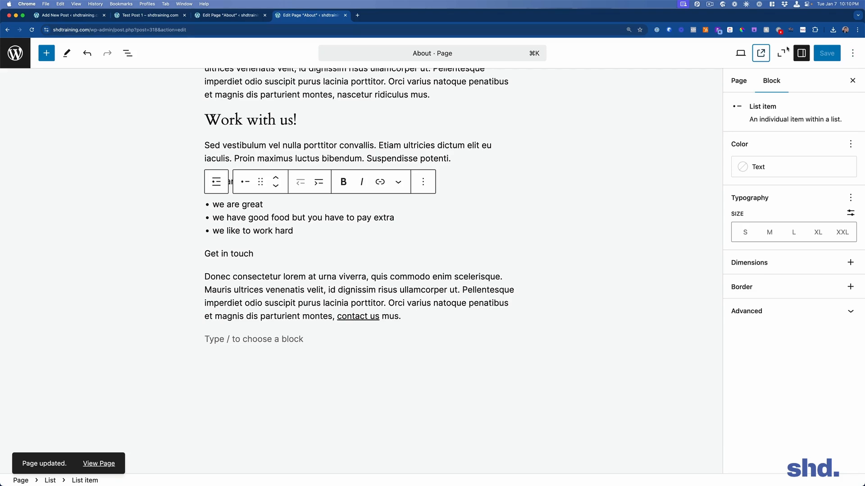
{"action": "left_click", "coordinate": [761, 53]}
{"action": "scroll", "coordinate": [300, 202], "scroll_direction": "down", "scroll_amount": 4}
{"action": "scroll", "coordinate": [726, 193], "scroll_direction": "down", "scroll_amount": 7}
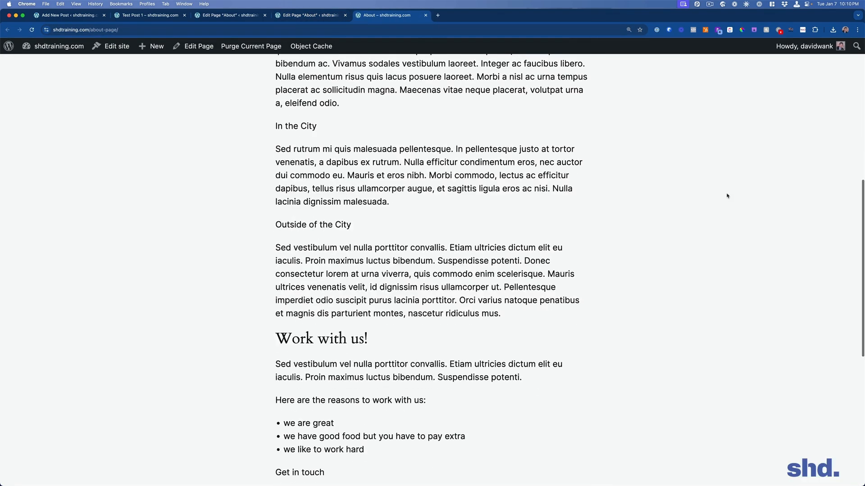
{"action": "left_click_drag", "start_coordinate": [466, 325], "coordinate": [218, 322]}
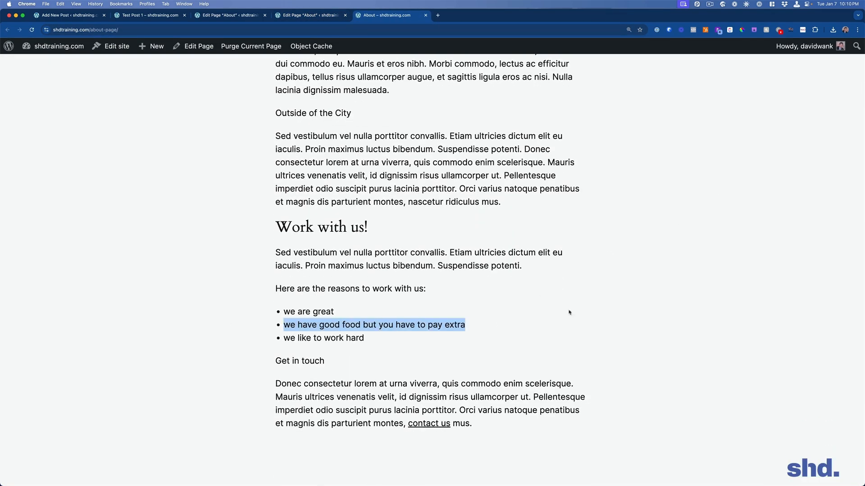
{"action": "left_click", "coordinate": [780, 283]}
{"action": "scroll", "coordinate": [789, 303], "scroll_direction": "up", "scroll_amount": 10}
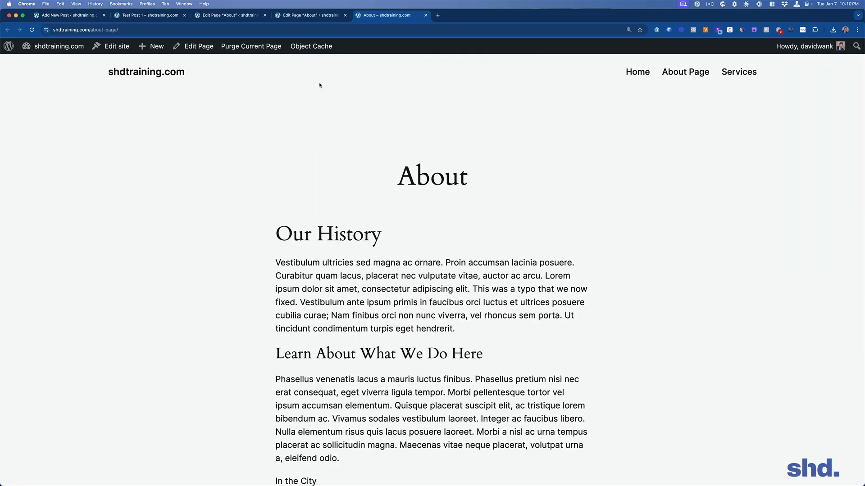
Return to the open About page editor and look over the page content.
{"action": "left_click", "coordinate": [289, 16]}
{"action": "left_click", "coordinate": [574, 198]}
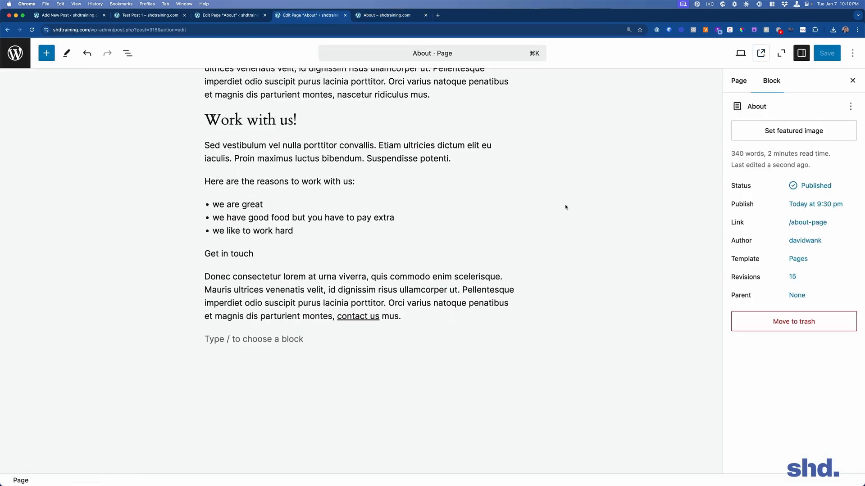
{"action": "scroll", "coordinate": [539, 338], "scroll_direction": "up", "scroll_amount": 5}
{"action": "scroll", "coordinate": [488, 265], "scroll_direction": "up", "scroll_amount": 6}
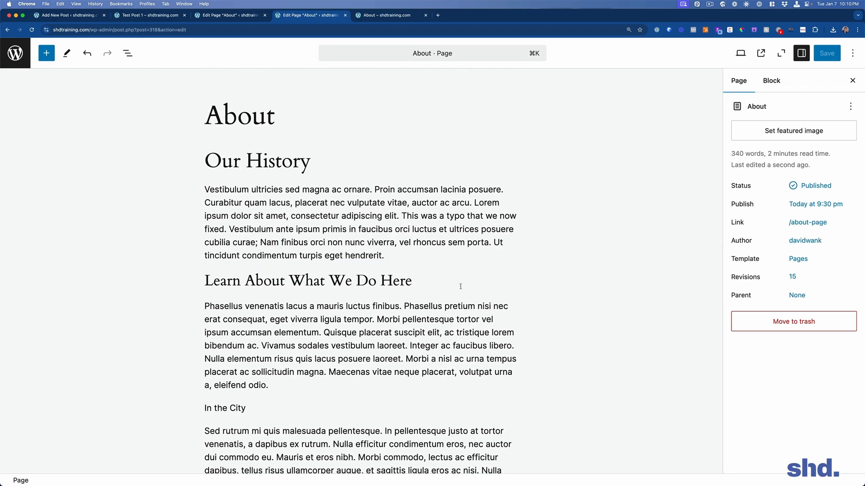
{"action": "scroll", "coordinate": [460, 283], "scroll_direction": "down", "scroll_amount": 5}
{"action": "scroll", "coordinate": [351, 215], "scroll_direction": "up", "scroll_amount": 5}
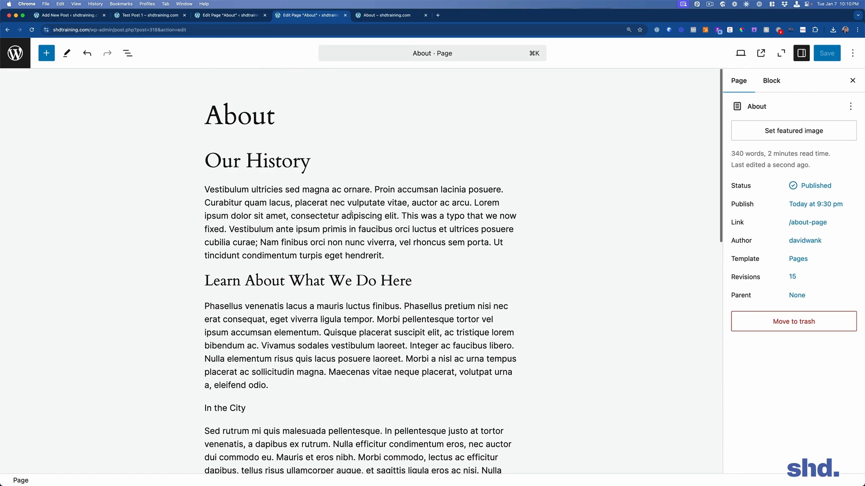
Close the browser tabs holding the About page and return to the Another Coffee Post editor.
{"action": "left_click", "coordinate": [214, 19]}
{"action": "left_click", "coordinate": [264, 15]}
{"action": "left_click", "coordinate": [264, 15]}
{"action": "left_click", "coordinate": [222, 15]}
{"action": "left_click", "coordinate": [80, 17]}
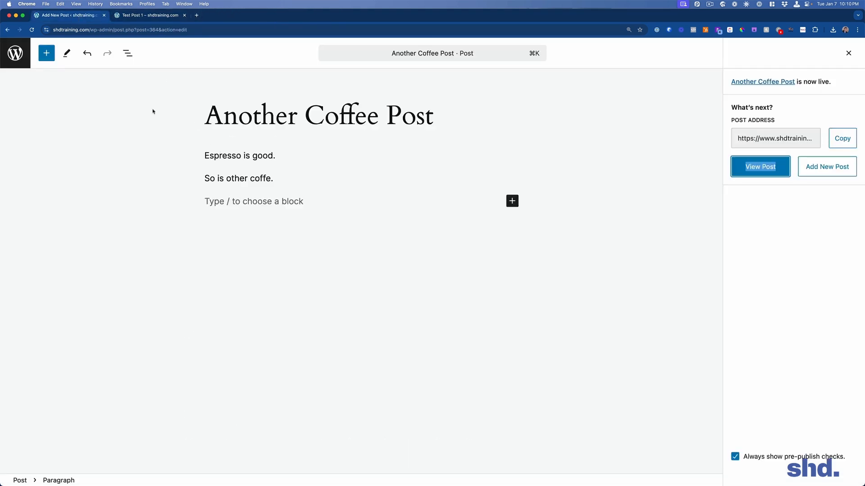
Insert an Image block below the last paragraph and look over the media library and its file upload options.
{"action": "left_click", "coordinate": [512, 201]}
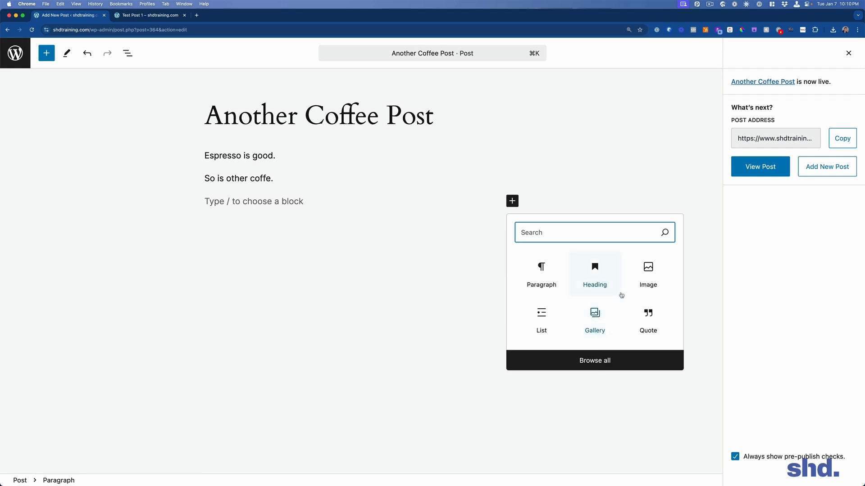
{"action": "left_click", "coordinate": [648, 273]}
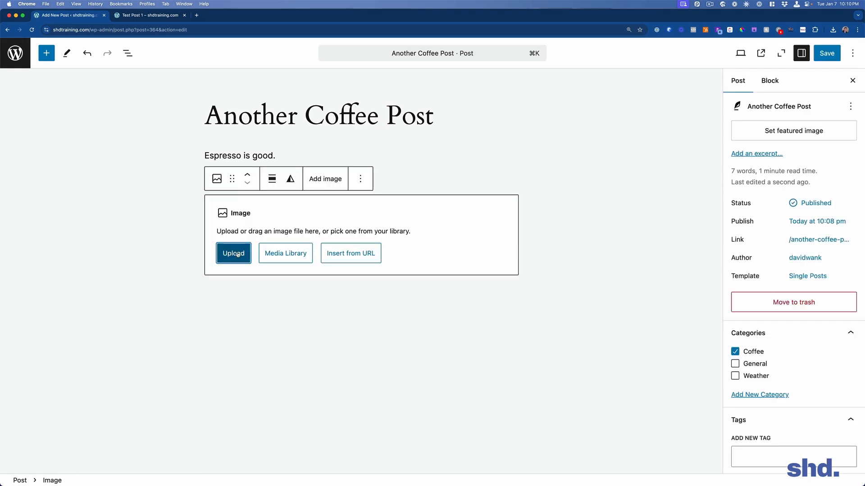
{"action": "left_click", "coordinate": [295, 257]}
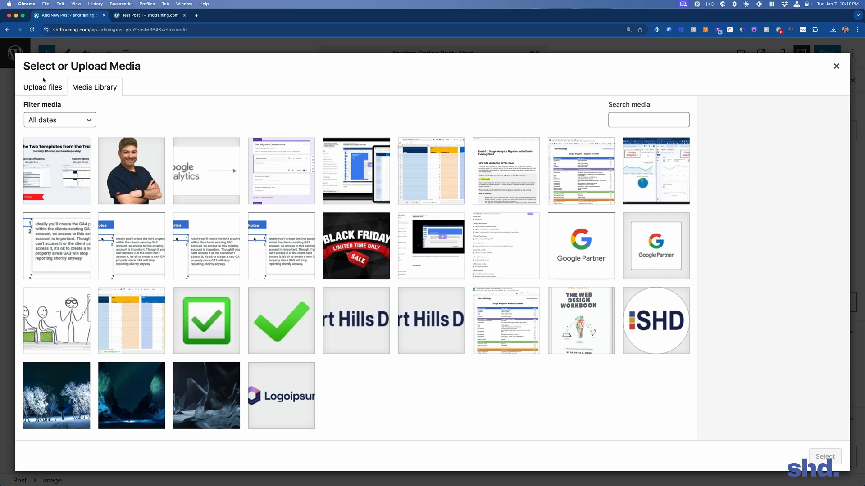
{"action": "left_click", "coordinate": [44, 82]}
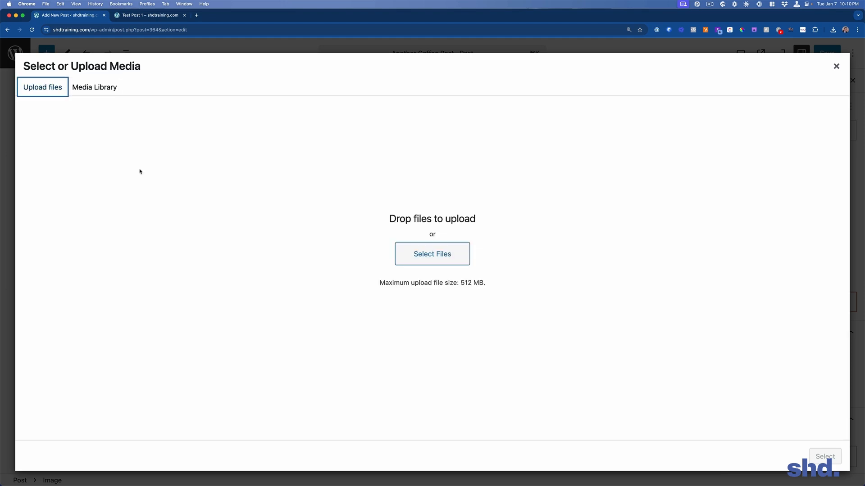
{"action": "left_click", "coordinate": [836, 66]}
Upload amplitude-see-page-titles-journey.png from the example-images folder into the image block and save the post.
{"action": "left_click", "coordinate": [223, 254]}
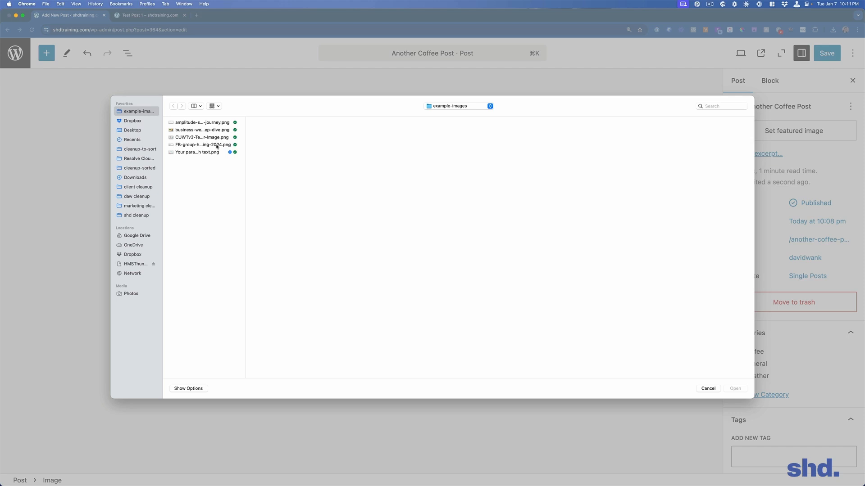
{"action": "left_click", "coordinate": [221, 122]}
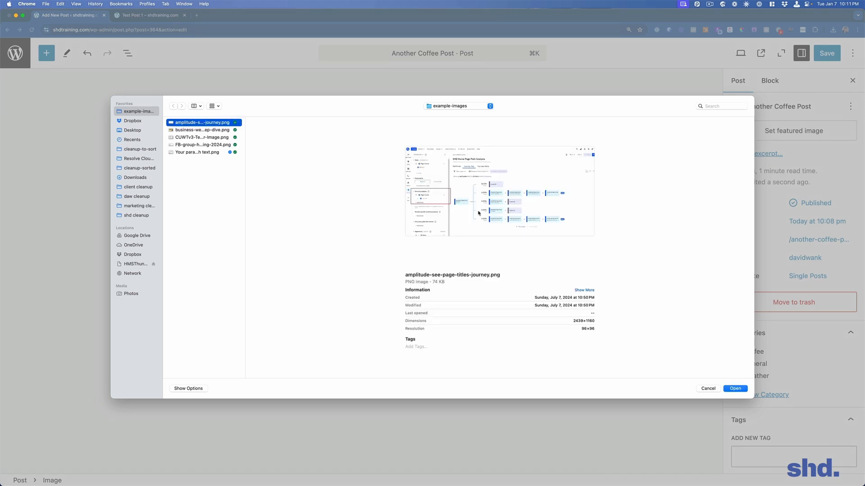
{"action": "left_click", "coordinate": [734, 389]}
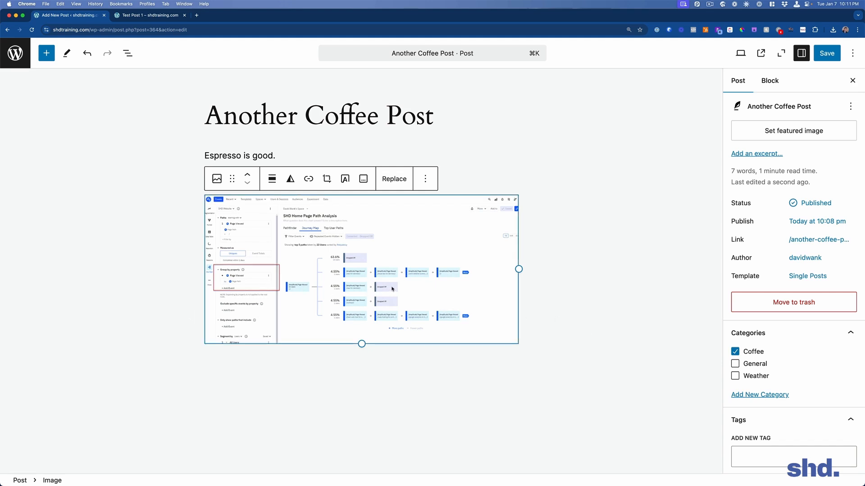
{"action": "key", "text": "super+equal"}
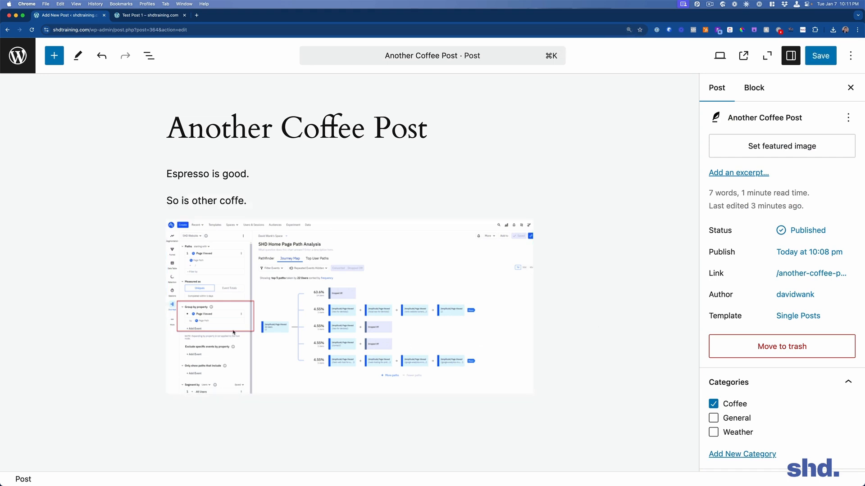
{"action": "left_click", "coordinate": [216, 335]}
{"action": "left_click", "coordinate": [820, 55]}
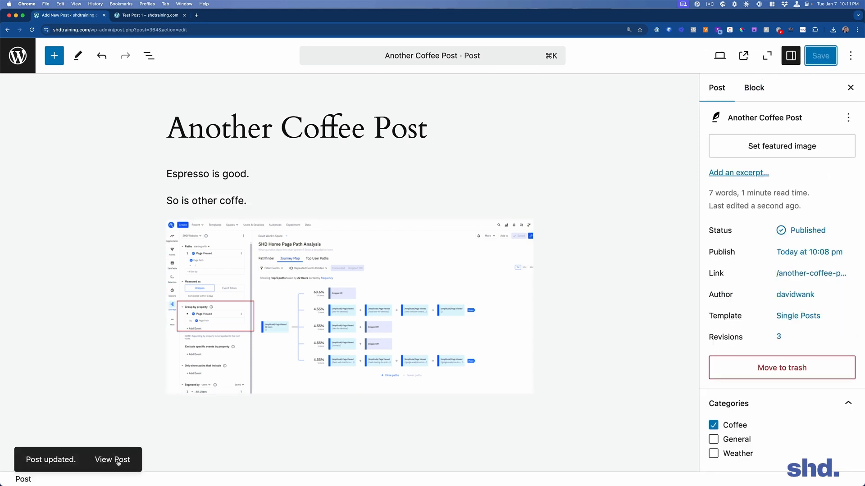
{"action": "right_click", "coordinate": [118, 463]}
{"action": "left_click", "coordinate": [79, 351]}
{"action": "left_click", "coordinate": [331, 252]}
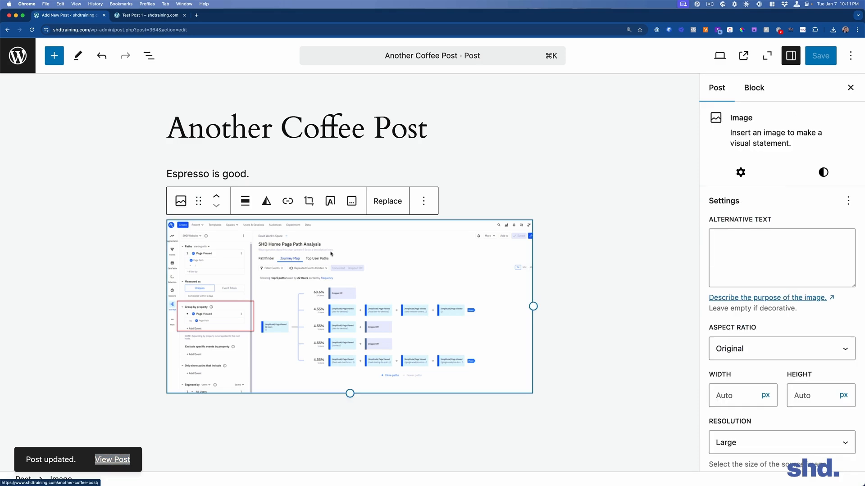
{"action": "left_click", "coordinate": [553, 186]}
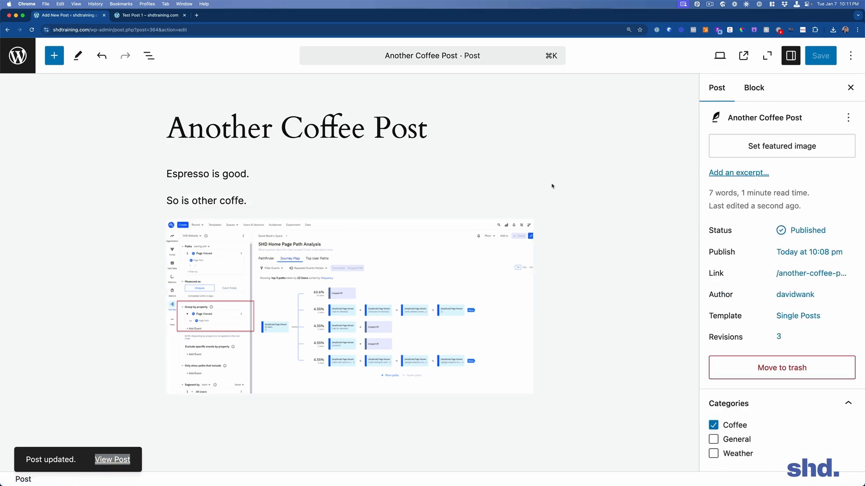
Enter the alternative text "this is the journey feature we are going to launch soon for hostong clietn" for the image and clear it.
{"action": "left_click", "coordinate": [489, 277]}
{"action": "left_click", "coordinate": [731, 249]}
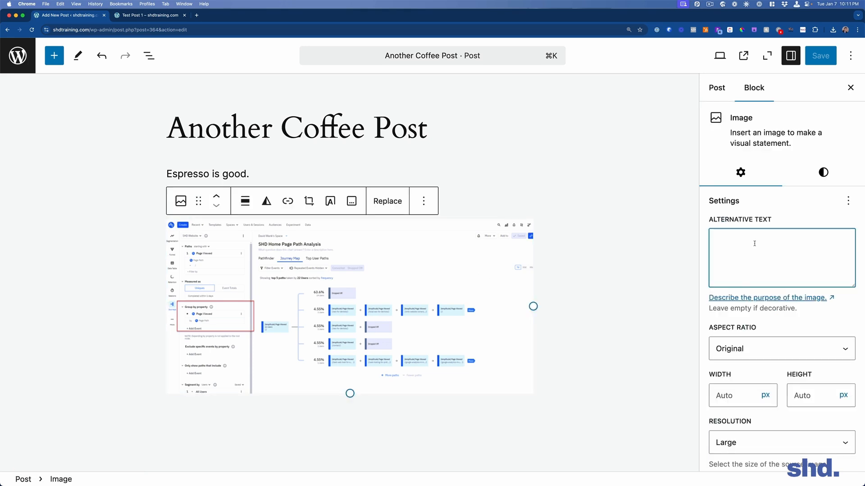
{"action": "type", "text": "this is the journey feature we are going to launc"}
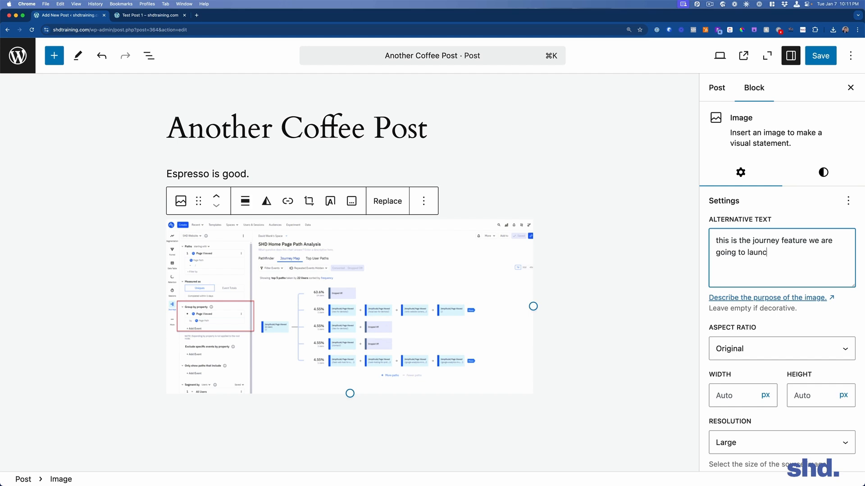
{"action": "type", "text": "h soon for hostong clietn"}
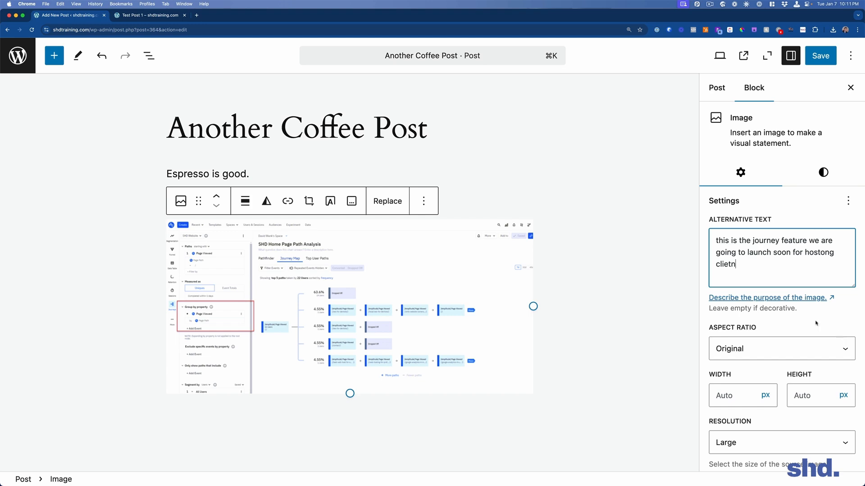
{"action": "left_click_drag", "start_coordinate": [800, 270], "coordinate": [708, 243]}
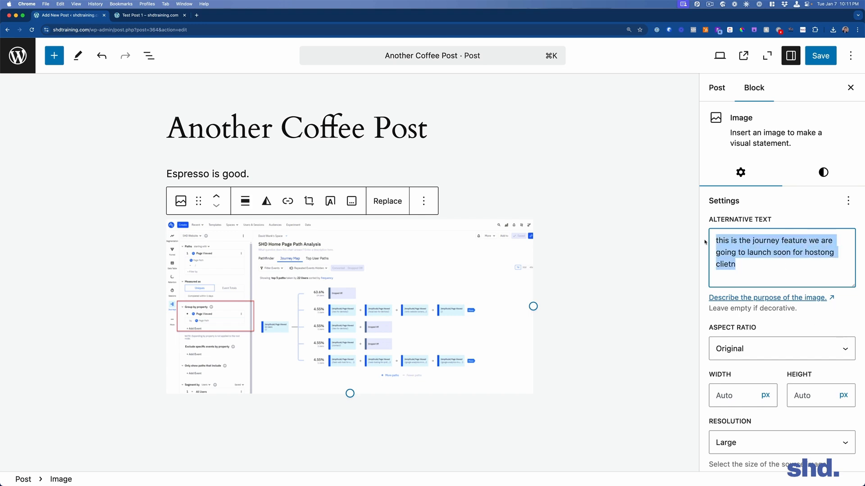
{"action": "key", "text": "BackSpace"}
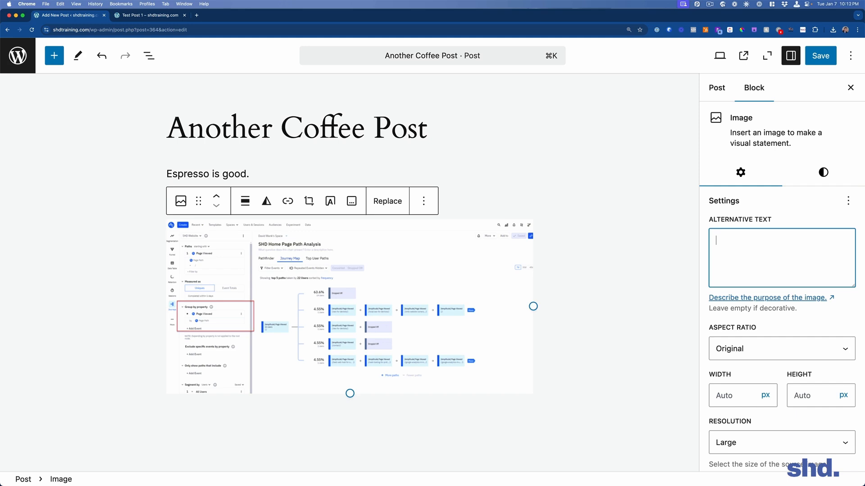
Set the image's alternative text to "user journey map" and save the post.
{"action": "type", "text": "ut"}
{"action": "key", "text": "BackSpace"}
{"action": "type", "text": "user journey map"}
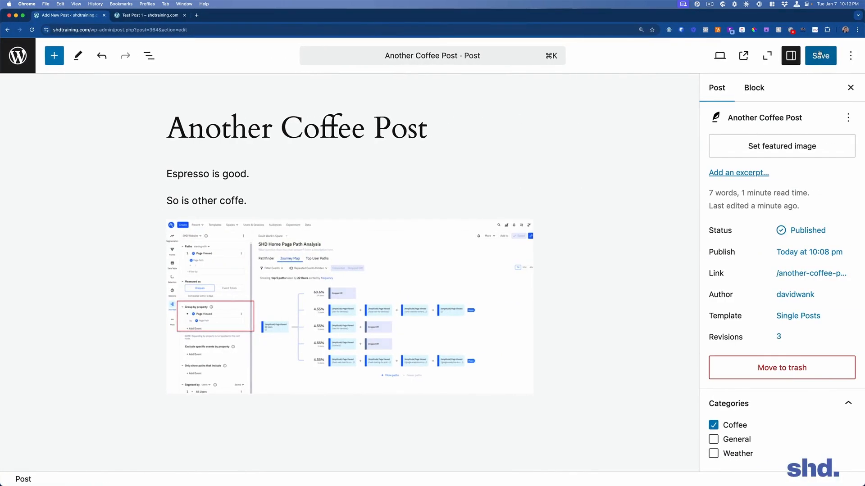
{"action": "left_click", "coordinate": [820, 56]}
View the published Another Coffee Post and look over its text and image.
{"action": "left_click", "coordinate": [115, 459]}
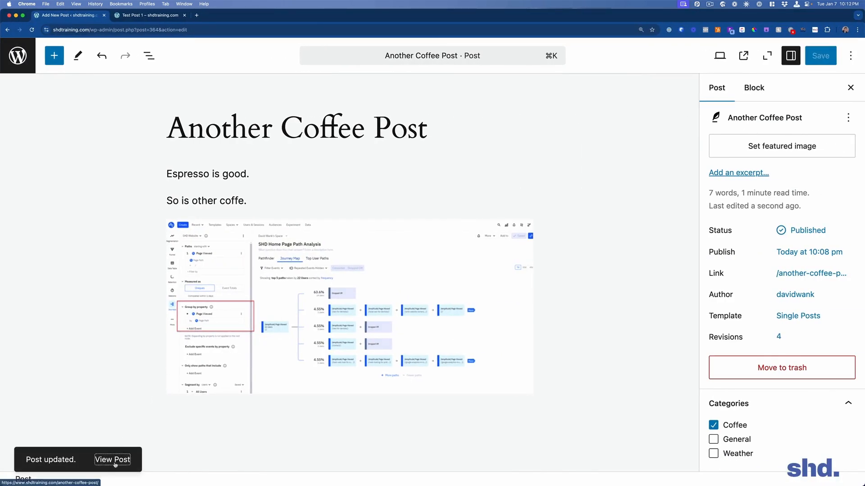
{"action": "scroll", "coordinate": [522, 128], "scroll_direction": "down", "scroll_amount": 6}
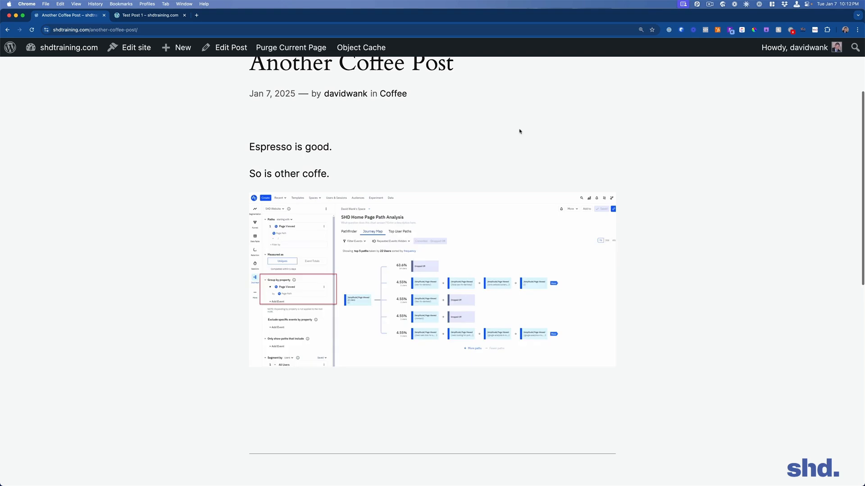
{"action": "scroll", "coordinate": [517, 193], "scroll_direction": "up", "scroll_amount": 6}
{"action": "scroll", "coordinate": [522, 203], "scroll_direction": "down", "scroll_amount": 10}
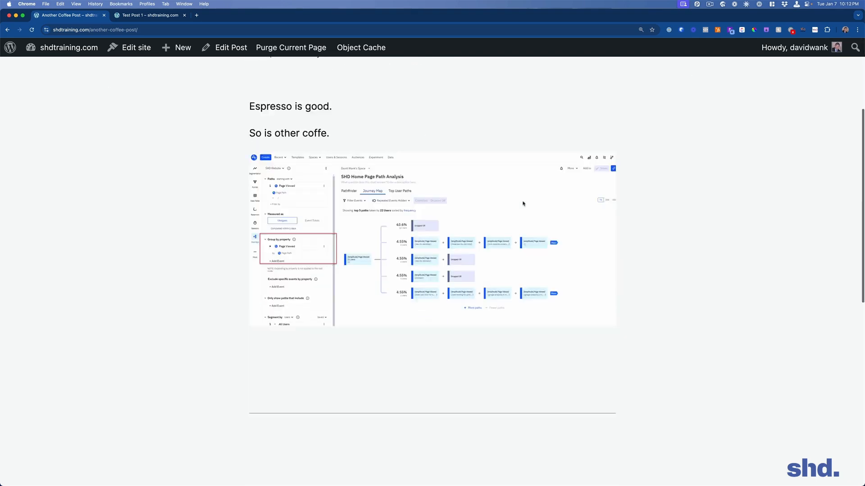
{"action": "scroll", "coordinate": [366, 255], "scroll_direction": "up", "scroll_amount": 3}
Go to the previous post, Test Post 2, and look over its content and sidebar.
{"action": "left_click", "coordinate": [335, 194]}
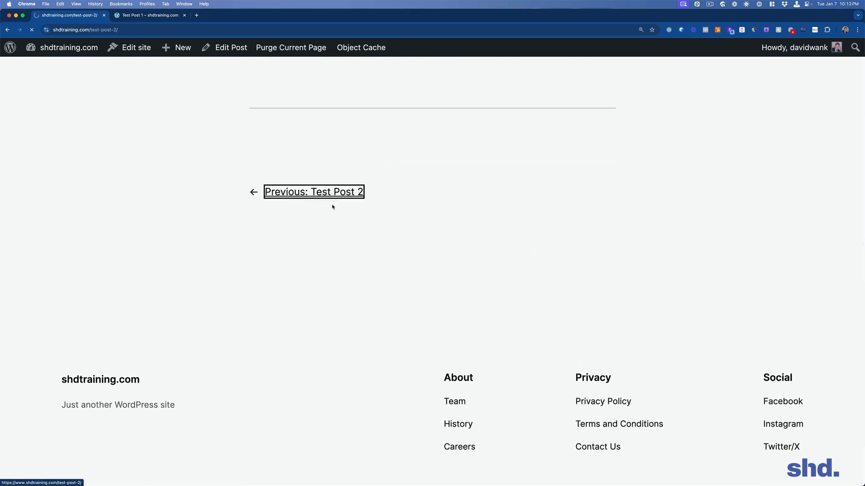
{"action": "scroll", "coordinate": [321, 271], "scroll_direction": "down", "scroll_amount": 7}
{"action": "scroll", "coordinate": [321, 270], "scroll_direction": "up", "scroll_amount": 5}
{"action": "scroll", "coordinate": [321, 271], "scroll_direction": "down", "scroll_amount": 7}
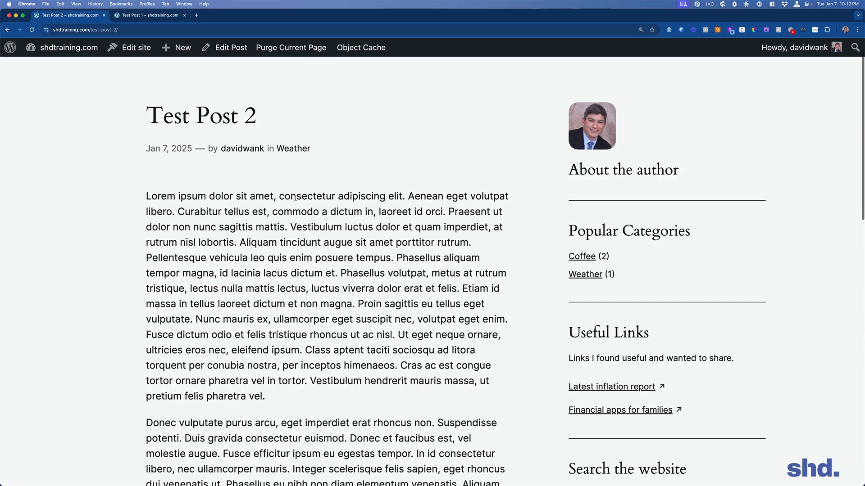
{"action": "scroll", "coordinate": [445, 227], "scroll_direction": "up", "scroll_amount": 9}
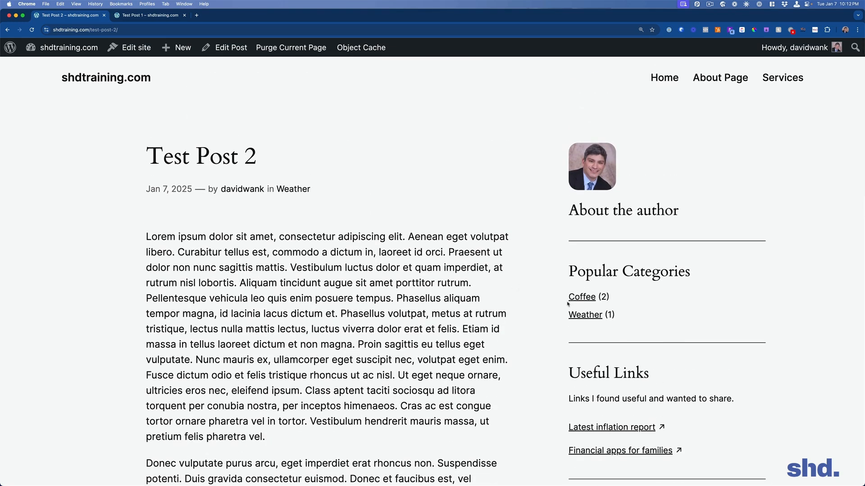
Open the Coffee category archive and check the layout of Another Coffee Post from there.
{"action": "left_click", "coordinate": [581, 297]}
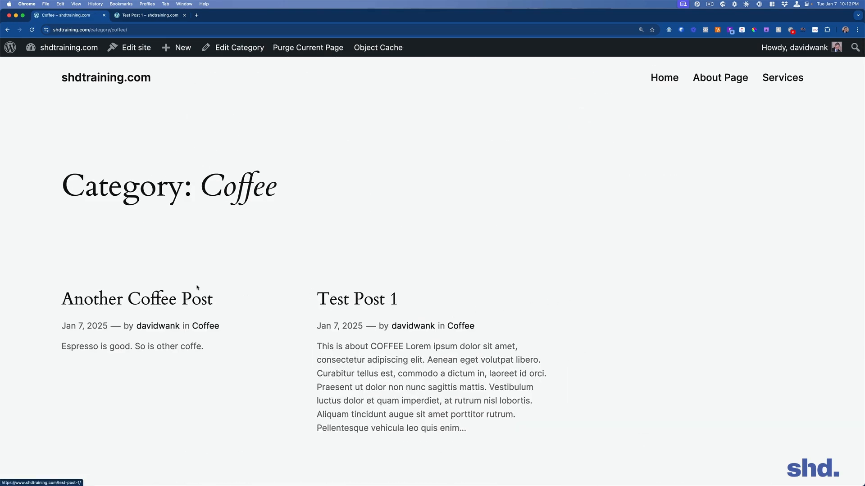
{"action": "left_click", "coordinate": [179, 300]}
{"action": "scroll", "coordinate": [679, 252], "scroll_direction": "down", "scroll_amount": 10}
{"action": "scroll", "coordinate": [676, 255], "scroll_direction": "up", "scroll_amount": 10}
{"action": "scroll", "coordinate": [680, 280], "scroll_direction": "down", "scroll_amount": 3}
{"action": "scroll", "coordinate": [682, 276], "scroll_direction": "up", "scroll_amount": 3}
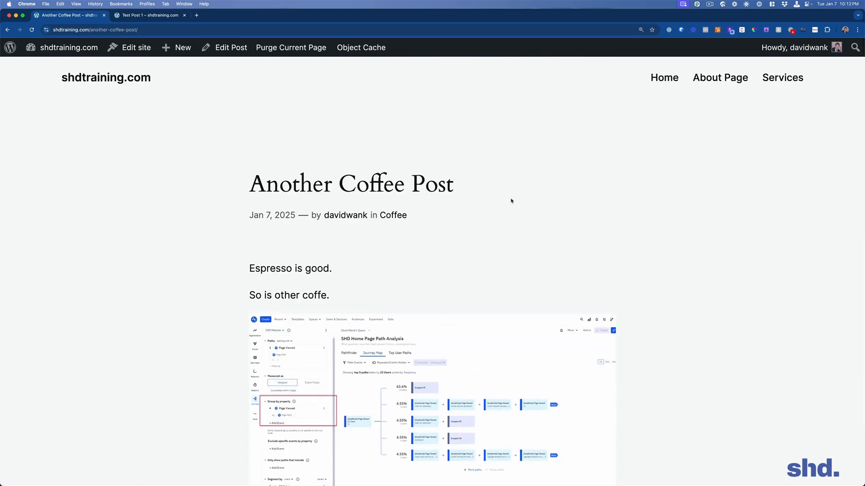
Reopen Another Coffee Post in the editor and swap its template to Single with Sidebar.
{"action": "left_click", "coordinate": [222, 55]}
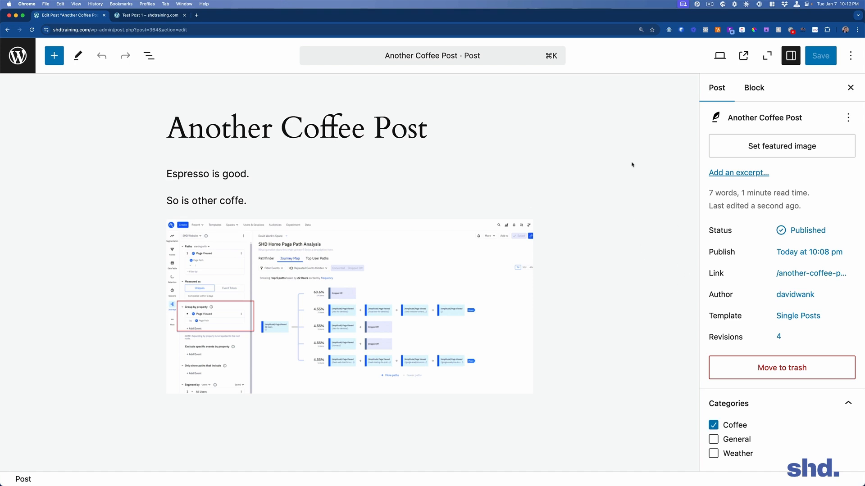
{"action": "scroll", "coordinate": [756, 273], "scroll_direction": "down", "scroll_amount": 5}
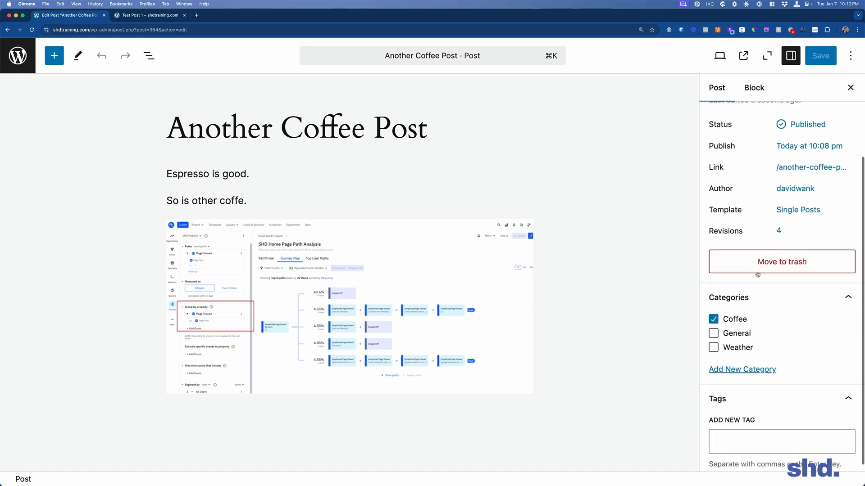
{"action": "left_click", "coordinate": [746, 87]}
{"action": "left_click", "coordinate": [717, 87]}
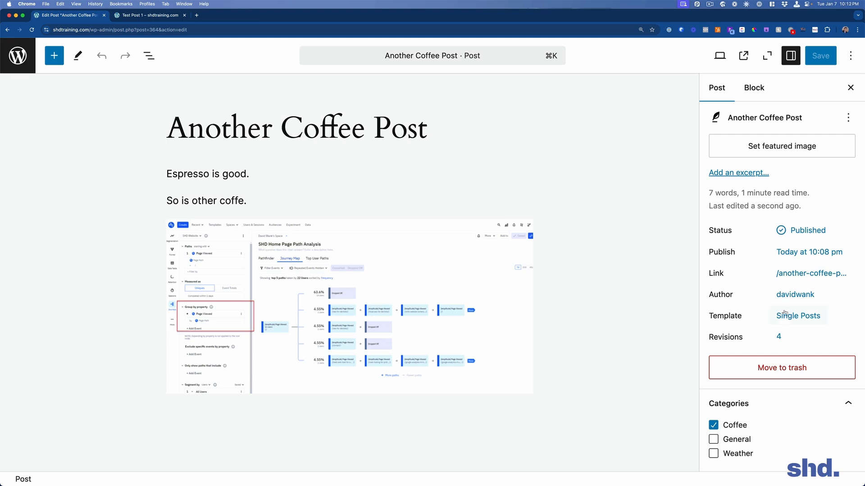
{"action": "left_click", "coordinate": [787, 317]}
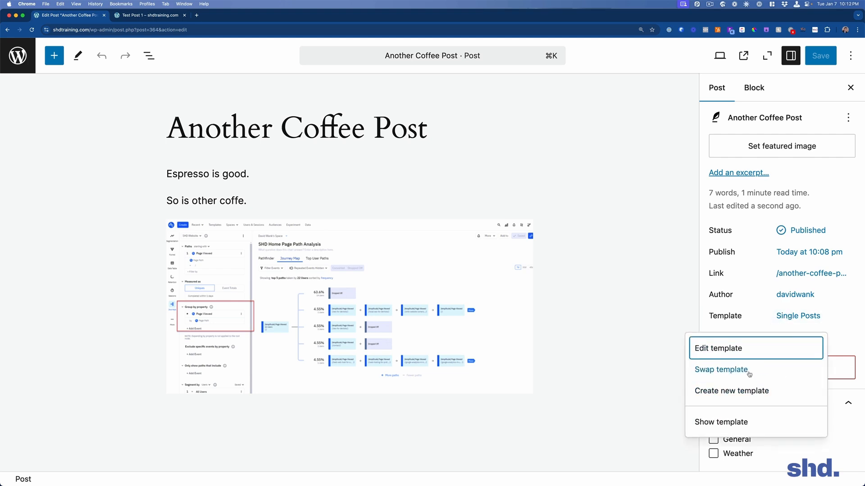
{"action": "left_click", "coordinate": [735, 378]}
{"action": "left_click", "coordinate": [735, 379]}
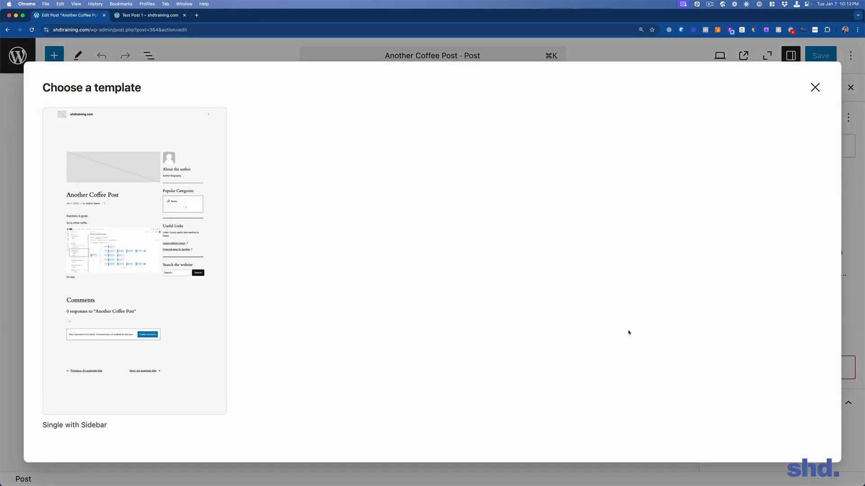
{"action": "left_click", "coordinate": [132, 179]}
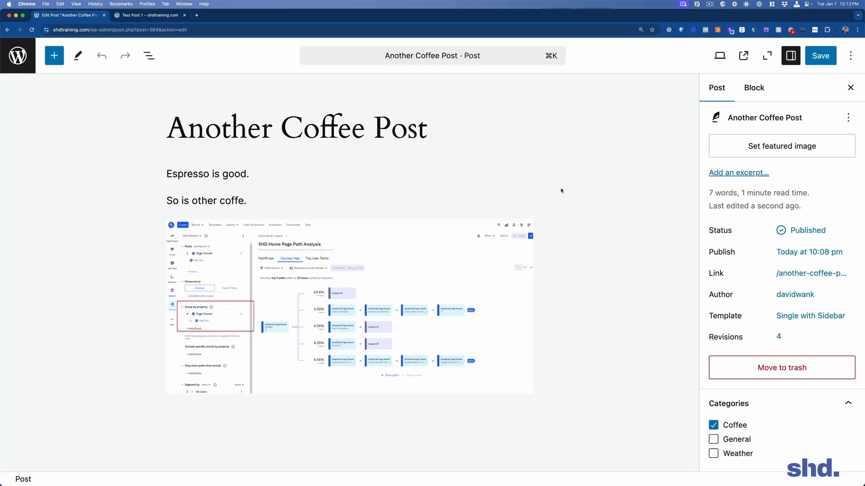
Open the Single with Sidebar template for editing and leave it by going back to the live post.
{"action": "left_click", "coordinate": [798, 320]}
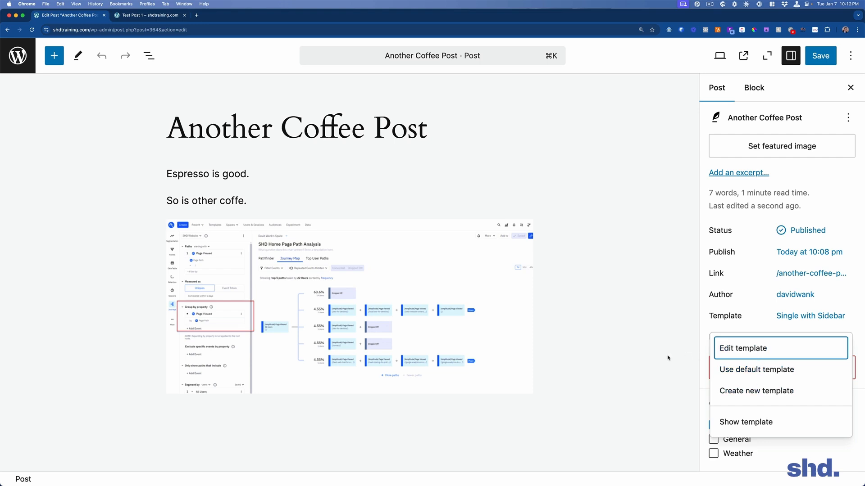
{"action": "left_click", "coordinate": [743, 348]}
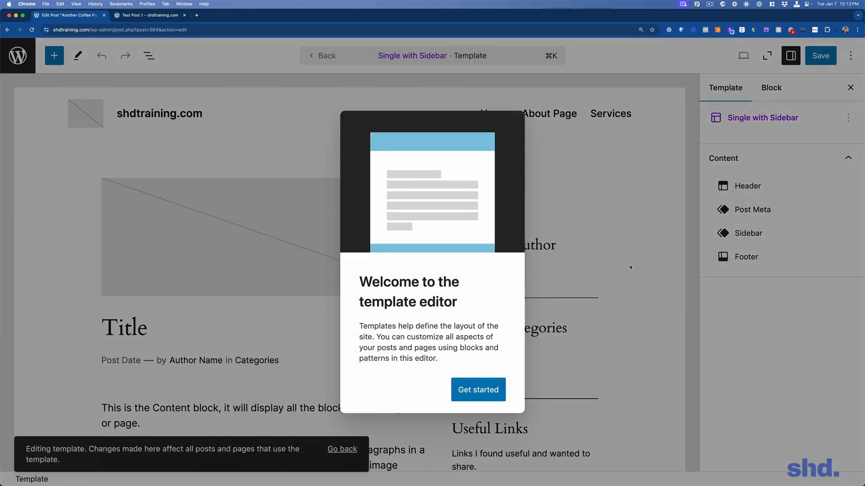
{"action": "left_click", "coordinate": [630, 267]}
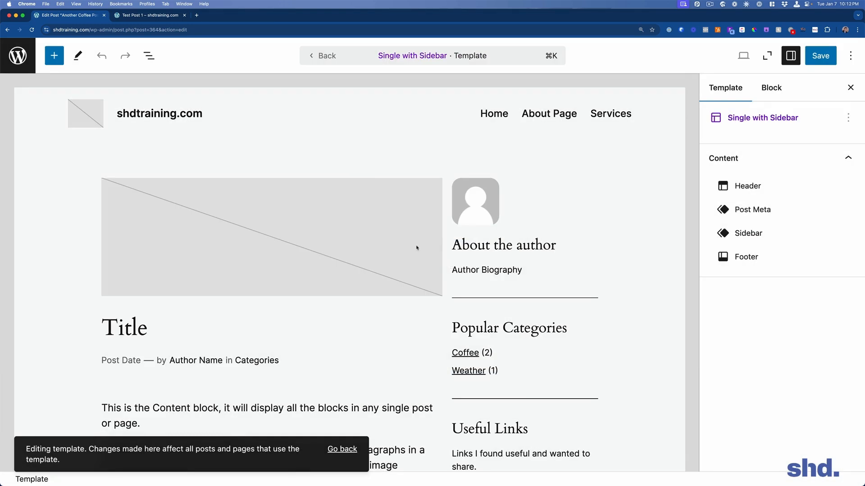
{"action": "left_click", "coordinate": [9, 29]}
{"action": "left_click", "coordinate": [446, 170]}
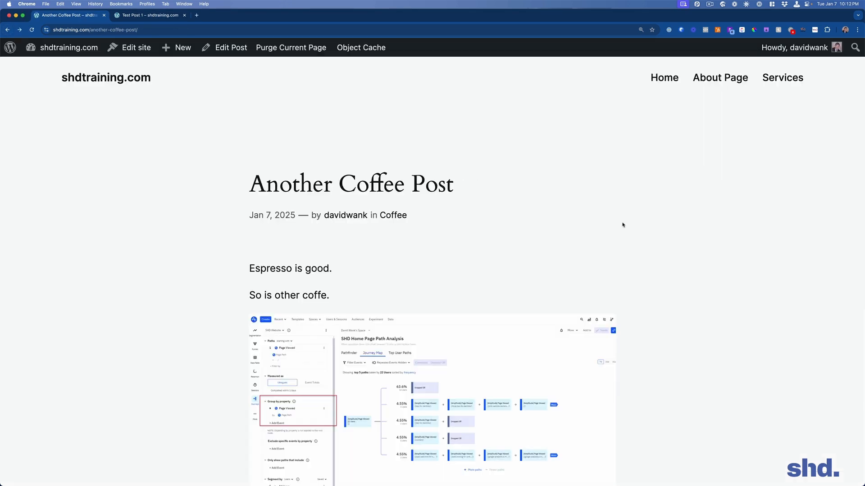
Edit Another Coffee Post again, swap its template to Single with Sidebar and save the post.
{"action": "left_click", "coordinate": [244, 49]}
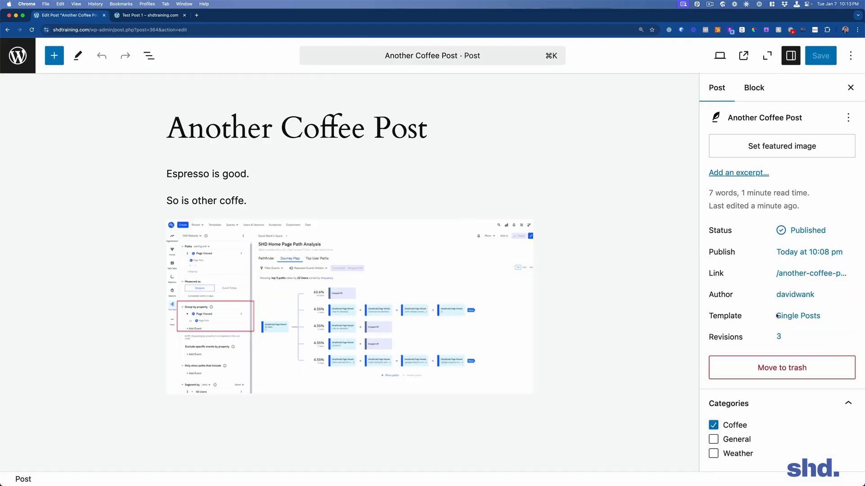
{"action": "left_click", "coordinate": [797, 316]}
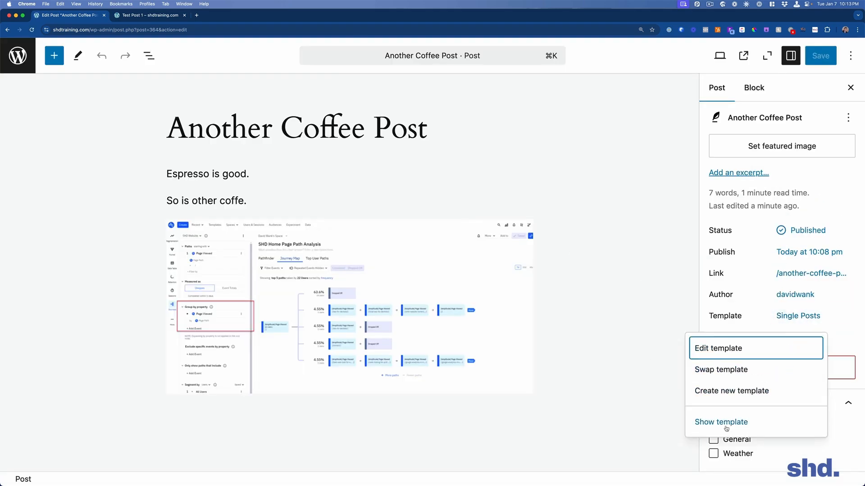
{"action": "left_click", "coordinate": [726, 374]}
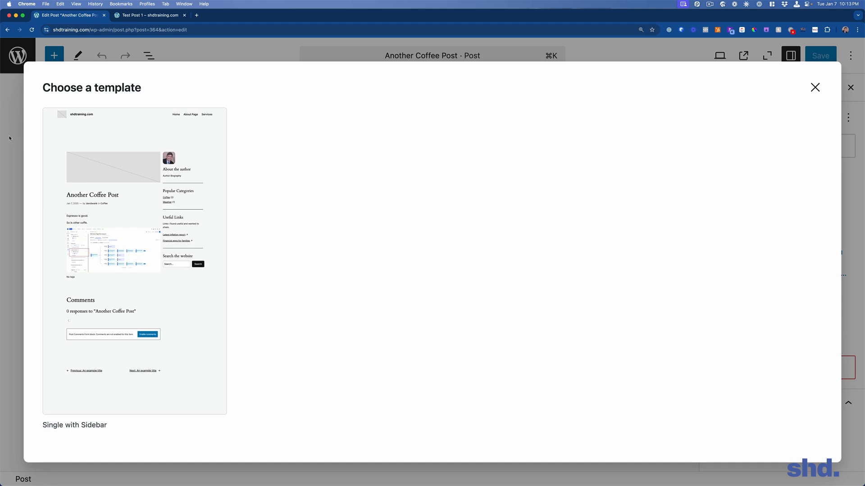
{"action": "left_click", "coordinate": [64, 167]}
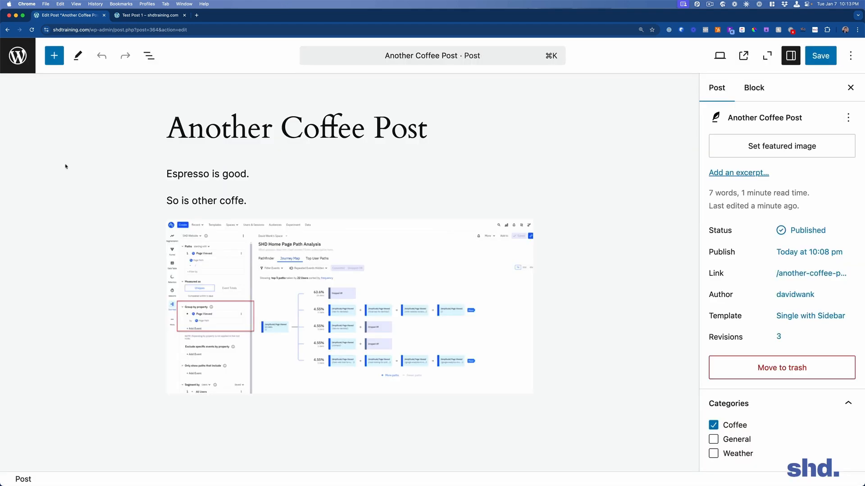
{"action": "left_click", "coordinate": [821, 56]}
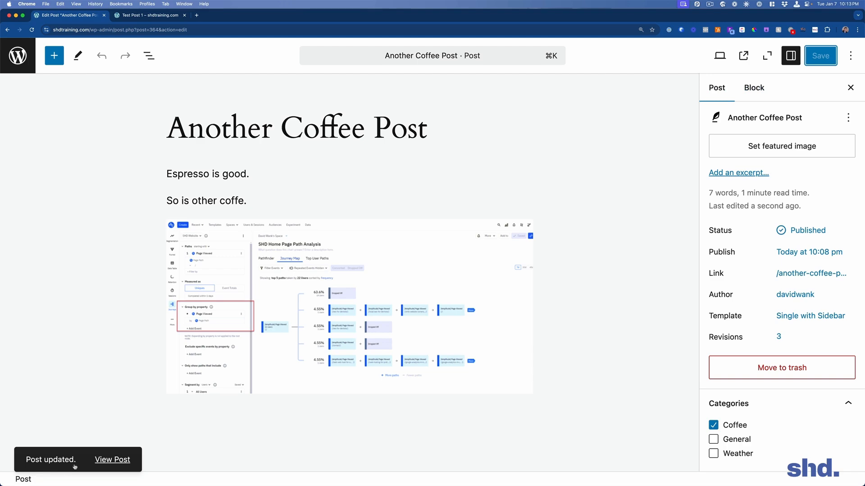
View the live Another Coffee Post and check its layout and sidebar content.
{"action": "left_click", "coordinate": [119, 460]}
{"action": "scroll", "coordinate": [494, 151], "scroll_direction": "down", "scroll_amount": 5}
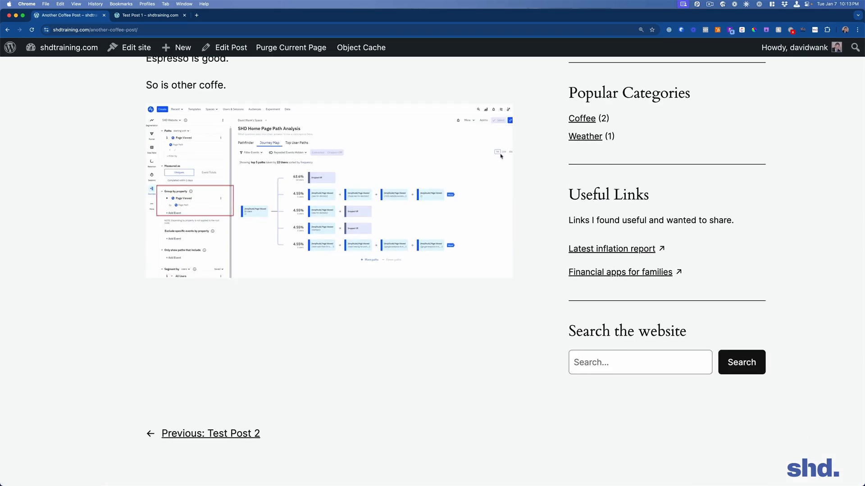
{"action": "scroll", "coordinate": [544, 189], "scroll_direction": "up", "scroll_amount": 4}
{"action": "scroll", "coordinate": [546, 189], "scroll_direction": "down", "scroll_amount": 3}
{"action": "scroll", "coordinate": [547, 186], "scroll_direction": "up", "scroll_amount": 3}
{"action": "scroll", "coordinate": [216, 244], "scroll_direction": "down", "scroll_amount": 2}
{"action": "scroll", "coordinate": [232, 174], "scroll_direction": "up", "scroll_amount": 2}
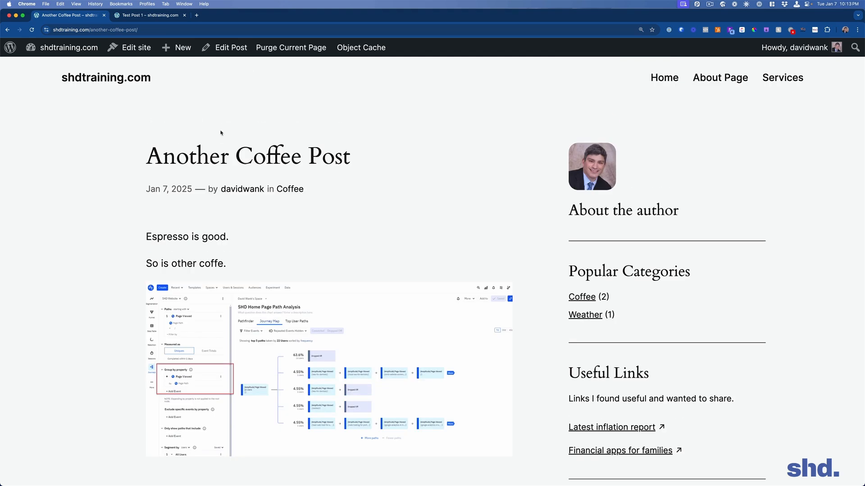
Reopen the post for editing, correct "coffe" to "coffee" in the second paragraph and save it.
{"action": "left_click", "coordinate": [216, 47]}
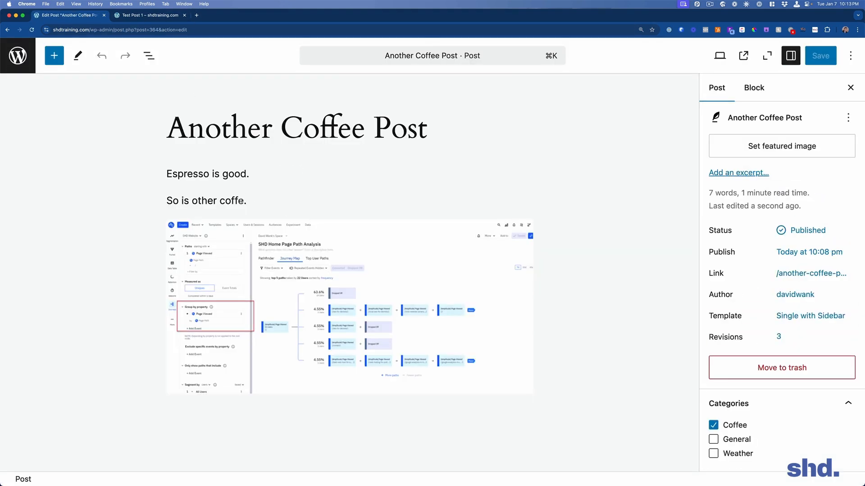
{"action": "left_click", "coordinate": [241, 201]}
{"action": "left_click", "coordinate": [616, 197]}
{"action": "left_click", "coordinate": [247, 201]}
{"action": "type", "text": "e"}
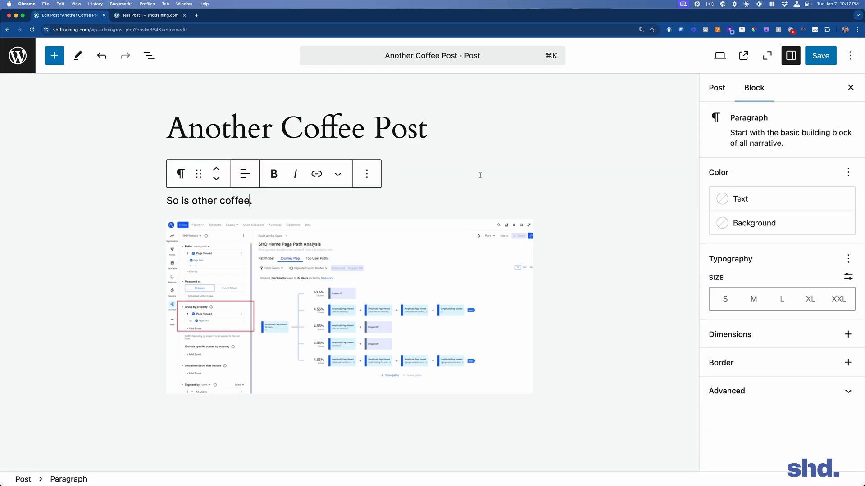
{"action": "key", "text": "Up"}
{"action": "key", "text": "super+s"}
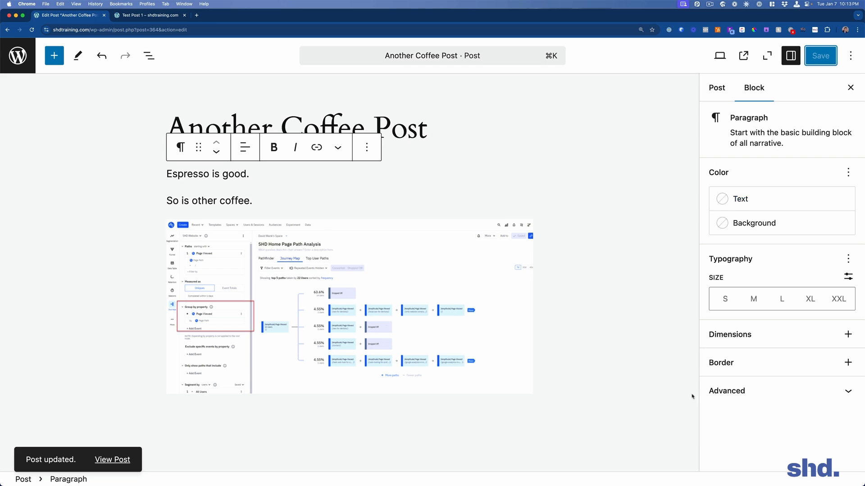
{"action": "left_click", "coordinate": [513, 152]}
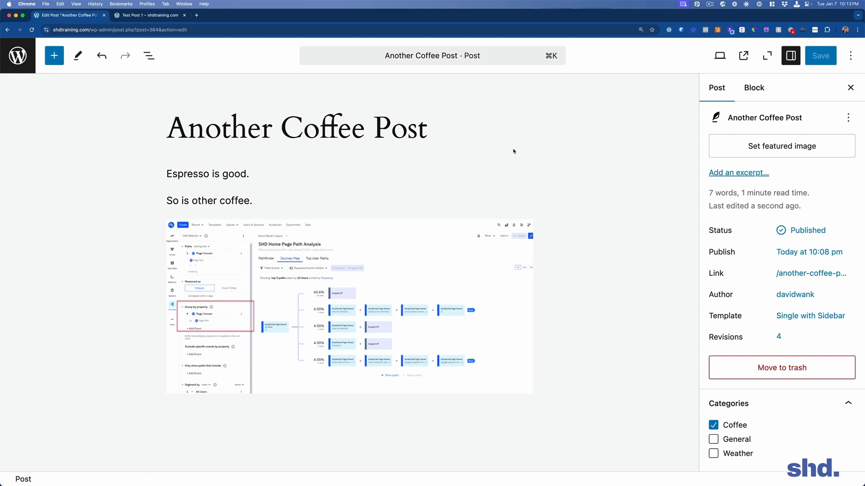
Set the font size of the "Espresso is good." paragraph to XL.
{"action": "triple_click", "coordinate": [213, 174]}
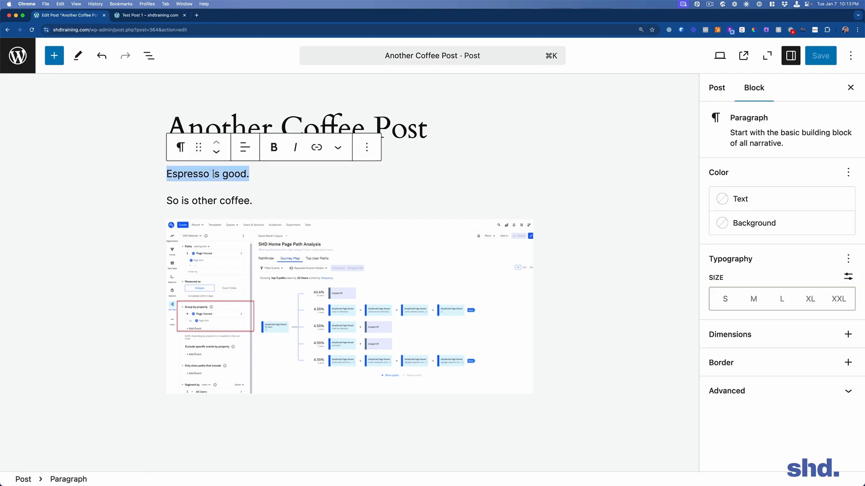
{"action": "left_click", "coordinate": [214, 174]}
{"action": "left_click_drag", "start_coordinate": [222, 175], "coordinate": [245, 176]}
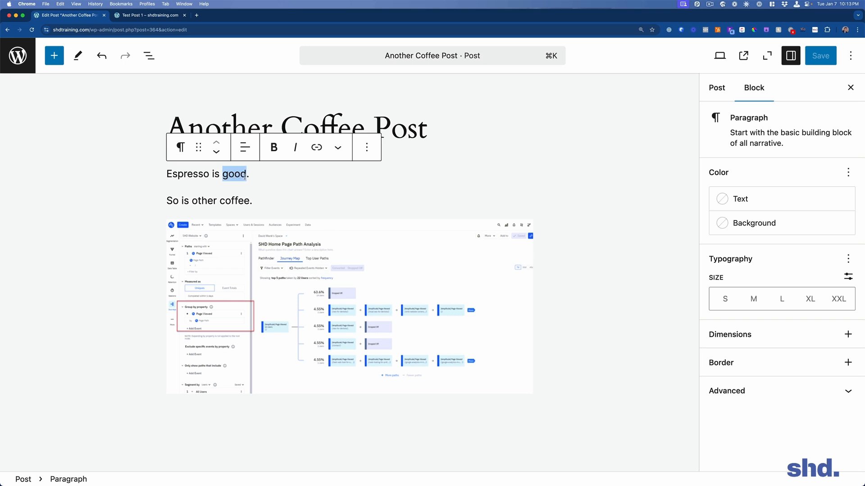
{"action": "left_click", "coordinate": [811, 299]}
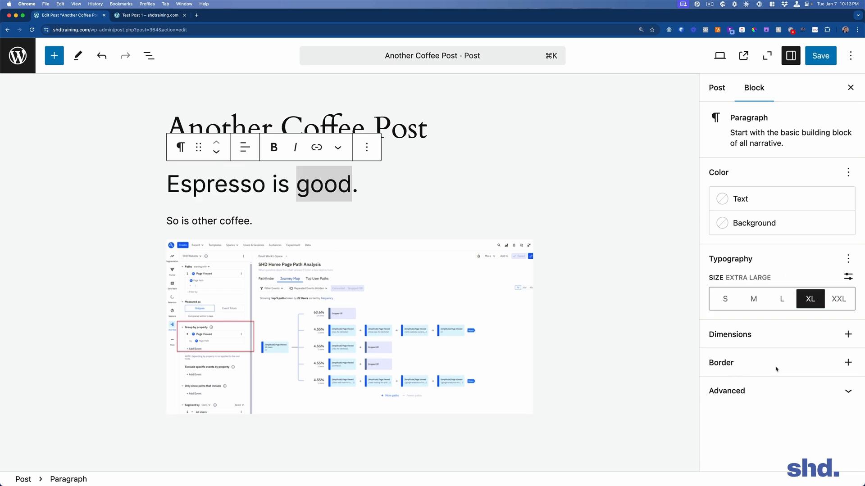
Apply the theme's orange-red text color to the "Espresso is good." paragraph, and save and view the post.
{"action": "left_click", "coordinate": [725, 199]}
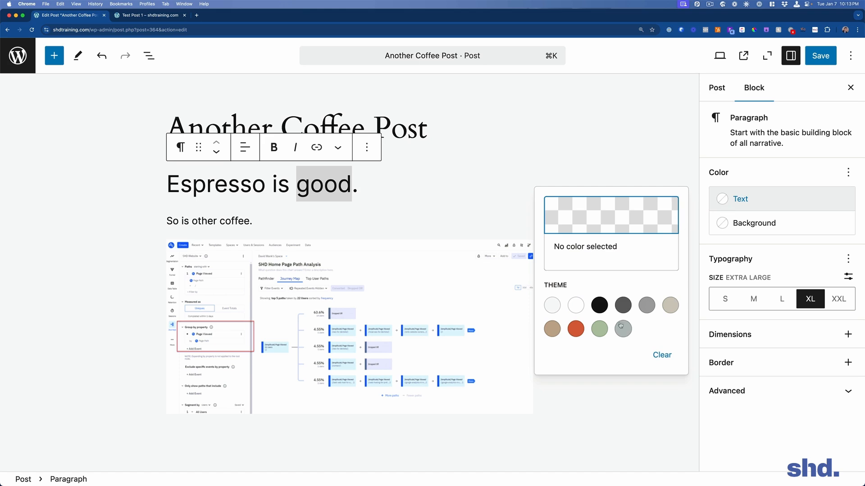
{"action": "left_click", "coordinate": [575, 329]}
{"action": "left_click", "coordinate": [356, 184]}
{"action": "left_click", "coordinate": [820, 56]}
{"action": "left_click", "coordinate": [120, 457]}
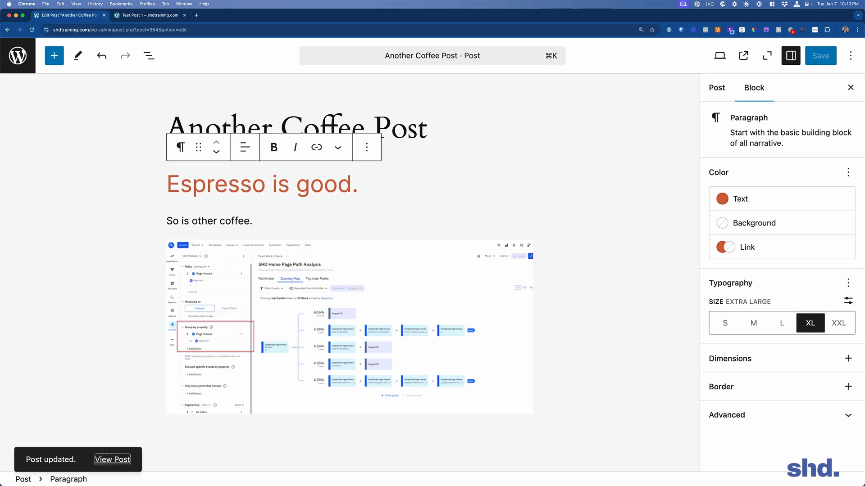
View the live post to check the enlarged, recolored first paragraph, and reopen the post for editing.
{"action": "left_click", "coordinate": [121, 461]}
{"action": "scroll", "coordinate": [329, 190], "scroll_direction": "down", "scroll_amount": 5}
{"action": "scroll", "coordinate": [340, 190], "scroll_direction": "up", "scroll_amount": 5}
{"action": "left_click", "coordinate": [227, 47]}
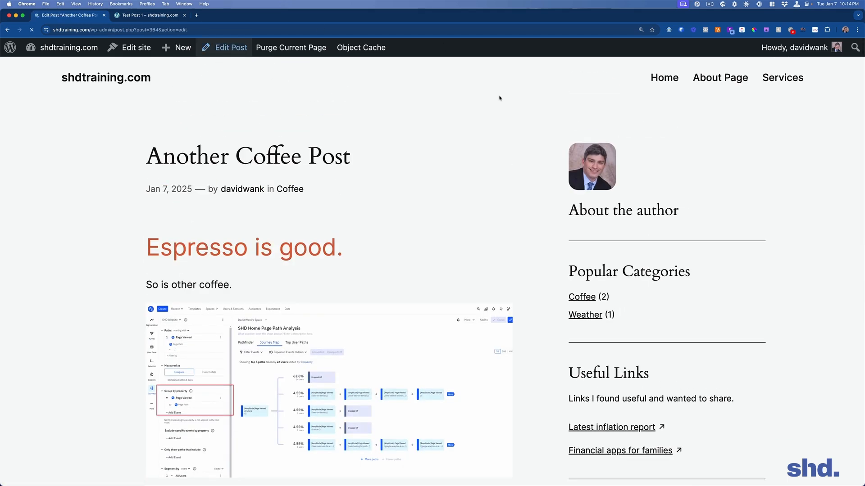
Set the font size of the "Espresso is good." paragraph to M.
{"action": "left_click", "coordinate": [273, 179]}
{"action": "left_click", "coordinate": [425, 195]}
{"action": "triple_click", "coordinate": [212, 189]}
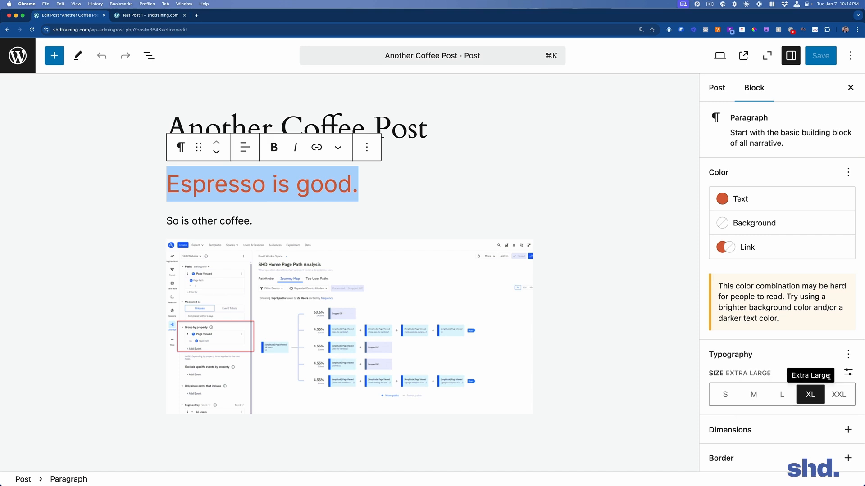
{"action": "left_click", "coordinate": [756, 397]}
{"action": "left_click", "coordinate": [755, 397]}
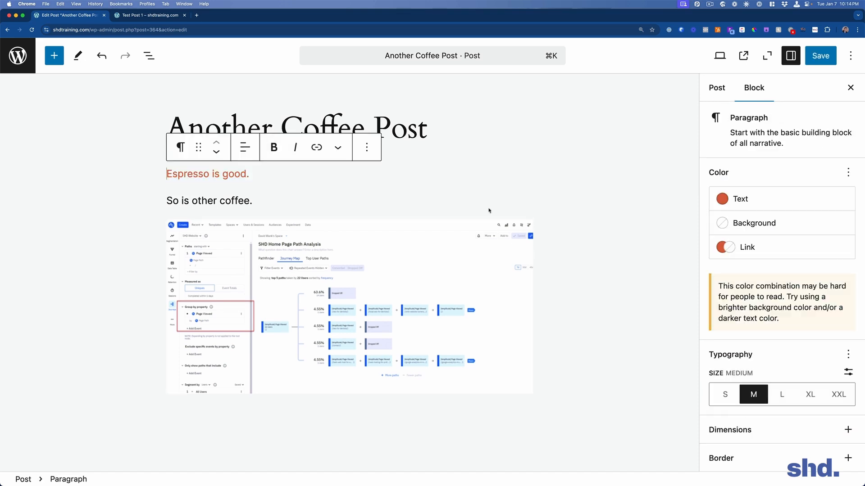
Clear the text of the first paragraph and reset all of its color settings.
{"action": "triple_click", "coordinate": [242, 171]}
{"action": "key", "text": "BackSpace"}
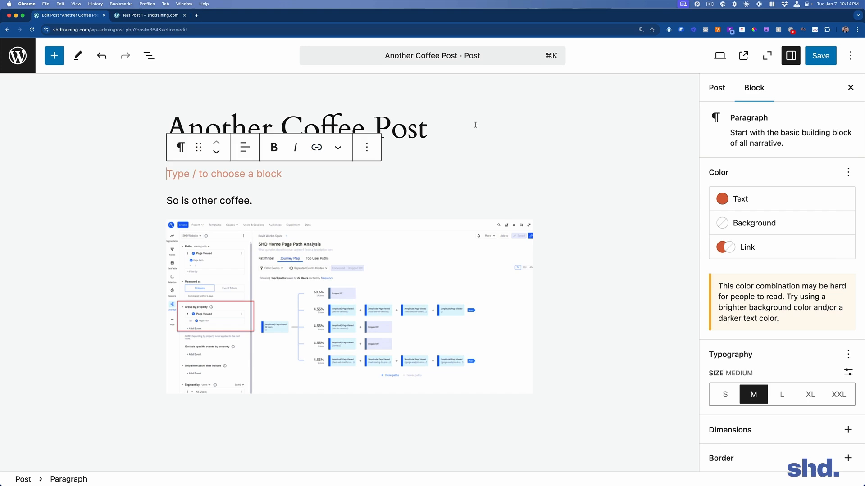
{"action": "left_click", "coordinate": [509, 119]}
{"action": "left_click", "coordinate": [236, 174]}
{"action": "left_click", "coordinate": [847, 173]}
{"action": "left_click", "coordinate": [567, 270]}
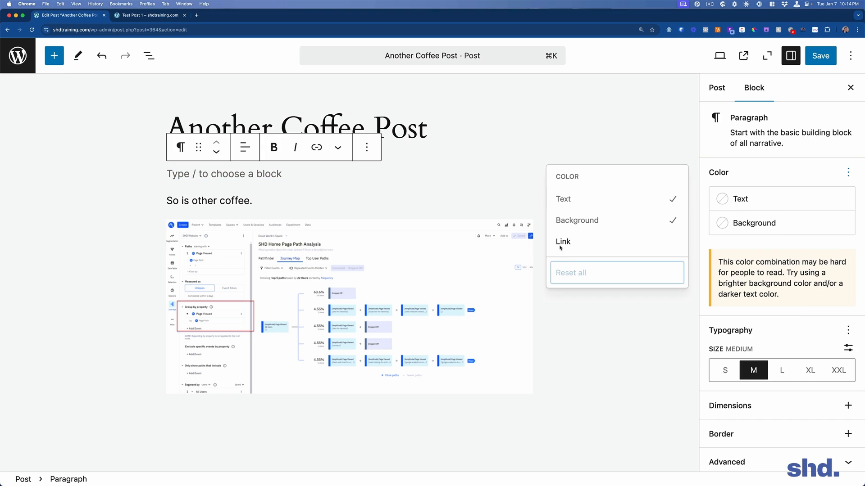
{"action": "left_click", "coordinate": [261, 169]}
{"action": "left_click", "coordinate": [230, 179]}
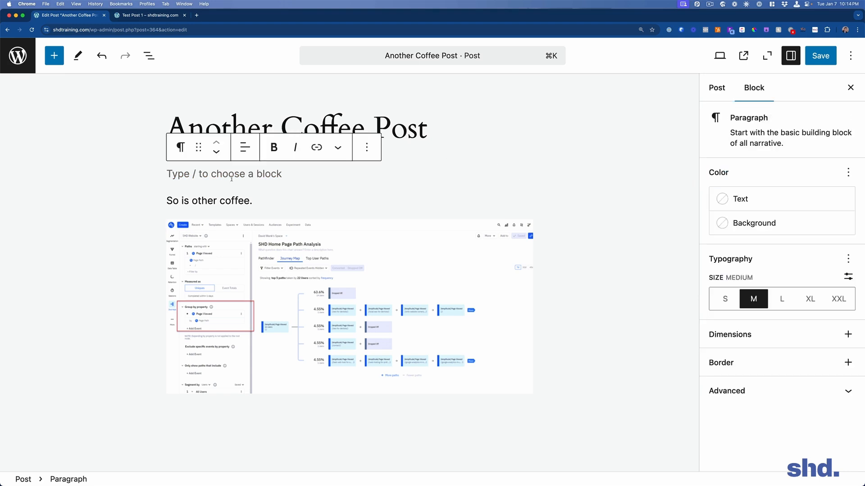
Enter "Espresso is good." in the emptied first paragraph and save the post.
{"action": "type", "text": "Espe"}
{"action": "key", "text": "BackSpace"}
{"action": "key", "text": "BackSpace"}
{"action": "type", "text": "presso is good."}
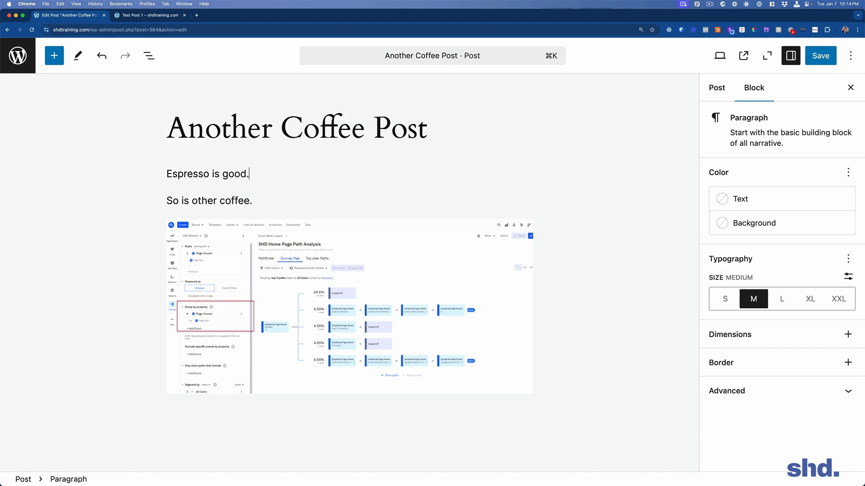
{"action": "left_click", "coordinate": [818, 57]}
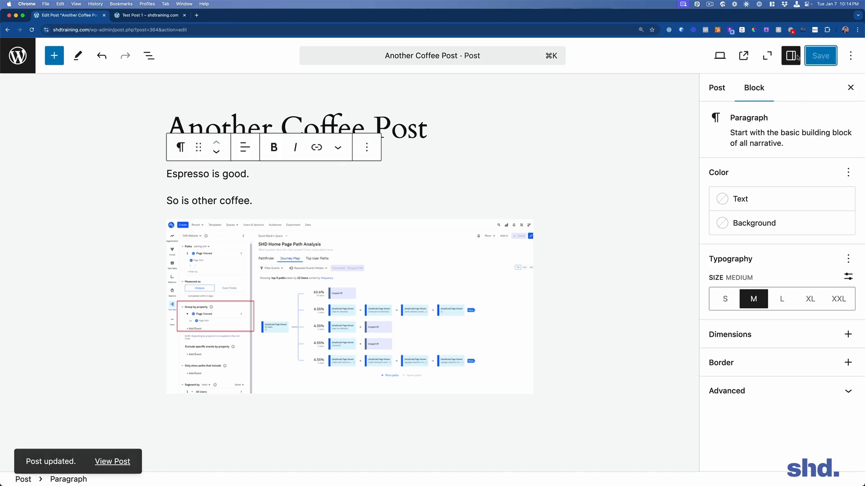
View the live post and examine the date, author and category line beneath its title.
{"action": "left_click", "coordinate": [744, 56]}
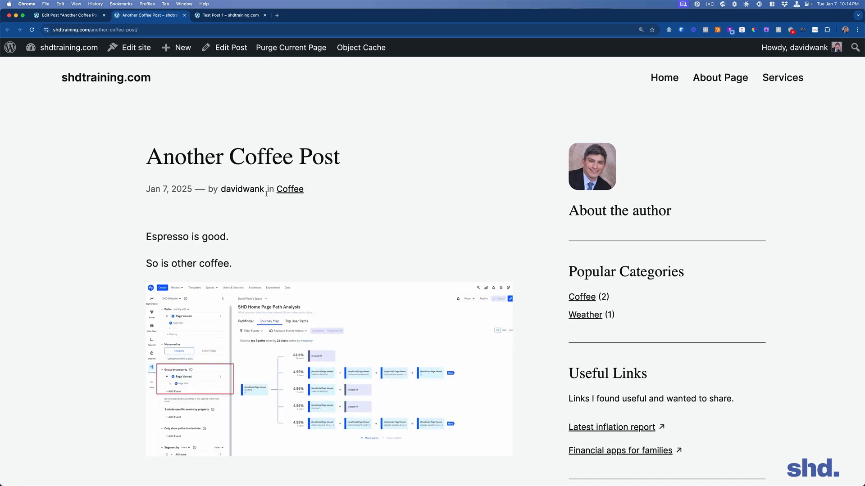
{"action": "left_click_drag", "start_coordinate": [205, 189], "coordinate": [133, 190]}
{"action": "left_click", "coordinate": [133, 222]}
{"action": "left_click_drag", "start_coordinate": [301, 218], "coordinate": [145, 191]}
{"action": "left_click", "coordinate": [205, 217]}
Go to the site's admin dashboard and open the list of all posts.
{"action": "left_click", "coordinate": [63, 49]}
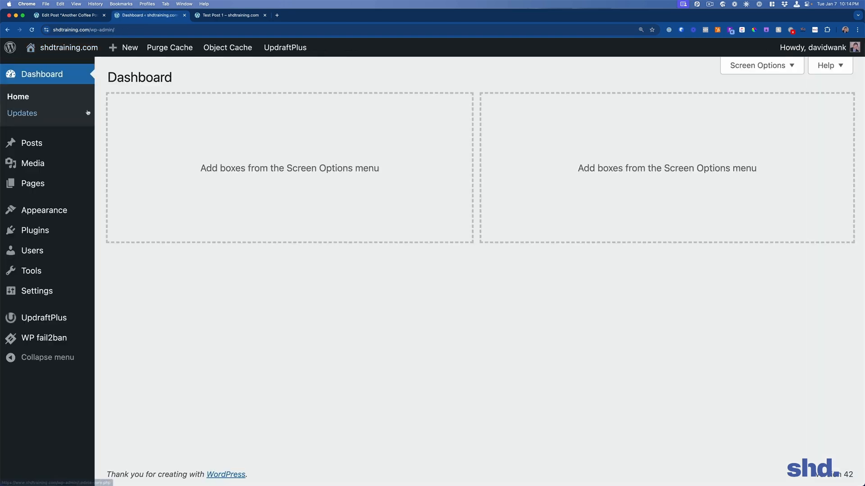
{"action": "mouse_move", "coordinate": [45, 166]}
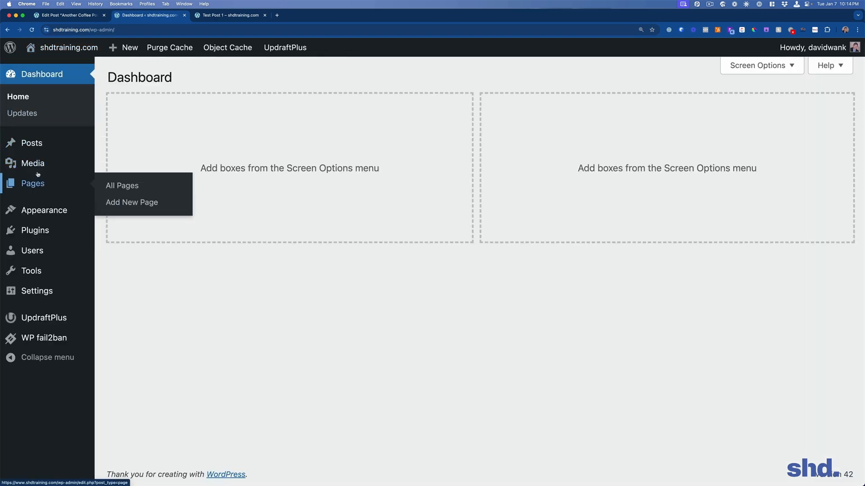
{"action": "mouse_move", "coordinate": [33, 147]}
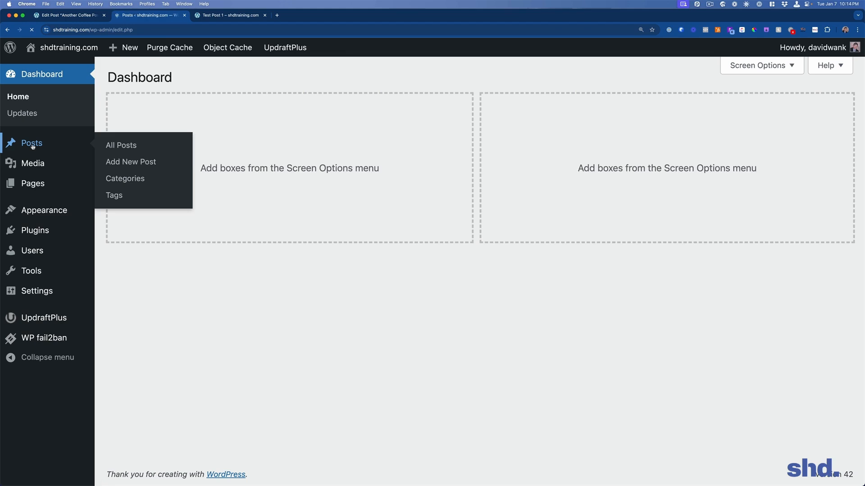
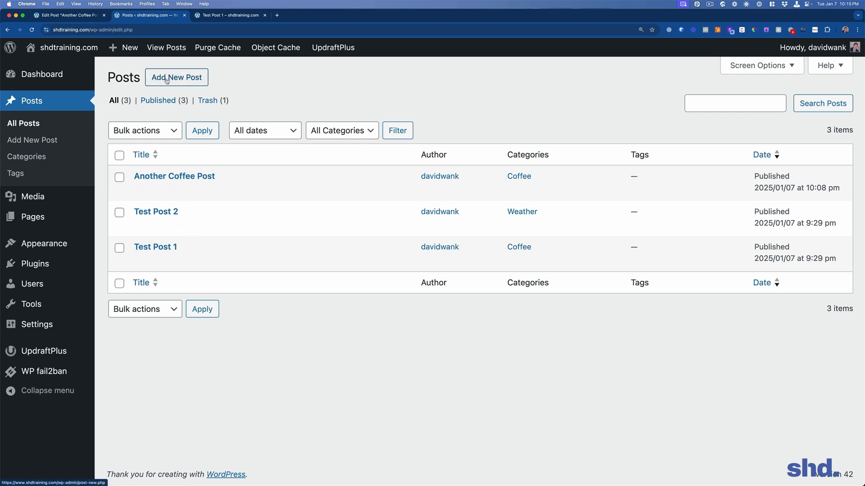
Open the list of pages and move the About page to the trash.
{"action": "left_click", "coordinate": [32, 217]}
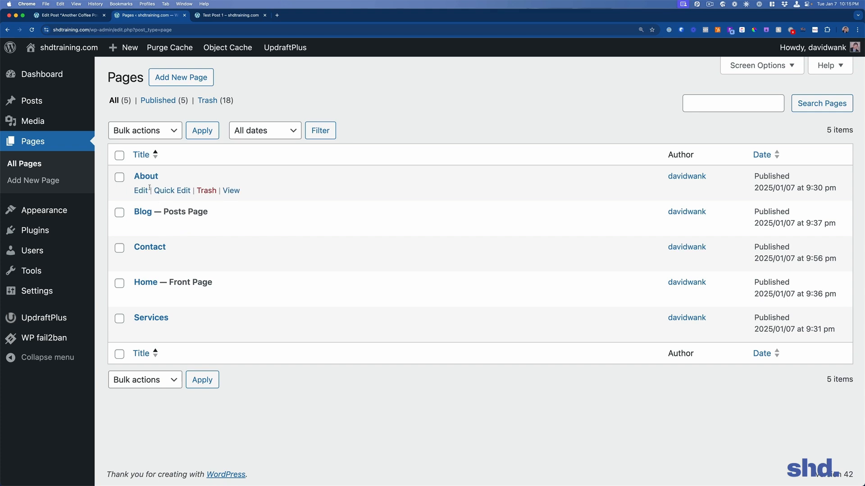
{"action": "left_click", "coordinate": [207, 192]}
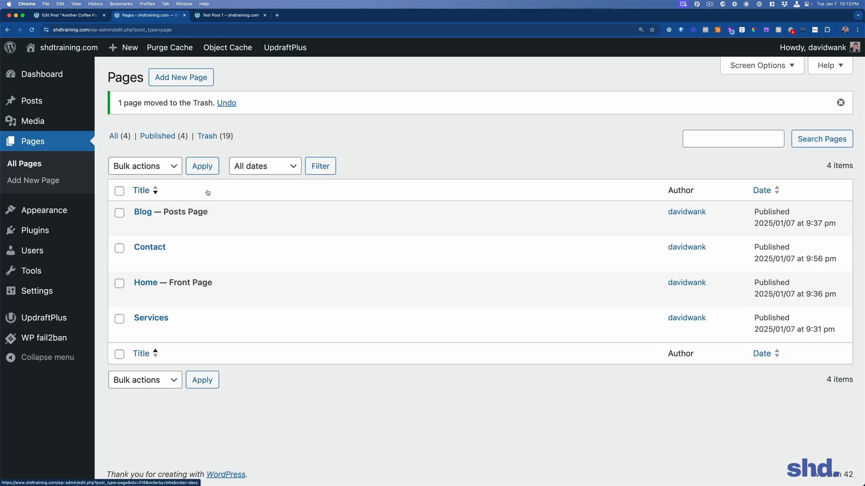
Look through the trashed pages and return to the list of published pages.
{"action": "left_click", "coordinate": [214, 137]}
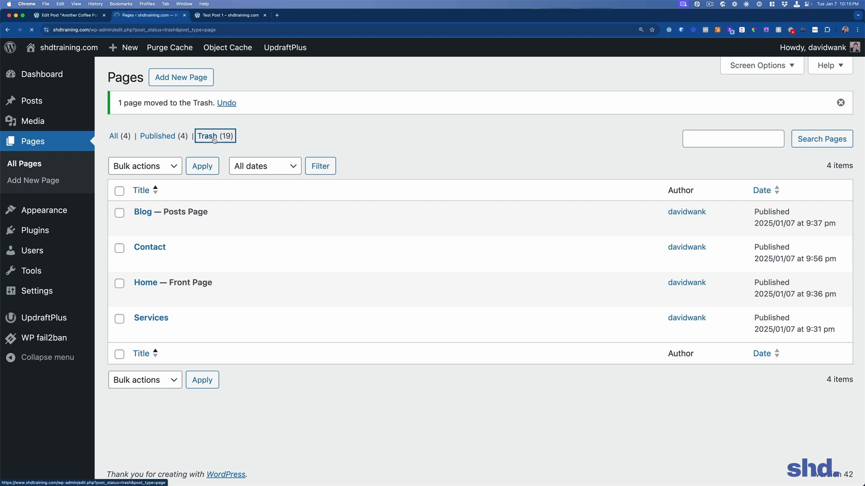
{"action": "scroll", "coordinate": [180, 244], "scroll_direction": "down", "scroll_amount": 10}
{"action": "scroll", "coordinate": [185, 339], "scroll_direction": "up", "scroll_amount": 10}
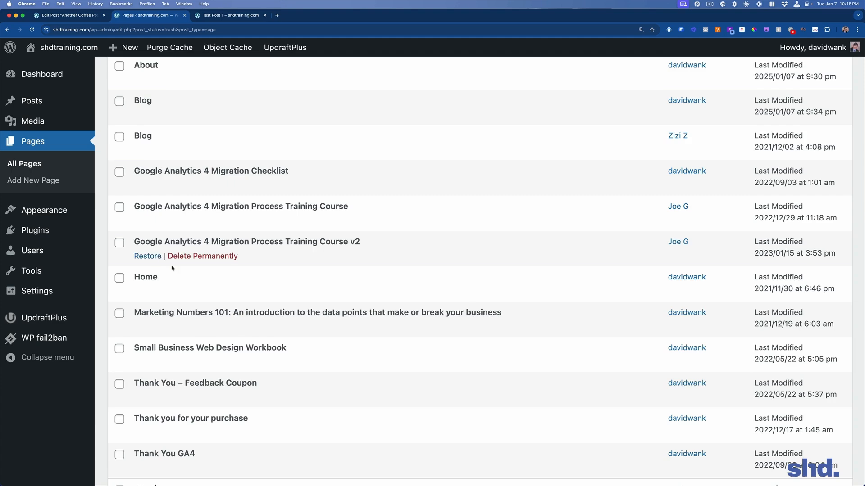
{"action": "left_click", "coordinate": [7, 30]}
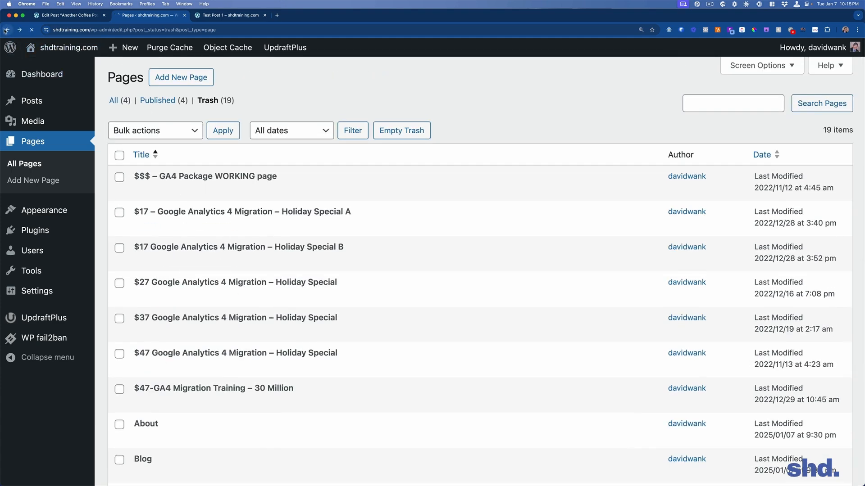
{"action": "left_click", "coordinate": [164, 102]}
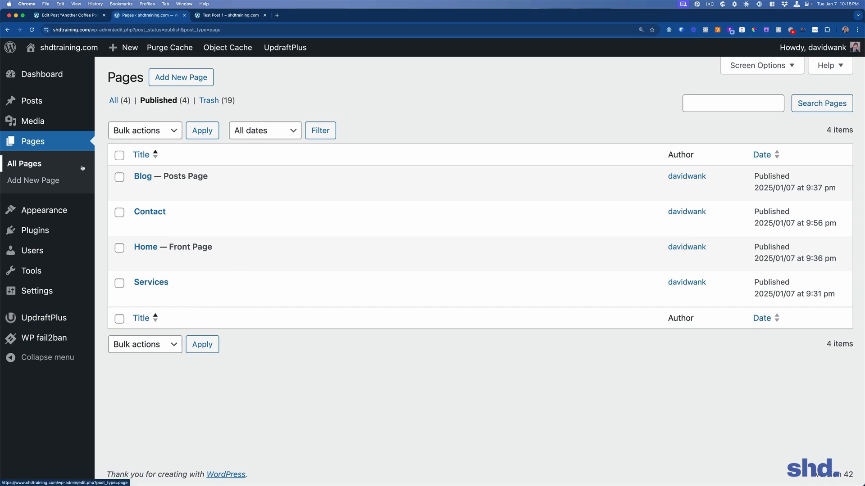
Quick edit Another Coffee Post in the posts list to set its status to Draft, and update it.
{"action": "left_click", "coordinate": [22, 108]}
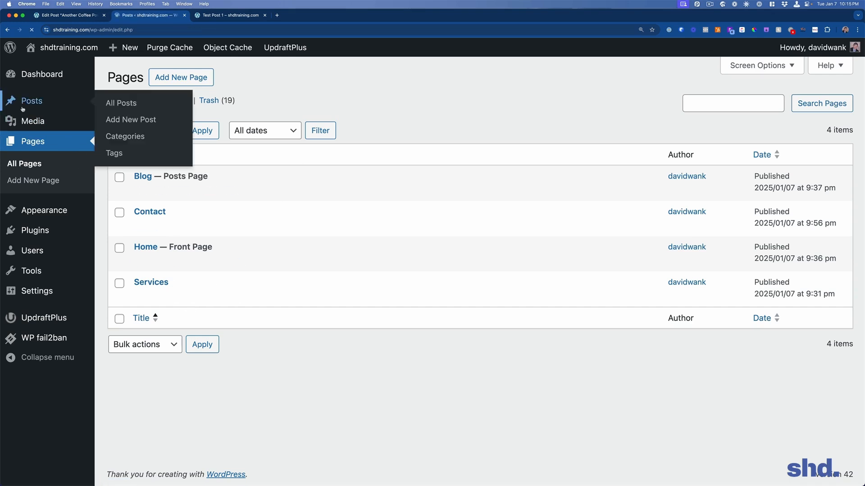
{"action": "left_click", "coordinate": [188, 193]}
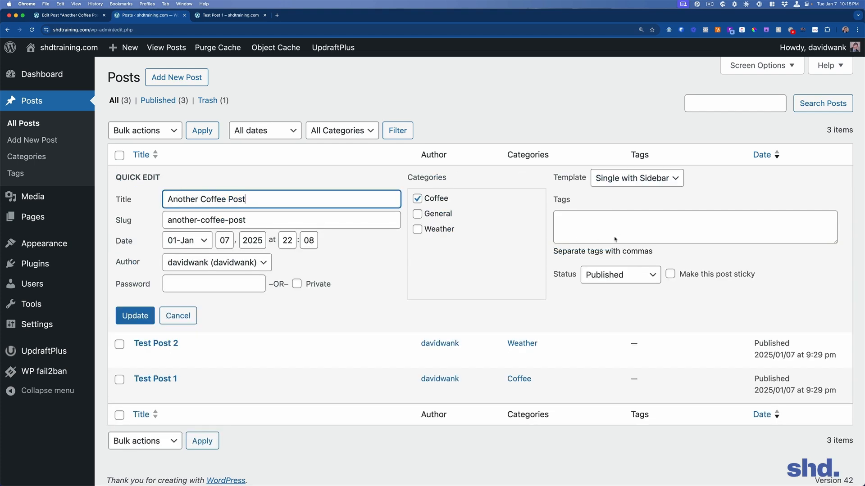
{"action": "left_click", "coordinate": [612, 275]}
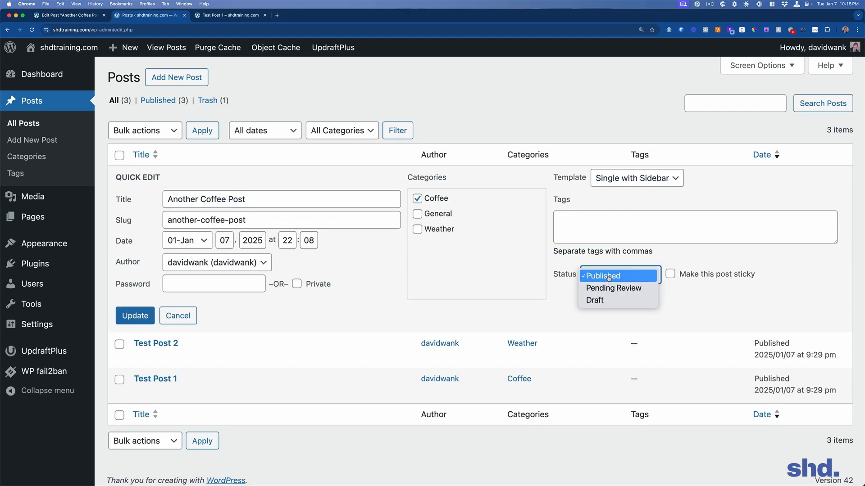
{"action": "left_click", "coordinate": [597, 300]}
{"action": "left_click", "coordinate": [135, 316]}
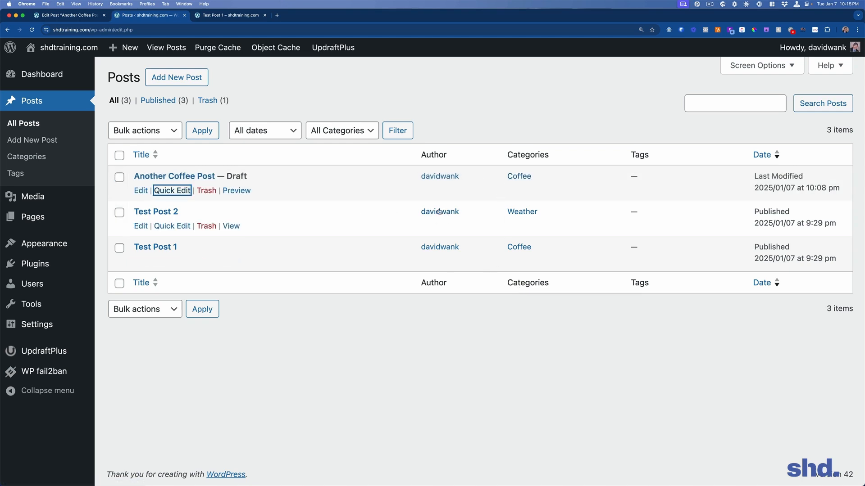
Open Test Post 2 and Test Post 1 in bulk edit, examine the author choices and cancel the edit.
{"action": "left_click", "coordinate": [119, 214]}
{"action": "left_click", "coordinate": [119, 248]}
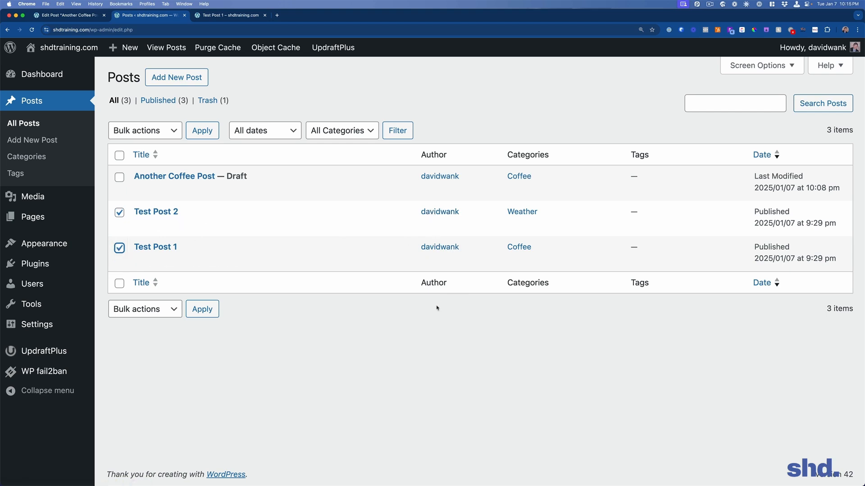
{"action": "left_click", "coordinate": [138, 133]}
{"action": "left_click", "coordinate": [180, 141]}
{"action": "left_click", "coordinate": [198, 135]}
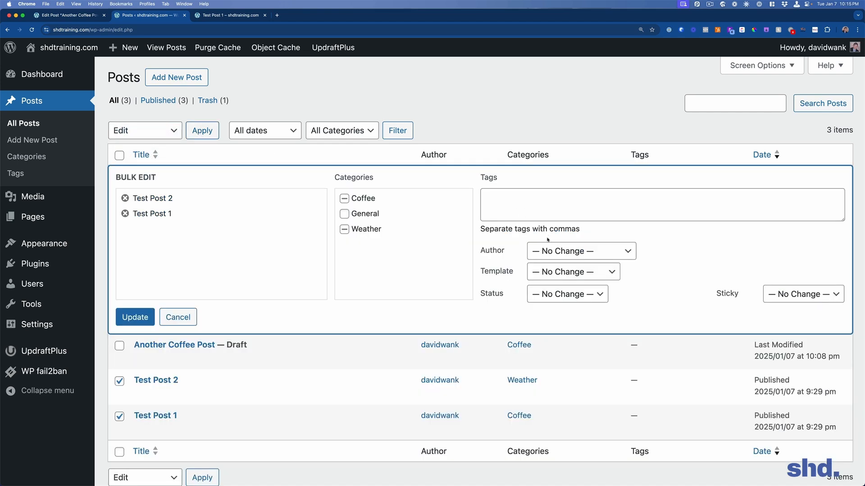
{"action": "left_click", "coordinate": [563, 251]}
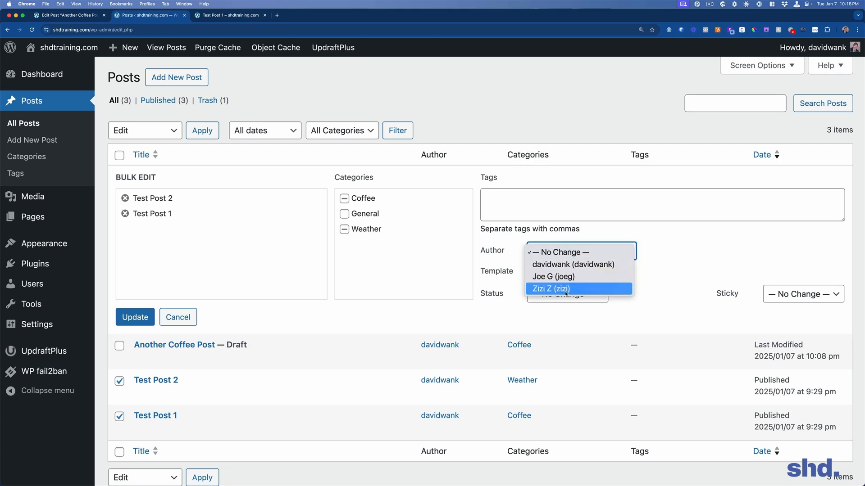
{"action": "left_click", "coordinate": [669, 269]}
{"action": "left_click", "coordinate": [194, 318]}
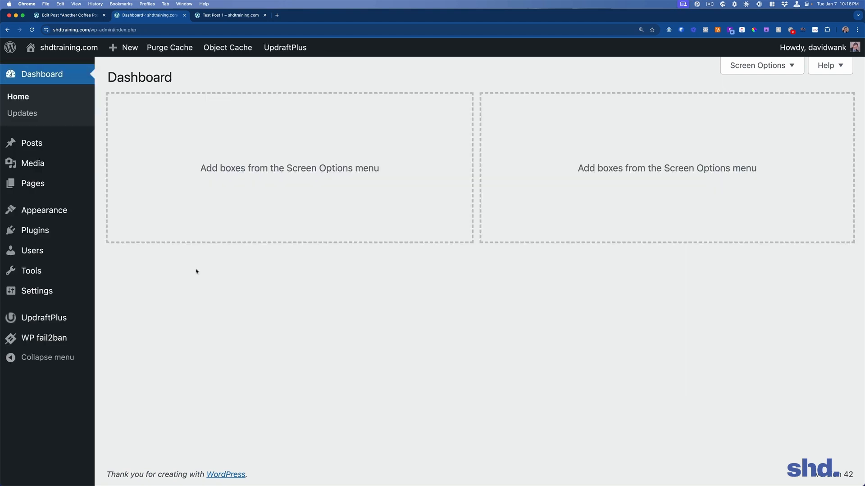
Start a new page from the pages list, dismiss the pattern chooser and return to the list.
{"action": "left_click", "coordinate": [33, 183]}
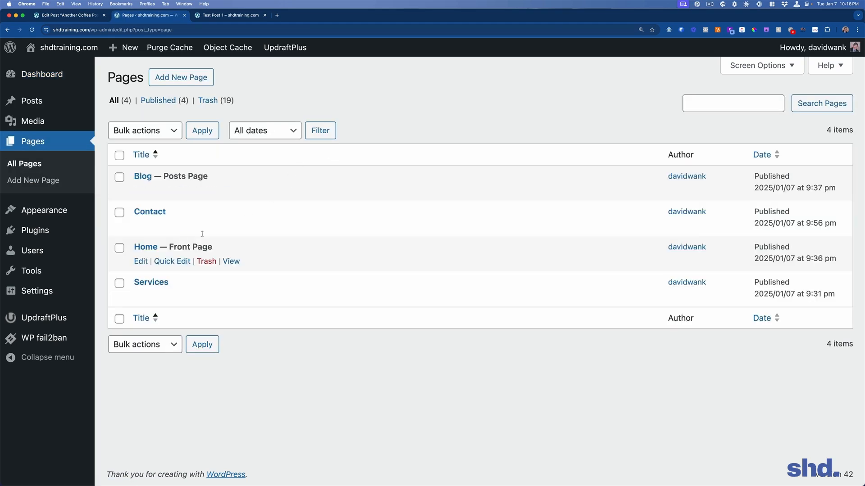
{"action": "left_click", "coordinate": [172, 85]}
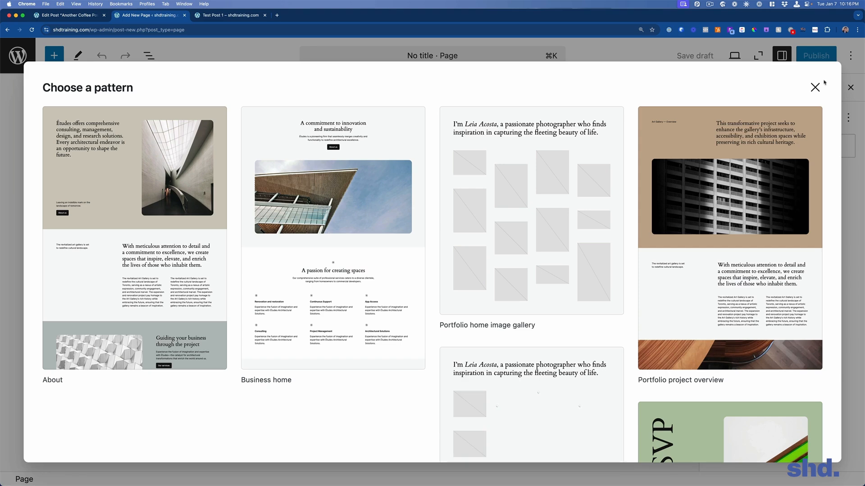
{"action": "left_click", "coordinate": [815, 87]}
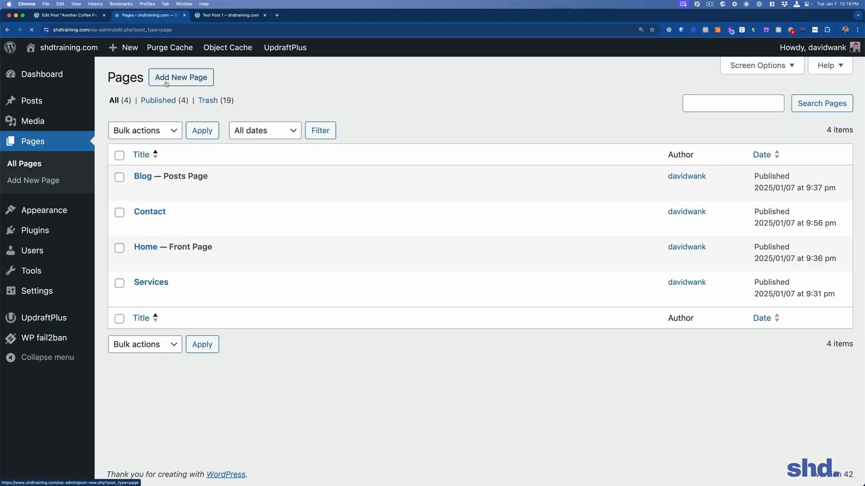
Open the Services page for editing and look over its opening paragraph and the paragraph under About the Service.
{"action": "left_click", "coordinate": [140, 299]}
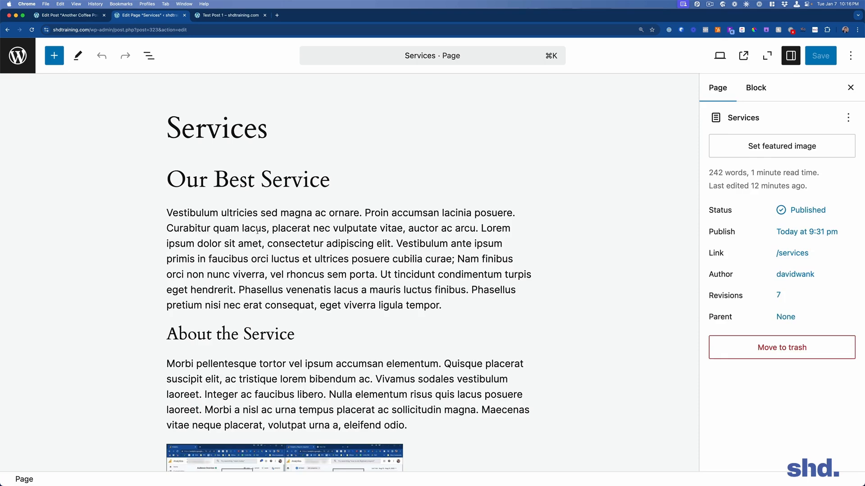
{"action": "left_click", "coordinate": [417, 309]}
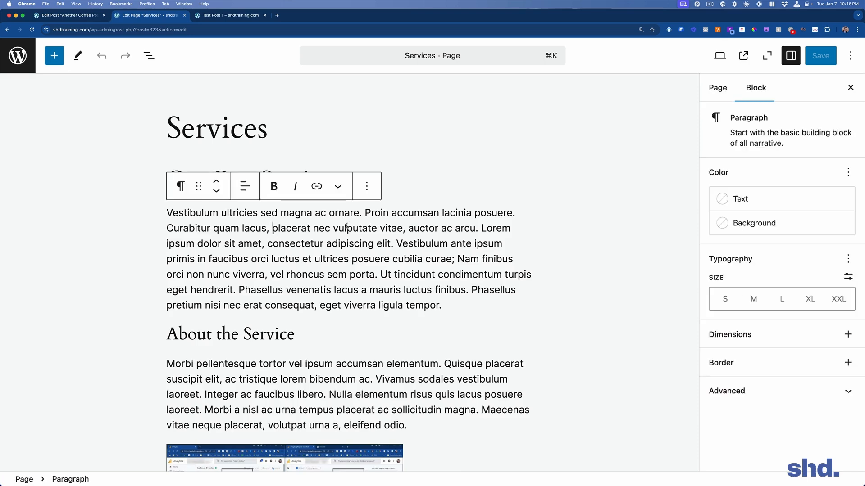
{"action": "scroll", "coordinate": [418, 309], "scroll_direction": "down", "scroll_amount": 3}
{"action": "left_click_drag", "start_coordinate": [417, 308], "coordinate": [132, 244]}
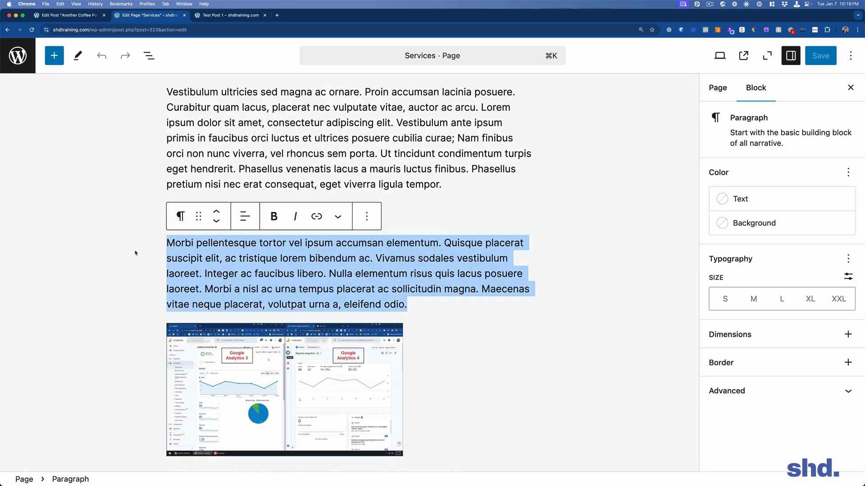
{"action": "left_click", "coordinate": [443, 148]}
{"action": "scroll", "coordinate": [396, 315], "scroll_direction": "up", "scroll_amount": 2}
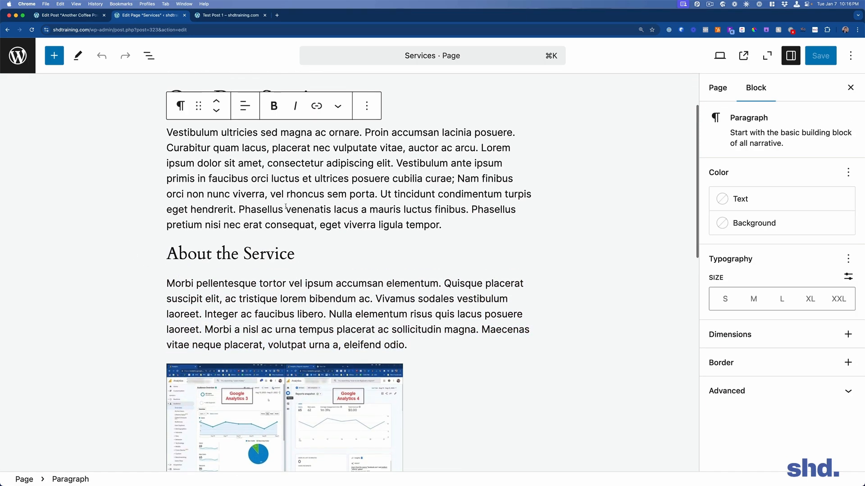
{"action": "scroll", "coordinate": [396, 372], "scroll_direction": "up", "scroll_amount": 2}
{"action": "left_click", "coordinate": [409, 386]}
{"action": "left_click_drag", "start_coordinate": [409, 386], "coordinate": [140, 323]}
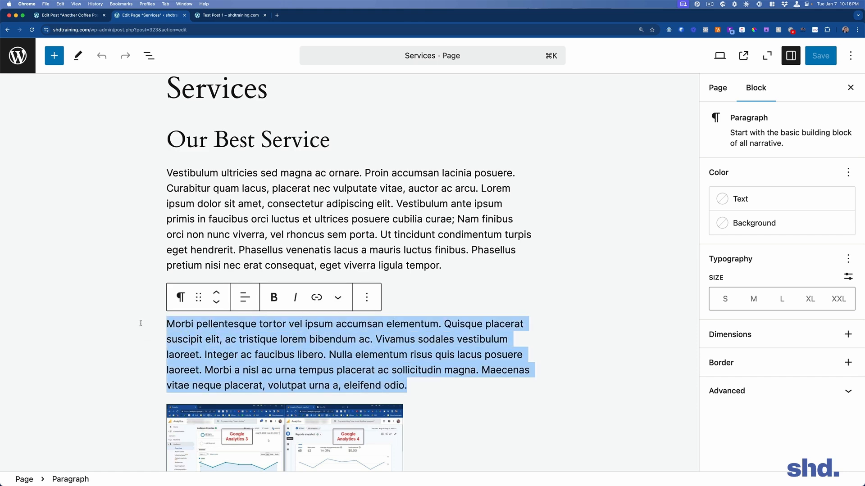
{"action": "scroll", "coordinate": [143, 326], "scroll_direction": "up", "scroll_amount": 1}
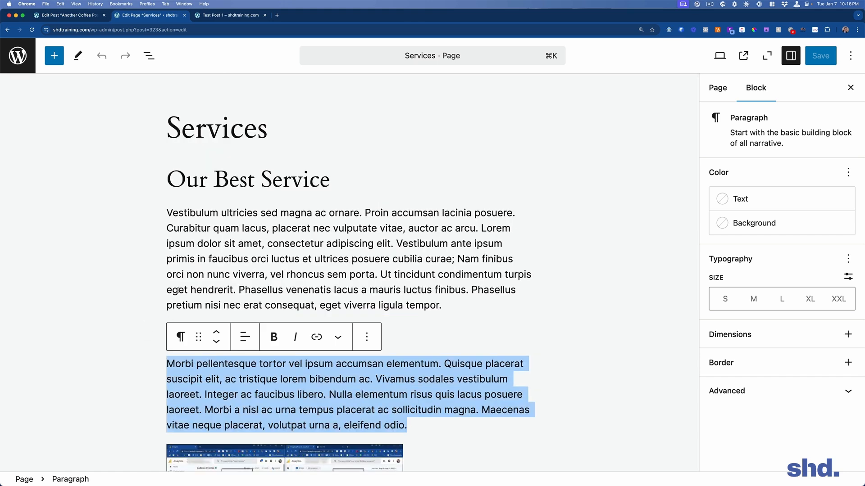
Copy the Lorem ipsum paragraph under the This is about COFFEE heading in the published Test Post 1.
{"action": "left_click", "coordinate": [79, 17]}
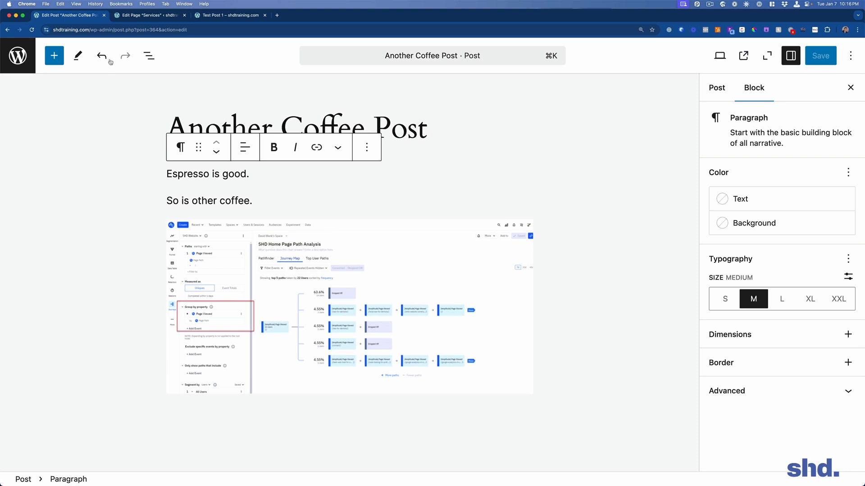
{"action": "left_click", "coordinate": [483, 194]}
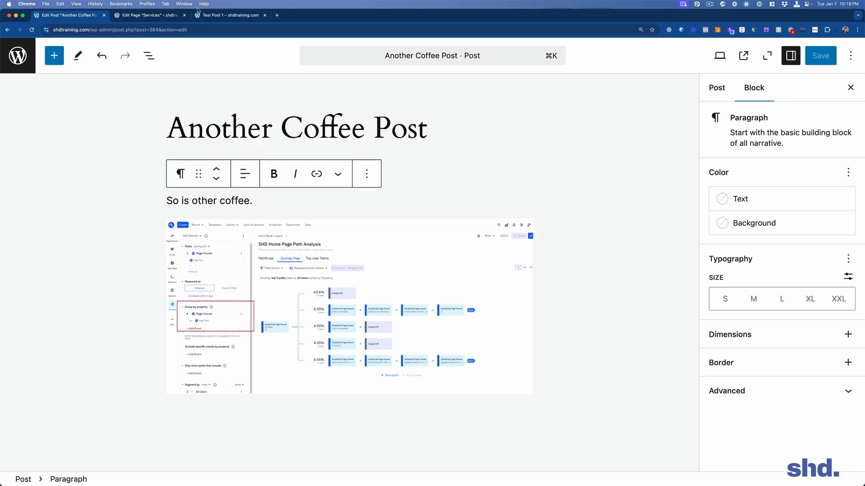
{"action": "left_click", "coordinate": [210, 20]}
{"action": "scroll", "coordinate": [316, 225], "scroll_direction": "down", "scroll_amount": 3}
{"action": "left_click_drag", "start_coordinate": [266, 358], "coordinate": [136, 159]}
{"action": "key", "text": "super+c"}
Close the Services page and paste the copied Lorem ipsum paragraph below the image in Another Coffee Post.
{"action": "left_click", "coordinate": [144, 17]}
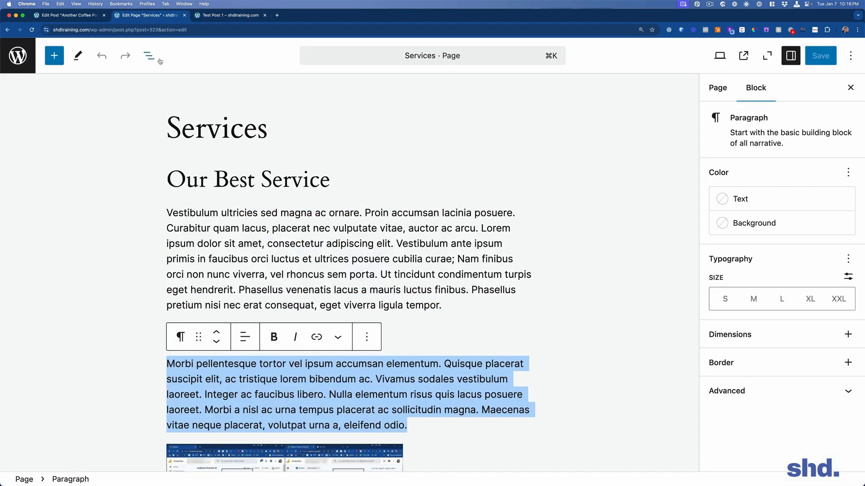
{"action": "left_click", "coordinate": [81, 16]}
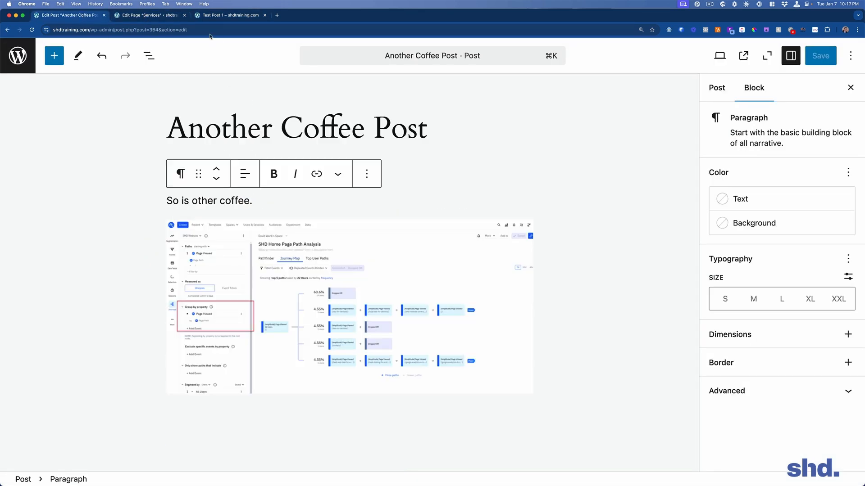
{"action": "left_click", "coordinate": [185, 15]}
{"action": "left_click", "coordinate": [122, 268]}
{"action": "scroll", "coordinate": [212, 270], "scroll_direction": "down", "scroll_amount": 3}
{"action": "left_click", "coordinate": [207, 333]}
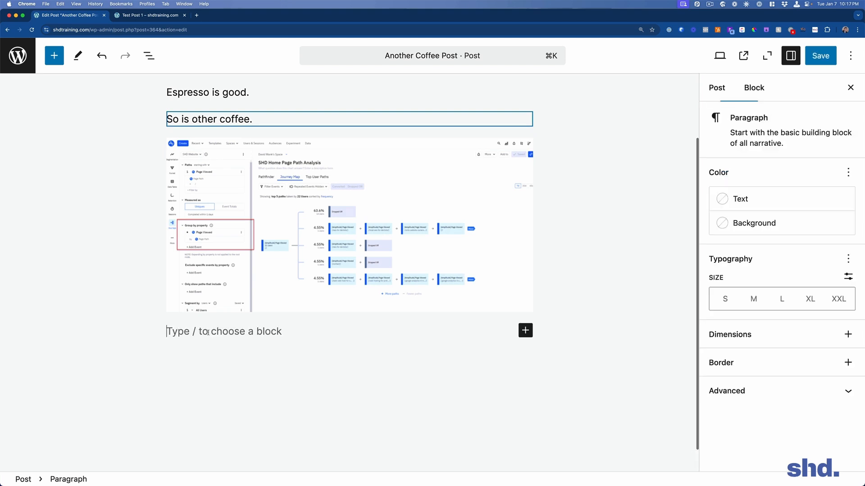
{"action": "key", "text": "super+v"}
{"action": "scroll", "coordinate": [527, 324], "scroll_direction": "up", "scroll_amount": 3}
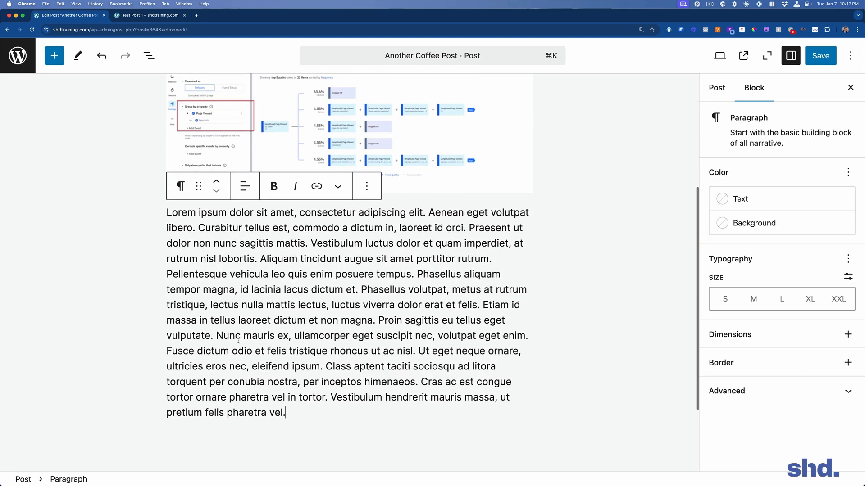
Select the pasted Lorem ipsum paragraph and examine the block types it can be transformed to, without choosing one.
{"action": "triple_click", "coordinate": [301, 290]}
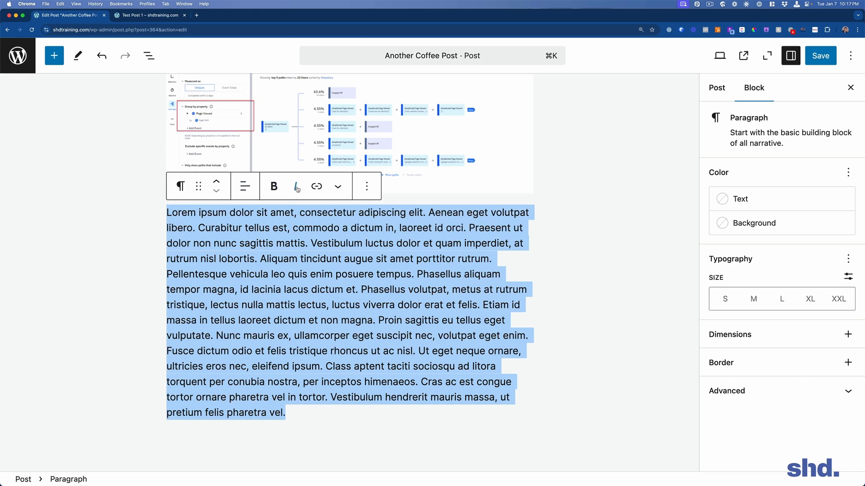
{"action": "left_click", "coordinate": [325, 335]}
{"action": "left_click_drag", "start_coordinate": [314, 420], "coordinate": [137, 218]}
{"action": "left_click", "coordinate": [243, 258]}
{"action": "left_click_drag", "start_coordinate": [293, 413], "coordinate": [146, 212]}
{"action": "left_click", "coordinate": [182, 187]}
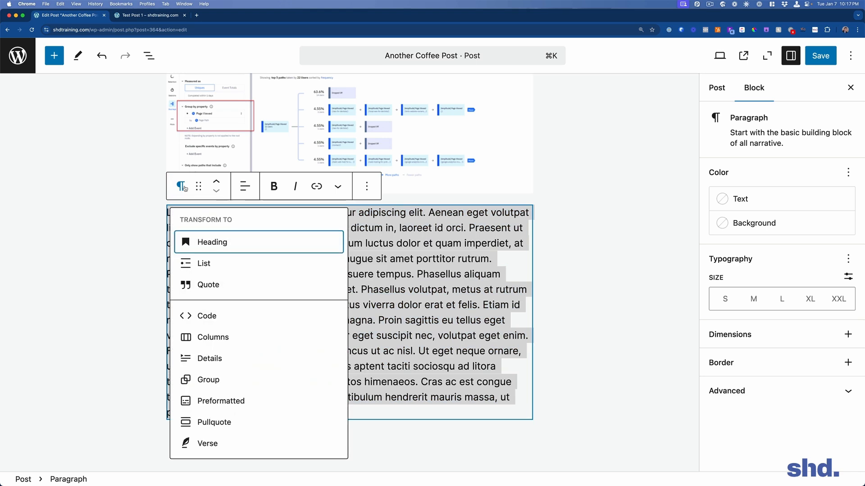
{"action": "key", "text": "Escape"}
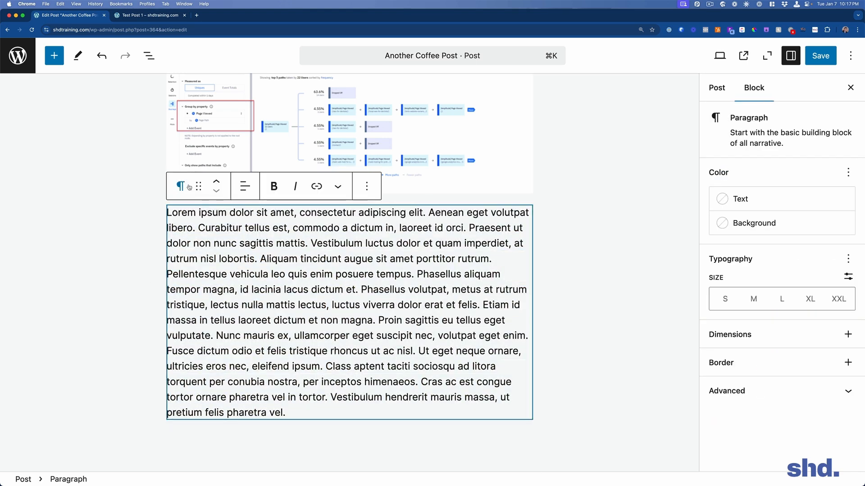
{"action": "left_click", "coordinate": [179, 187]}
{"action": "left_click", "coordinate": [181, 191]}
{"action": "left_click", "coordinate": [121, 228]}
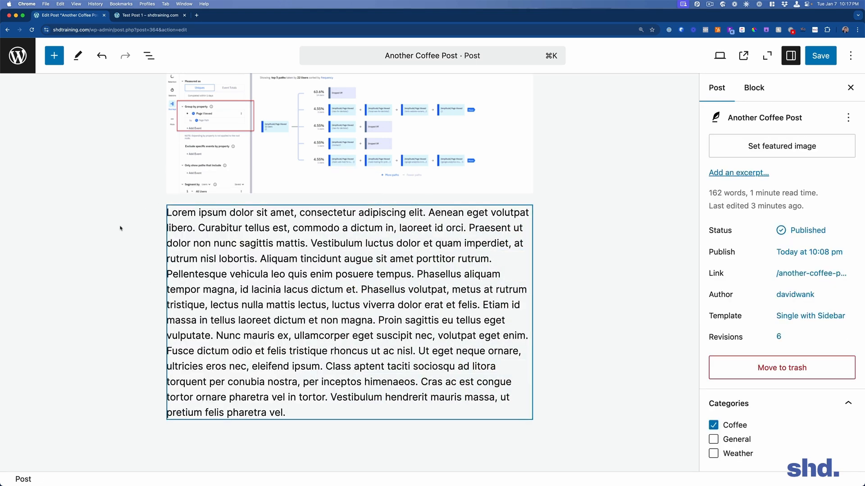
Copy the heading This is about COFFEE from Test Post 1 and paste it as a new block at the end of Another Coffee Post.
{"action": "left_click", "coordinate": [163, 15]}
{"action": "triple_click", "coordinate": [244, 148]}
{"action": "key", "text": "super+c"}
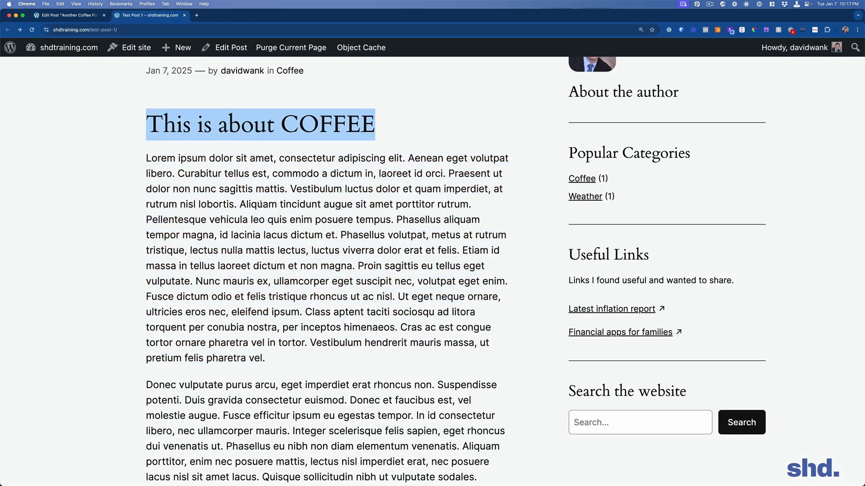
{"action": "left_click", "coordinate": [65, 15]}
{"action": "scroll", "coordinate": [295, 270], "scroll_direction": "down", "scroll_amount": 3}
{"action": "left_click", "coordinate": [295, 353]}
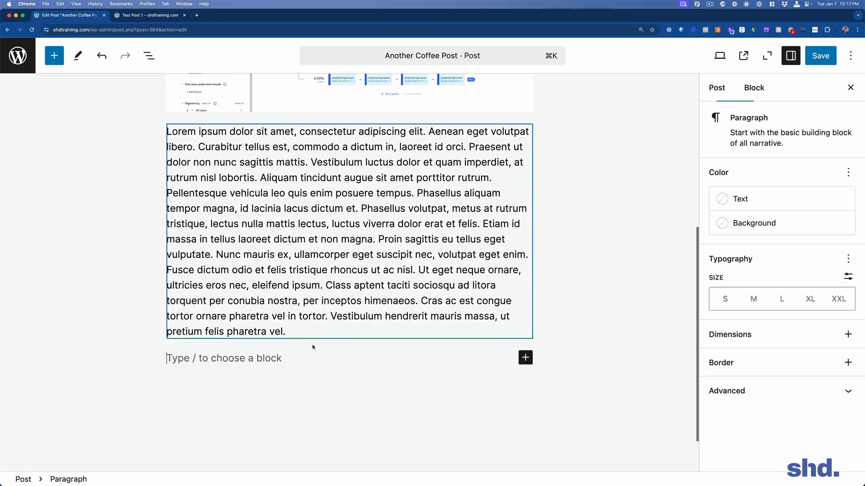
{"action": "key", "text": "super+v"}
{"action": "key", "text": "Return"}
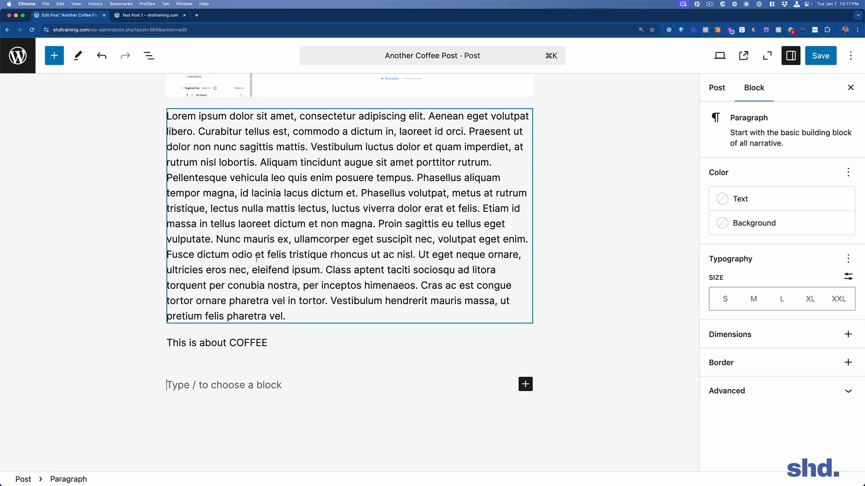
Copy the first Lorem ipsum paragraph from Test Post 1 and paste it under the This is about COFFEE line in Another Coffee Post.
{"action": "left_click", "coordinate": [134, 14]}
{"action": "triple_click", "coordinate": [344, 297]}
{"action": "key", "text": "super+c"}
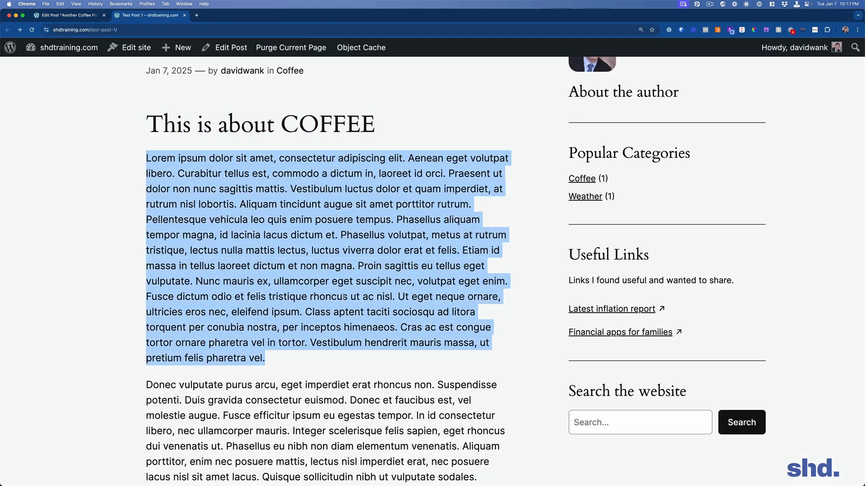
{"action": "left_click", "coordinate": [47, 15]}
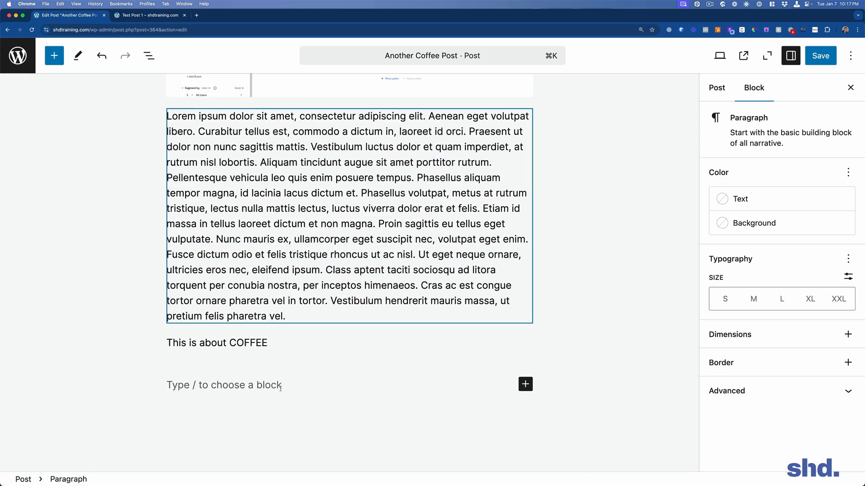
{"action": "key", "text": "super+v"}
{"action": "scroll", "coordinate": [150, 203], "scroll_direction": "up", "scroll_amount": 3}
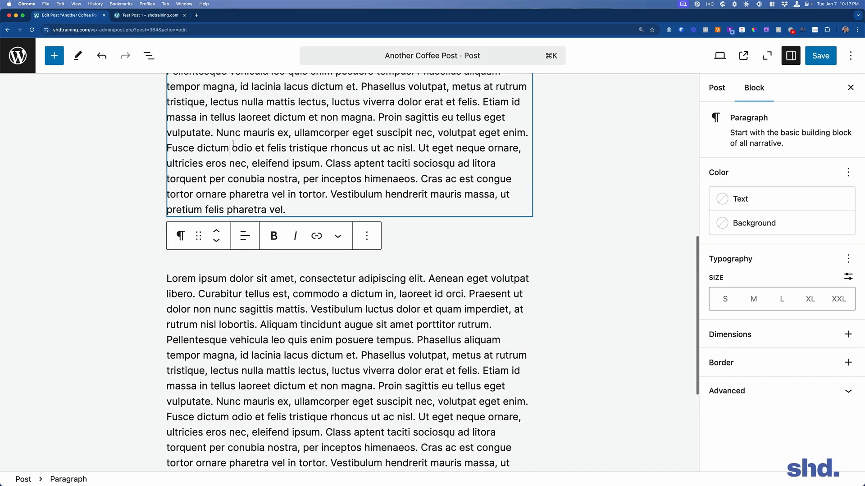
Transform the This is about COFFEE line into a heading and set it to level H3.
{"action": "left_click", "coordinate": [151, 203]}
{"action": "triple_click", "coordinate": [181, 236]}
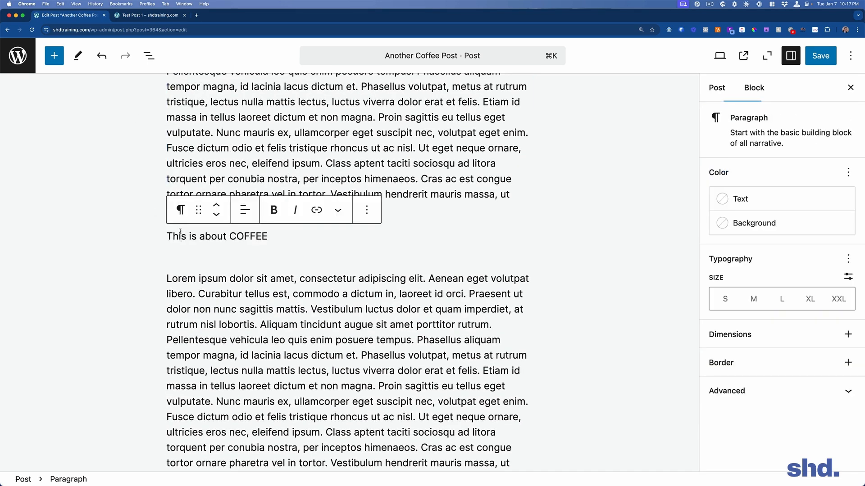
{"action": "left_click", "coordinate": [180, 210]}
{"action": "left_click", "coordinate": [205, 266]}
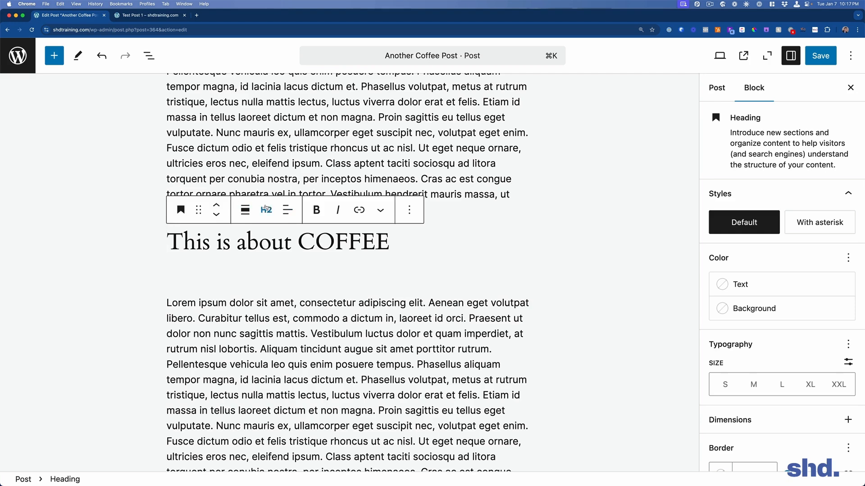
{"action": "left_click", "coordinate": [266, 210]}
{"action": "left_click", "coordinate": [310, 290]}
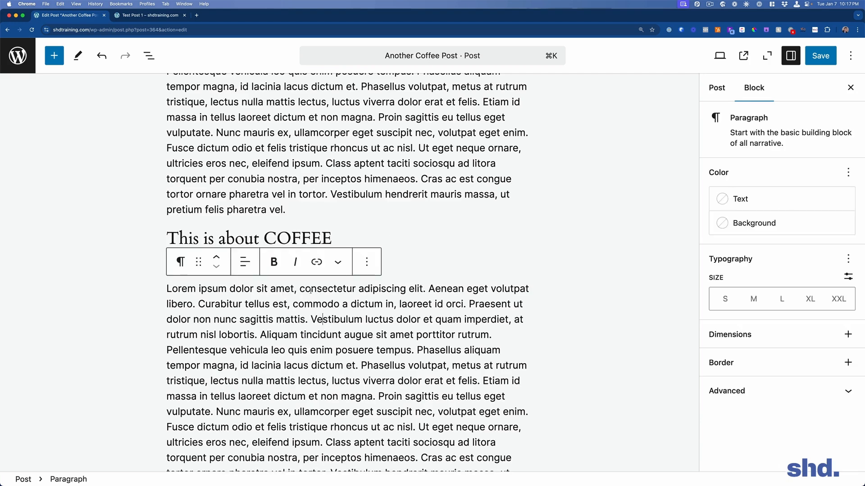
Try to delete the gap between the This is about COFFEE heading and the Lorem ipsum paragraph below it.
{"action": "left_click", "coordinate": [463, 279]}
{"action": "left_click", "coordinate": [271, 264]}
{"action": "key", "text": "Delete"}
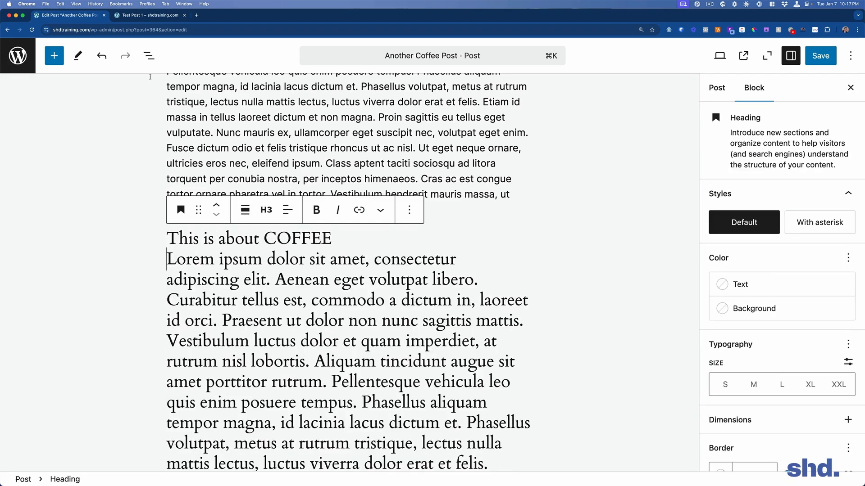
Look through the heading and body paragraphs of the published Test Post 1.
{"action": "left_click", "coordinate": [125, 15]}
{"action": "left_click_drag", "start_coordinate": [155, 129], "coordinate": [286, 416]}
{"action": "left_click", "coordinate": [291, 352]}
{"action": "scroll", "coordinate": [291, 352], "scroll_direction": "up", "scroll_amount": 7}
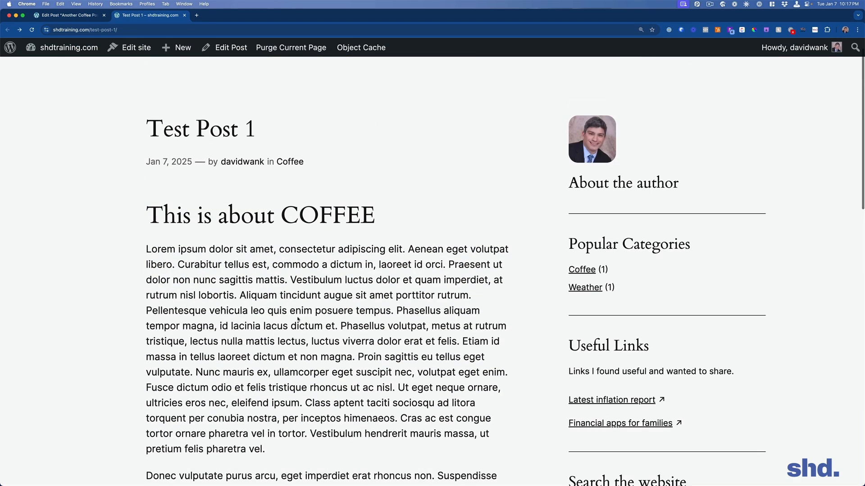
{"action": "scroll", "coordinate": [310, 283], "scroll_direction": "down", "scroll_amount": 3}
{"action": "left_click_drag", "start_coordinate": [147, 220], "coordinate": [307, 284]}
{"action": "left_click", "coordinate": [308, 284]}
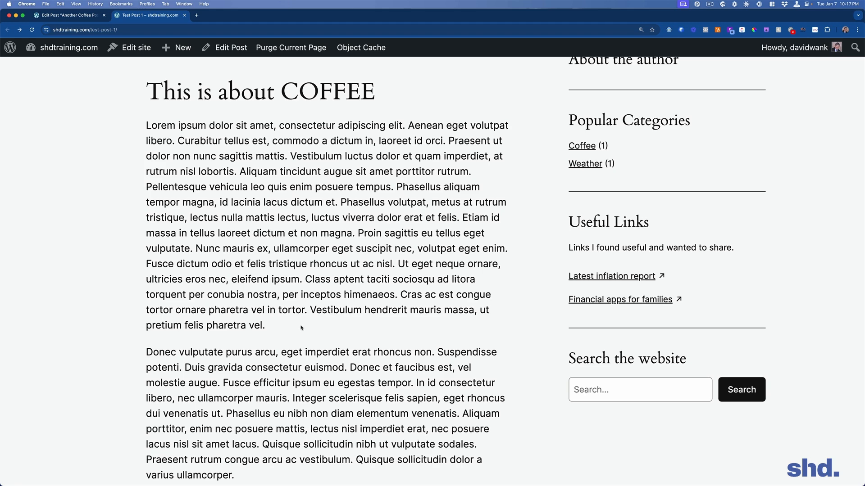
{"action": "scroll", "coordinate": [302, 325], "scroll_direction": "up", "scroll_amount": 4}
Check the About Page, the home page and the Services page on the published site.
{"action": "left_click", "coordinate": [720, 77]}
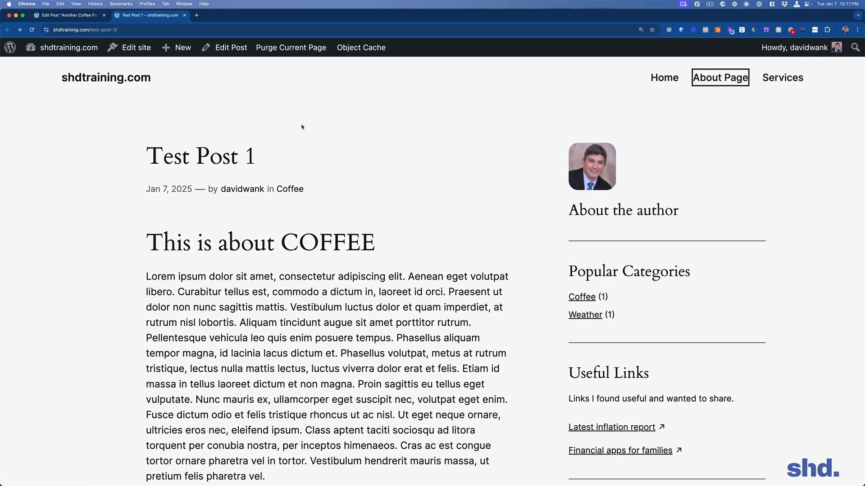
{"action": "left_click", "coordinate": [721, 84]}
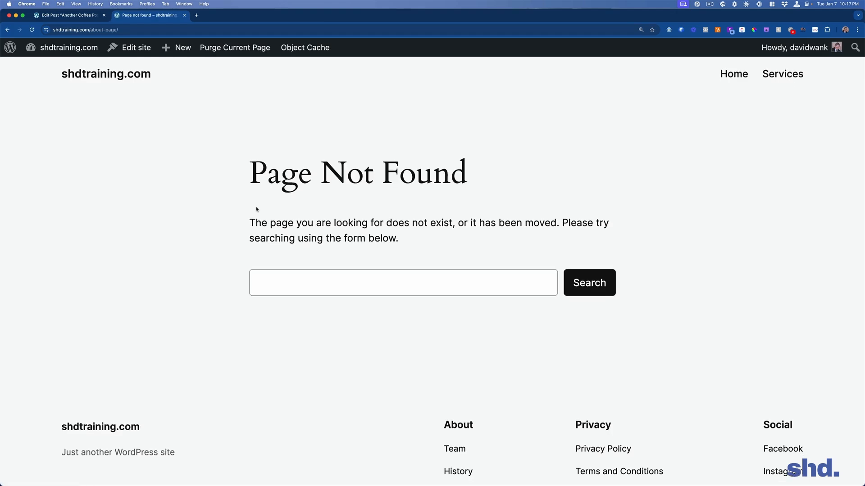
{"action": "left_click", "coordinate": [96, 82]}
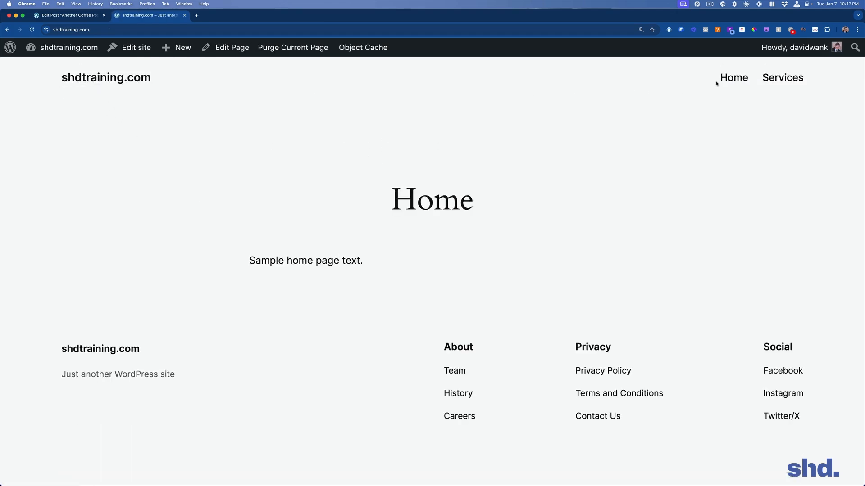
{"action": "left_click", "coordinate": [782, 78]}
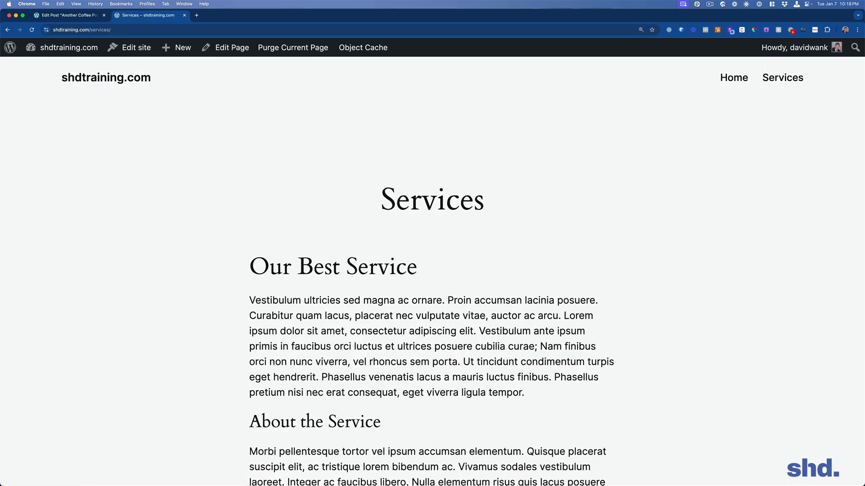
Return to the WordPress dashboard and open the Services page for editing from the pages list.
{"action": "left_click", "coordinate": [63, 68]}
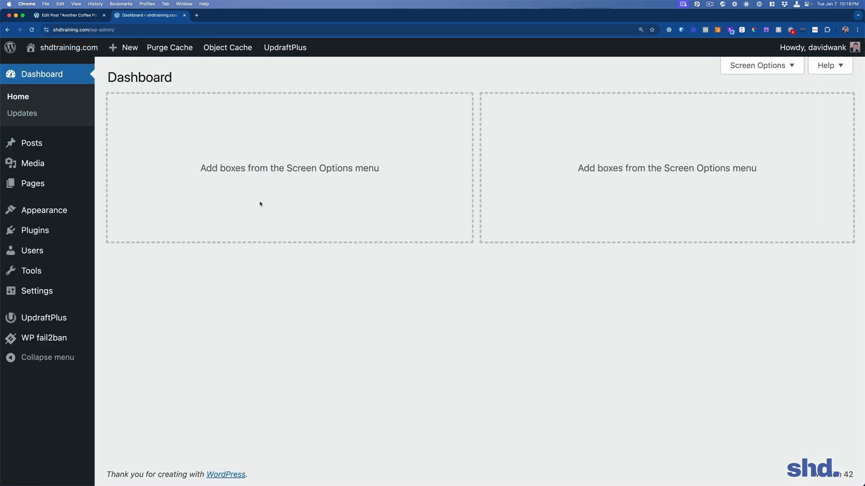
{"action": "left_click", "coordinate": [33, 183]}
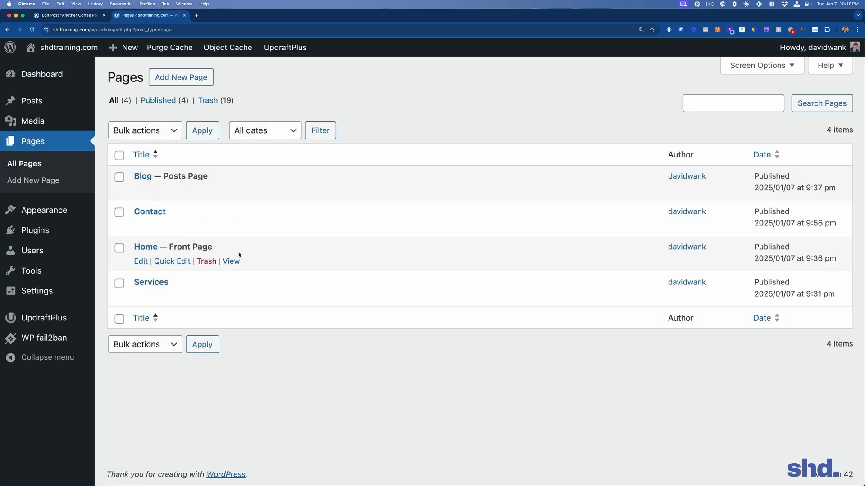
{"action": "left_click", "coordinate": [142, 297]}
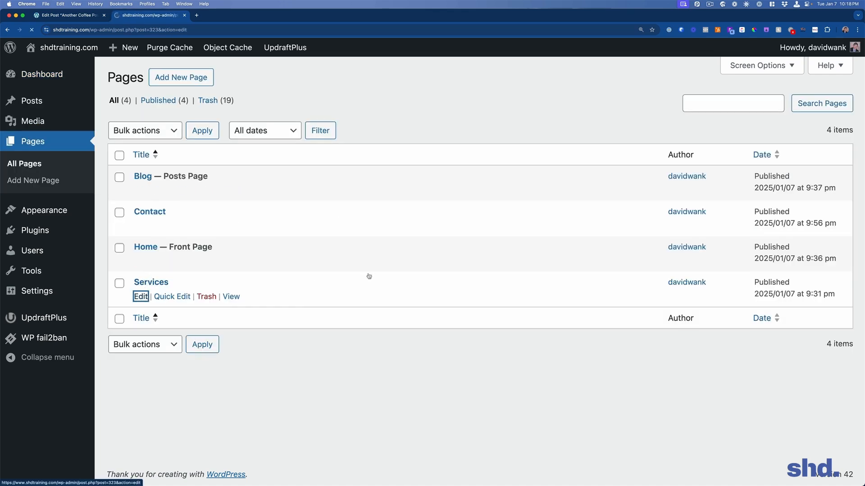
Open the published Services page and copy its content from the Our Best Service heading through the Special Offer image.
{"action": "scroll", "coordinate": [359, 224], "scroll_direction": "down", "scroll_amount": 4}
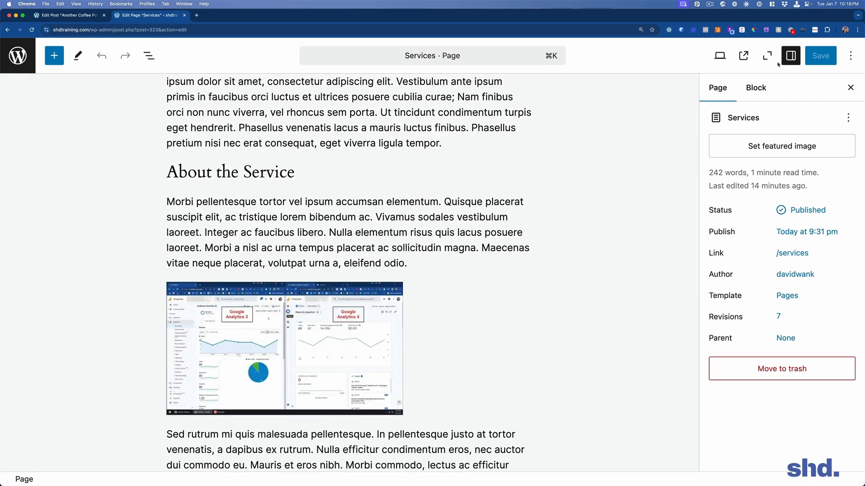
{"action": "left_click", "coordinate": [743, 55]}
{"action": "scroll", "coordinate": [243, 200], "scroll_direction": "down", "scroll_amount": 8}
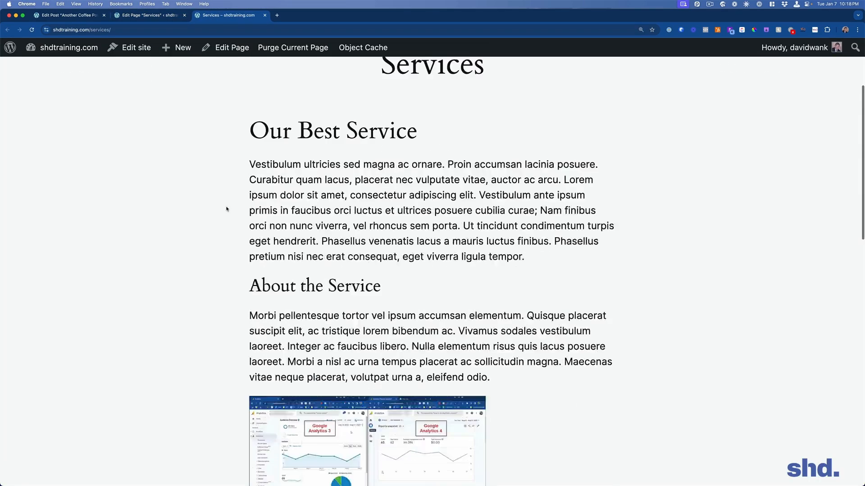
{"action": "scroll", "coordinate": [242, 200], "scroll_direction": "down", "scroll_amount": 6}
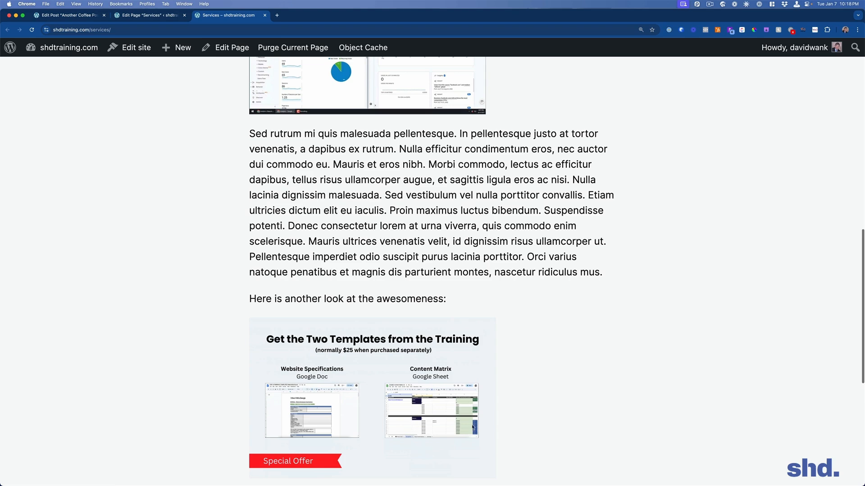
{"action": "left_click_drag", "start_coordinate": [547, 405], "coordinate": [244, 147]}
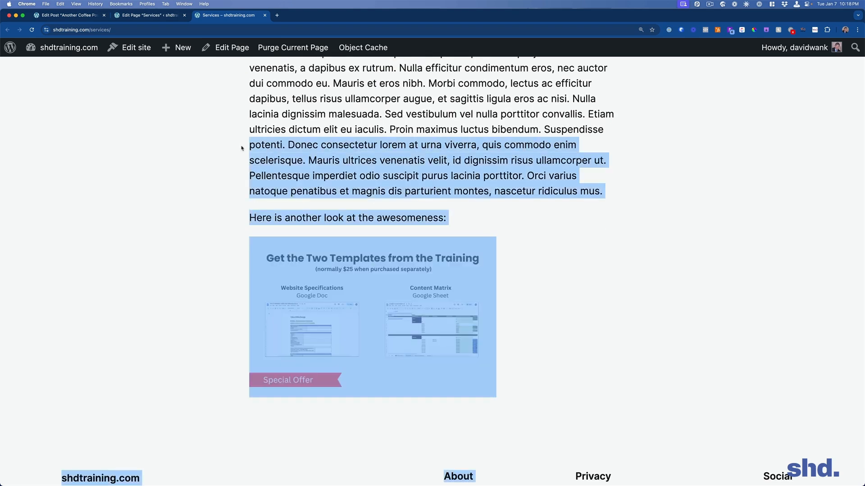
{"action": "left_click", "coordinate": [434, 215]}
{"action": "left_click_drag", "start_coordinate": [454, 217], "coordinate": [258, 151]}
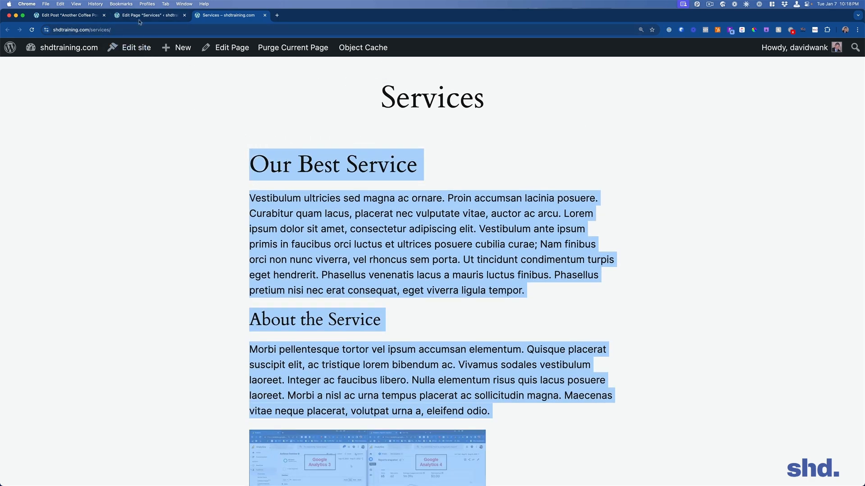
Create a new page without a starter pattern and title it "Copied from GD".
{"action": "mouse_move", "coordinate": [176, 50]}
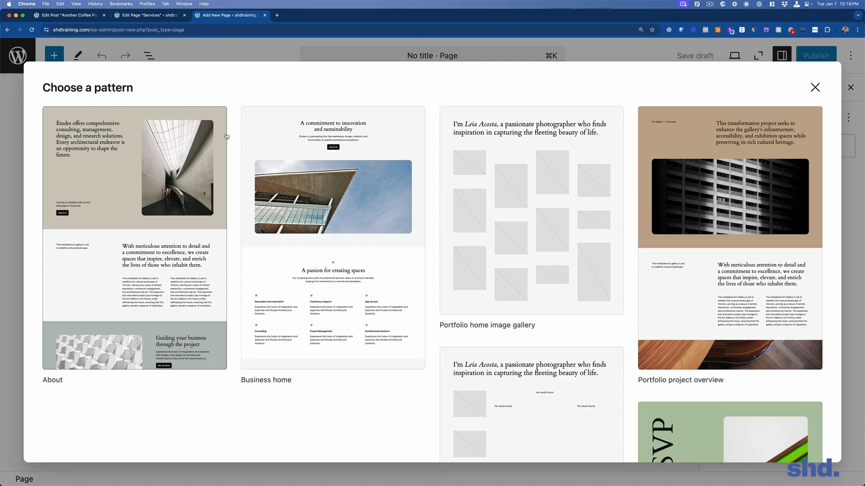
{"action": "key", "text": "Escape"}
{"action": "type", "text": "Copy"}
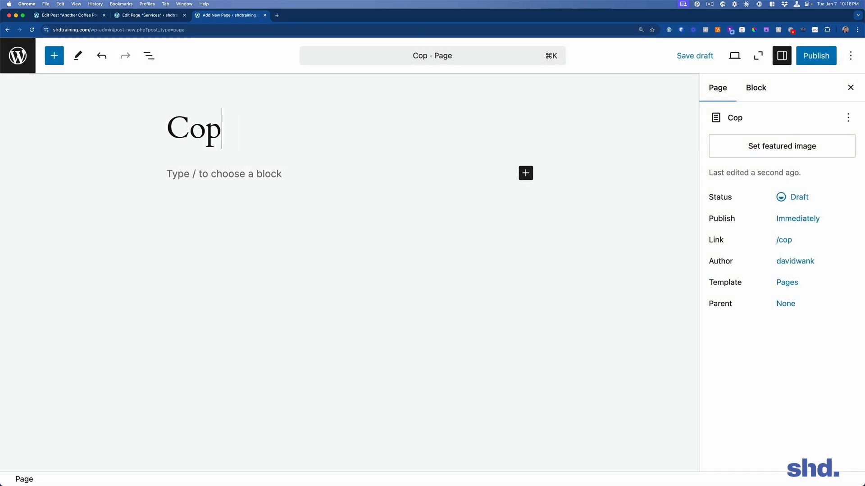
{"action": "key", "text": "BackSpace"}
{"action": "type", "text": "oe"}
{"action": "key", "text": "BackSpace"}
{"action": "key", "text": "BackSpace"}
{"action": "type", "text": "ied from GD"}
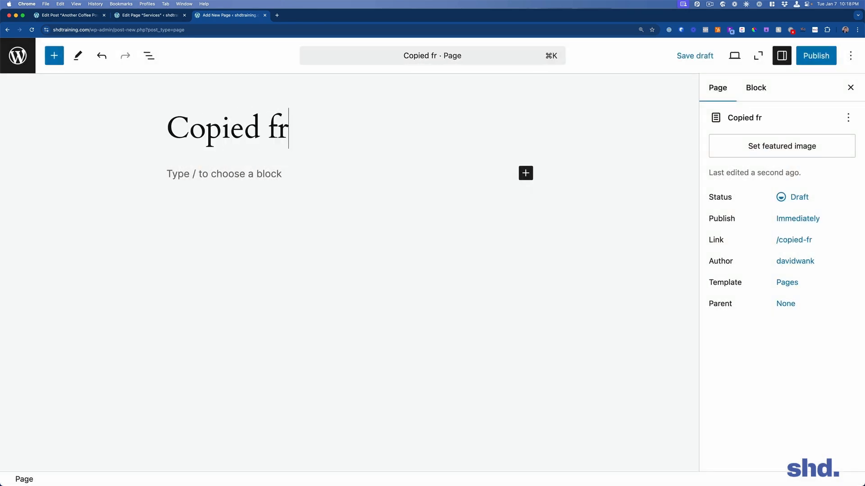
{"action": "key", "text": "Return"}
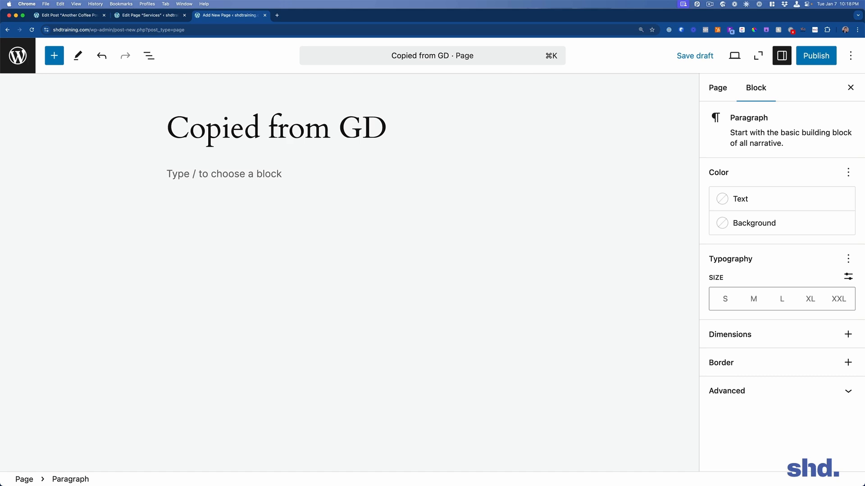
Paste the copied Services content into the body of the Copied from GD page.
{"action": "key", "text": "super+v"}
{"action": "scroll", "coordinate": [370, 348], "scroll_direction": "up", "scroll_amount": 15}
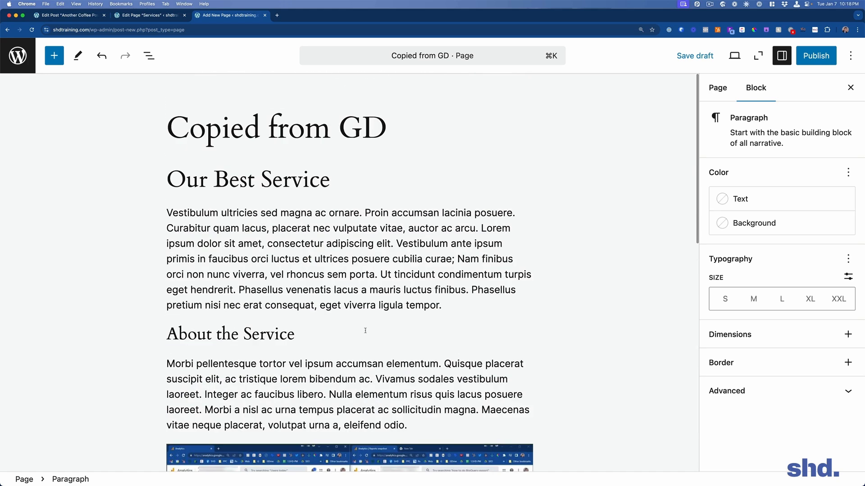
{"action": "left_click", "coordinate": [366, 331]}
{"action": "left_click", "coordinate": [268, 171]}
{"action": "left_click", "coordinate": [541, 201]}
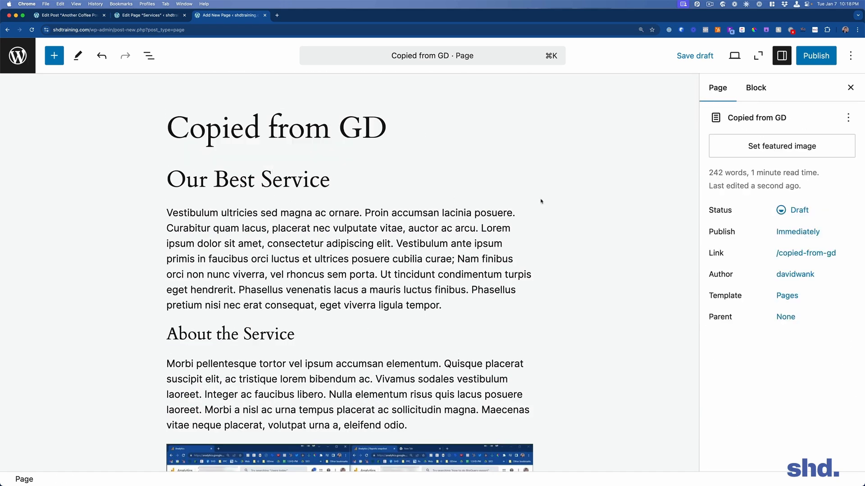
Transform the Our Best Service heading into a paragraph.
{"action": "triple_click", "coordinate": [199, 182]}
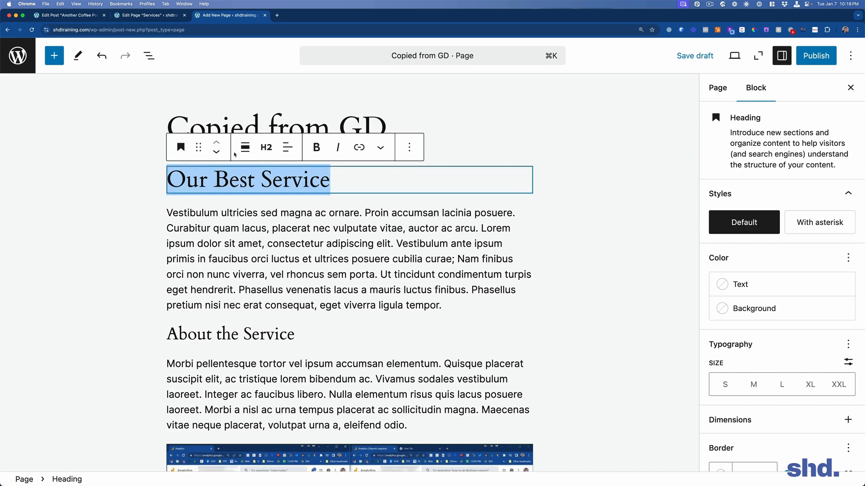
{"action": "left_click", "coordinate": [266, 147]}
{"action": "left_click", "coordinate": [175, 145]}
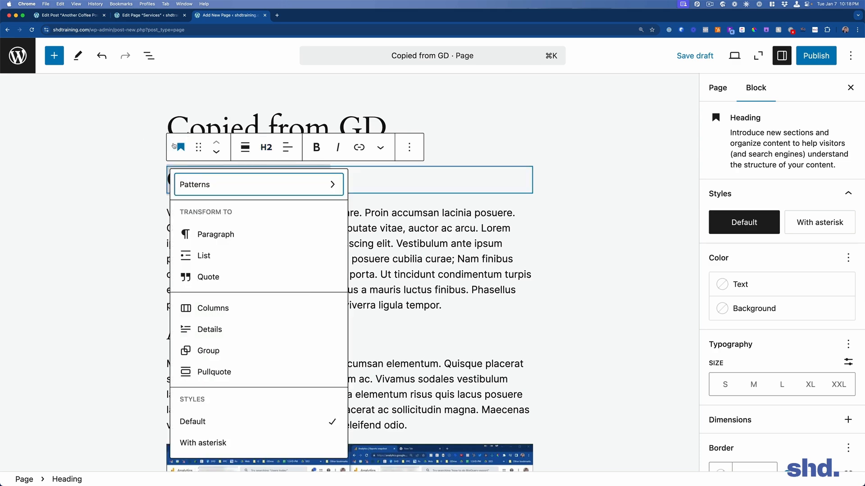
{"action": "left_click", "coordinate": [207, 234]}
{"action": "scroll", "coordinate": [203, 273], "scroll_direction": "down", "scroll_amount": 1}
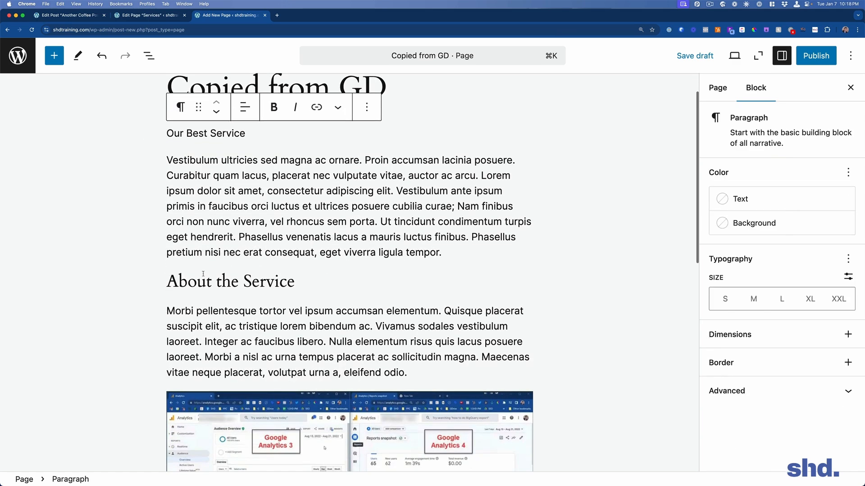
Look through the block type and heading level options for the About the Service heading.
{"action": "triple_click", "coordinate": [203, 273]}
{"action": "left_click", "coordinate": [181, 253]}
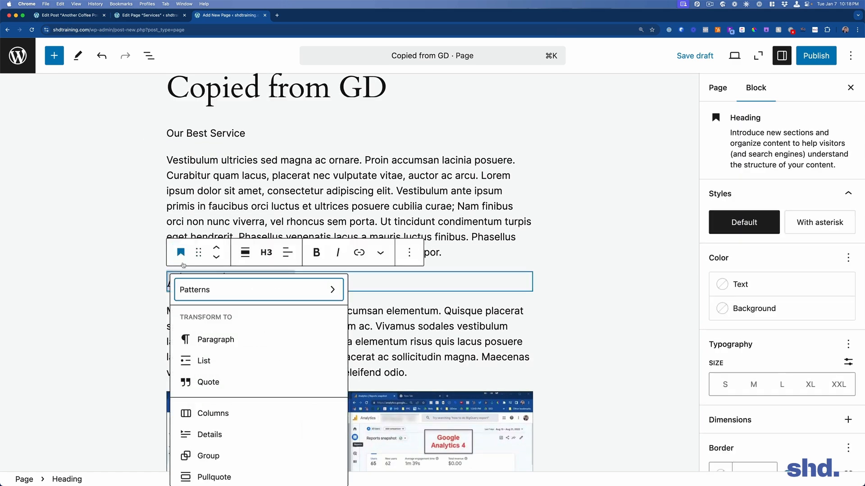
{"action": "left_click", "coordinate": [266, 252]}
{"action": "left_click", "coordinate": [266, 252]}
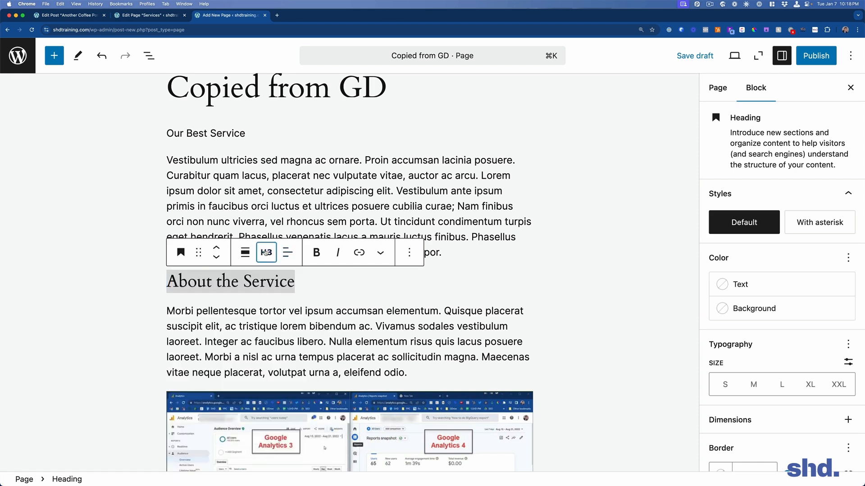
{"action": "left_click", "coordinate": [261, 255]}
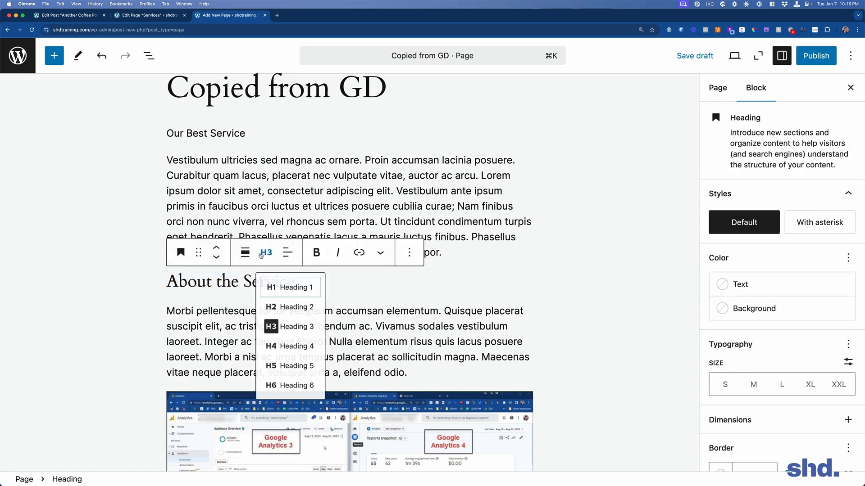
{"action": "left_click", "coordinate": [246, 254]}
{"action": "left_click", "coordinate": [180, 252]}
{"action": "left_click", "coordinate": [149, 287]}
{"action": "triple_click", "coordinate": [232, 280]}
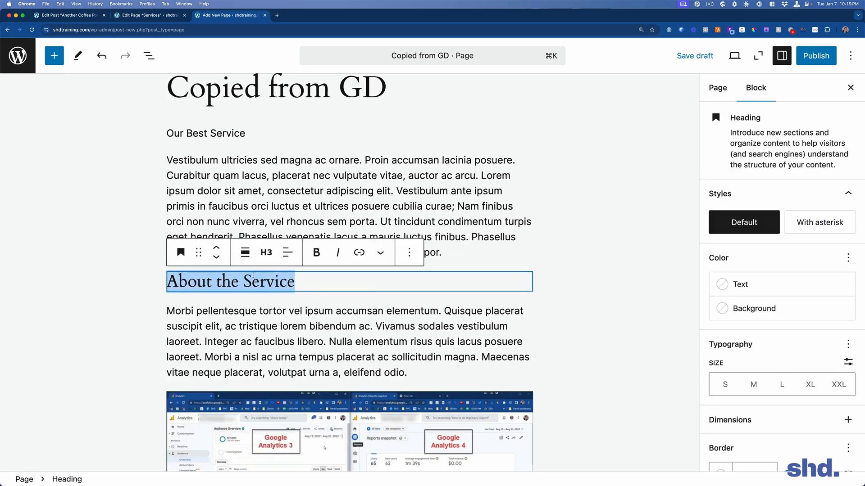
{"action": "left_click", "coordinate": [266, 252]}
{"action": "left_click", "coordinate": [622, 272]}
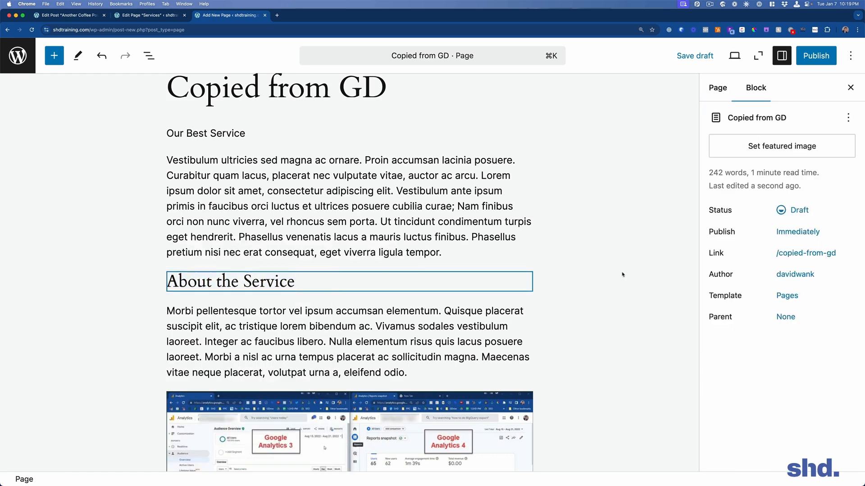
{"action": "scroll", "coordinate": [621, 273], "scroll_direction": "down", "scroll_amount": 2}
{"action": "left_click", "coordinate": [342, 239]}
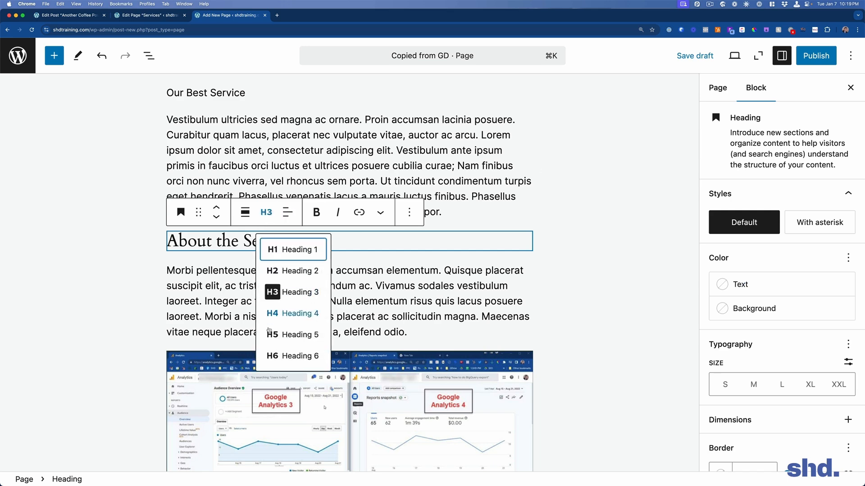
{"action": "left_click", "coordinate": [218, 135]}
{"action": "left_click", "coordinate": [116, 210]}
Clear the About the Service heading's text and delete its block.
{"action": "triple_click", "coordinate": [185, 241]}
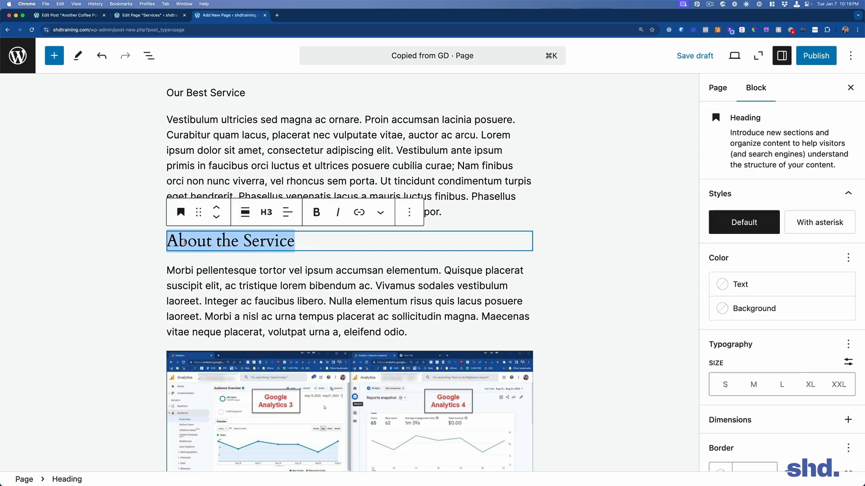
{"action": "key", "text": "BackSpace"}
{"action": "left_click", "coordinate": [191, 241]}
{"action": "left_click", "coordinate": [409, 213]}
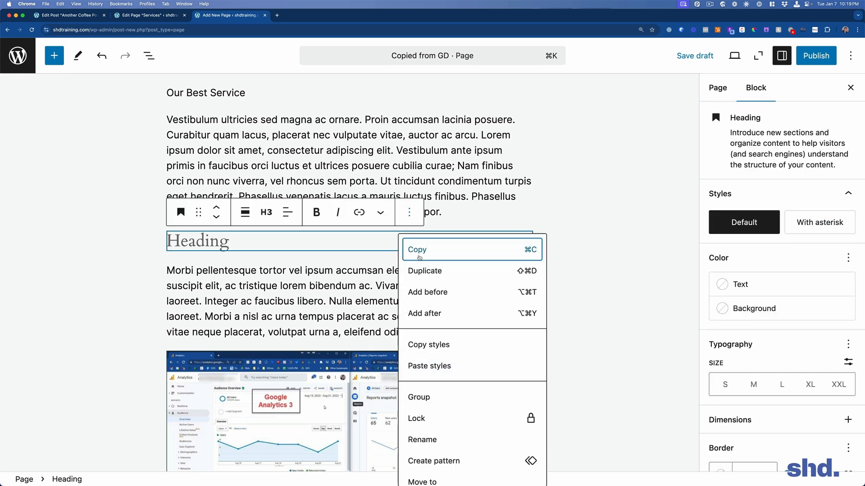
{"action": "scroll", "coordinate": [453, 482], "scroll_direction": "down", "scroll_amount": 3}
{"action": "left_click", "coordinate": [441, 470]}
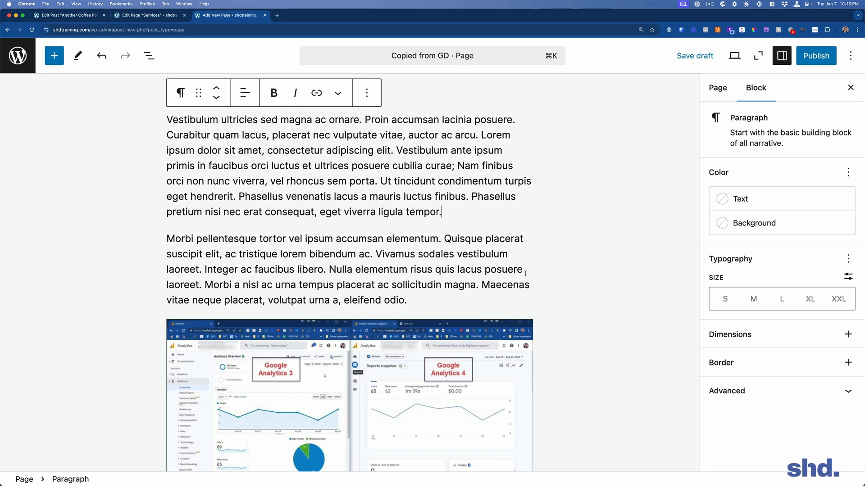
Check the heading wording on the Services page and add a paragraph reading "About the Service" above the Morbi pellentesque paragraph.
{"action": "key", "text": "Return"}
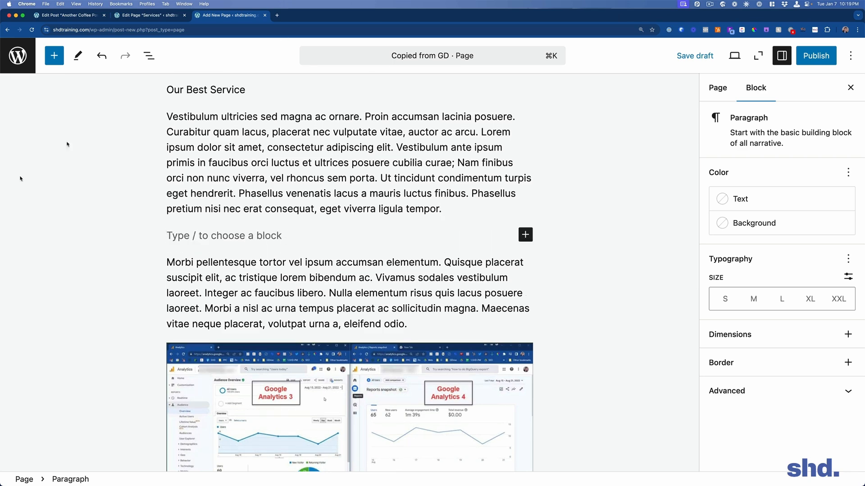
{"action": "left_click", "coordinate": [125, 17]}
{"action": "left_click", "coordinate": [210, 16]}
{"action": "left_click", "coordinate": [173, 16]}
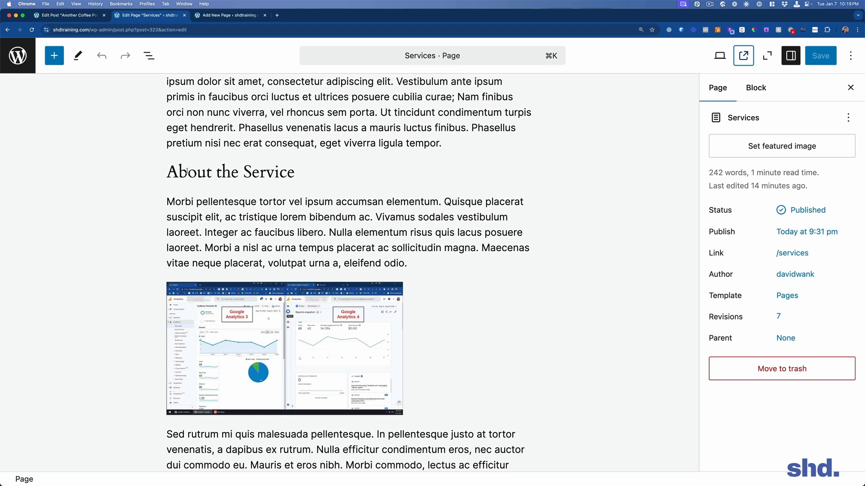
{"action": "left_click", "coordinate": [238, 17]}
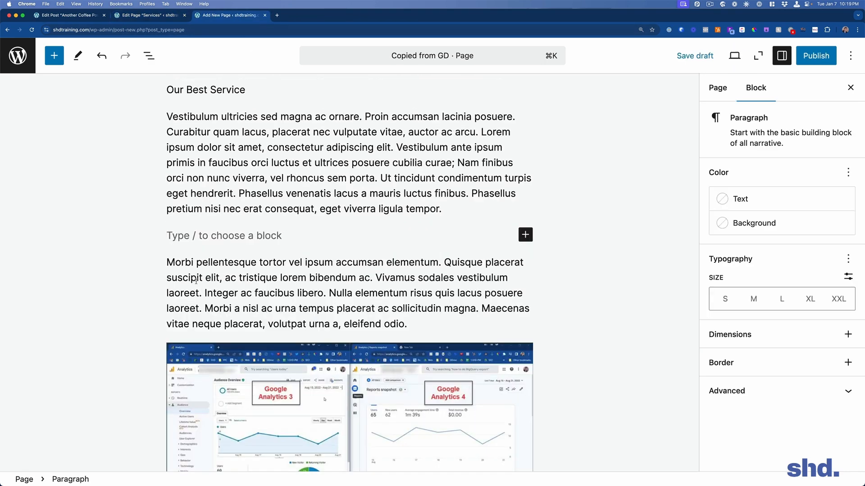
{"action": "type", "text": "About the Serivc"}
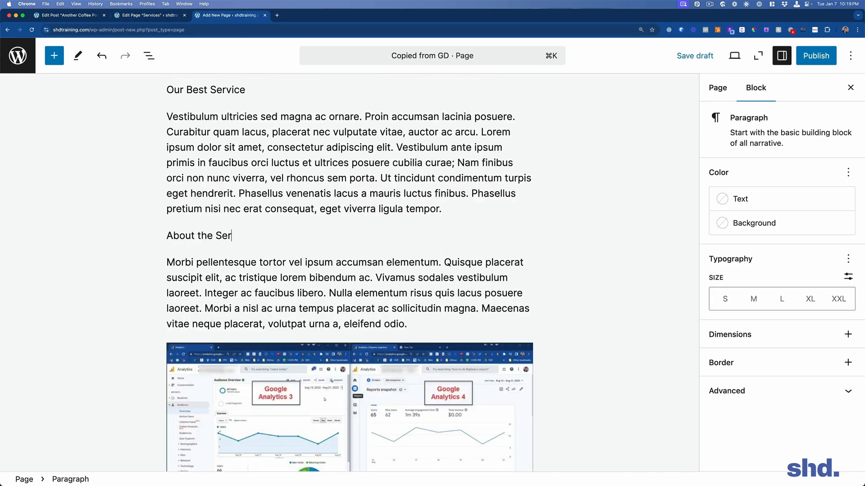
{"action": "key", "text": "BackSpace"}
{"action": "key", "text": "BackSpace"}
{"action": "key", "text": "BackSpace"}
{"action": "type", "text": "vice"}
{"action": "left_click", "coordinate": [111, 233]}
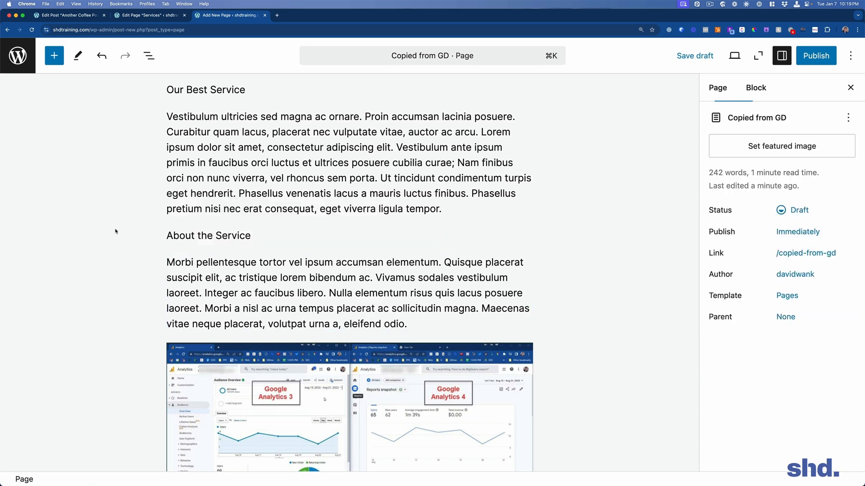
Transform the About the Service paragraph into a heading and set it to Heading 3.
{"action": "double_click", "coordinate": [221, 236]}
{"action": "left_click", "coordinate": [208, 236]}
{"action": "triple_click", "coordinate": [207, 236]}
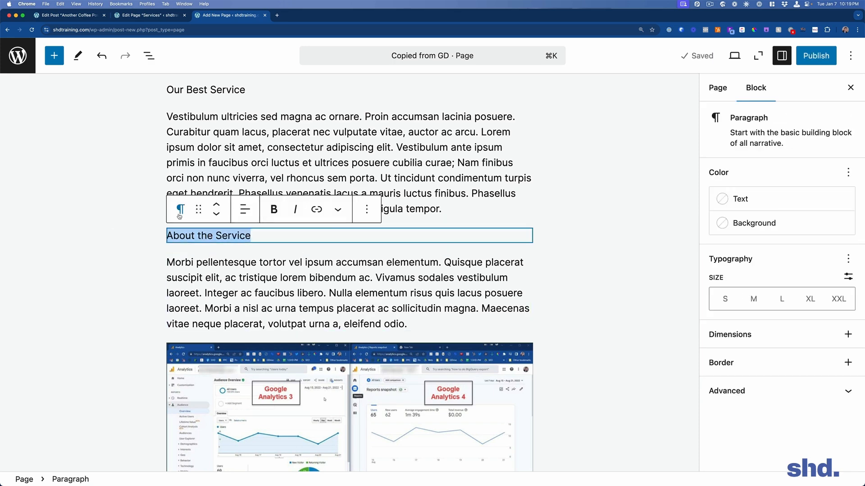
{"action": "left_click", "coordinate": [180, 210]}
{"action": "left_click", "coordinate": [155, 249]}
{"action": "left_click", "coordinate": [171, 233]}
{"action": "left_click", "coordinate": [158, 239]}
{"action": "double_click", "coordinate": [186, 237]}
{"action": "left_click", "coordinate": [180, 209]}
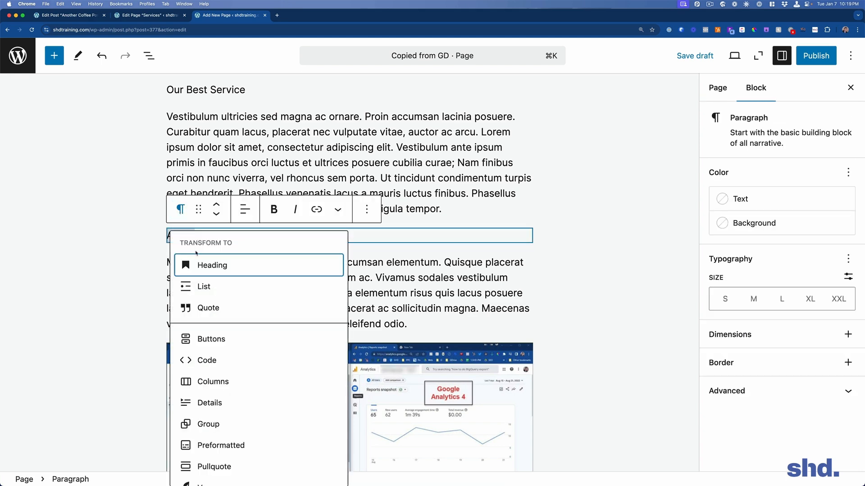
{"action": "left_click", "coordinate": [211, 265]}
{"action": "left_click", "coordinate": [266, 209]}
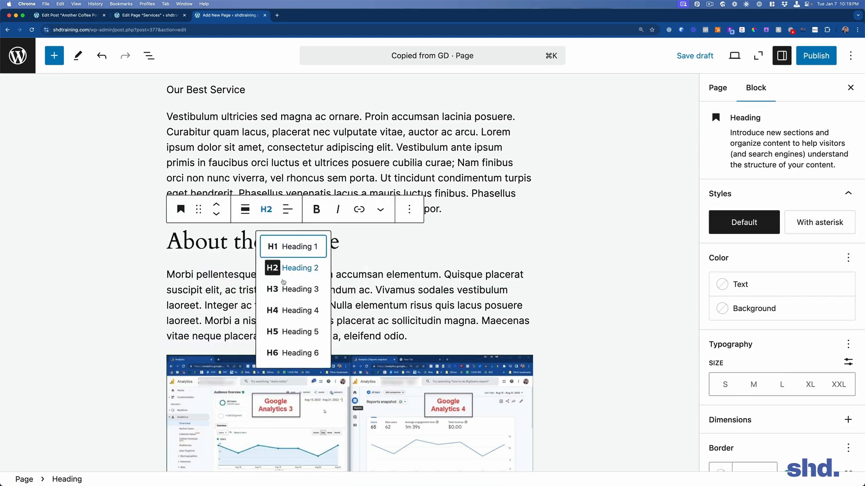
{"action": "left_click", "coordinate": [283, 273]}
{"action": "left_click", "coordinate": [521, 272]}
{"action": "scroll", "coordinate": [521, 272], "scroll_direction": "down", "scroll_amount": 2}
{"action": "left_click", "coordinate": [571, 247]}
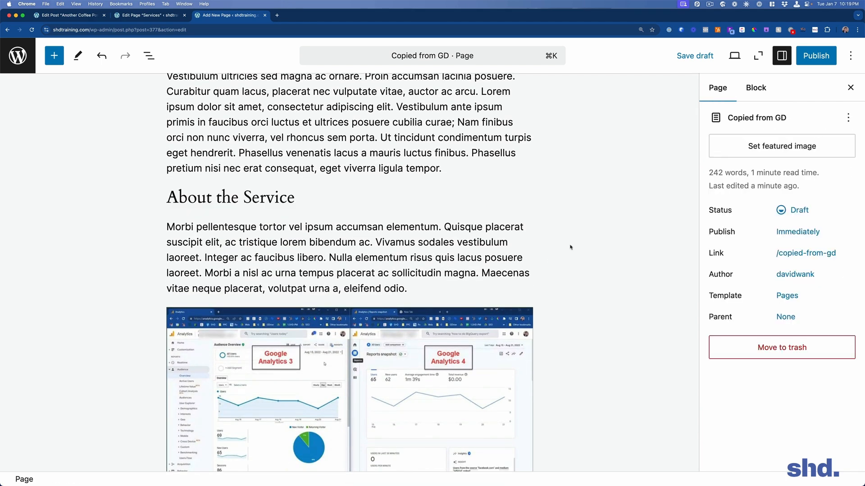
Leave the Copied from GD editor for the pages list without saving the latest changes.
{"action": "scroll", "coordinate": [556, 254], "scroll_direction": "up", "scroll_amount": 3}
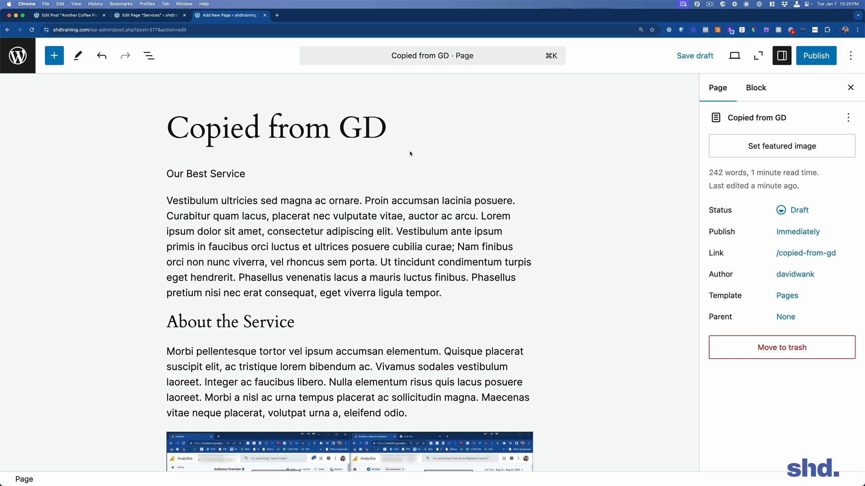
{"action": "left_click", "coordinate": [18, 55]}
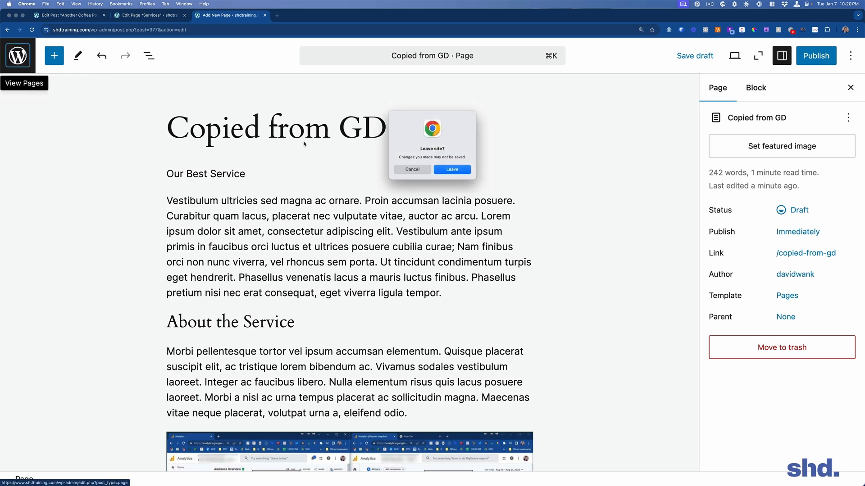
{"action": "left_click", "coordinate": [450, 170]}
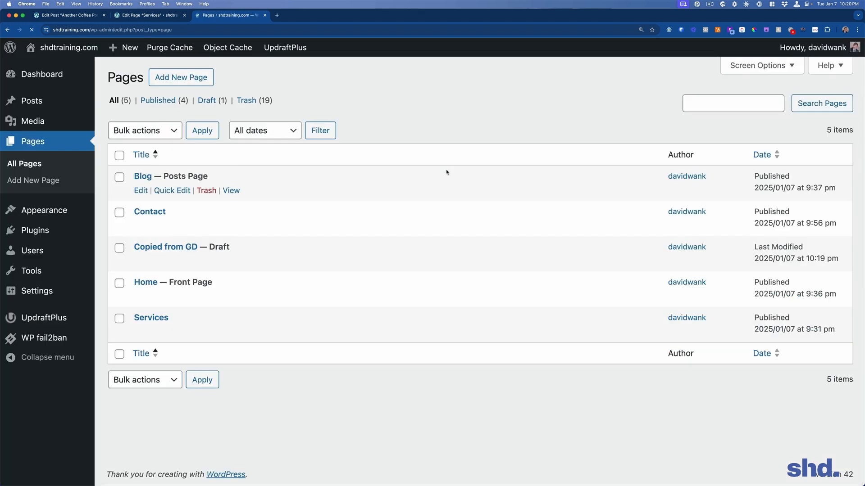